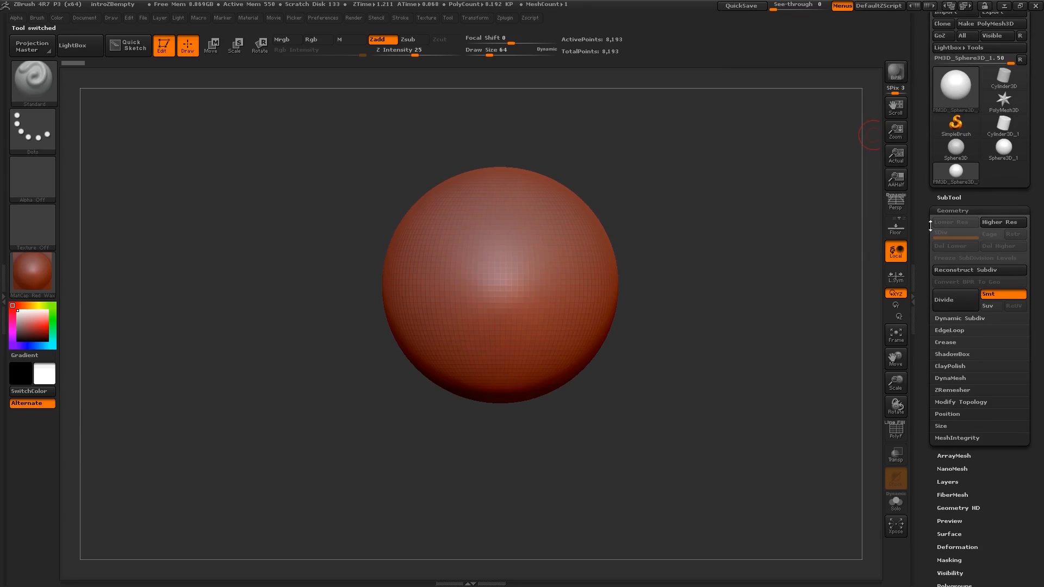
Step: Show the sphere's polygon wireframe and convert the sphere to a DynaMesh at resolution 128
drag(923, 69, 923, 100)
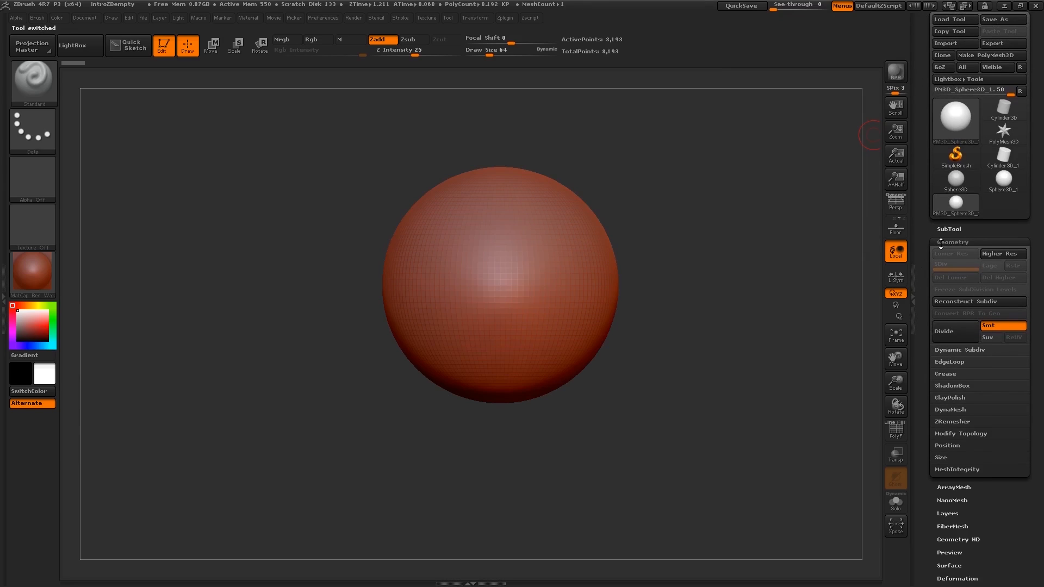
drag(925, 261, 924, 230)
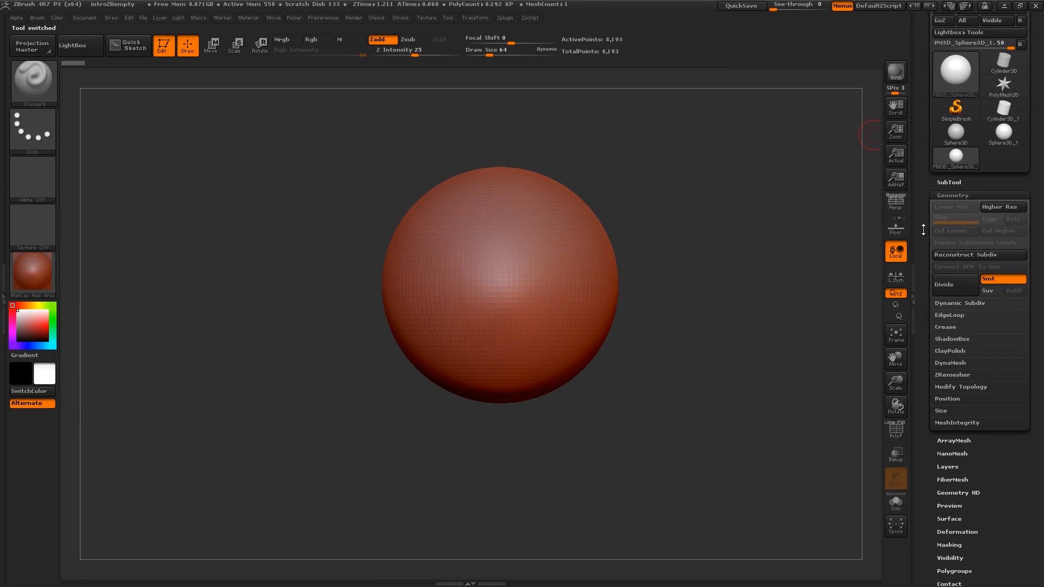
click(951, 362)
key(shift)
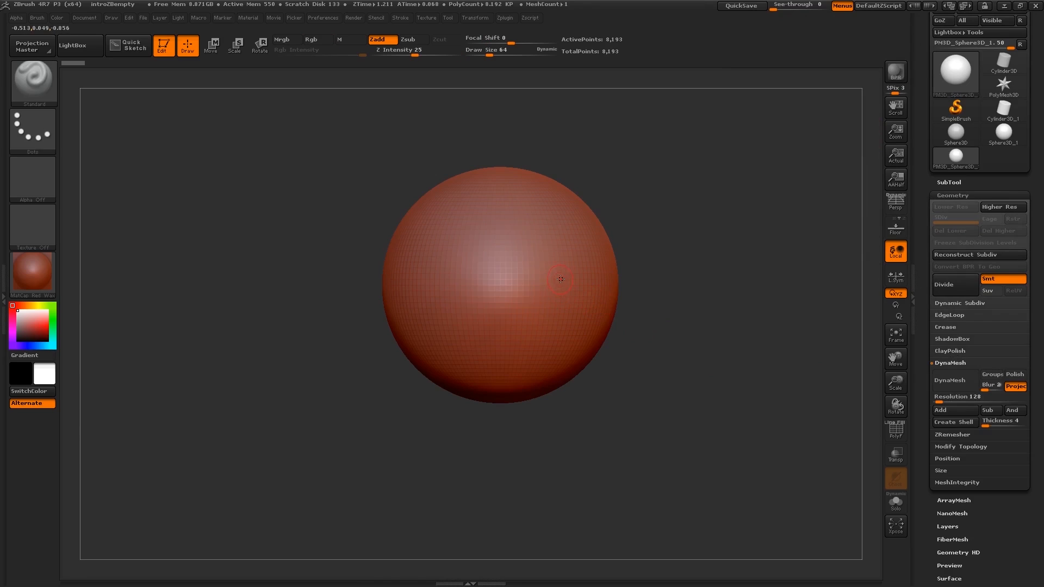
key(shift+f)
ctrl+right_drag(564, 278, 562, 312)
alt+right_drag(599, 258, 600, 285)
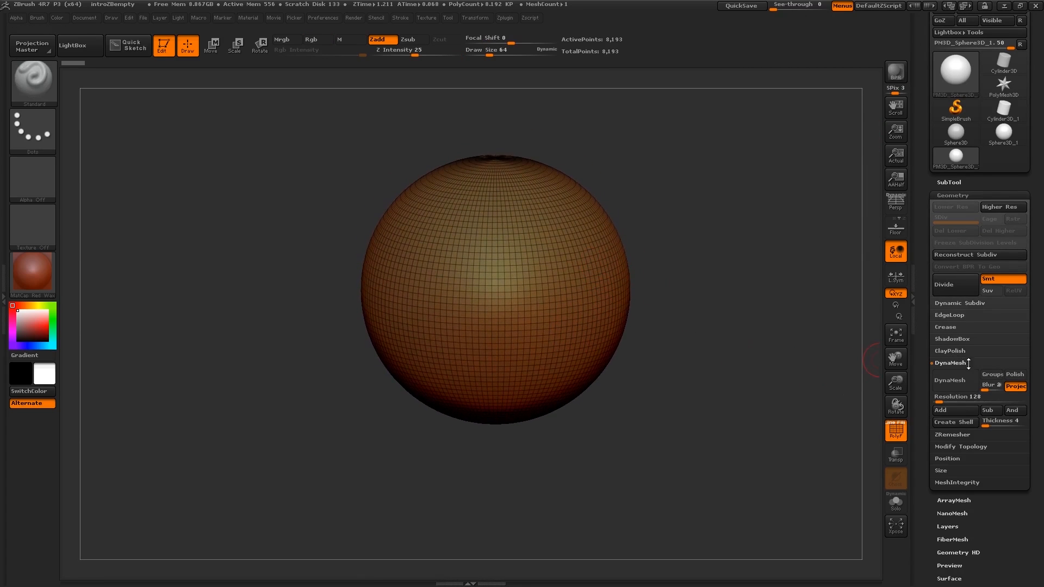
click(950, 381)
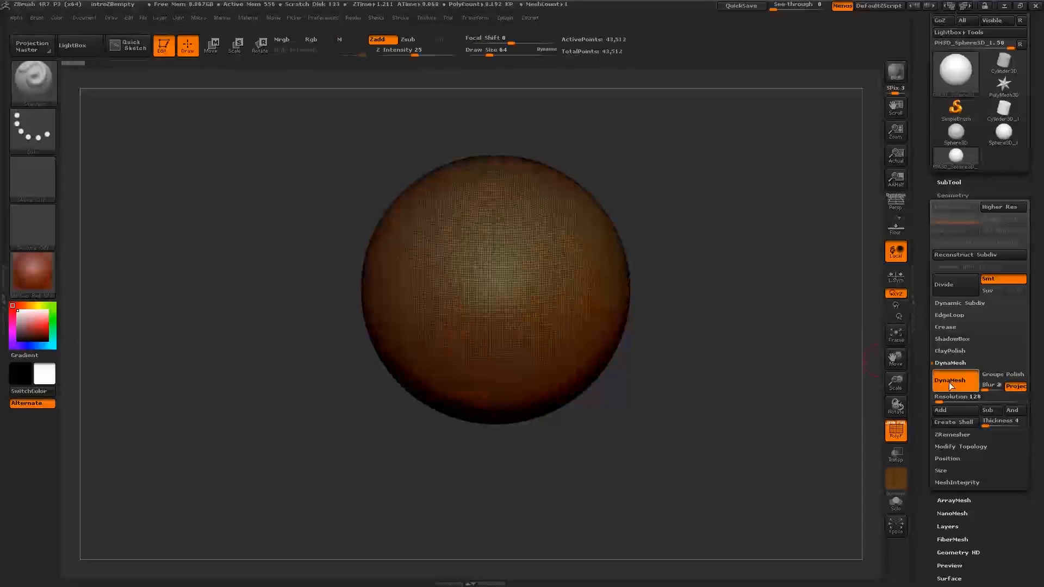
Step: Inspect the remeshed sphere's polygon wireframe and turn the wireframe display off
ctrl+right_drag(546, 243, 521, 209)
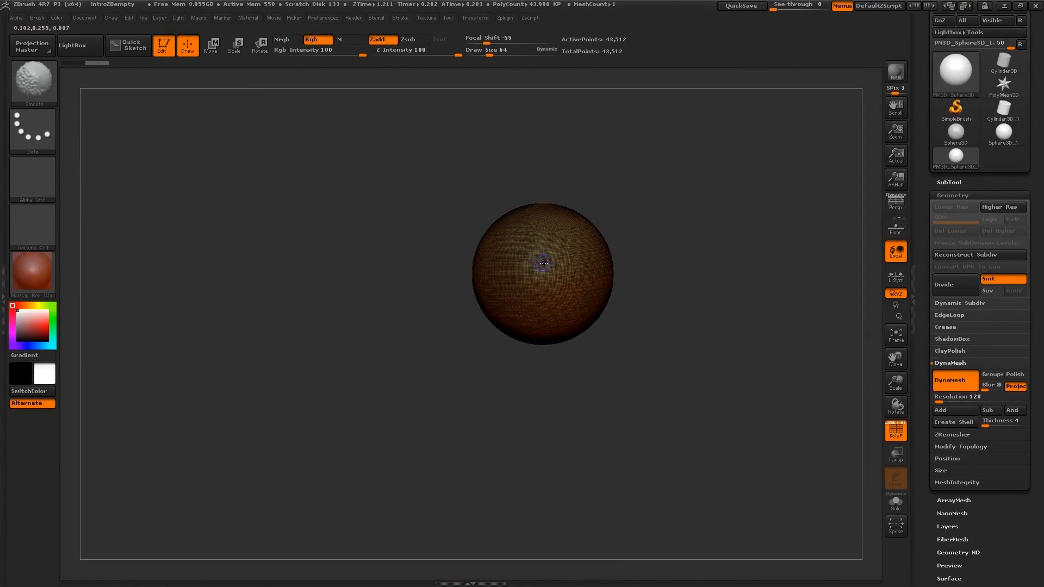
key(shift+f)
ctrl+right_drag(553, 262, 554, 298)
key(shift+f)
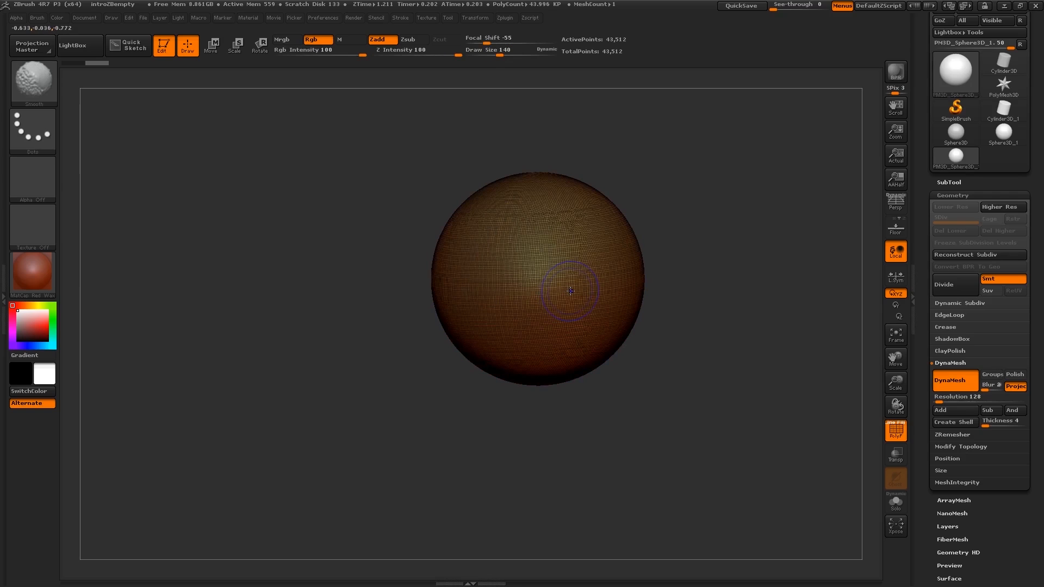
ctrl+right_drag(553, 265, 574, 273)
key(shift+f)
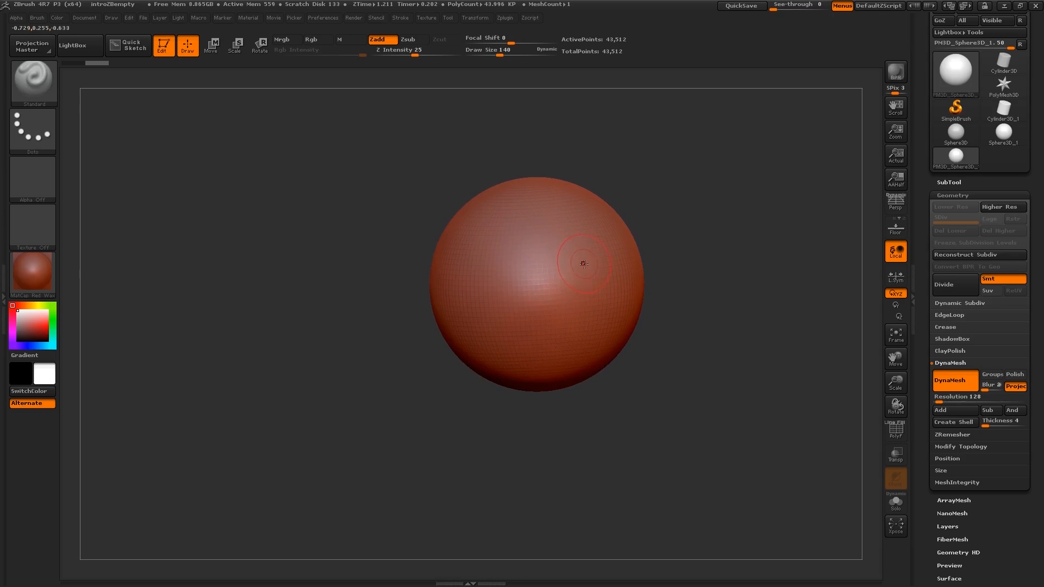
mouse_move(571, 268)
ctrl+right_down()
mouse_move(566, 287)
mouse_move(560, 273)
ctrl+right_up()
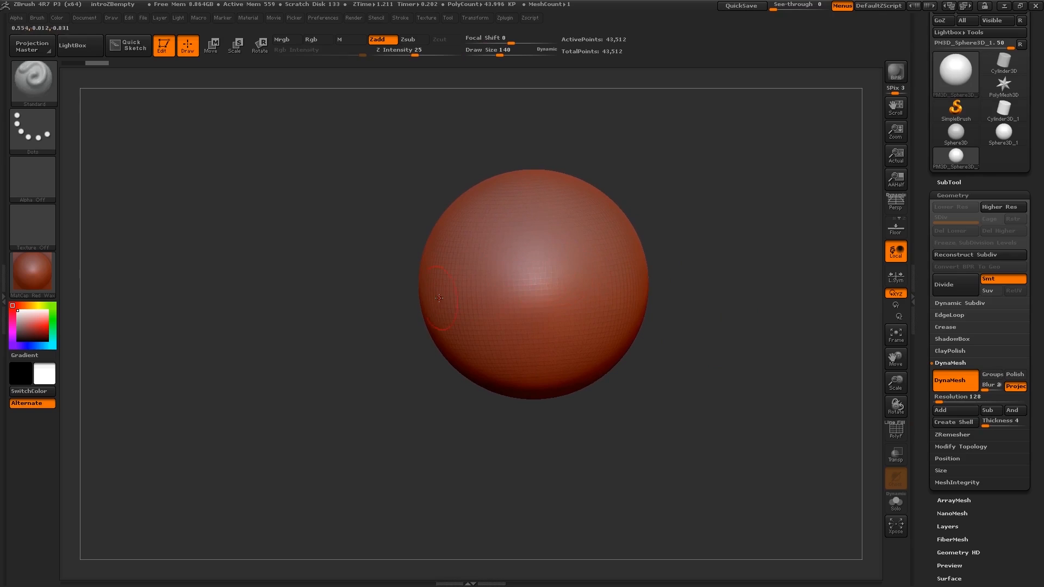
Step: Change the sphere's material to MatCap Gray
mouse_move(38, 283)
click(37, 281)
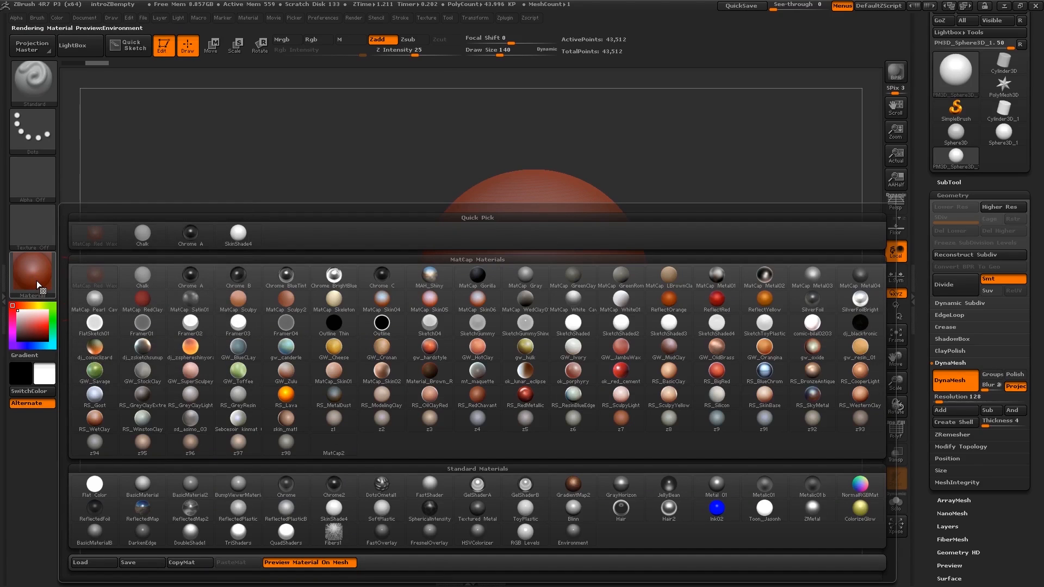
click(541, 279)
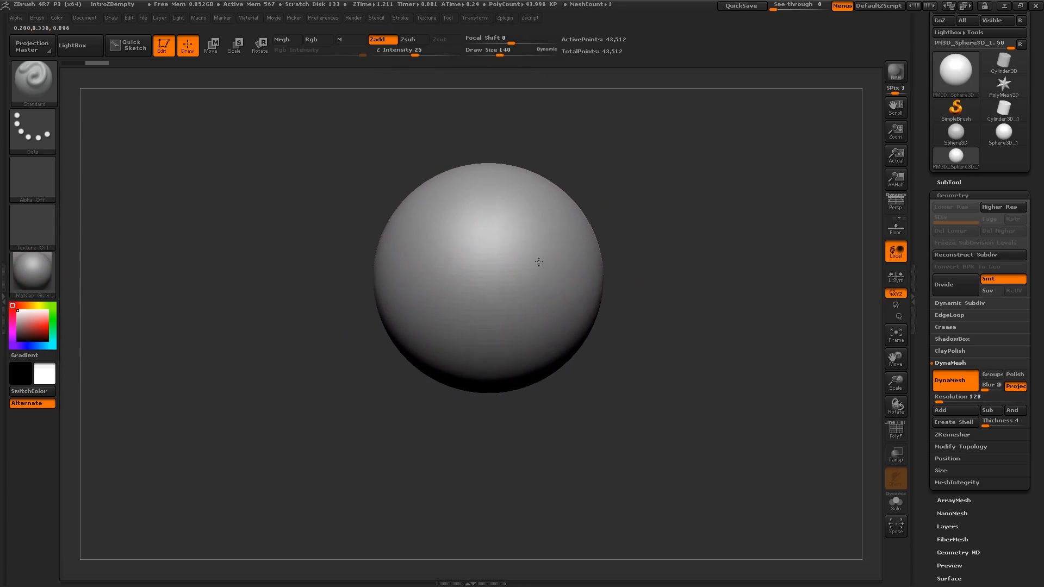
alt+right_drag(539, 262, 548, 265)
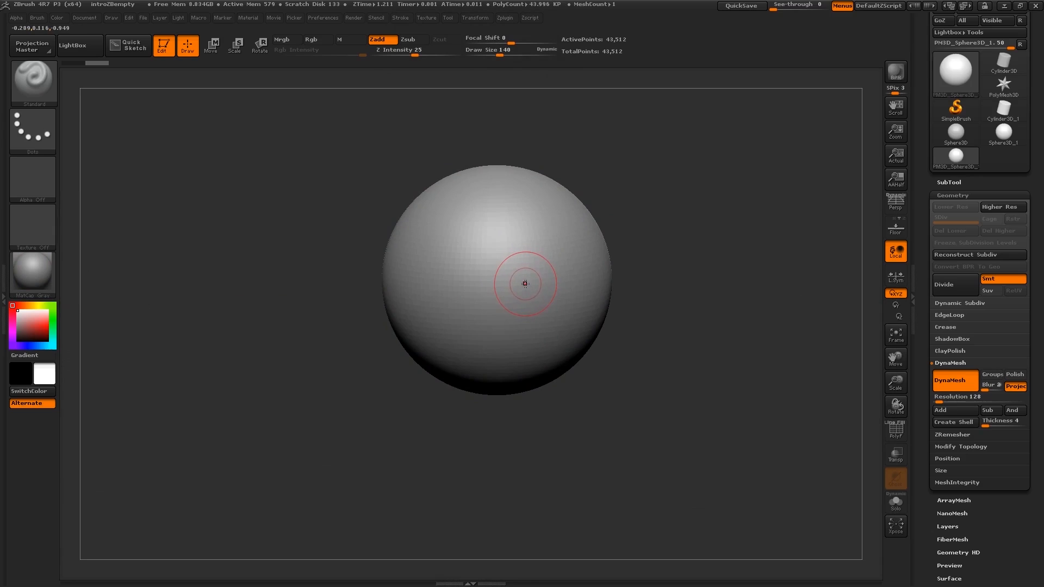
alt+right_drag(525, 283, 526, 271)
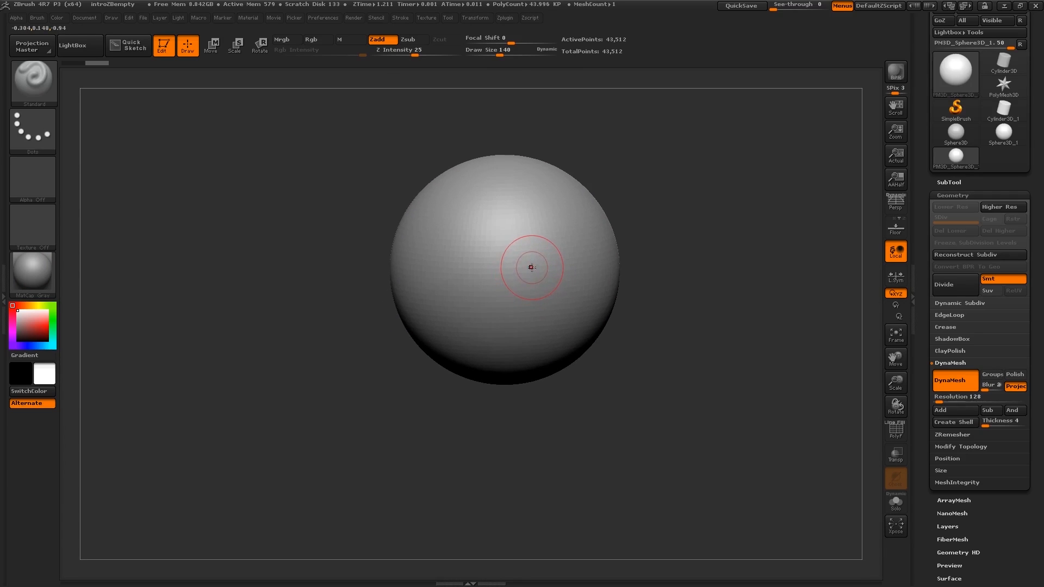
mouse_move(522, 255)
alt+right_down()
mouse_move(527, 237)
mouse_move(551, 263)
mouse_move(560, 256)
alt+right_up()
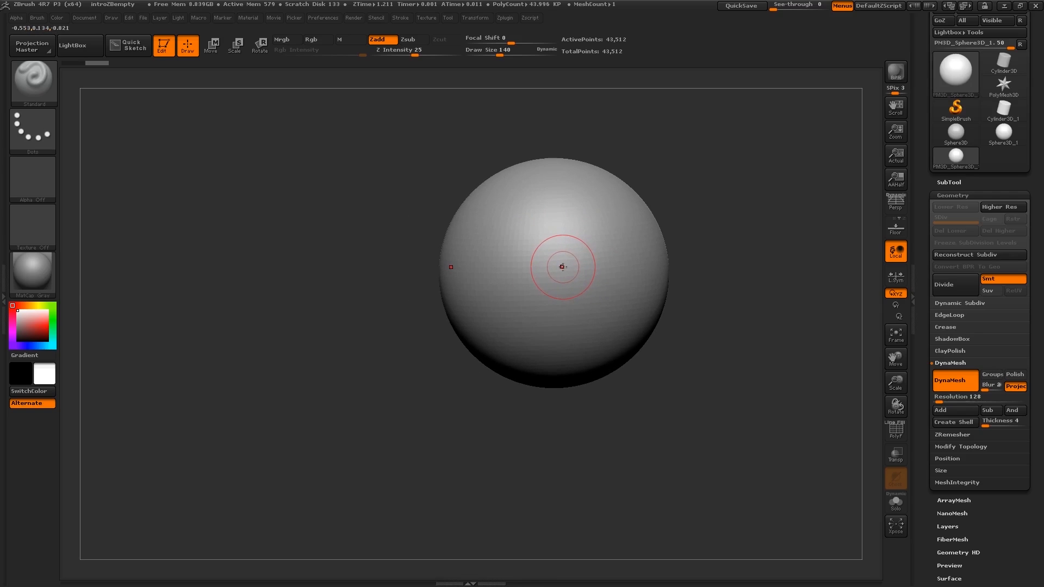
Step: Select the Move brush at draw size 616 and pull the sphere's lower part down into an egg-shaped head
key(b)
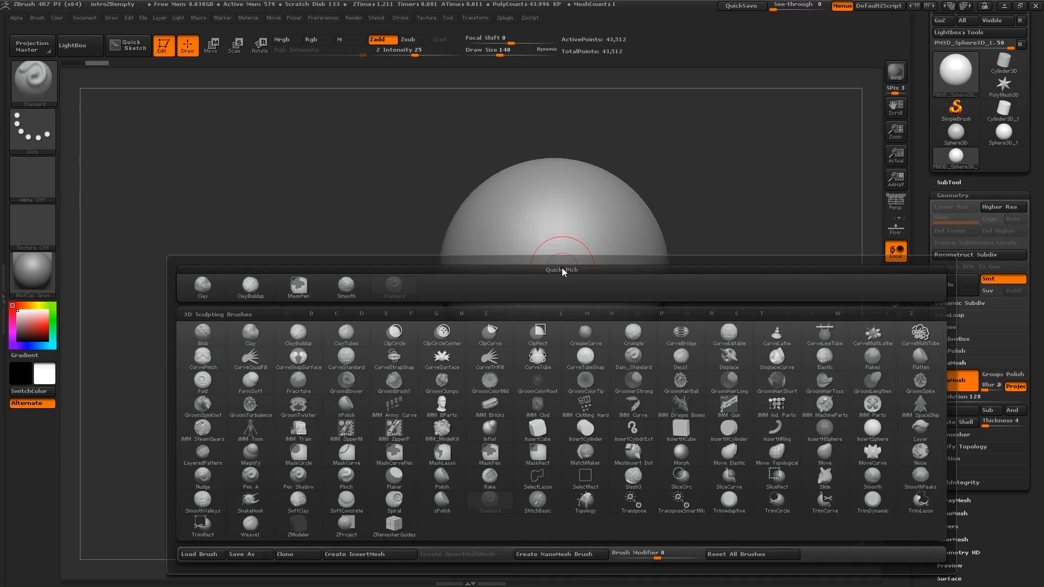
key(m)
key(v)
key(s)
drag(560, 277, 583, 276)
ctrl+right_drag(583, 276, 570, 252)
key(s)
drag(550, 325, 554, 375)
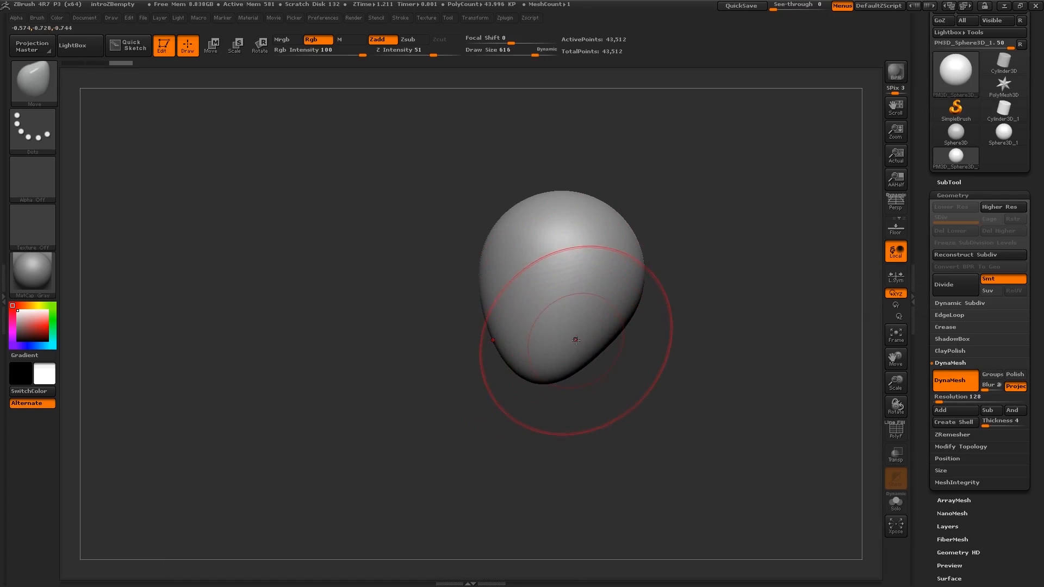
drag(575, 341, 575, 356)
right_drag(572, 327, 545, 314)
right_drag(539, 260, 561, 238)
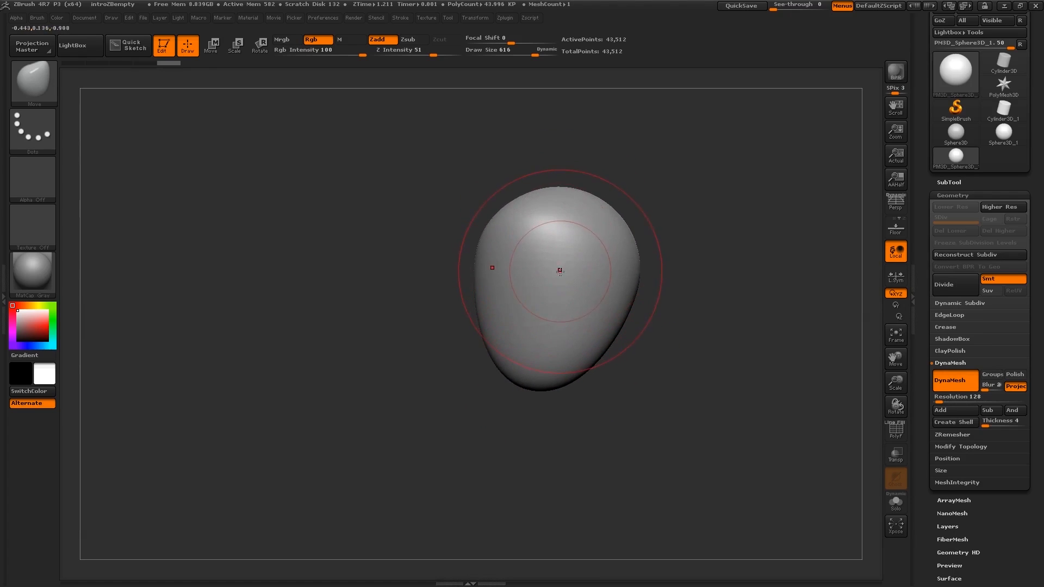
Step: Reduce the Move brush to draw size 122 and rough in the eye sockets, nose and mouth
key(s)
mouse_move(558, 272)
mouse_down()
mouse_move(523, 289)
mouse_move(494, 282)
mouse_up()
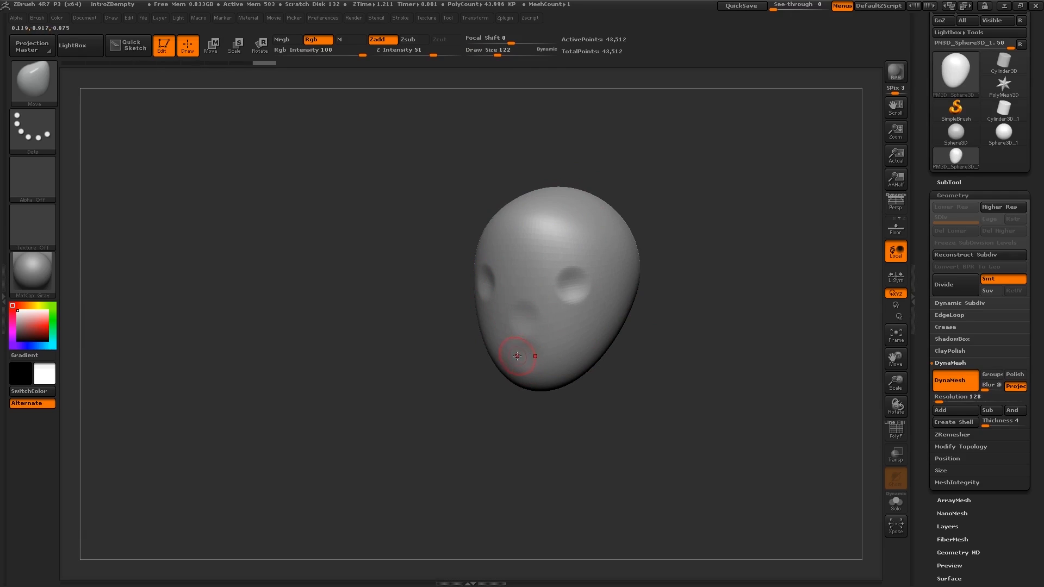
right_drag(575, 311, 589, 298)
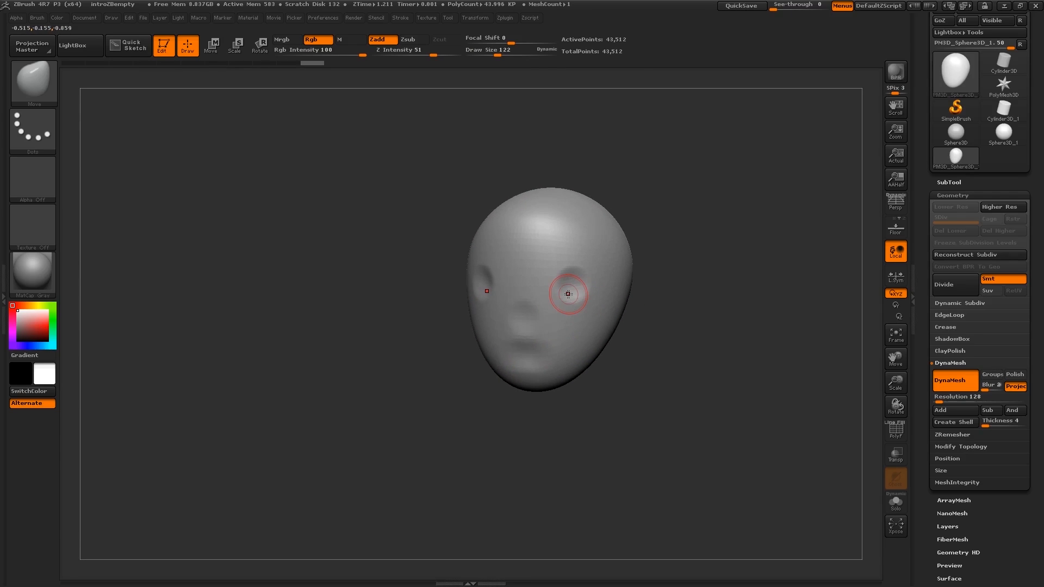
Step: Enlarge the Move brush to draw size 401 and adjust the face around the eye sockets
key(s)
drag(572, 286, 587, 284)
right_drag(575, 286, 580, 288)
key(s)
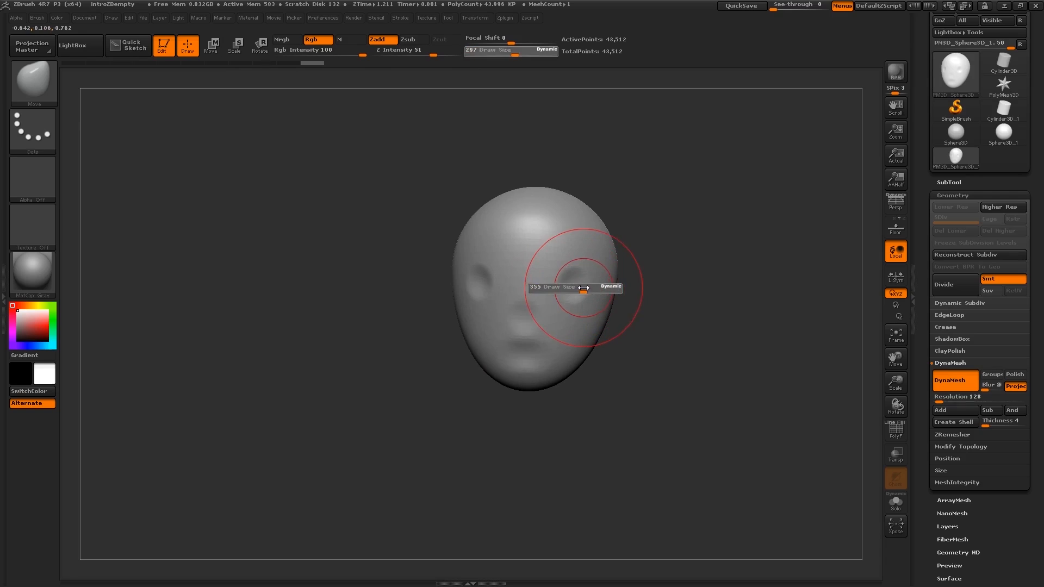
drag(579, 287, 588, 287)
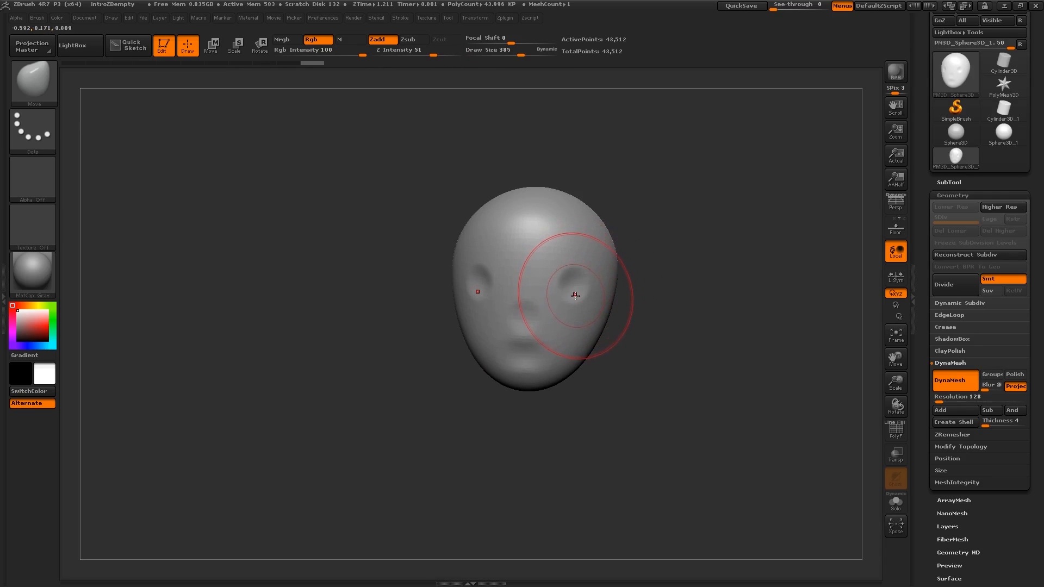
key([)
key(s)
drag(573, 292, 579, 293)
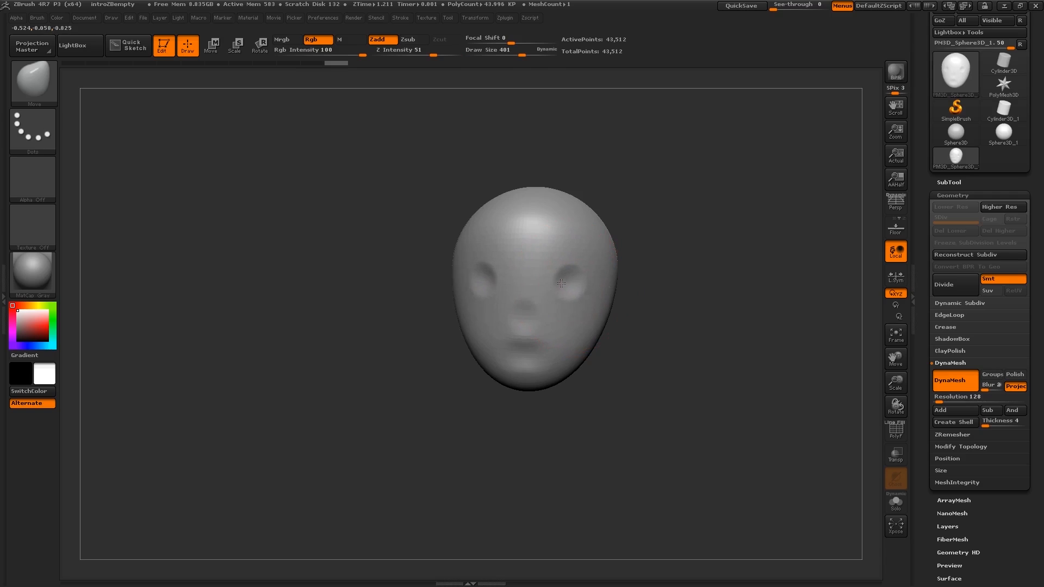
mouse_move(550, 281)
right_down()
mouse_move(503, 282)
mouse_move(563, 286)
right_up()
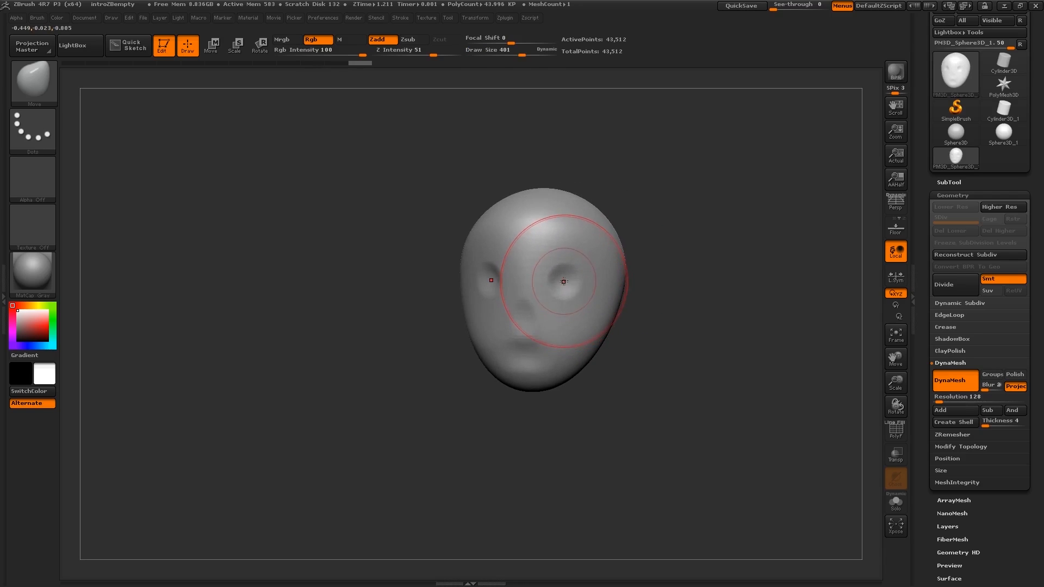
Step: Reshape the brow and eye sockets with the Move brush reduced to draw size 251
key(s)
mouse_move(556, 278)
mouse_down()
mouse_move(547, 277)
mouse_move(564, 258)
mouse_up()
key(s)
drag(573, 295, 580, 310)
key(s)
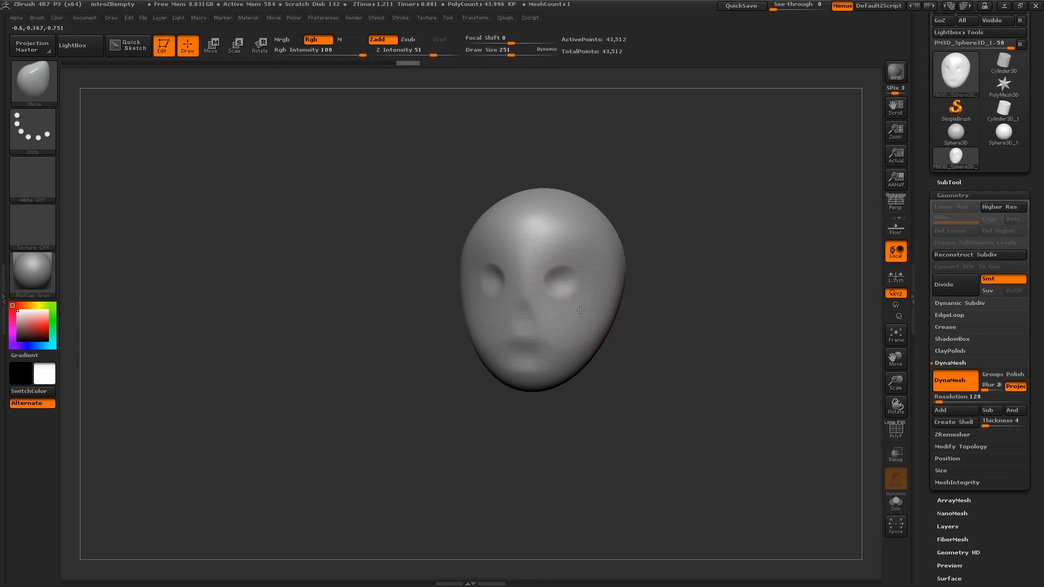
Step: Pull the lower face forward and down into a heavy jaw with the Move brush at draw size 494
key(s)
mouse_move(581, 351)
mouse_down()
mouse_move(595, 381)
mouse_move(552, 400)
mouse_move(595, 401)
mouse_move(612, 383)
mouse_up()
key(s)
mouse_move(593, 367)
mouse_down()
mouse_move(610, 361)
mouse_move(601, 361)
mouse_move(615, 371)
mouse_move(570, 390)
mouse_move(560, 407)
mouse_move(539, 402)
mouse_move(550, 382)
mouse_move(518, 382)
mouse_up()
key(s)
mouse_move(545, 365)
right_down()
mouse_move(604, 342)
mouse_move(548, 364)
right_up()
key(s)
click(547, 370)
drag(532, 380, 524, 392)
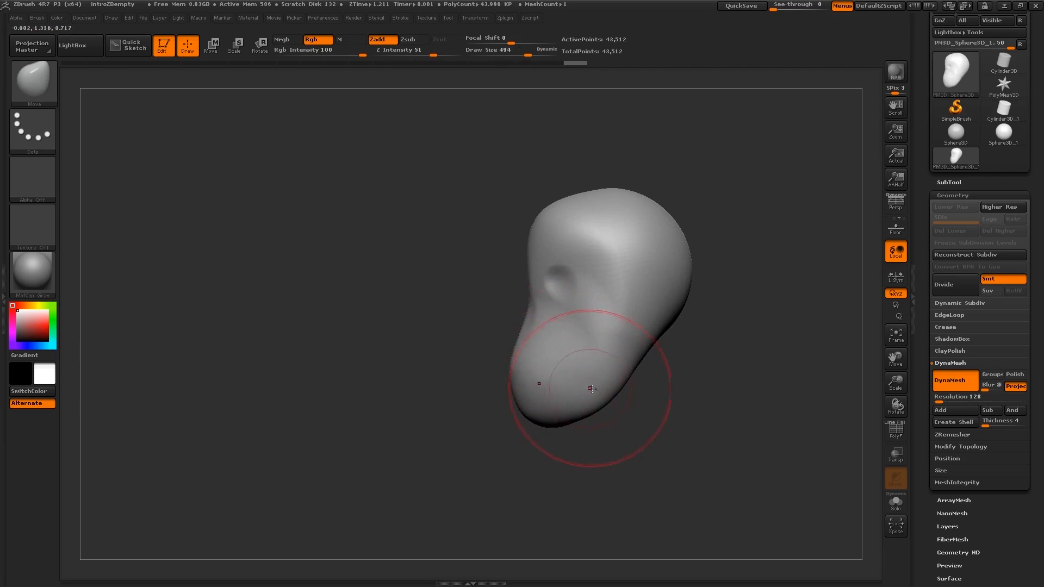
Step: Adjust the chin and jaw underside, and narrow the sides of the head with the Move brush enlarged to draw size 709
key(s)
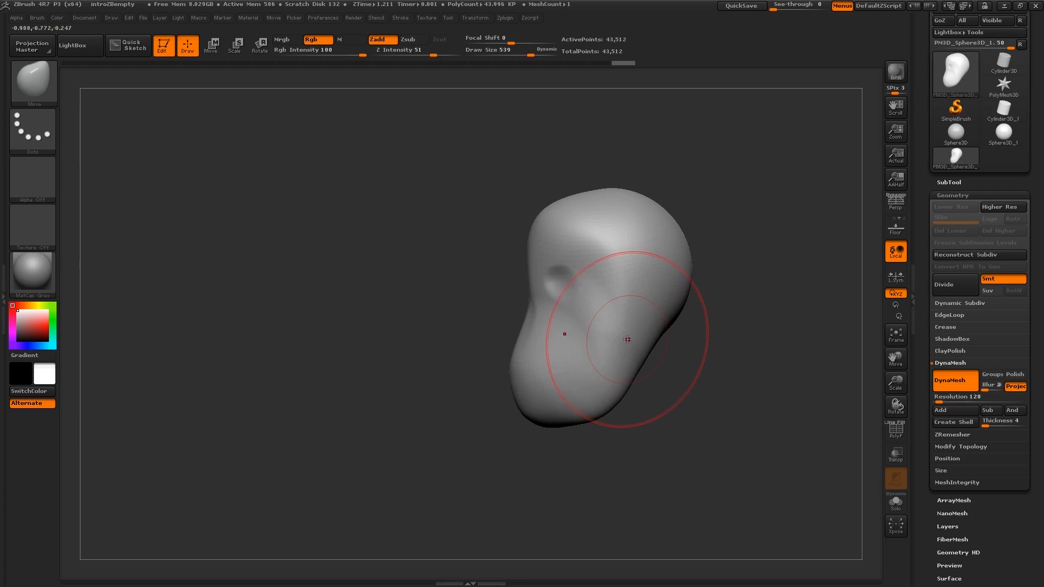
right_drag(626, 298, 680, 298)
key(s)
mouse_move(622, 299)
mouse_down()
mouse_move(607, 305)
mouse_move(634, 244)
mouse_move(590, 242)
mouse_up()
key(s)
key(s)
key(s)
drag(614, 322, 606, 328)
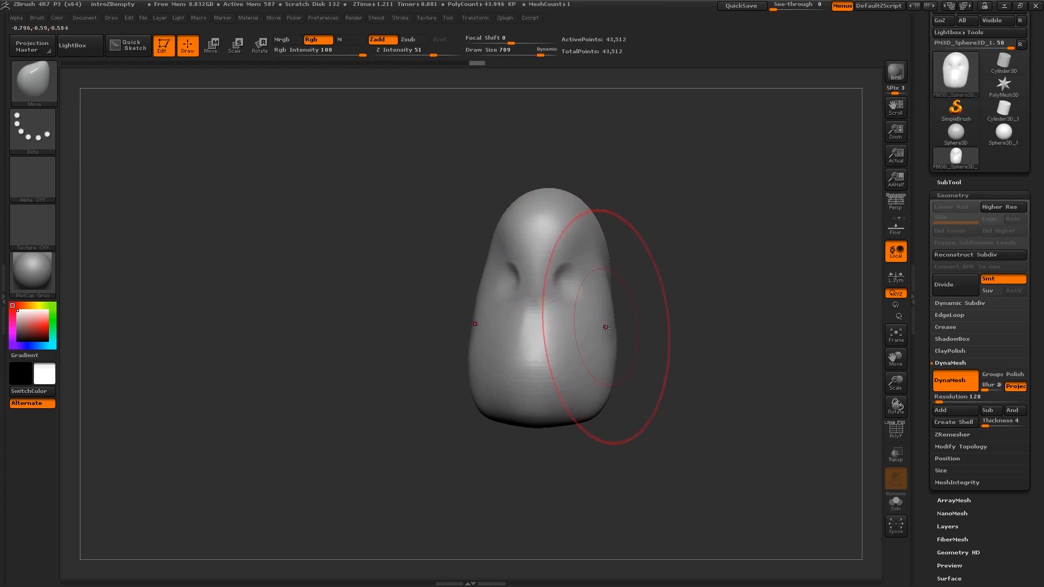
right_drag(606, 329, 568, 337)
drag(607, 366, 615, 370)
mouse_move(614, 369)
right_down()
mouse_move(593, 348)
mouse_move(588, 317)
right_up()
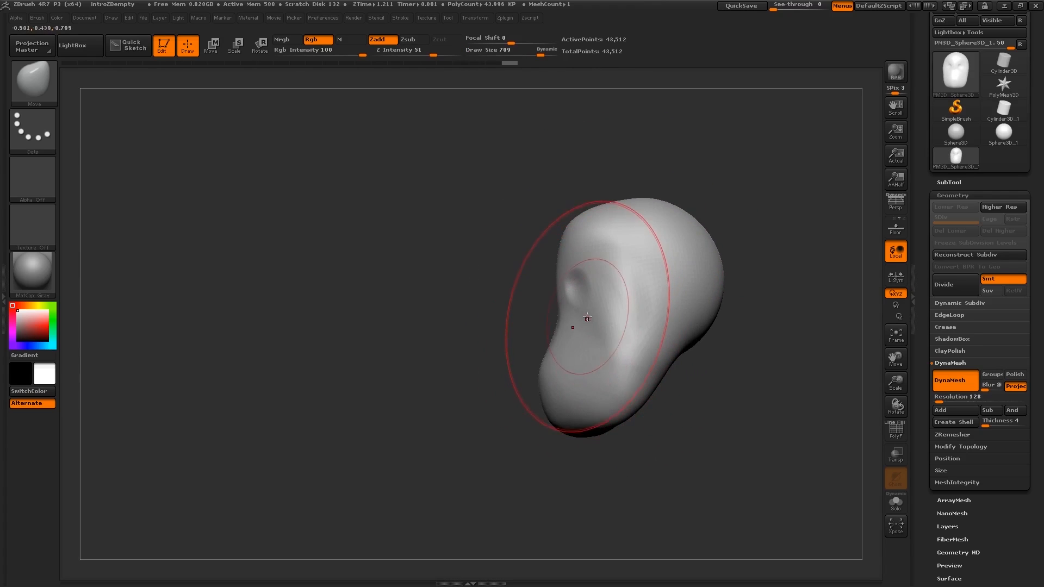
Step: Reduce the Move brush to draw size 468 and pull the beginnings of a neck out of the skull's rear underside
key(s)
drag(585, 322, 582, 322)
drag(566, 330, 557, 314)
key(s)
mouse_move(581, 322)
right_down()
mouse_move(716, 366)
mouse_move(678, 332)
right_up()
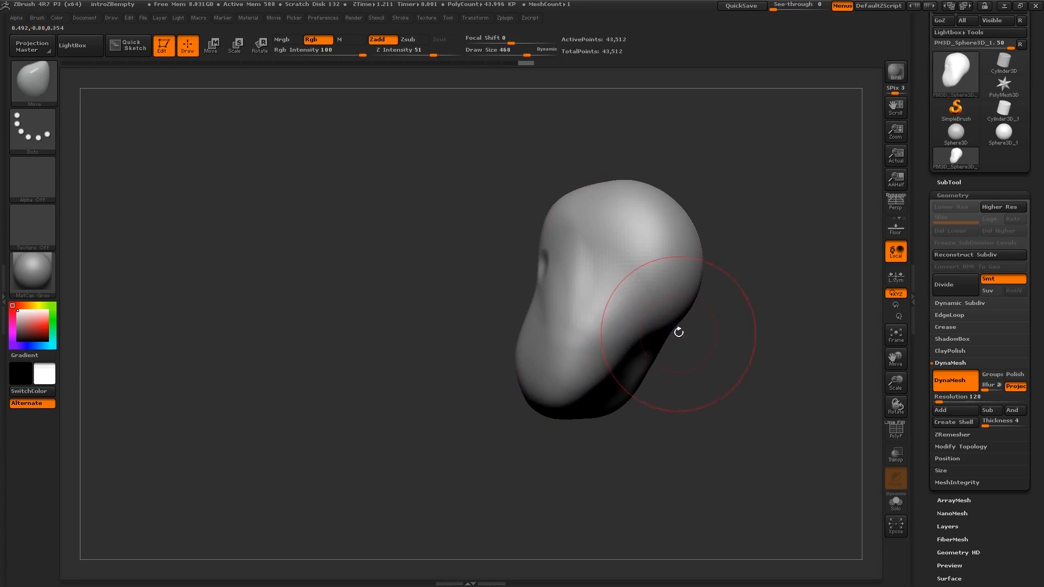
drag(649, 338, 692, 407)
mouse_move(692, 407)
right_down()
mouse_move(646, 374)
mouse_move(676, 362)
right_up()
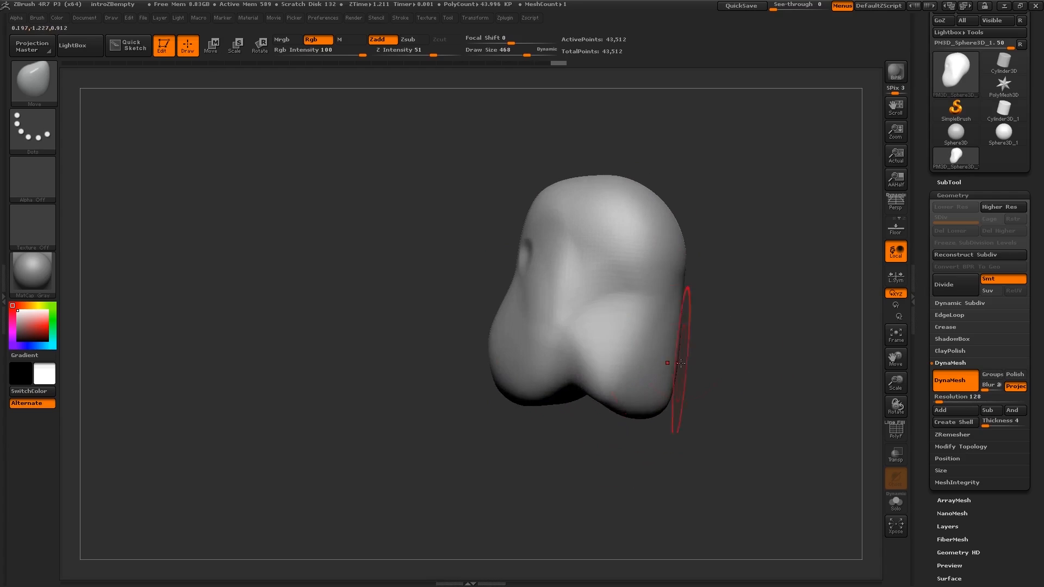
Step: Reshape the lower end of the neck with the Move brush at draw size 426
key(s)
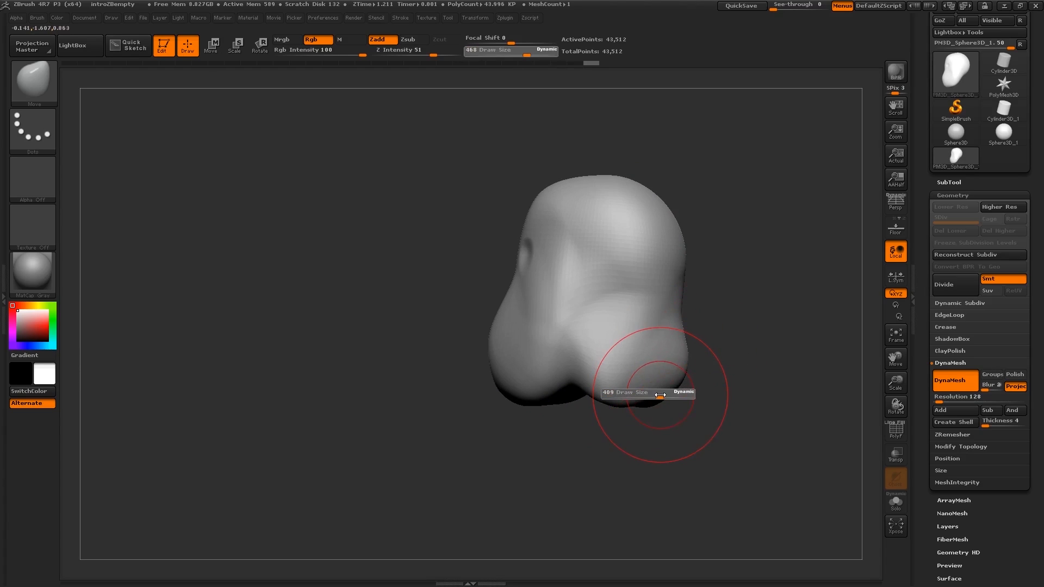
right_drag(648, 396, 660, 380)
key(s)
drag(659, 386, 646, 388)
right_drag(646, 388, 616, 351)
key(s)
drag(621, 405, 628, 404)
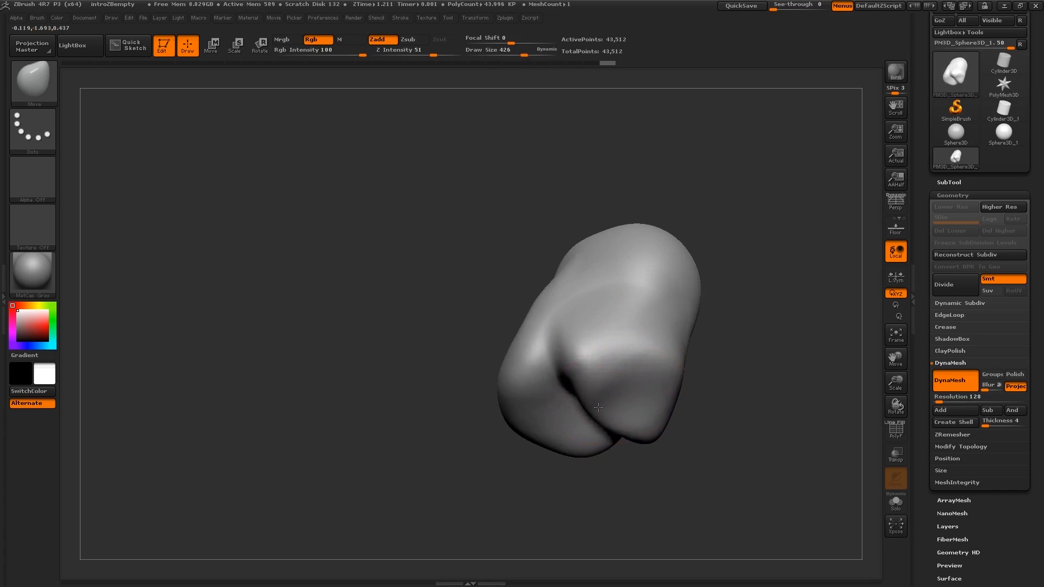
Step: Refine the neck with the Move brush at draw size 378, then fill out its end at draw size 626
mouse_move(594, 414)
right_down()
mouse_move(651, 406)
mouse_move(638, 371)
mouse_move(631, 389)
mouse_move(608, 380)
mouse_move(609, 361)
right_up()
key(shift+f)
key(shift+f)
key(s)
drag(606, 370, 602, 370)
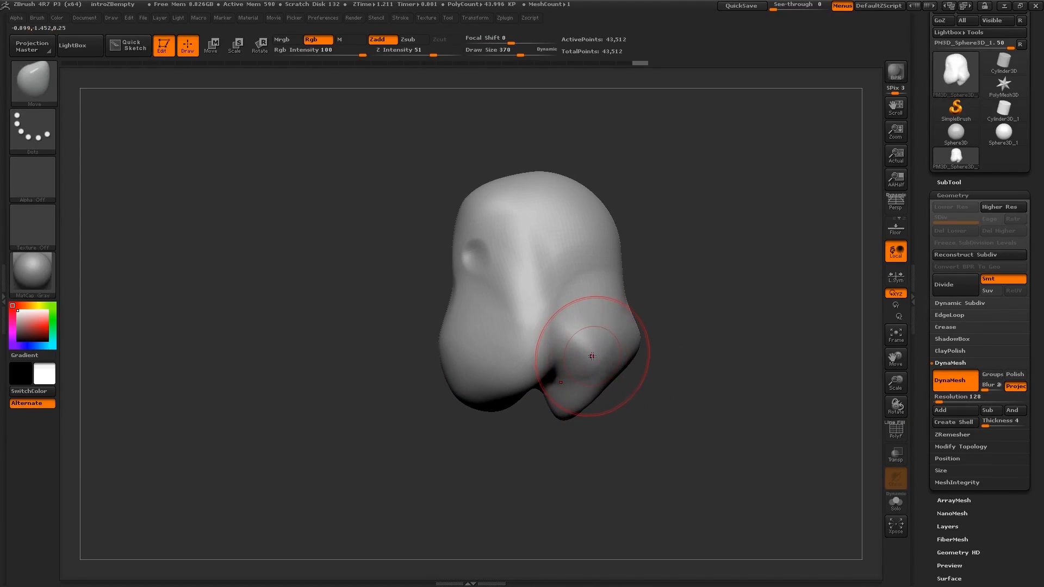
key(])
key(])
key(])
key(])
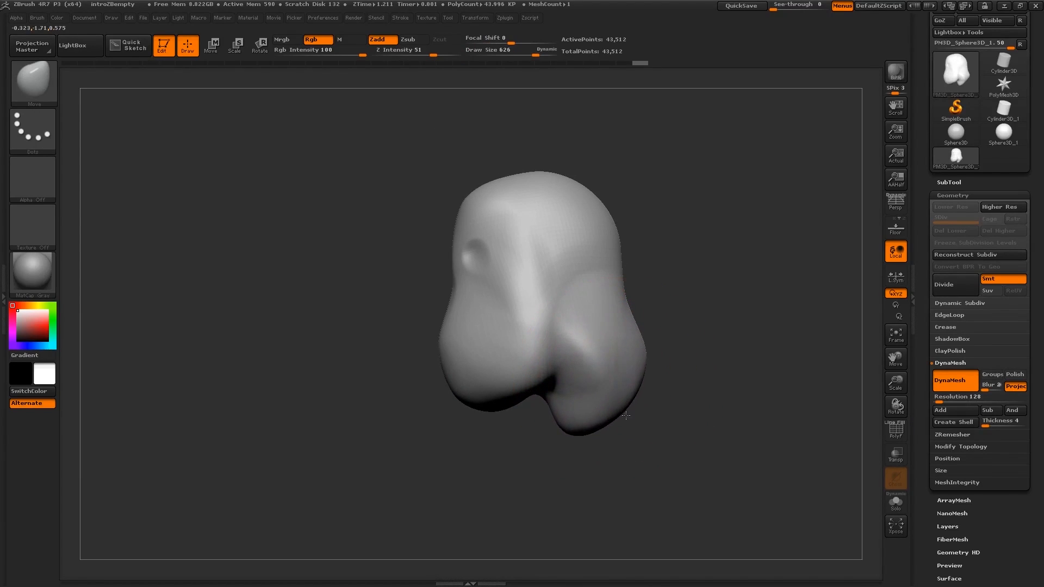
Step: Set the Move brush to draw size 503 and extend the neck farther down below the jaw
mouse_move(609, 402)
right_down()
mouse_move(618, 380)
mouse_move(589, 397)
mouse_move(619, 404)
mouse_move(613, 398)
right_up()
key([)
key([)
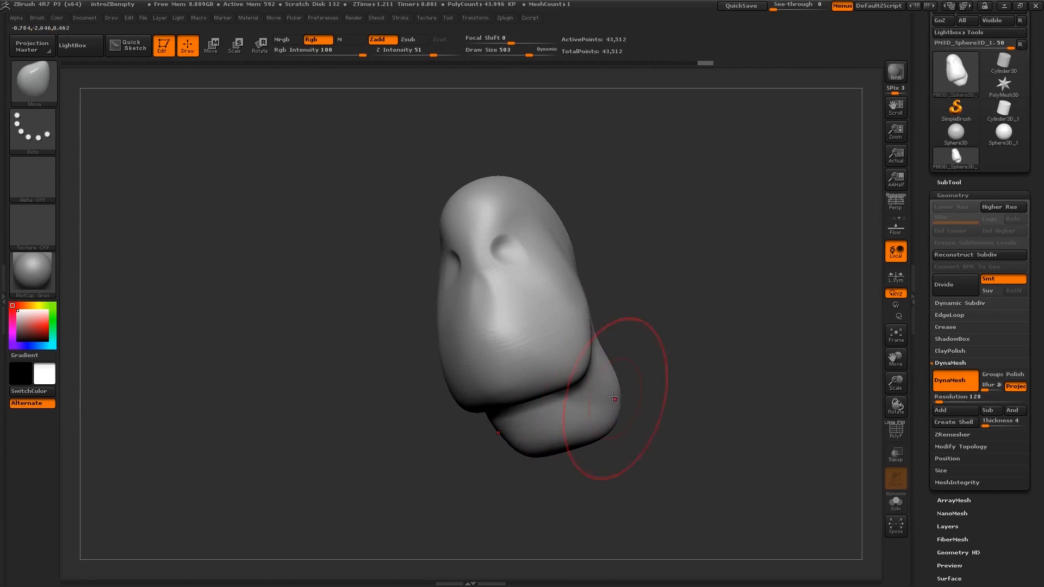
Step: Push the chin and jaw underside back with the Move brush at draw size 549, then refine and smooth the jaw at 434
mouse_move(531, 396)
right_down()
mouse_move(586, 351)
mouse_move(540, 349)
mouse_move(592, 358)
mouse_move(537, 367)
right_up()
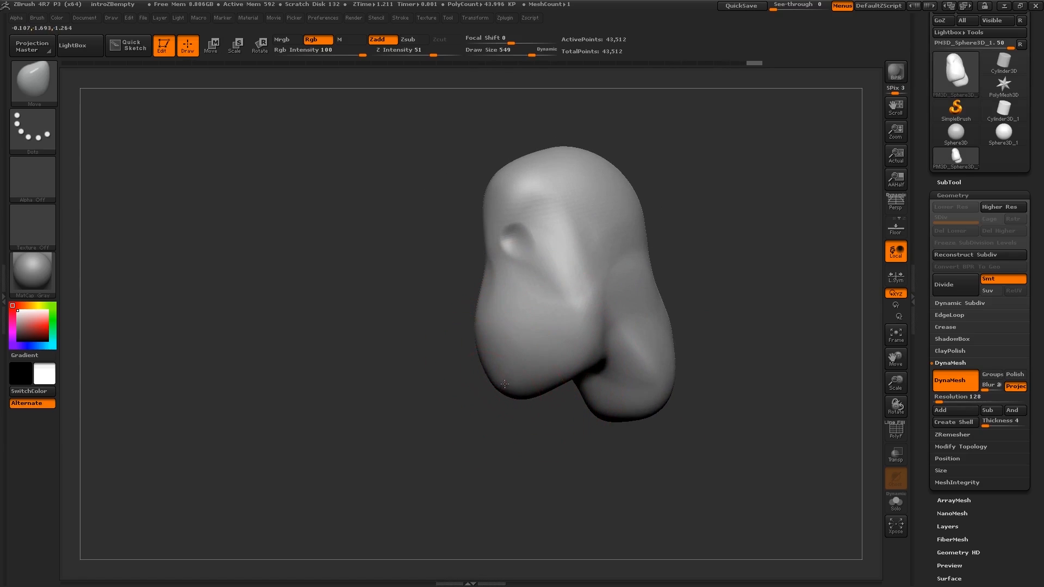
drag(505, 384, 557, 380)
key(s)
right_drag(555, 378, 551, 363)
drag(573, 382, 571, 398)
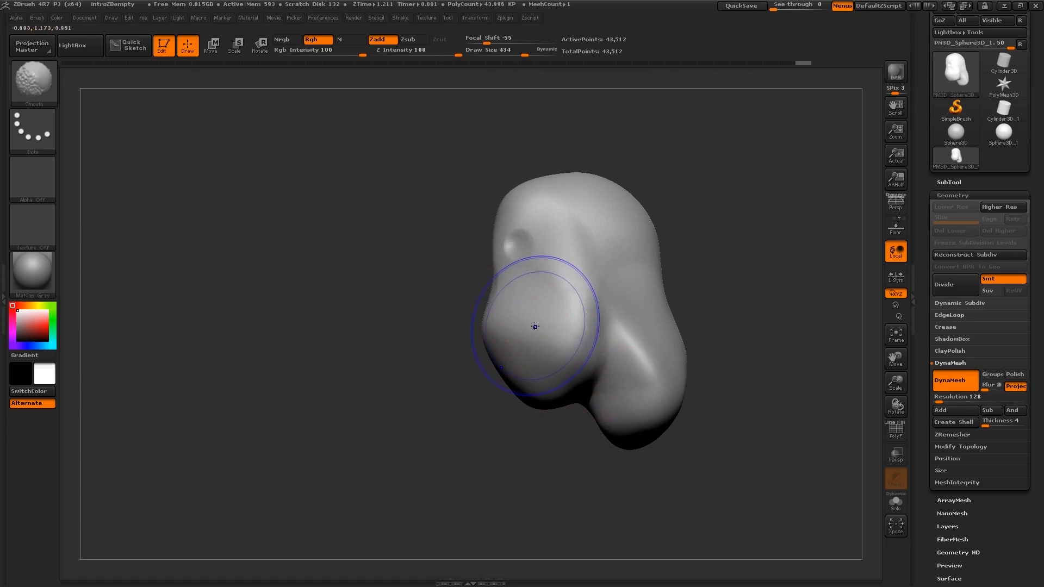
right_drag(541, 310, 530, 306)
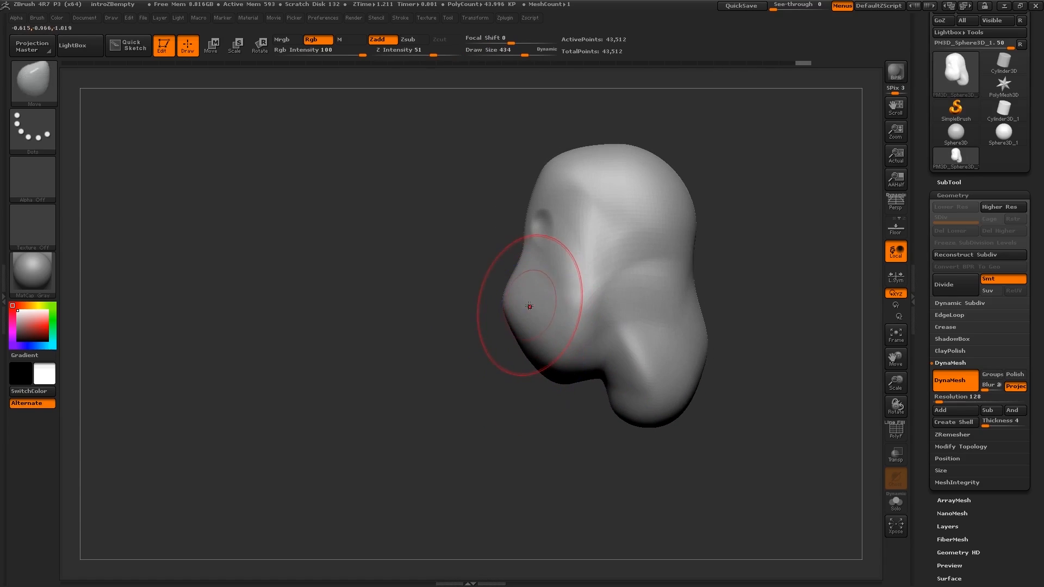
Step: Reshape the muzzle profile with the Move brush, then push the eye and brow area back at draw size 393
key(s)
drag(529, 306, 508, 306)
mouse_move(527, 340)
mouse_down()
mouse_move(516, 345)
mouse_move(548, 333)
mouse_move(514, 349)
mouse_up()
key(s)
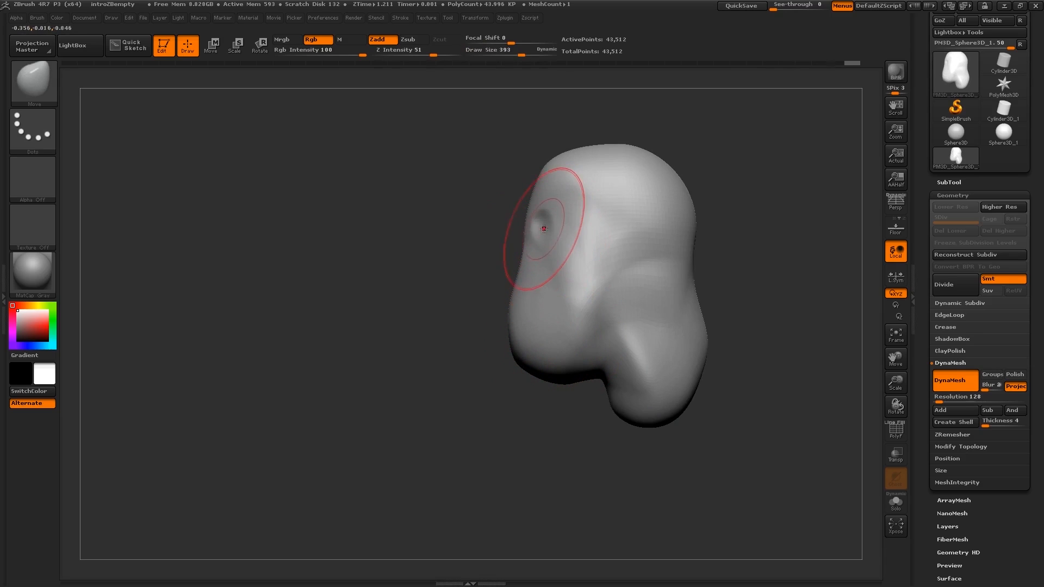
key(s)
drag(545, 226, 559, 224)
Step: Enlarge the Move brush to draw size 494 and reshape the upper rear of the skull
key(s)
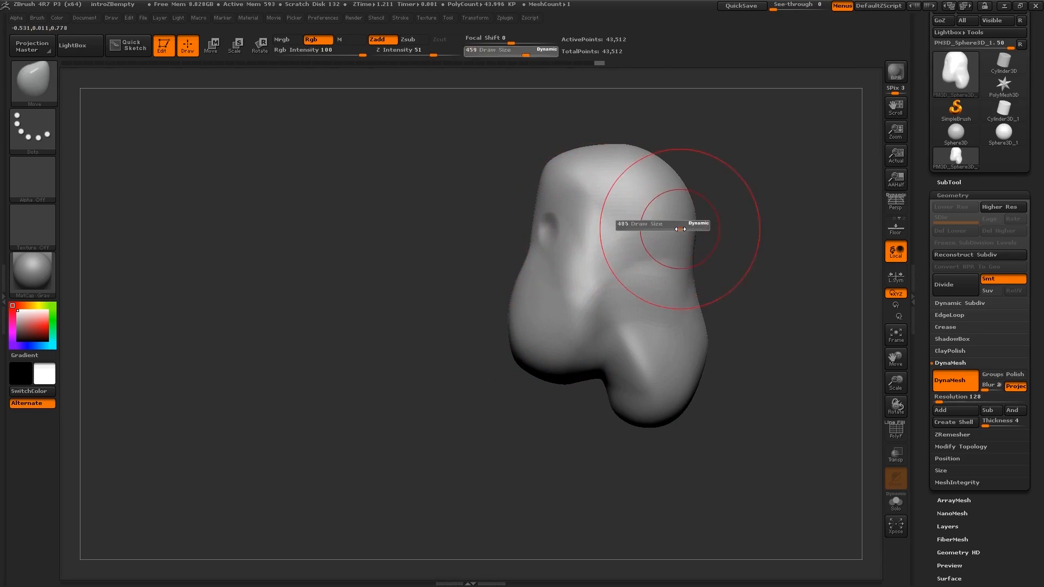
drag(676, 229, 679, 229)
drag(693, 223, 677, 223)
right_drag(662, 240, 666, 231)
drag(670, 174, 675, 173)
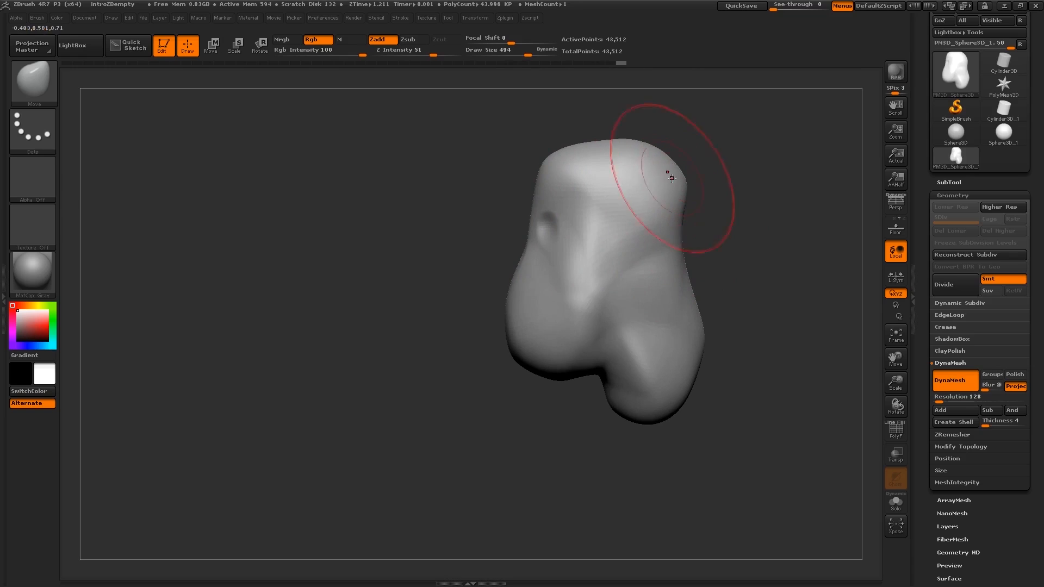
Step: Refine the side of the head above the jaw corner with the Move brush, adjusting its draw size between strokes
key(s)
drag(652, 245, 632, 249)
mouse_move(632, 248)
right_down()
mouse_move(674, 244)
mouse_move(620, 257)
right_up()
key(s)
mouse_move(627, 249)
mouse_down()
mouse_move(623, 283)
mouse_move(632, 284)
mouse_up()
key(s)
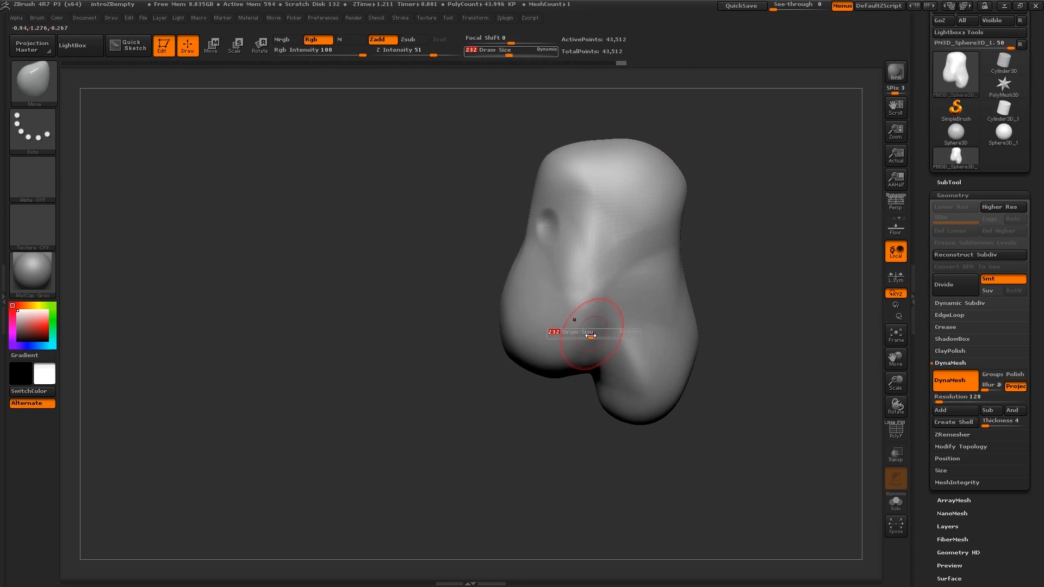
mouse_move(593, 334)
mouse_down()
mouse_move(607, 335)
mouse_move(595, 335)
mouse_up()
Step: Reduce the draw size to 105 and paint an elongated ear-shaped mask on the side of the head
key(s)
drag(638, 250, 620, 252)
drag(624, 251, 625, 238)
key(s)
key(s)
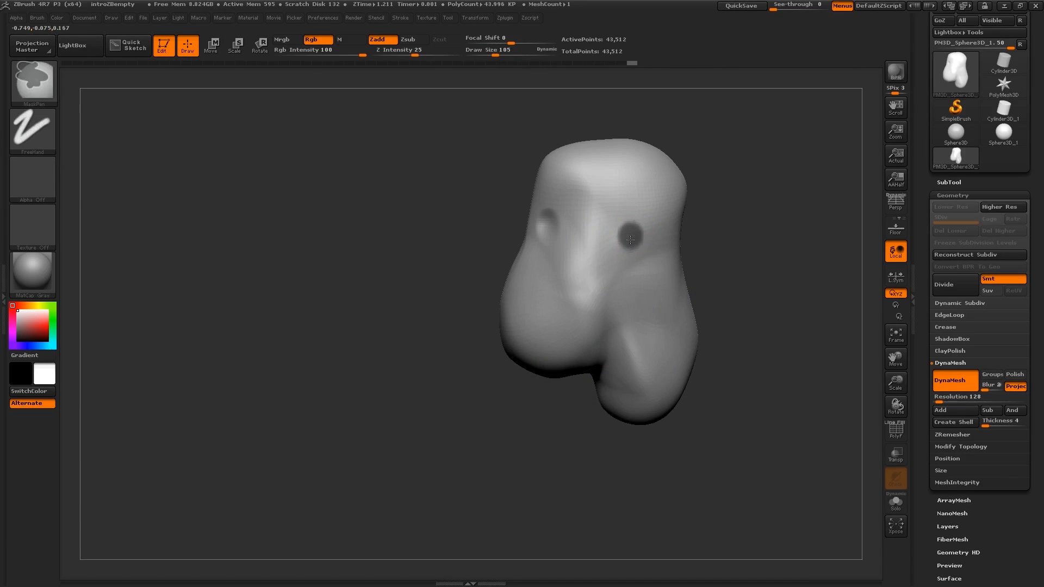
ctrl+drag(624, 271, 626, 267)
Step: Invert the mask so that only the ear patch remains editable
mouse_move(632, 267)
right_down()
mouse_move(729, 262)
mouse_move(638, 258)
right_up()
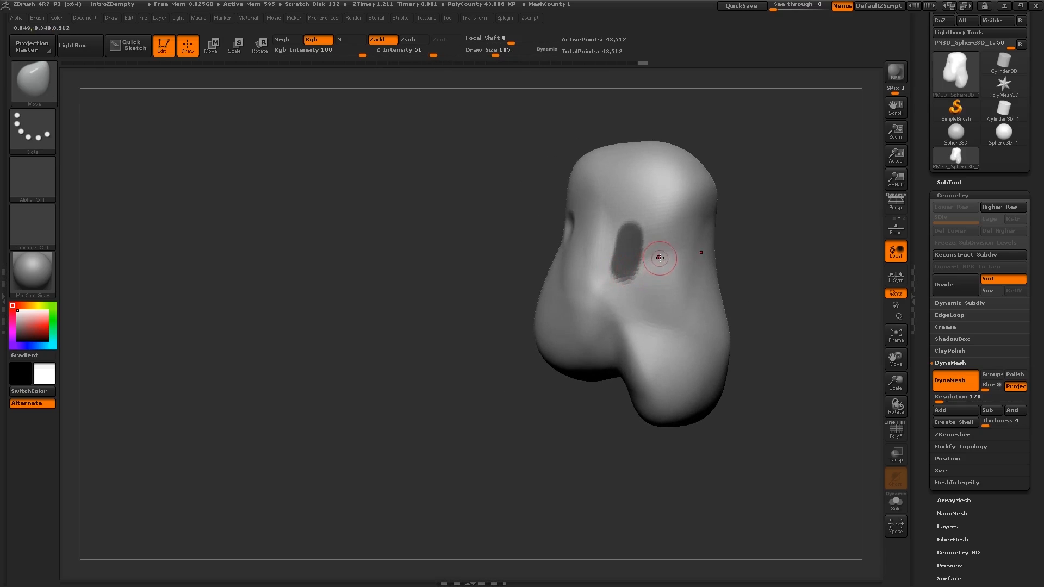
drag(743, 222, 730, 223)
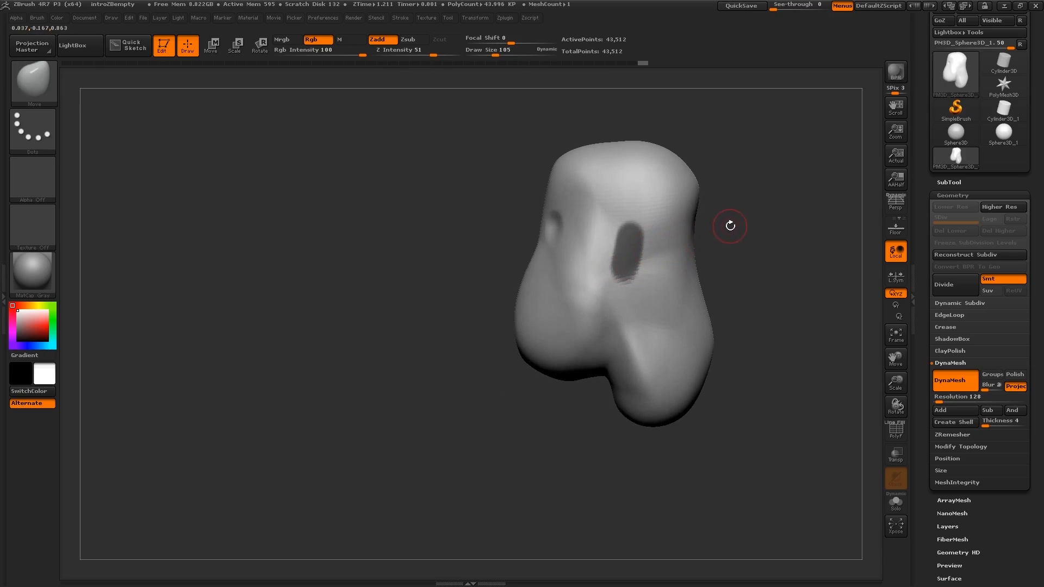
key(ctrl)
ctrl+click(732, 224)
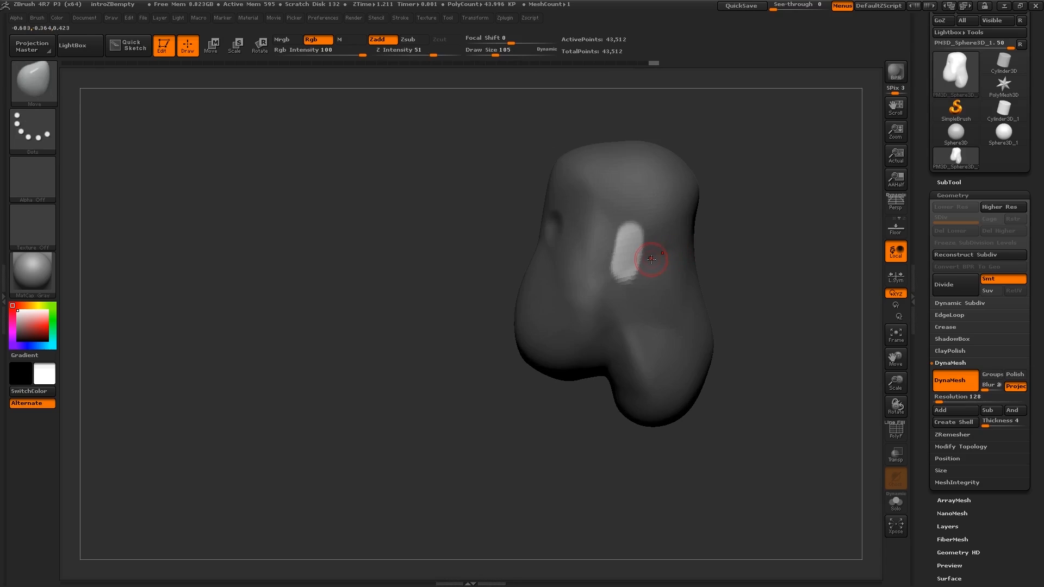
Step: Set the Move brush to draw size 311 and pull the unmasked ear patches outward from the head
right_drag(651, 259, 606, 259)
key(s)
drag(630, 249, 645, 249)
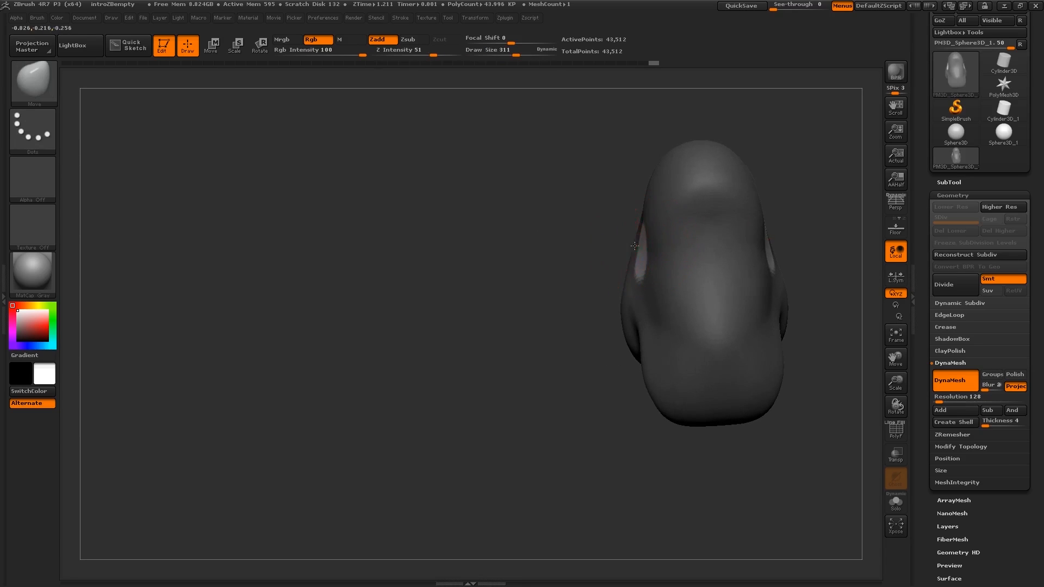
mouse_move(643, 243)
right_down()
mouse_move(705, 237)
mouse_move(676, 256)
right_up()
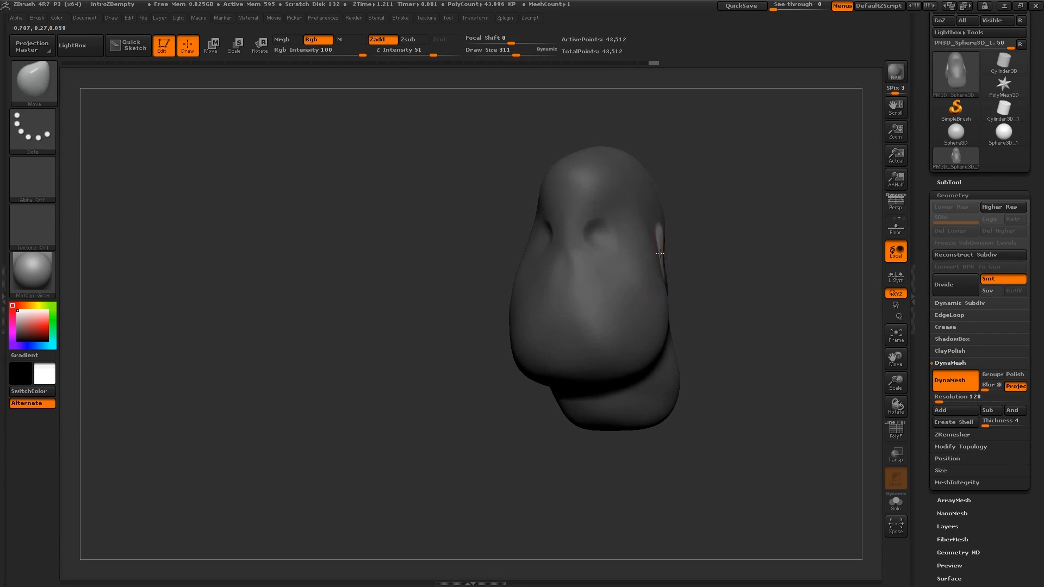
drag(714, 254, 731, 243)
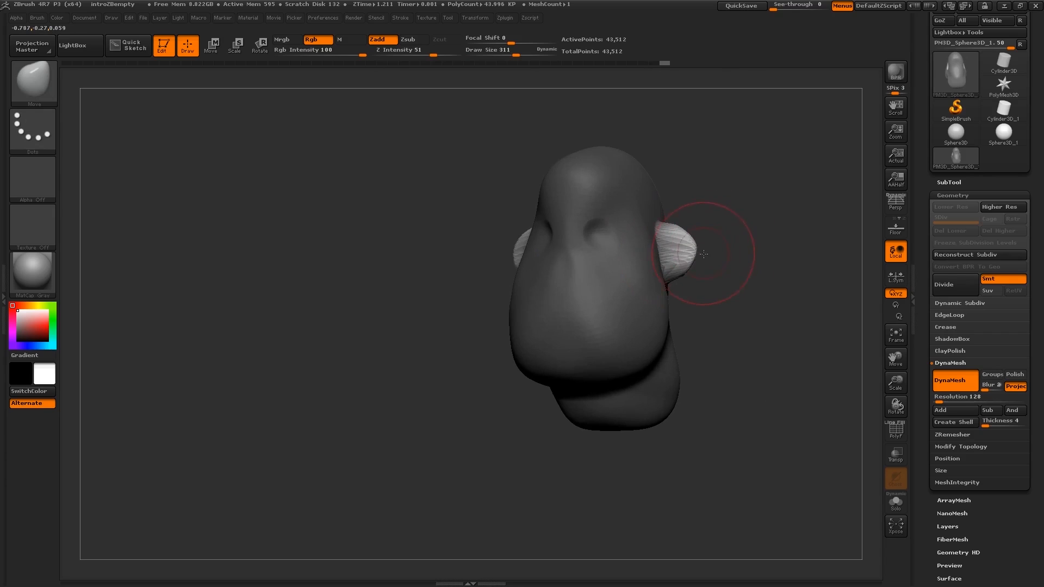
Step: Shape the ears' outline with a smaller Move brush and show the polygon wireframe on the mesh
mouse_move(703, 254)
right_down()
mouse_move(648, 259)
mouse_move(712, 246)
right_up()
key(bracketleft)
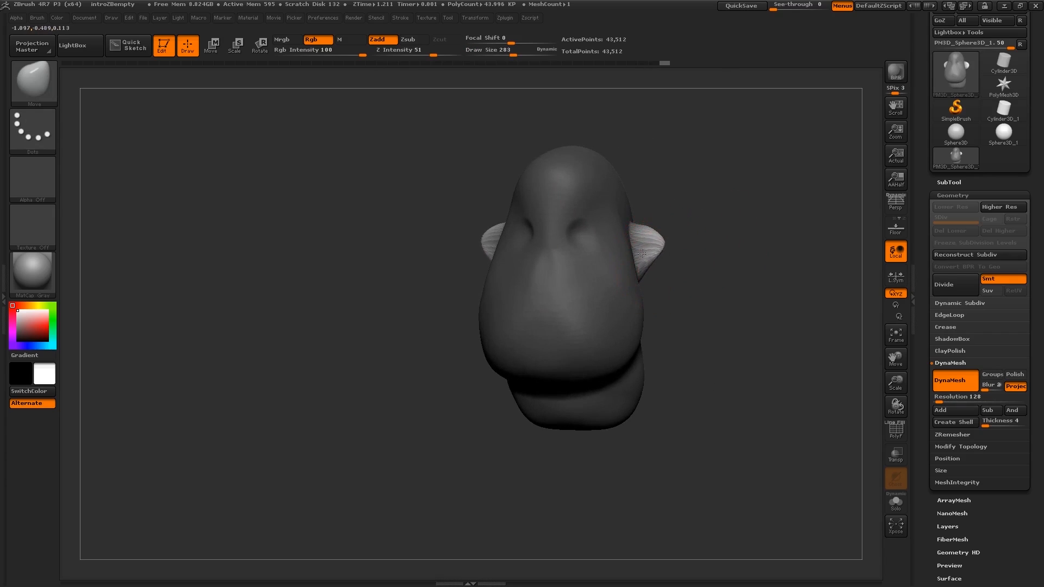
mouse_move(642, 253)
right_down()
mouse_move(618, 234)
mouse_move(642, 240)
right_up()
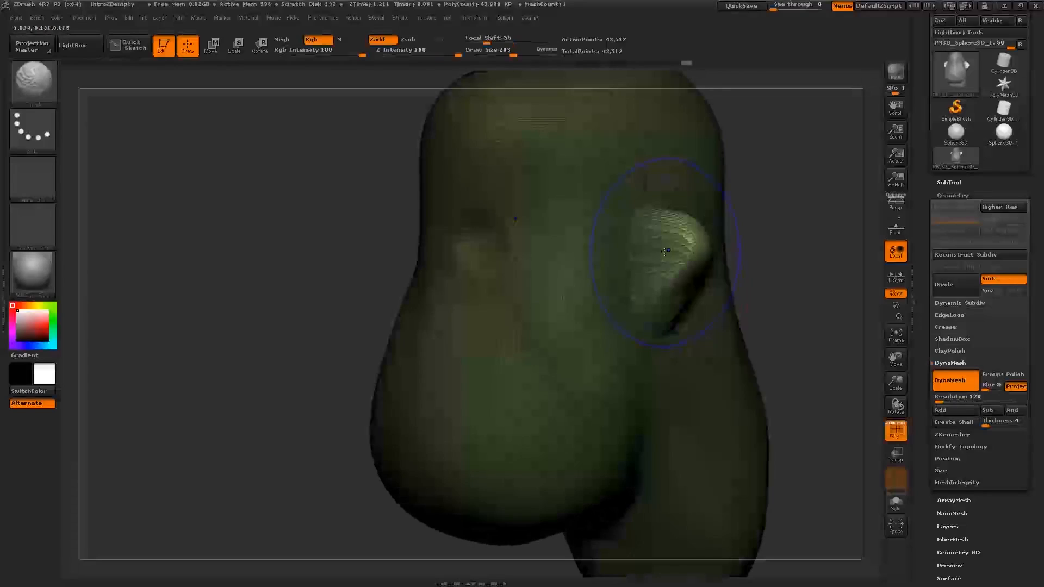
mouse_move(667, 250)
ctrl+right_down()
mouse_move(667, 351)
mouse_move(666, 340)
ctrl+right_up()
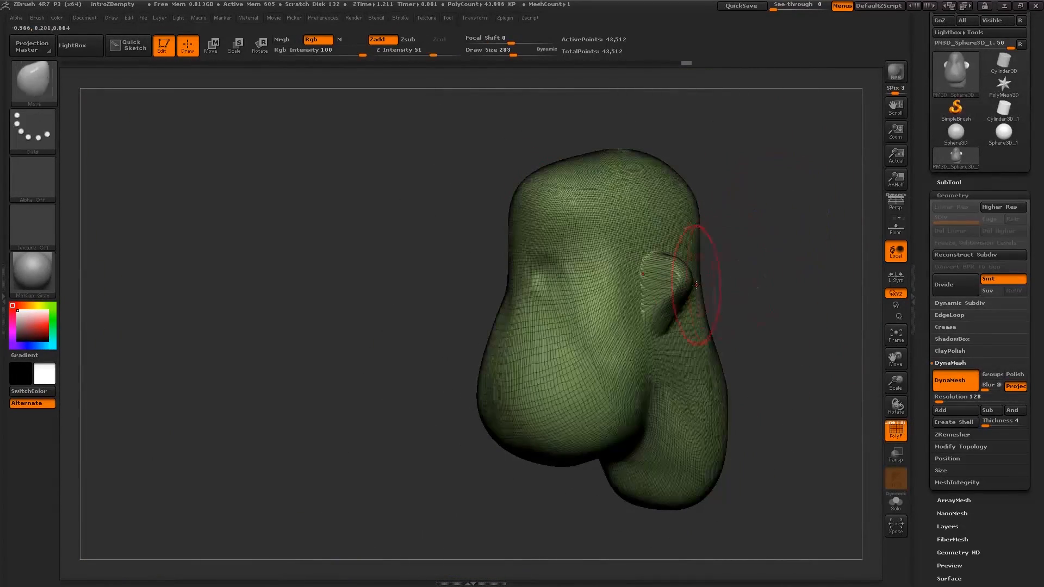
right_drag(719, 280, 674, 269)
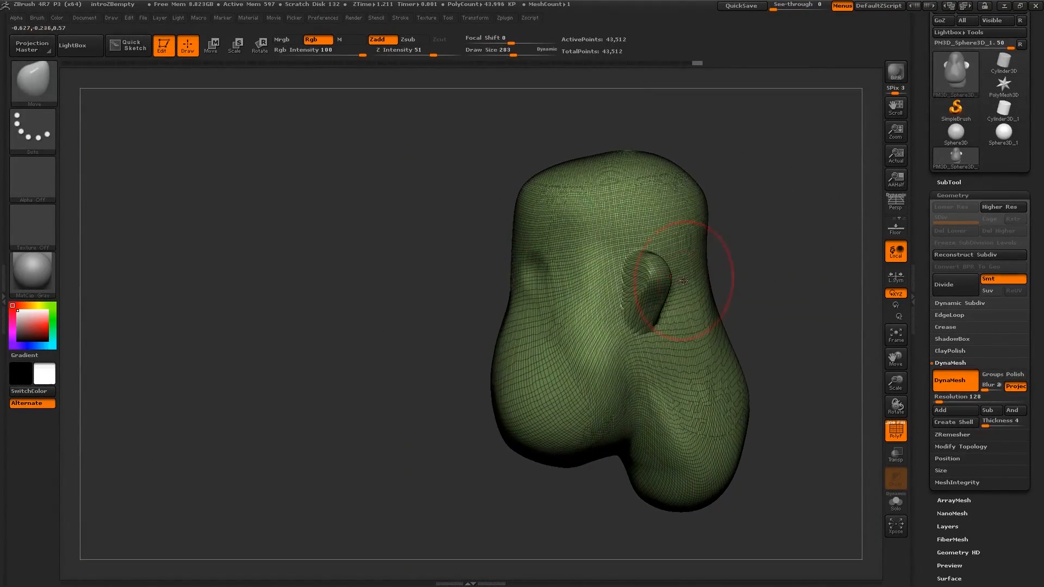
Step: Clear the mask, curve the ear with the Move brush at draw size 251, and hide the polygon wireframe
drag(624, 296, 637, 293)
key(s)
click(637, 295)
right_drag(654, 310, 641, 276)
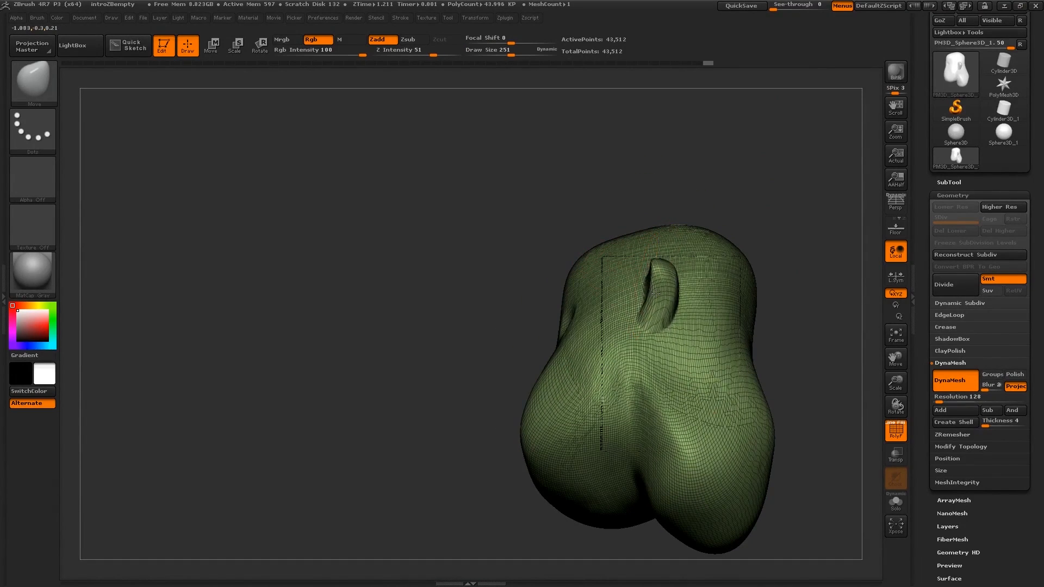
drag(652, 303, 655, 285)
mouse_move(655, 286)
right_down()
mouse_move(702, 321)
mouse_move(676, 327)
right_up()
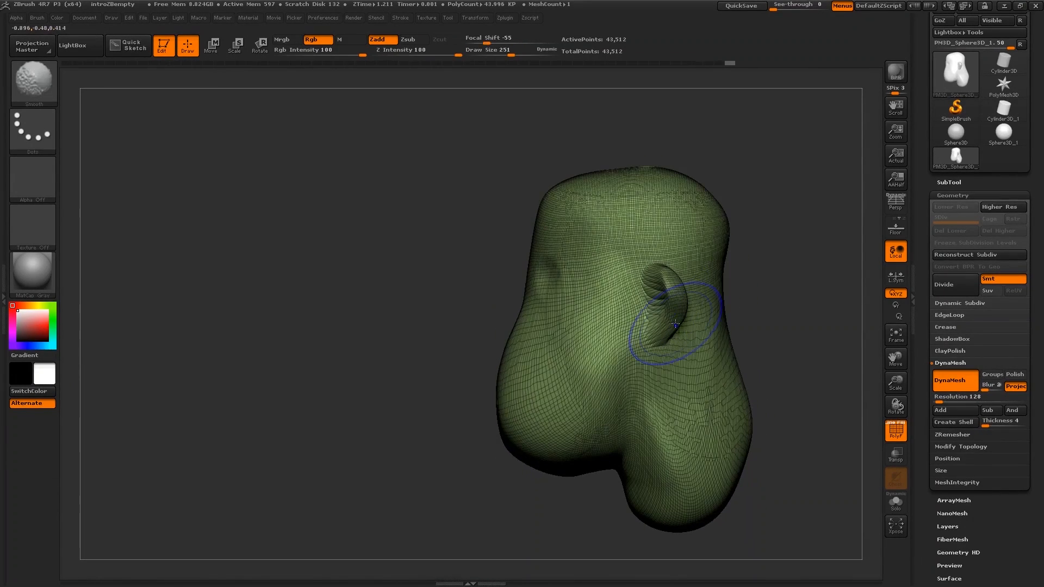
key(shift+f)
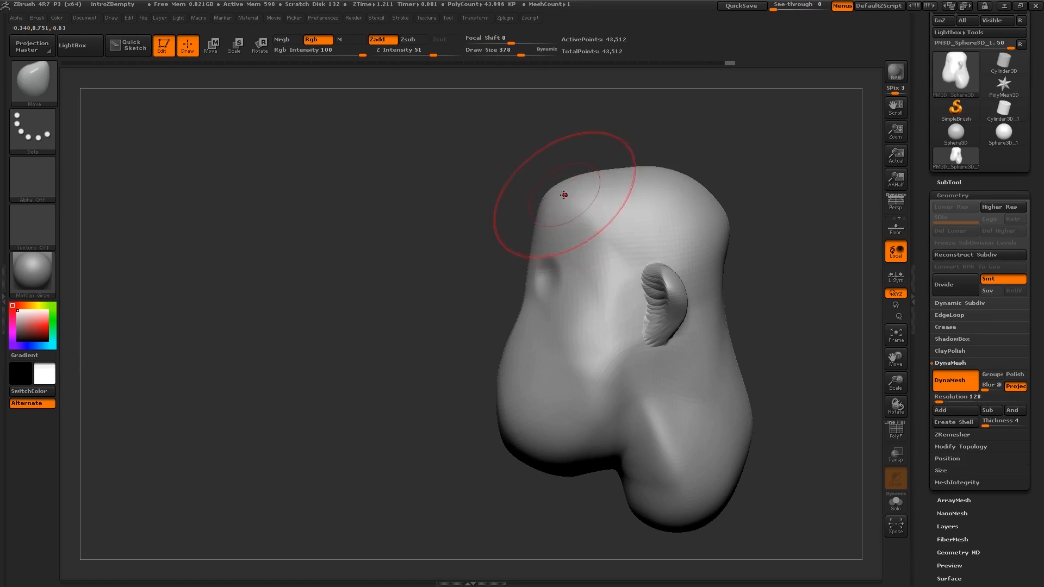
Step: Push the forehead back above the eyes with a larger Move brush
right_drag(568, 196, 571, 202)
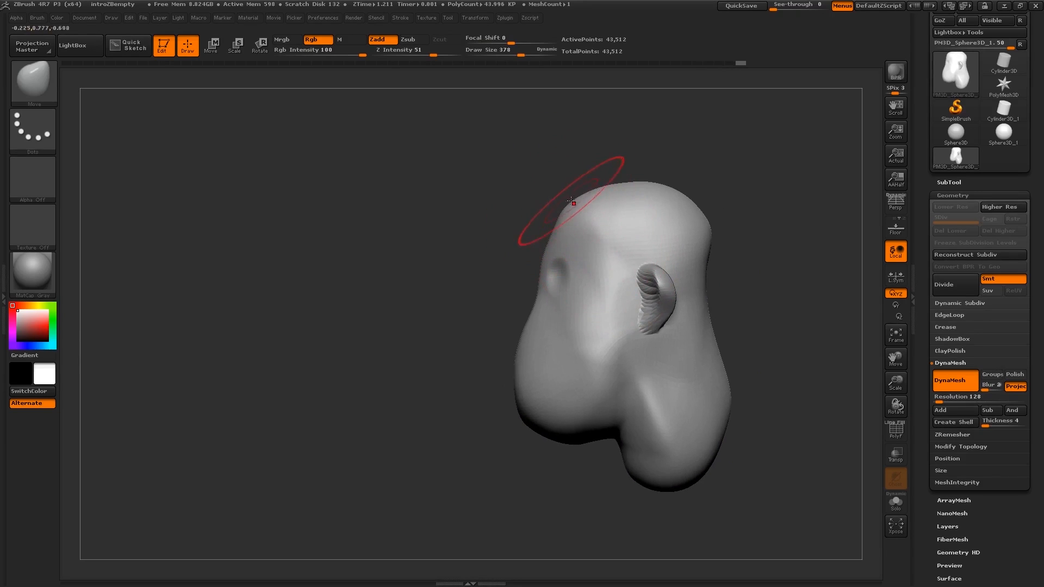
drag(589, 206, 593, 206)
drag(568, 210, 582, 212)
Step: Pull brow and upper forehead forms with the Move brush at draw size 165, then smooth the lumps on the forehead
key(s)
mouse_move(582, 214)
mouse_down()
mouse_move(559, 216)
mouse_move(596, 191)
mouse_up()
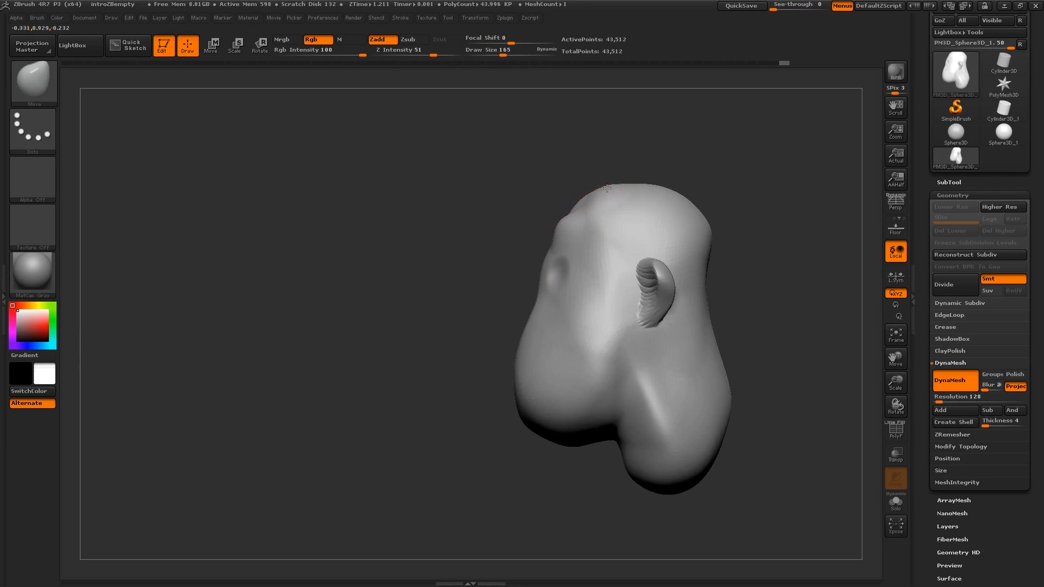
mouse_move(605, 200)
right_down()
mouse_move(644, 222)
mouse_move(605, 224)
right_up()
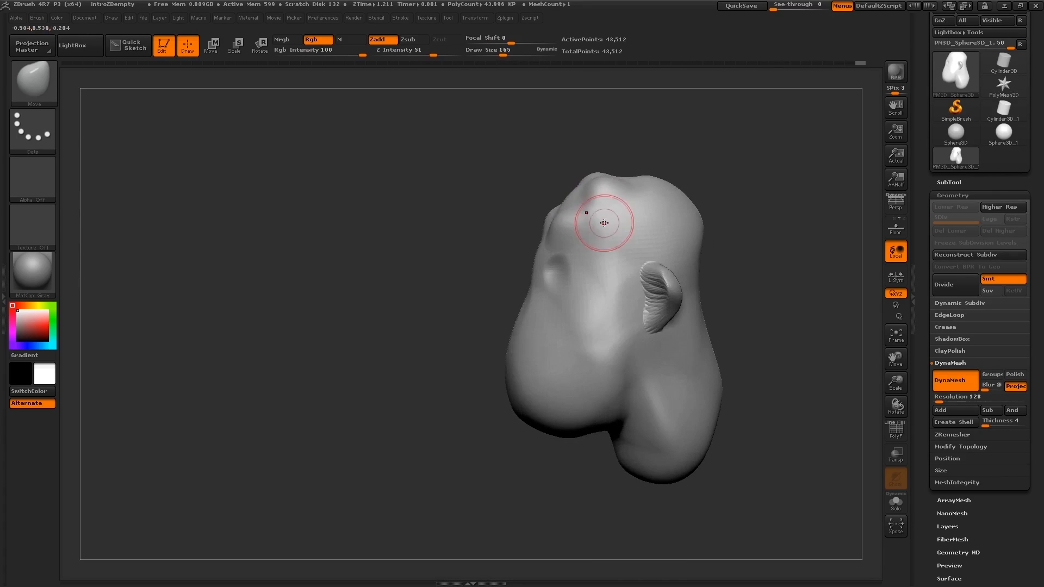
drag(606, 223, 597, 219)
right_drag(595, 216, 589, 214)
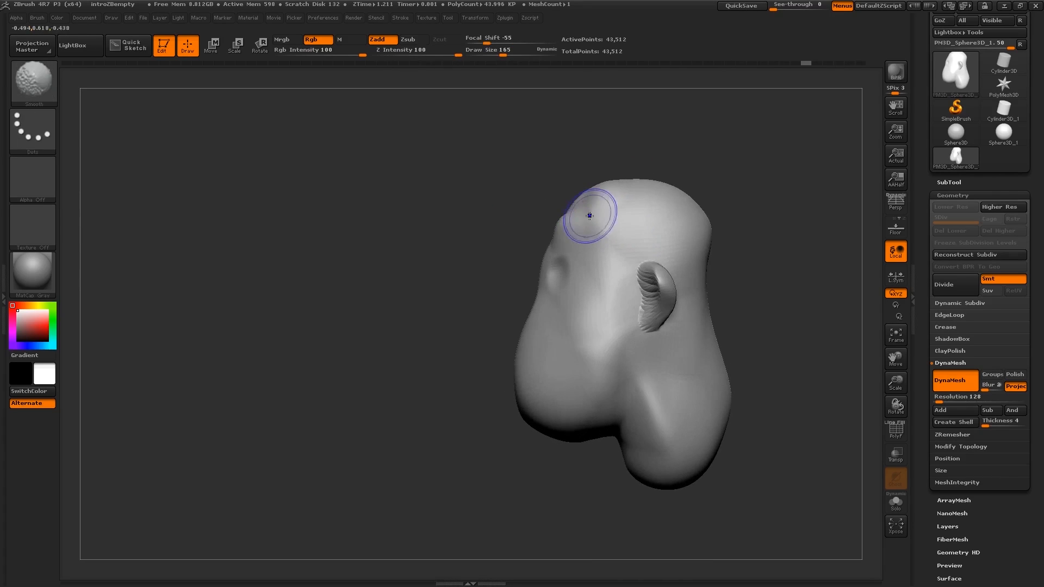
Step: Set the draw size to 197, refine the brow with the Move brush, and smooth the forehead above the eye
key(s)
click(568, 239)
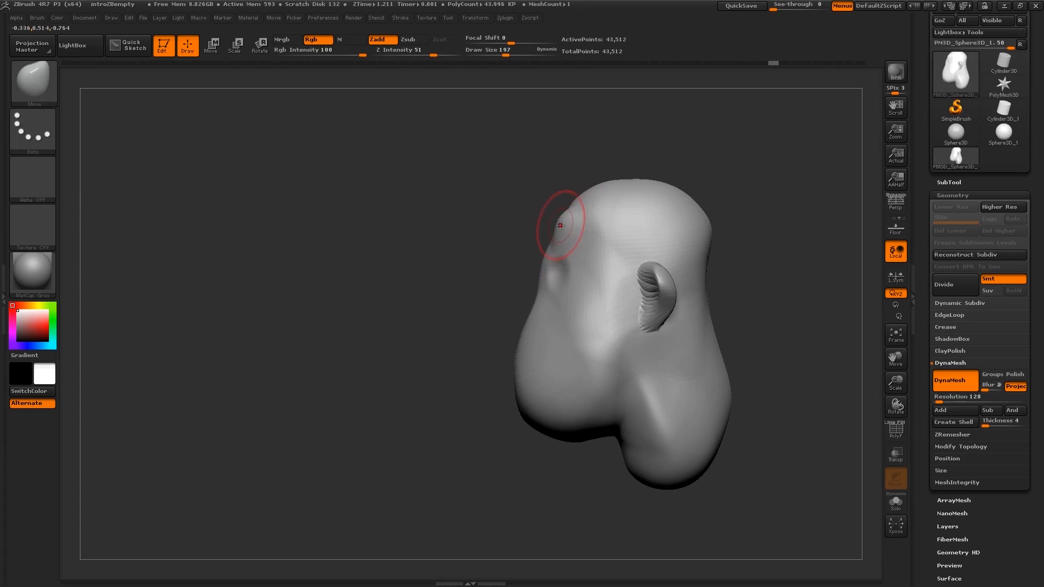
mouse_move(561, 226)
right_down()
mouse_move(613, 231)
mouse_move(563, 220)
right_up()
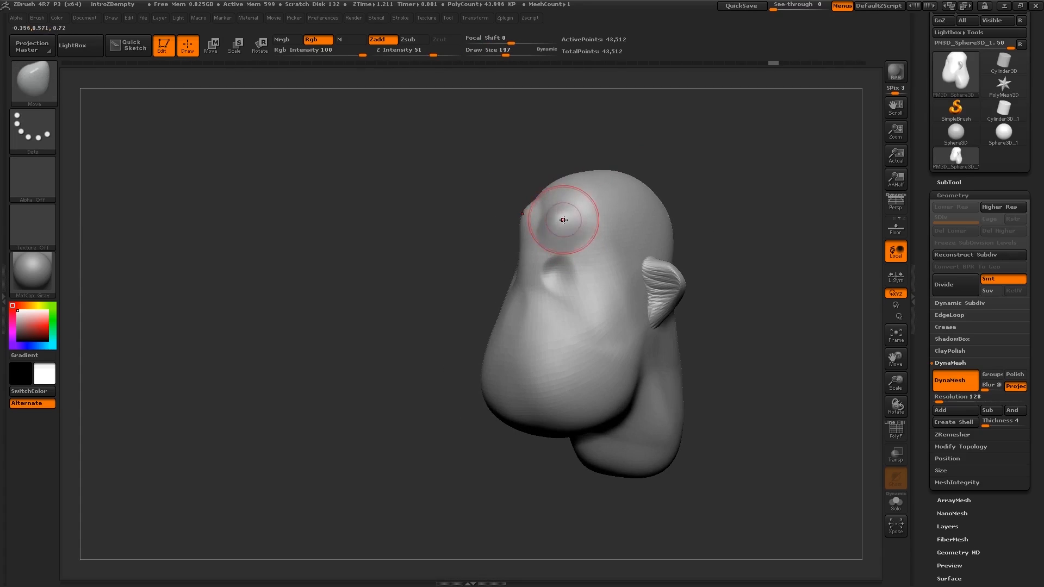
key(shift)
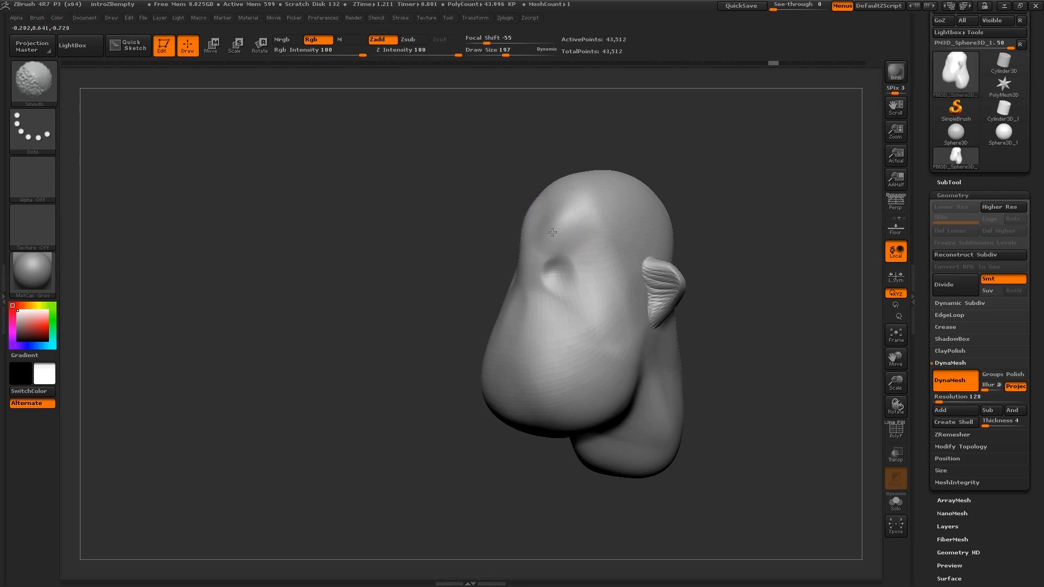
shift+drag(572, 239, 574, 248)
Step: Reshape the eye sockets and the inner cheeks beside them with the Move brush at a larger draw size
right_drag(554, 259, 578, 278)
key(s)
drag(569, 275, 573, 275)
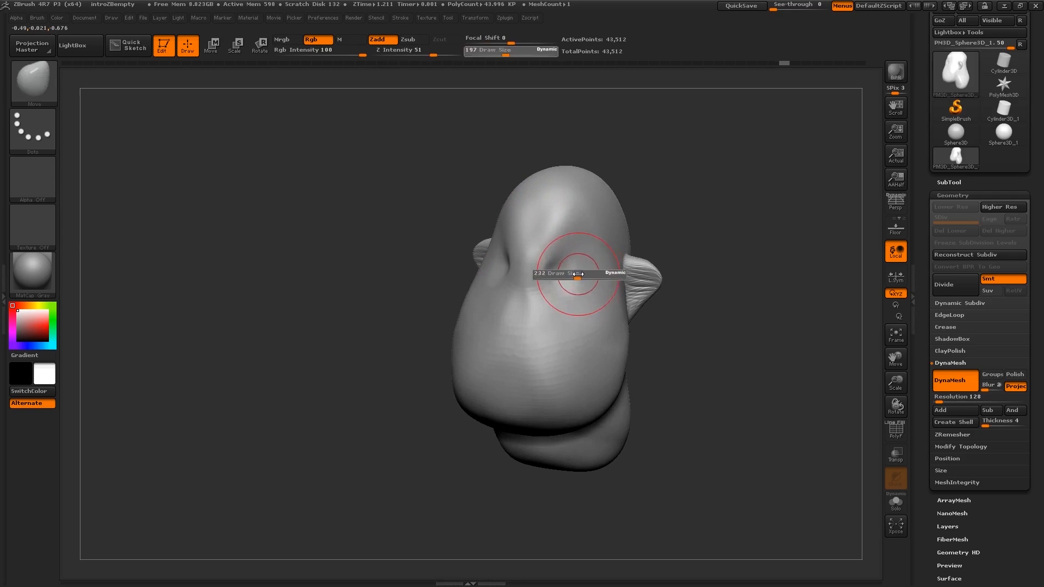
mouse_move(570, 261)
right_down()
mouse_move(573, 282)
mouse_move(596, 283)
mouse_move(574, 282)
right_up()
key(s)
key(s)
drag(570, 283, 590, 283)
right_drag(590, 282, 556, 283)
Step: Reduce the Move brush's draw size and pull the beginnings of a nose out of the face between the eyes
key(s)
drag(554, 288, 546, 289)
right_drag(545, 290, 531, 300)
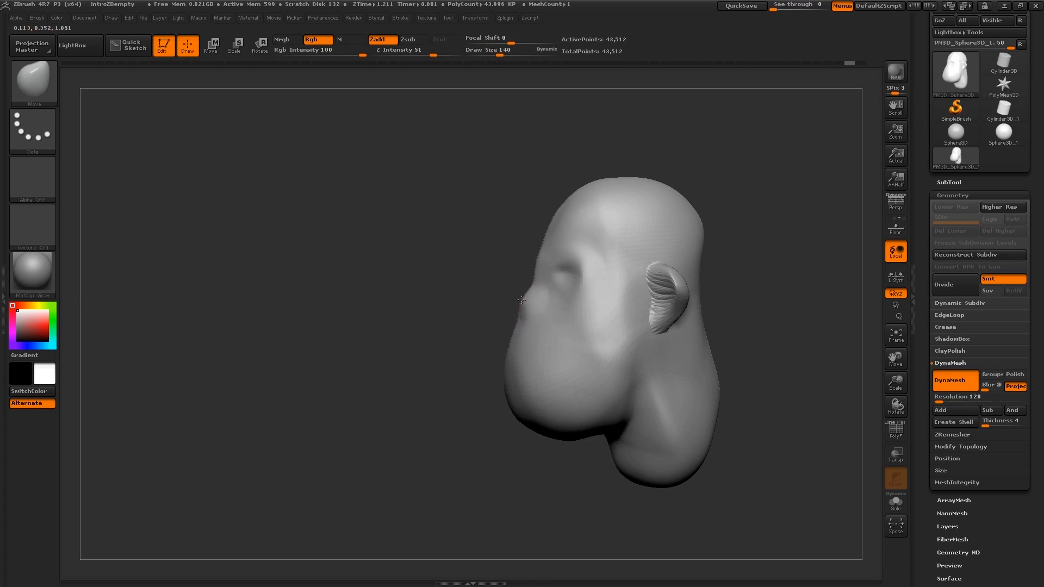
drag(517, 314, 514, 290)
key(s)
drag(516, 289, 538, 278)
Step: Extend and shape the nose's tip and sides with the Move brush at draw size 155
mouse_move(540, 278)
right_down()
mouse_move(606, 293)
mouse_move(554, 311)
right_up()
key(s)
mouse_move(554, 312)
mouse_down()
mouse_move(541, 321)
mouse_move(547, 310)
mouse_up()
key(s)
drag(544, 310, 548, 311)
right_drag(546, 313, 526, 306)
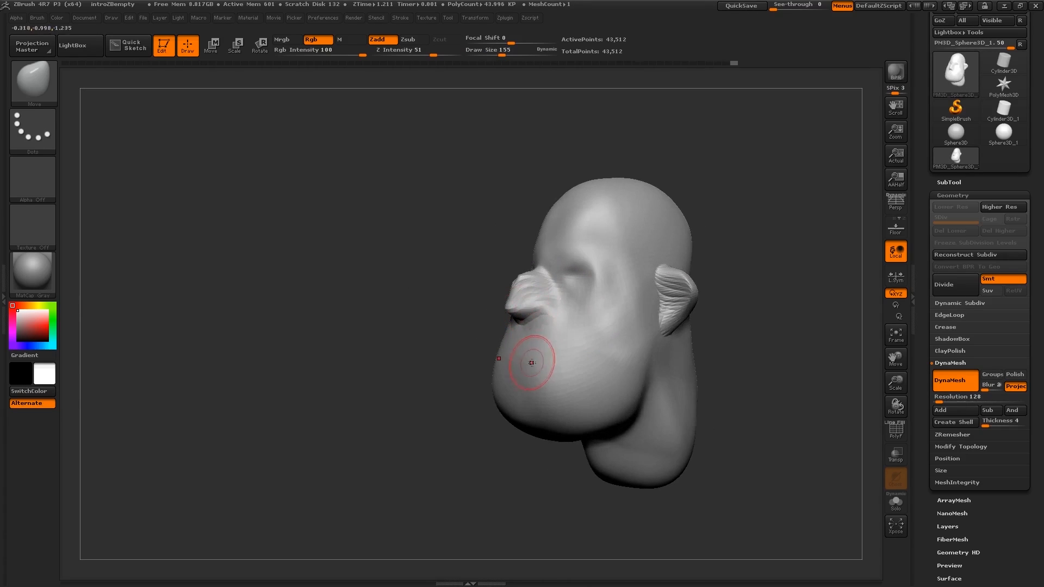
Step: Enlarge the Move brush and reshape the underside of the chin where it meets the neck
key(s)
mouse_move(523, 362)
right_down()
mouse_move(517, 348)
mouse_move(554, 354)
mouse_move(537, 372)
mouse_move(535, 363)
mouse_move(553, 366)
mouse_move(591, 407)
right_up()
key(s)
key(s)
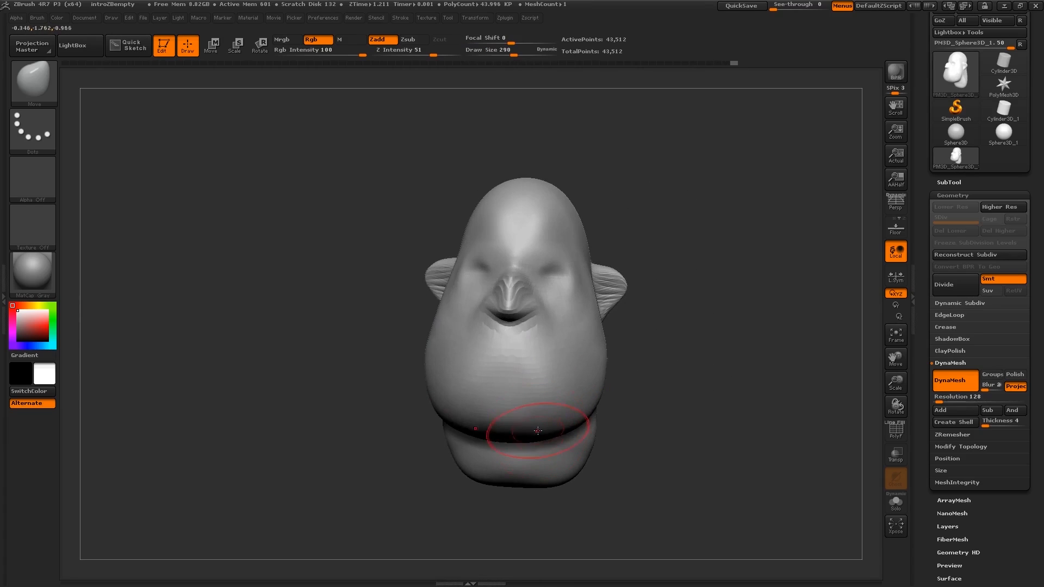
key(s)
drag(521, 431, 531, 441)
Step: Extend the lower end of the neck and raise the nape with the Move brush
right_drag(548, 486, 555, 489)
drag(514, 484, 528, 506)
right_drag(554, 485, 595, 398)
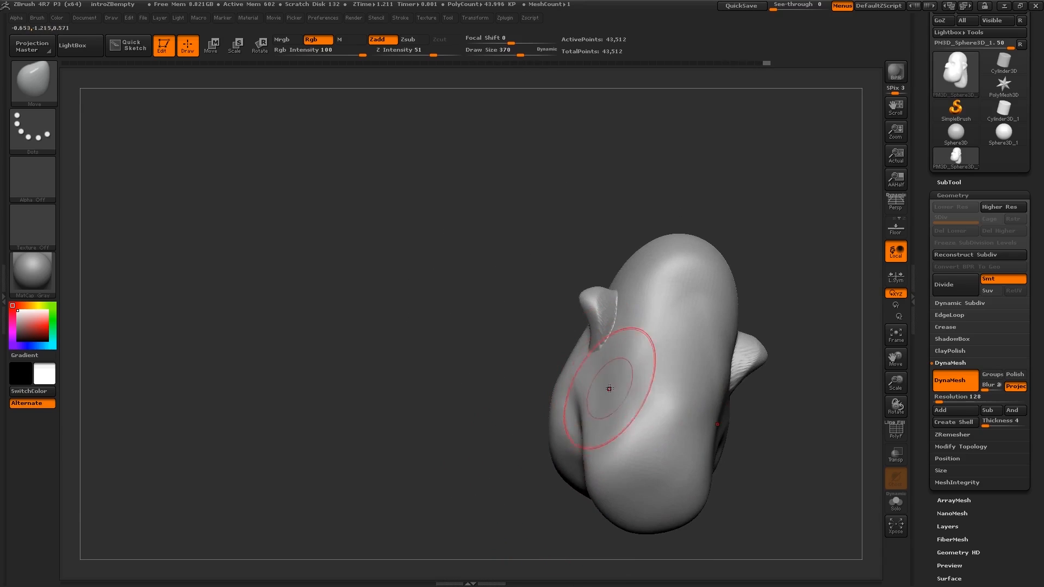
mouse_move(634, 412)
mouse_down()
mouse_move(625, 386)
mouse_move(636, 394)
mouse_up()
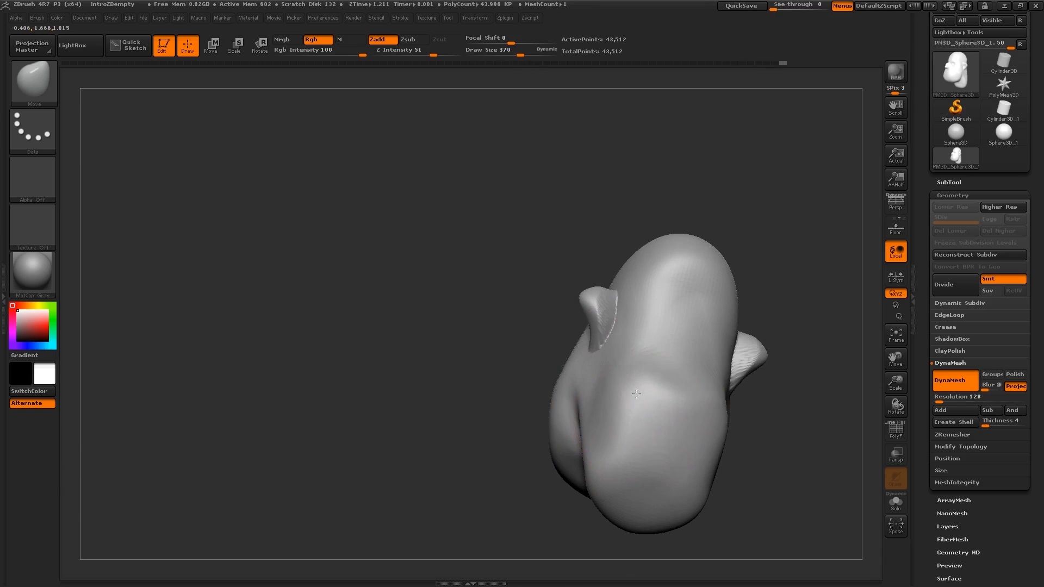
right_drag(658, 403, 688, 410)
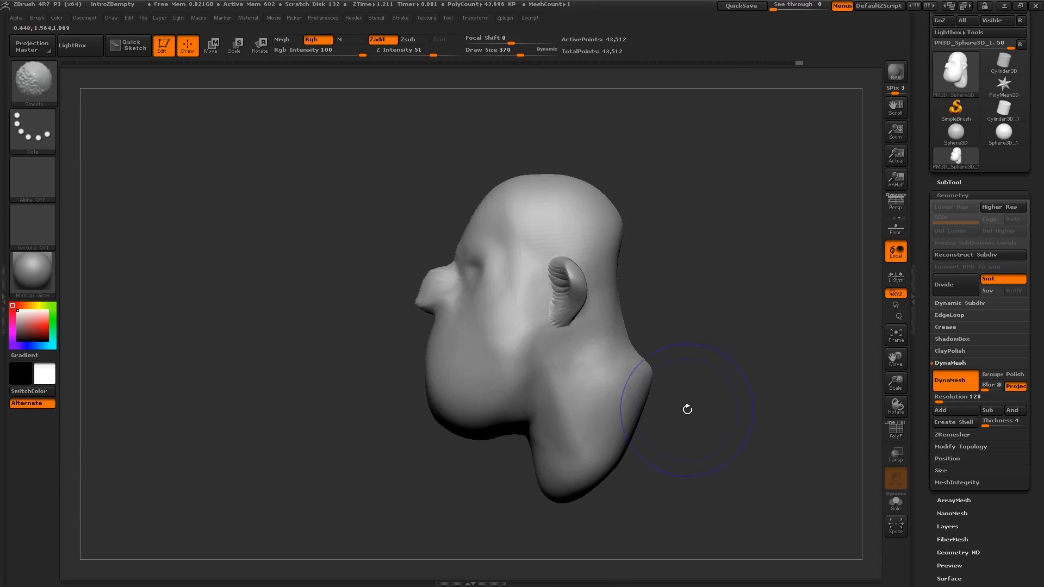
Step: Smooth the nape and push it inward below the skull with the Move brush at draw size 442
drag(634, 388, 639, 388)
mouse_move(641, 415)
right_down()
mouse_move(602, 385)
mouse_move(604, 434)
right_up()
mouse_move(665, 380)
right_down()
mouse_move(617, 335)
mouse_move(624, 295)
right_up()
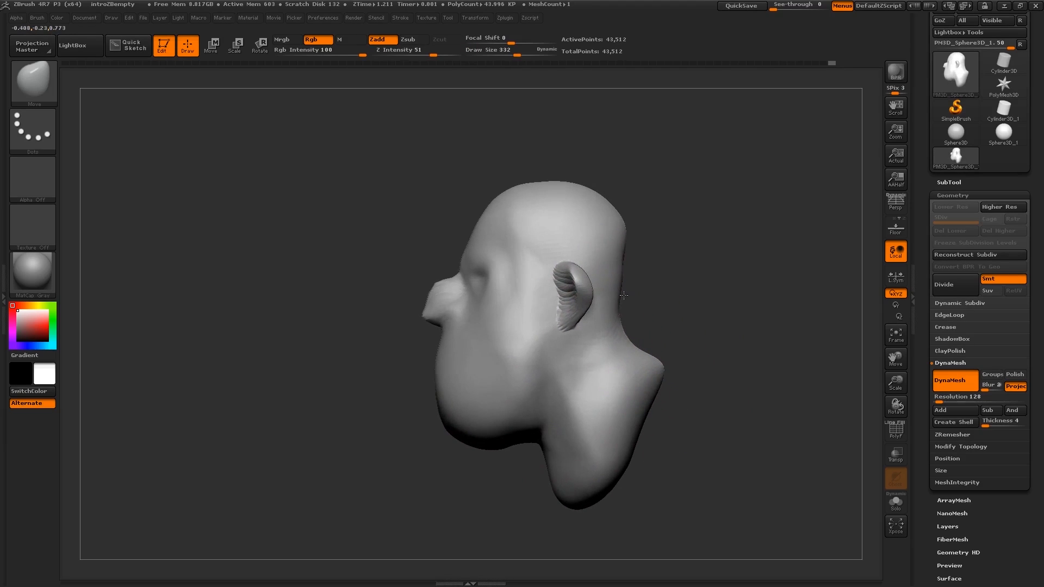
key(s)
drag(616, 325, 610, 327)
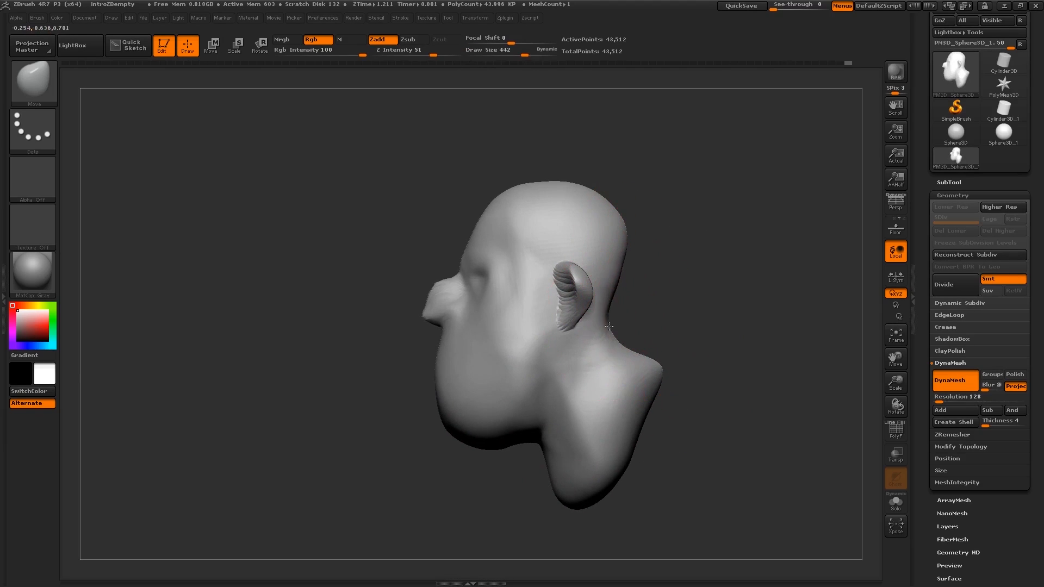
mouse_move(612, 301)
right_down()
mouse_move(620, 288)
mouse_move(608, 317)
right_up()
drag(608, 317, 618, 308)
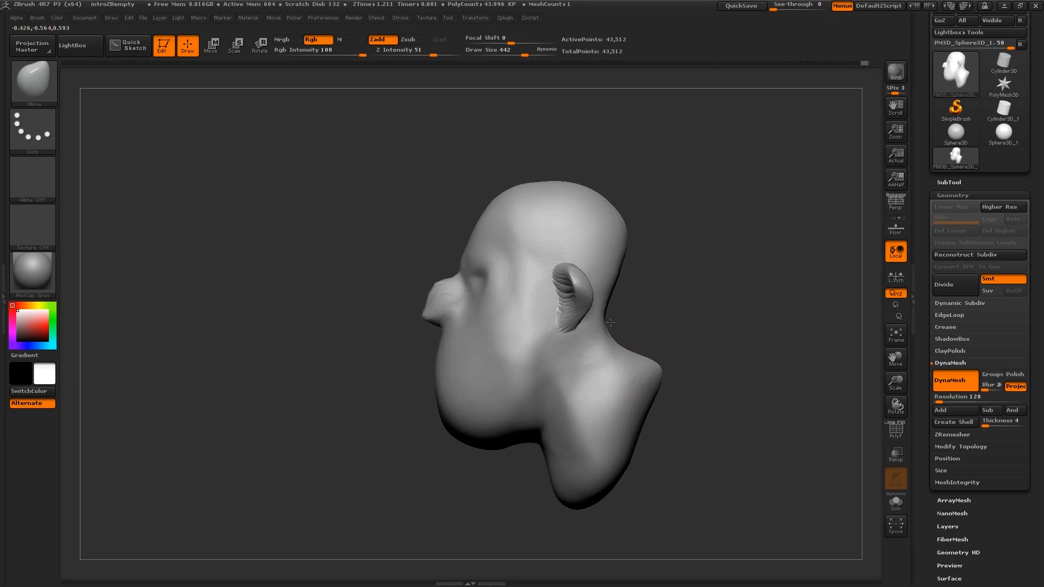
right_drag(622, 308, 613, 299)
Step: Refine the profile of the skull's back and nape at draw size 332, checking the head as a black silhouette
key(s)
drag(613, 298, 608, 294)
key(v)
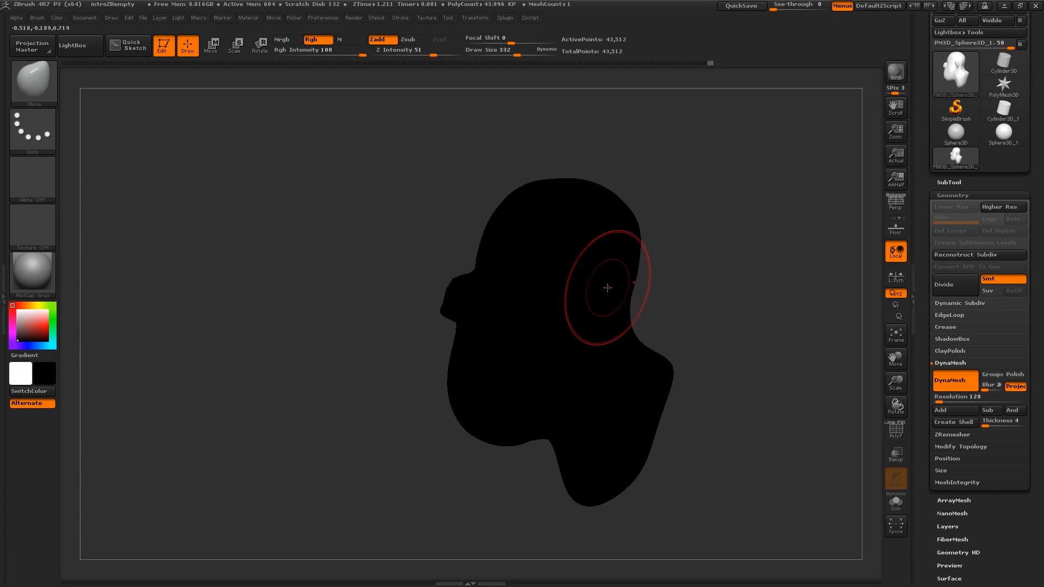
mouse_move(609, 289)
right_down()
mouse_move(621, 290)
mouse_move(611, 289)
right_up()
key(v)
drag(611, 289, 624, 276)
right_drag(613, 270, 625, 271)
key(shift)
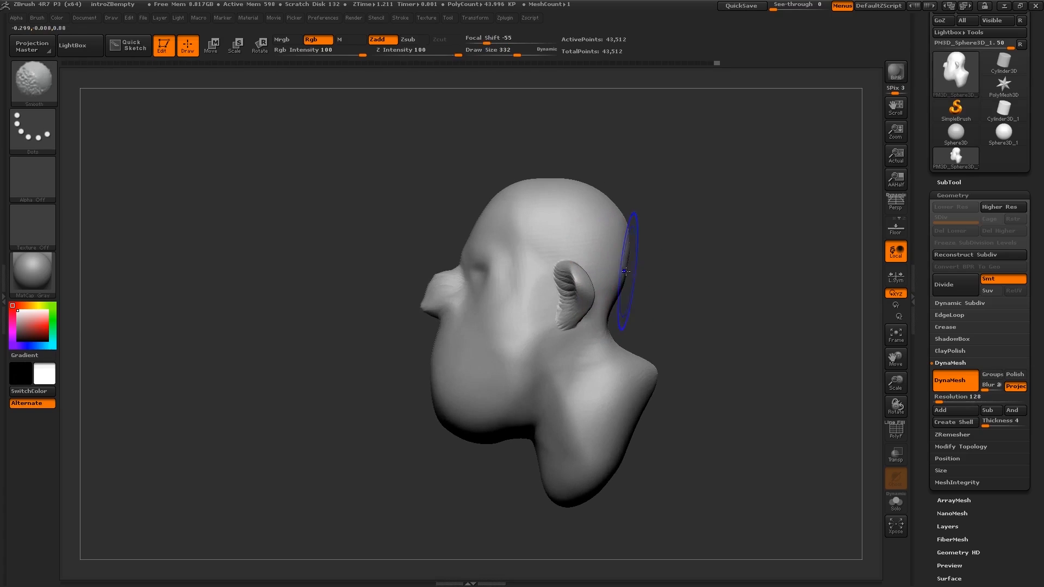
Step: Switch to the black silhouette and adjust the nose's profile at draw size 186, then restore the normal shading
key(v)
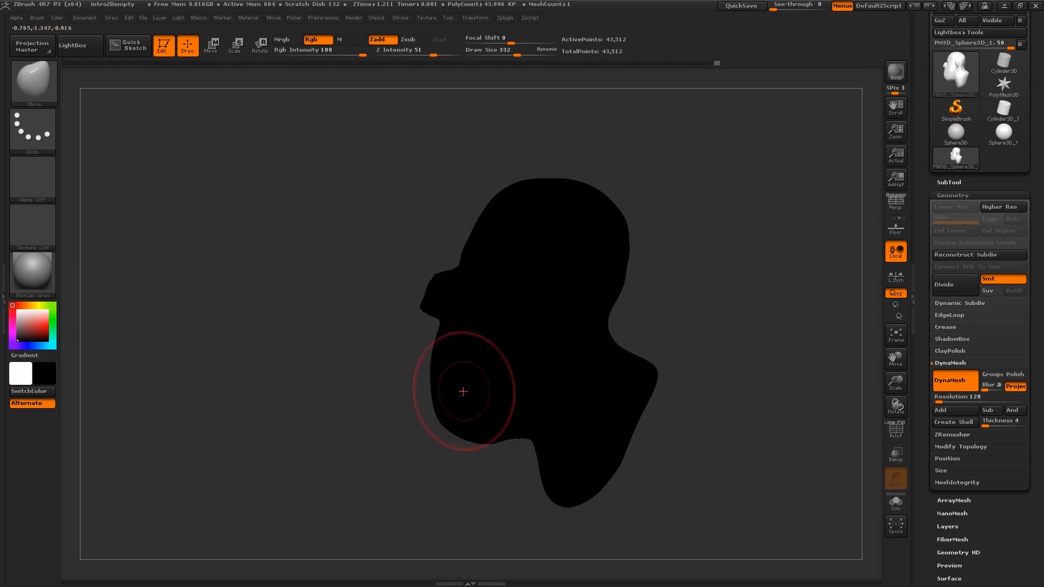
key(bracketright)
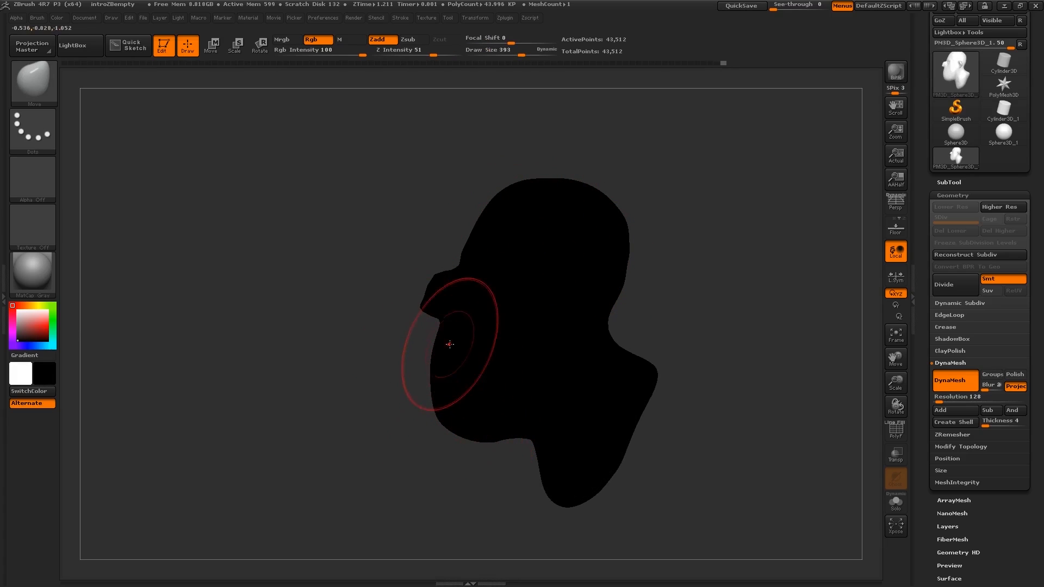
key(s)
drag(446, 273, 426, 287)
key(s)
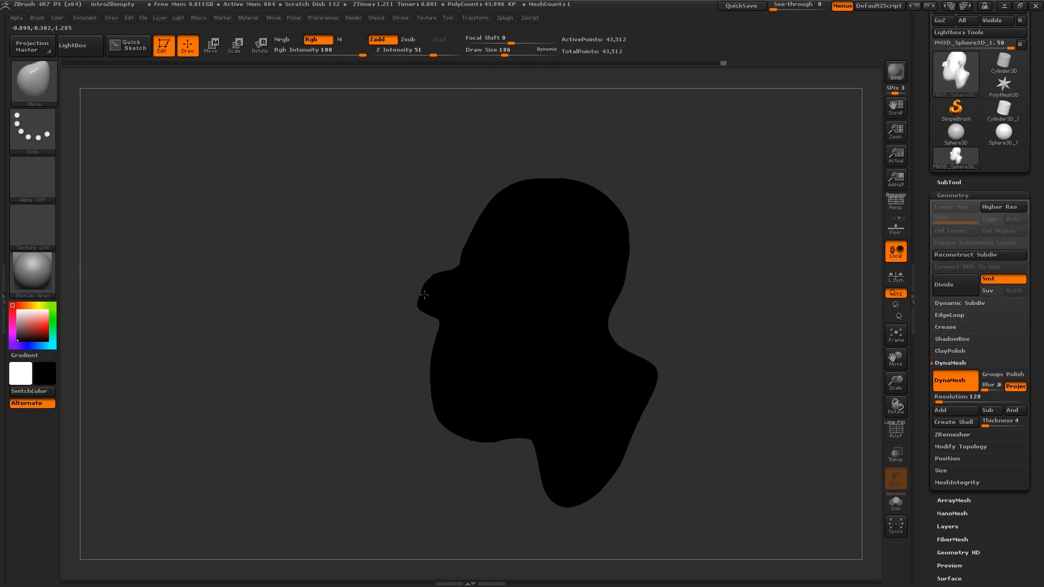
key(v)
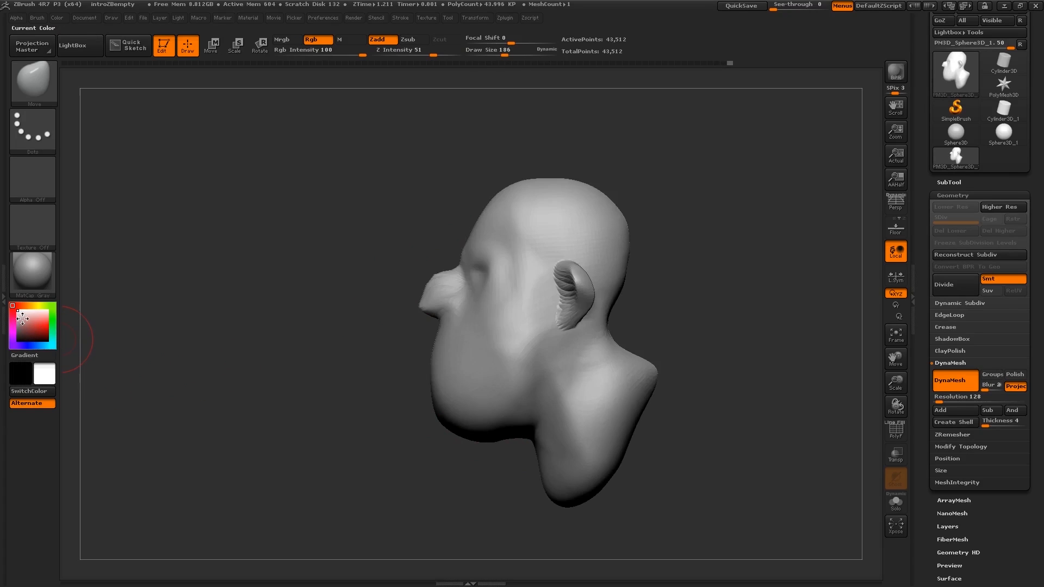
click(17, 342)
mouse_move(15, 342)
mouse_down()
mouse_move(16, 317)
mouse_move(19, 330)
mouse_up()
click(14, 306)
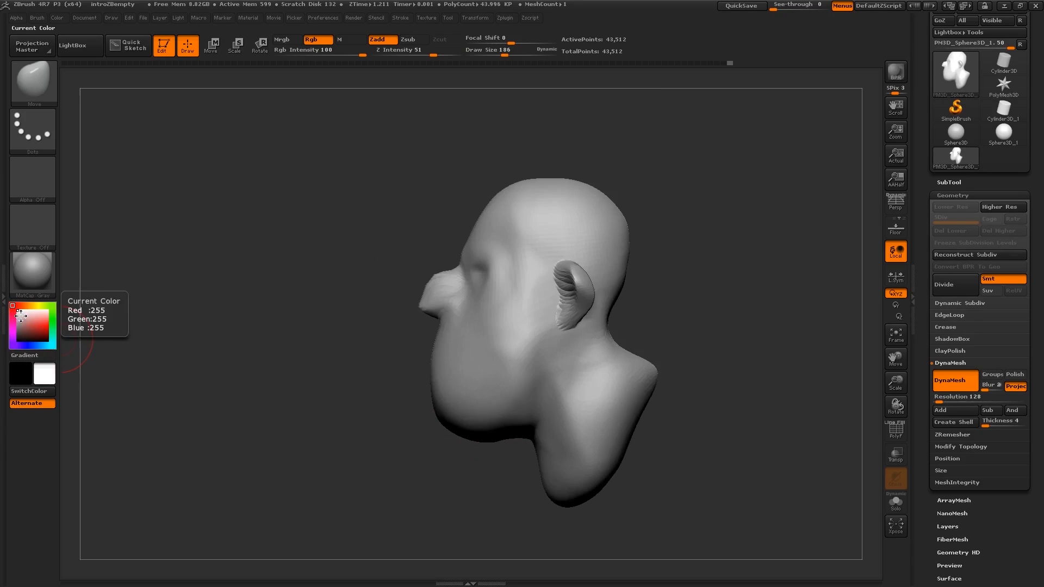
mouse_move(28, 318)
mouse_down()
mouse_move(17, 338)
mouse_move(15, 310)
mouse_up()
Step: Reshape the sides and underside of the nose with the Move brush, reducing the draw size to 126
drag(385, 287, 442, 289)
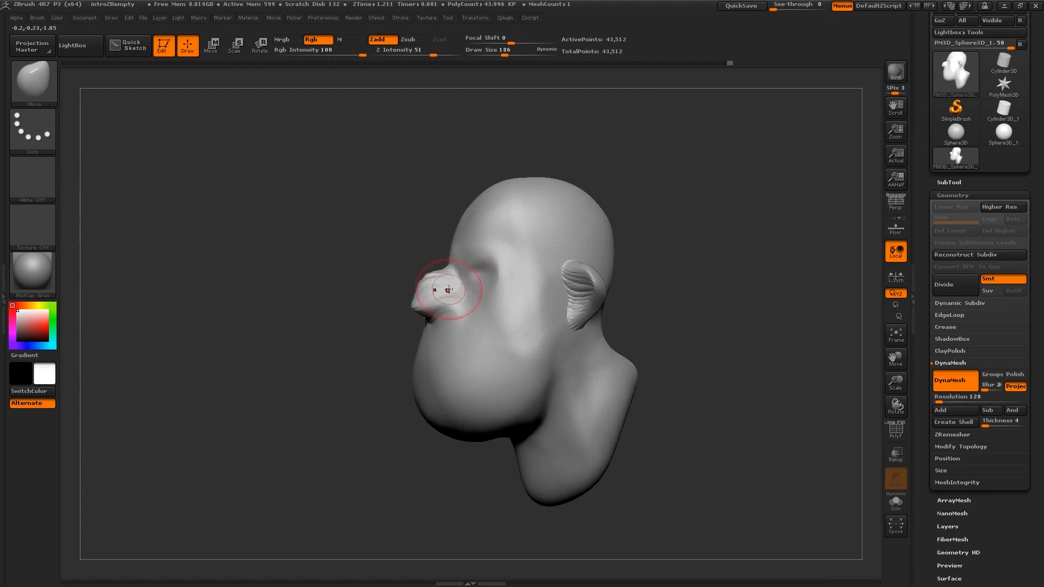
drag(390, 266, 452, 277)
key(bracketleft)
key(bracketleft)
mouse_move(461, 268)
right_down()
mouse_move(455, 307)
mouse_move(466, 319)
right_up()
mouse_move(450, 312)
mouse_down()
mouse_move(465, 308)
mouse_move(461, 325)
mouse_up()
right_drag(461, 326, 396, 322)
key(bracketleft)
key(bracketleft)
key(bracketleft)
drag(443, 320, 446, 319)
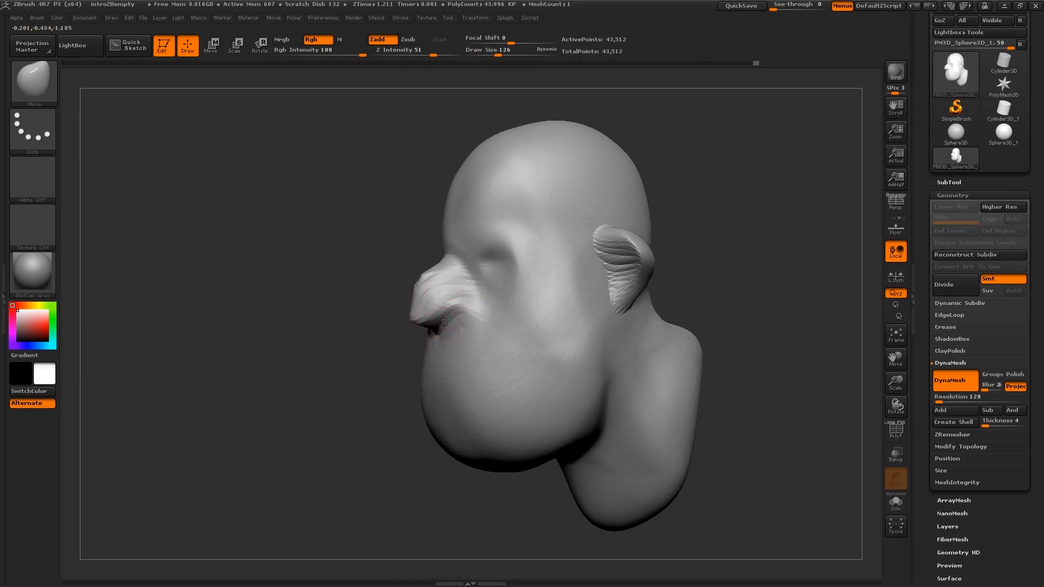
right_drag(445, 315, 447, 311)
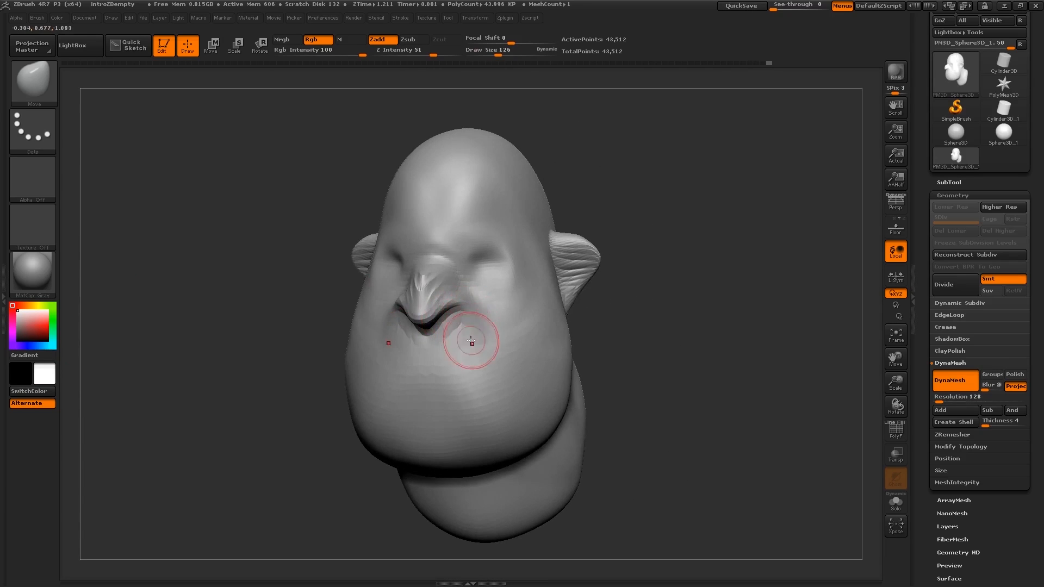
Step: Adjust the brow and eye-socket area with the Move brush, raising the draw size to 181 and on to 208
right_drag(470, 351, 424, 375)
key(s)
drag(458, 393, 463, 393)
mouse_move(528, 377)
right_down()
mouse_move(578, 334)
mouse_move(569, 310)
right_up()
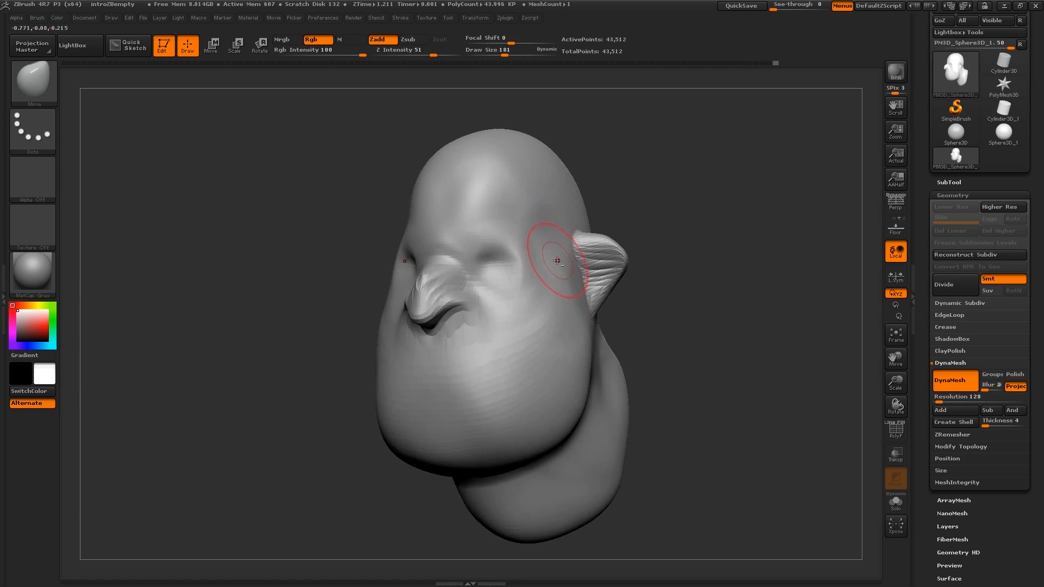
ctrl+right_drag(557, 262, 505, 252)
key(s)
mouse_move(505, 251)
mouse_down()
mouse_move(513, 260)
mouse_move(504, 263)
mouse_up()
key(s)
drag(500, 268, 504, 265)
right_drag(504, 267, 459, 275)
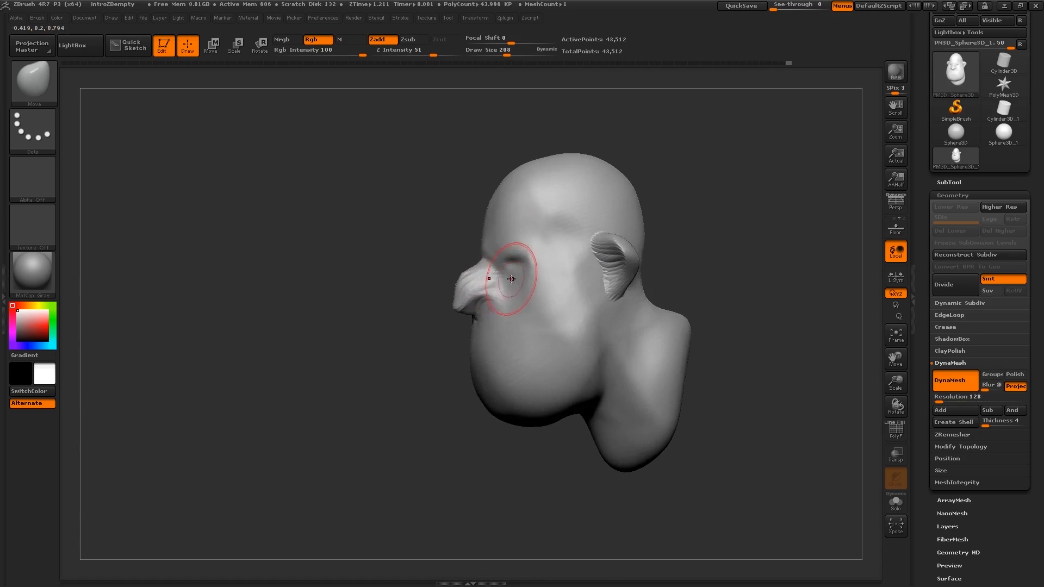
Step: Adjust the cheek and jaw contours with the Move brush, enlarging its draw size to 340
shift+right_drag(581, 298, 583, 303)
key(s)
drag(566, 315, 573, 316)
right_drag(576, 327, 611, 363)
key(s)
drag(573, 373, 555, 378)
right_drag(530, 381, 559, 384)
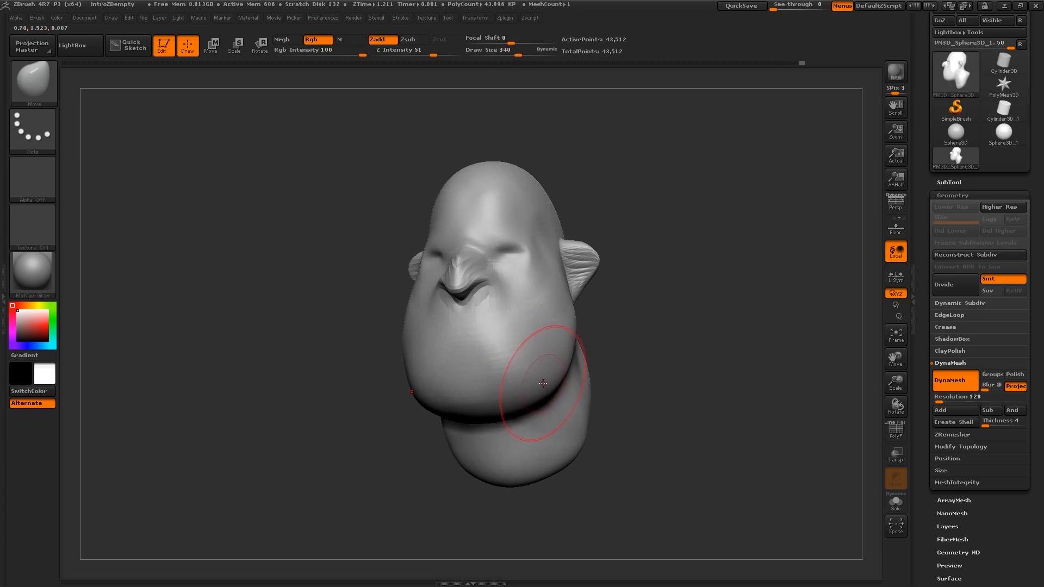
mouse_move(567, 347)
right_down()
mouse_move(550, 340)
mouse_move(517, 359)
mouse_move(506, 348)
right_up()
Step: Reduce the Move brush's draw size to 277 and reshape the ear from several angles
shift+right_drag(525, 289, 533, 301)
key(s)
drag(537, 314, 529, 314)
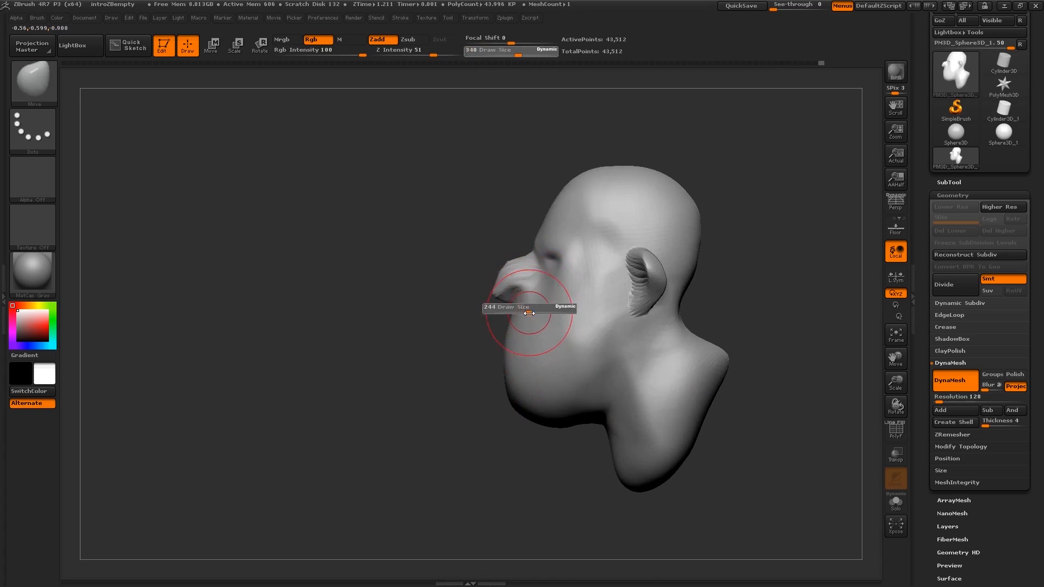
right_drag(527, 303, 559, 300)
right_drag(638, 263, 599, 262)
key(s)
drag(637, 289, 640, 290)
drag(633, 280, 637, 262)
right_drag(620, 306, 640, 304)
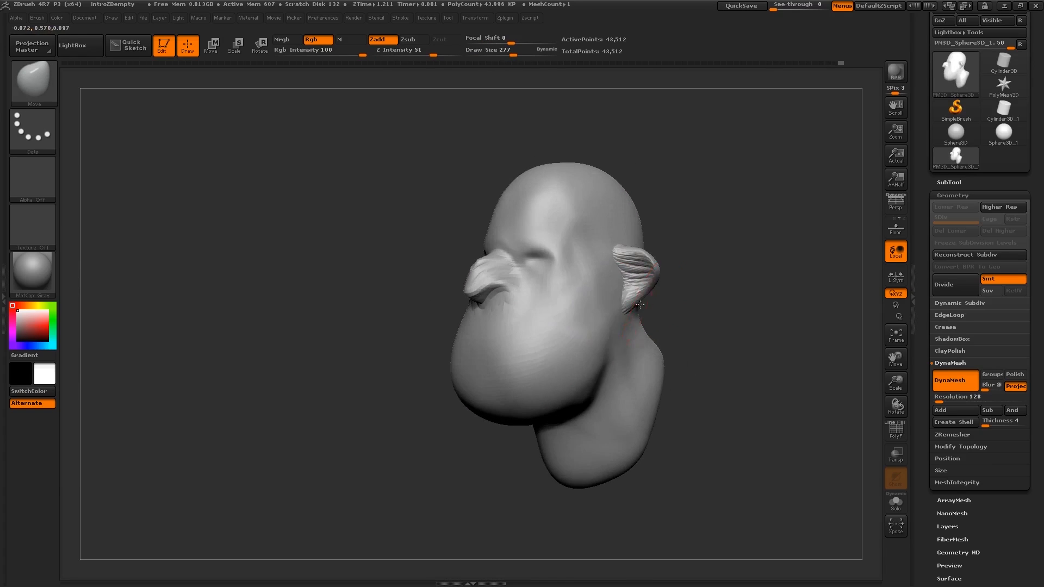
Step: Pull the lower end of the neck down into a point and shape its sides at draw size 318
right_drag(601, 335, 589, 390)
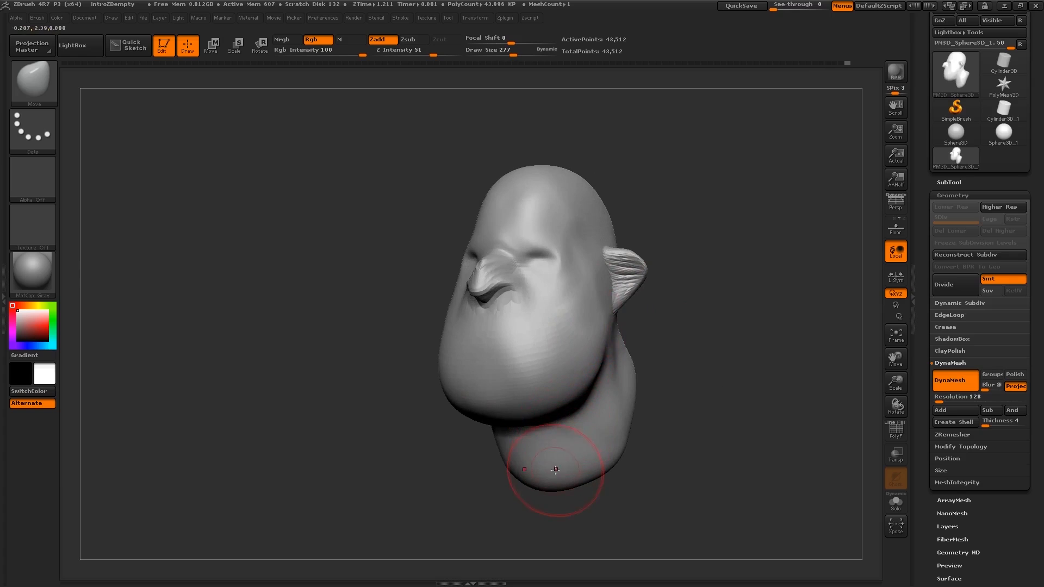
key(s)
mouse_move(553, 482)
mouse_down()
mouse_move(564, 483)
mouse_move(550, 509)
mouse_up()
right_drag(557, 480, 572, 481)
key(s)
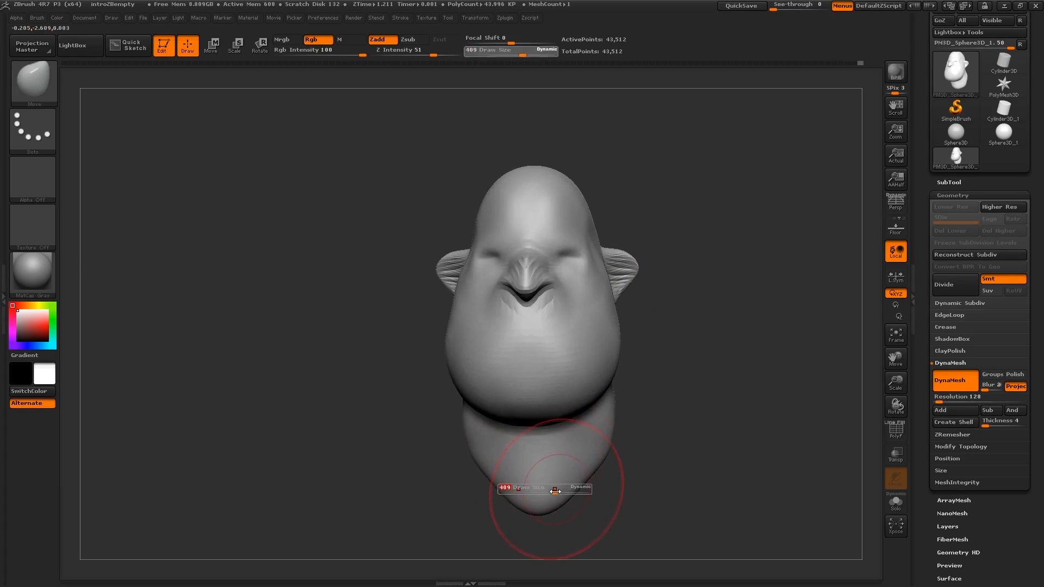
drag(556, 485, 549, 485)
drag(542, 494, 539, 518)
drag(589, 471, 599, 462)
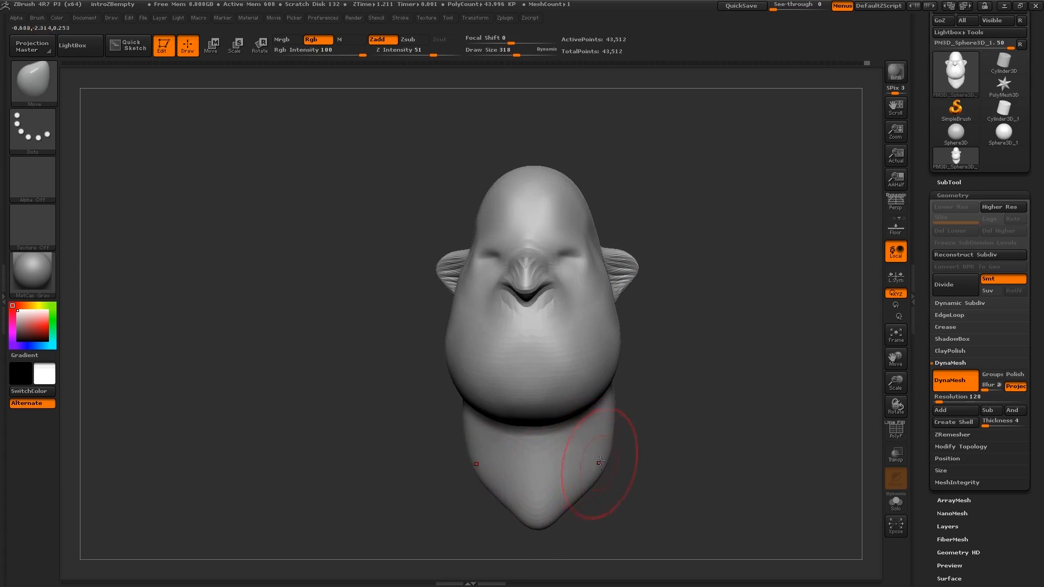
Step: Refine the neck and move the upper part of the ear with the Move brush at draw size 277
right_drag(600, 459, 555, 435)
key(s)
drag(582, 403, 579, 402)
mouse_move(570, 380)
right_down()
mouse_move(586, 364)
mouse_move(558, 416)
mouse_move(571, 466)
right_up()
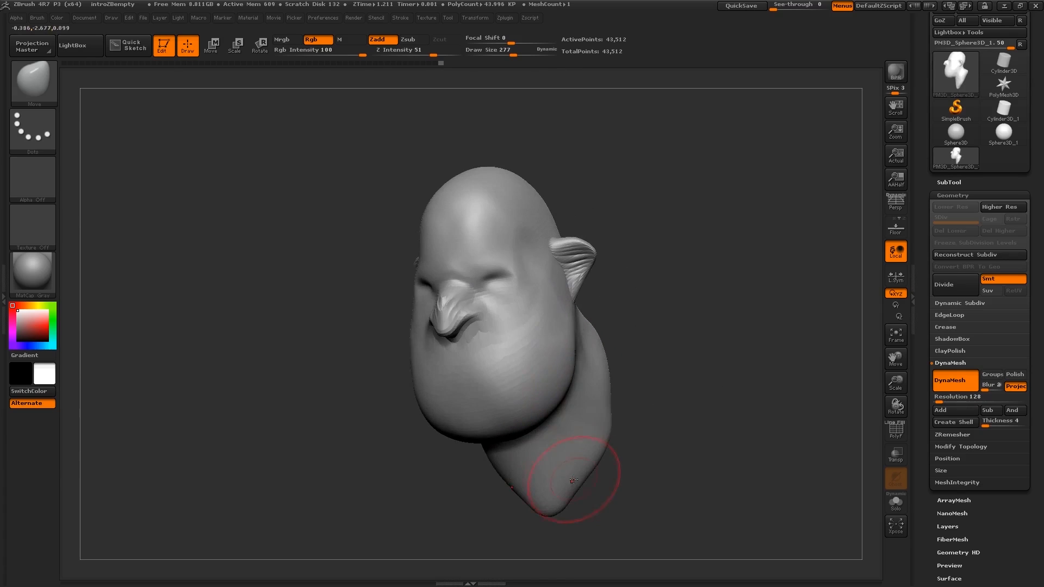
mouse_move(506, 264)
right_down()
mouse_move(514, 266)
mouse_move(501, 245)
mouse_move(460, 277)
mouse_move(552, 276)
right_up()
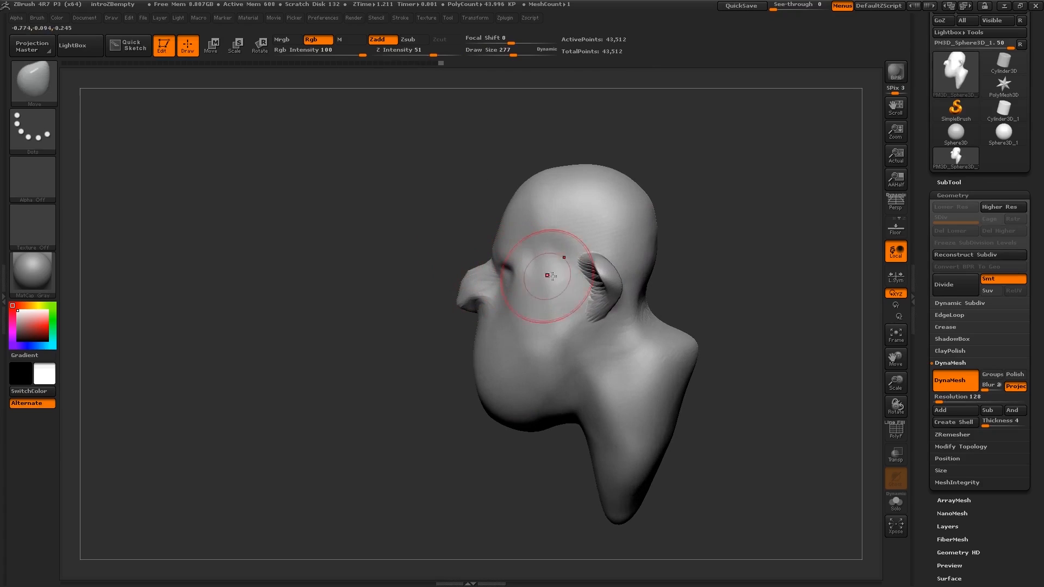
drag(601, 282, 595, 268)
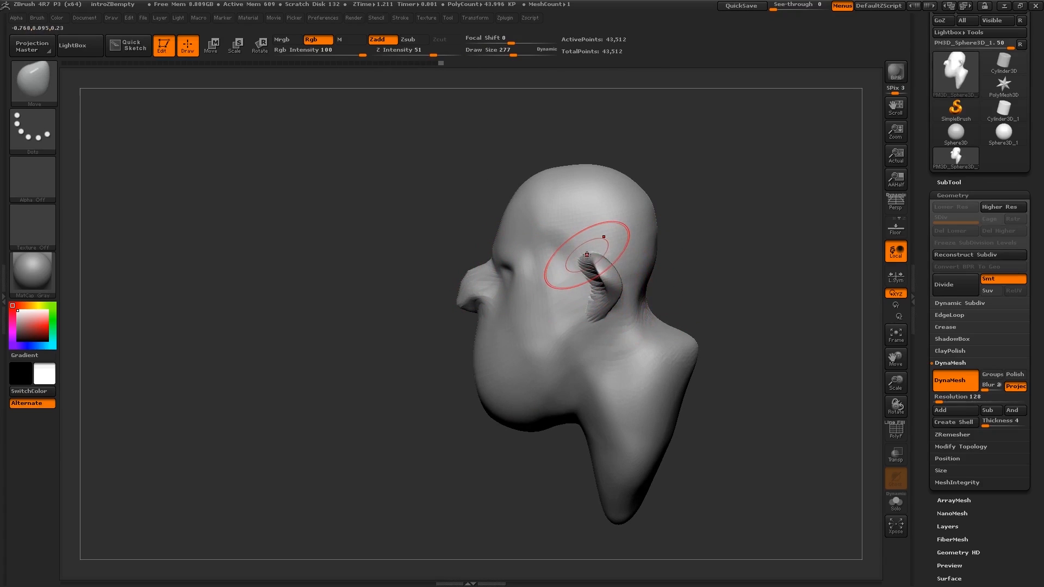
Step: Switch to the ClayBuildup brush and set its draw size to 197
key(b)
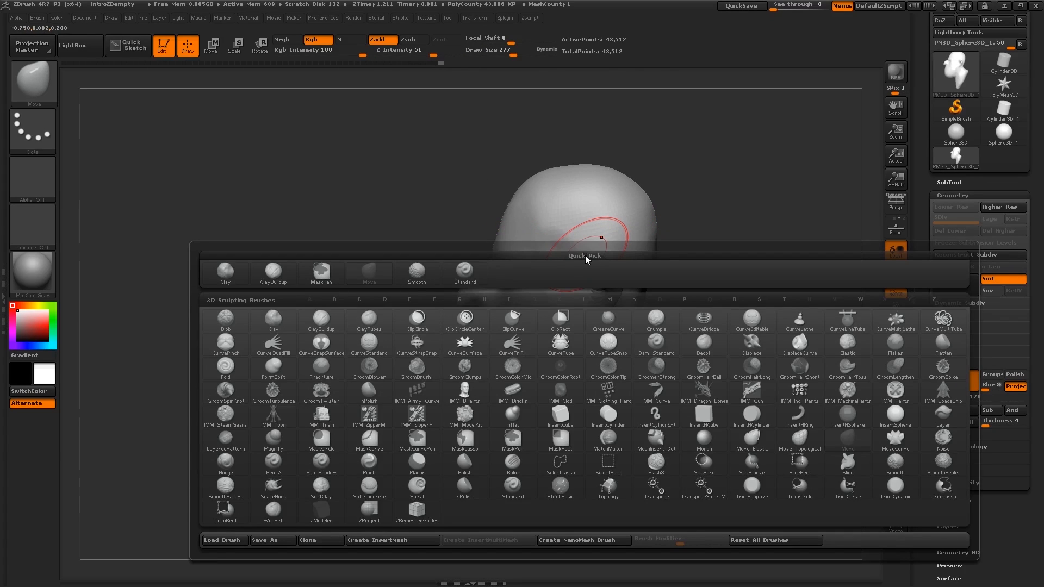
key(c)
key(b)
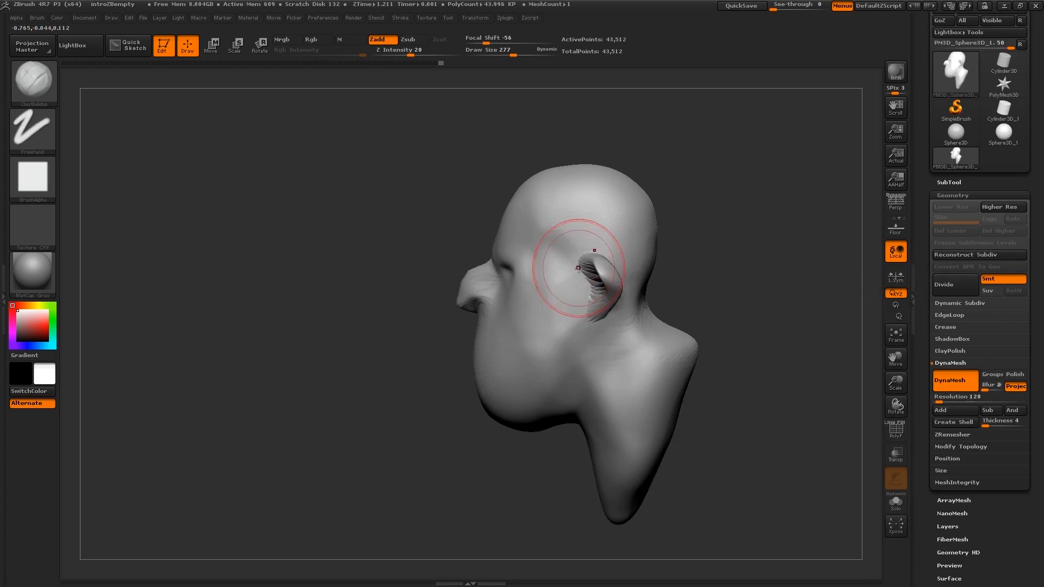
right_drag(578, 271, 623, 260)
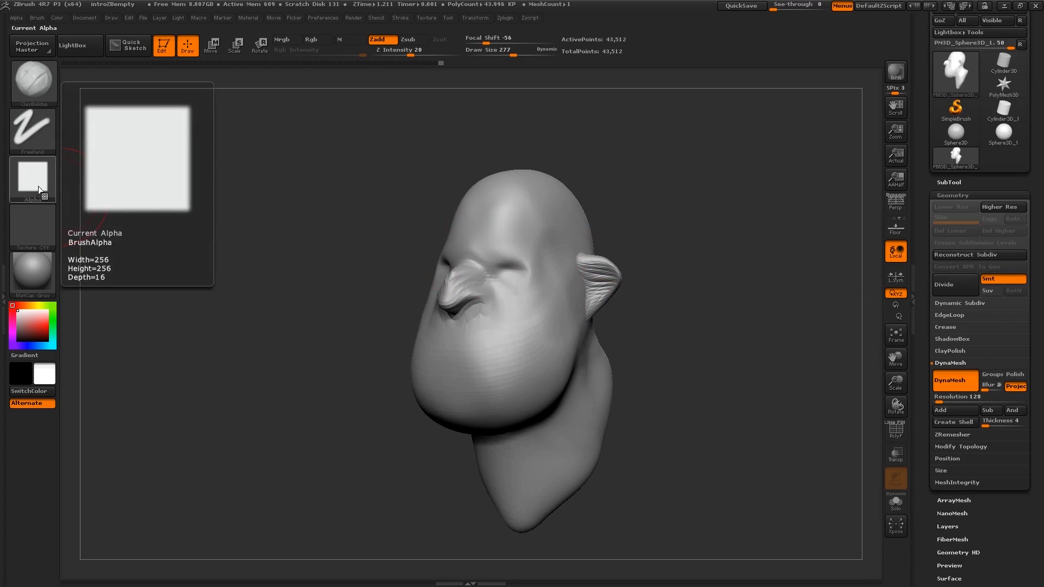
key(s)
drag(548, 241, 541, 241)
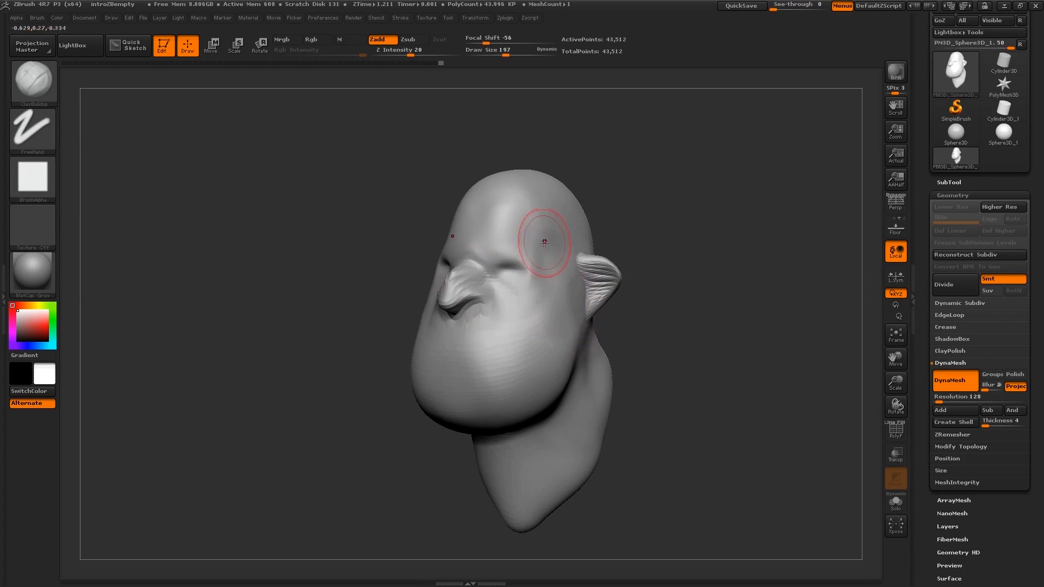
Step: Try a ClayBuildup stroke across the cheek and undo it
mouse_move(543, 328)
mouse_down()
mouse_move(503, 351)
mouse_move(543, 352)
mouse_move(514, 349)
mouse_up()
key(ctrl+z)
right_drag(533, 321, 571, 315)
right_drag(516, 278, 549, 287)
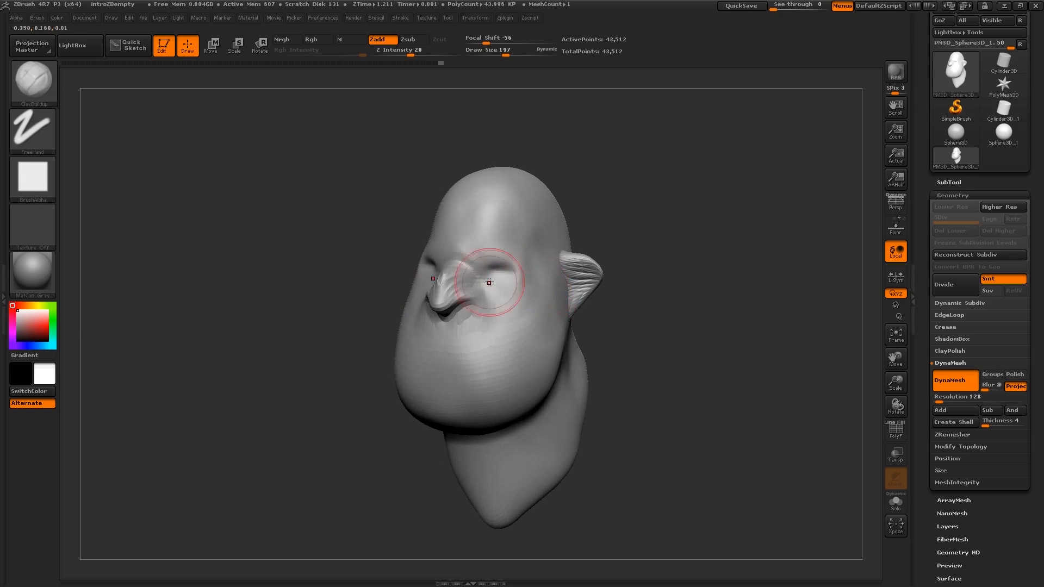
Step: Turn off the ClayBuildup brush's alpha and try the brush on the cheek at draw size 165
click(35, 182)
click(107, 230)
alt+right_drag(495, 275, 502, 317)
mouse_move(585, 264)
right_down()
mouse_move(546, 259)
mouse_move(583, 270)
right_up()
key(s)
drag(564, 295, 561, 295)
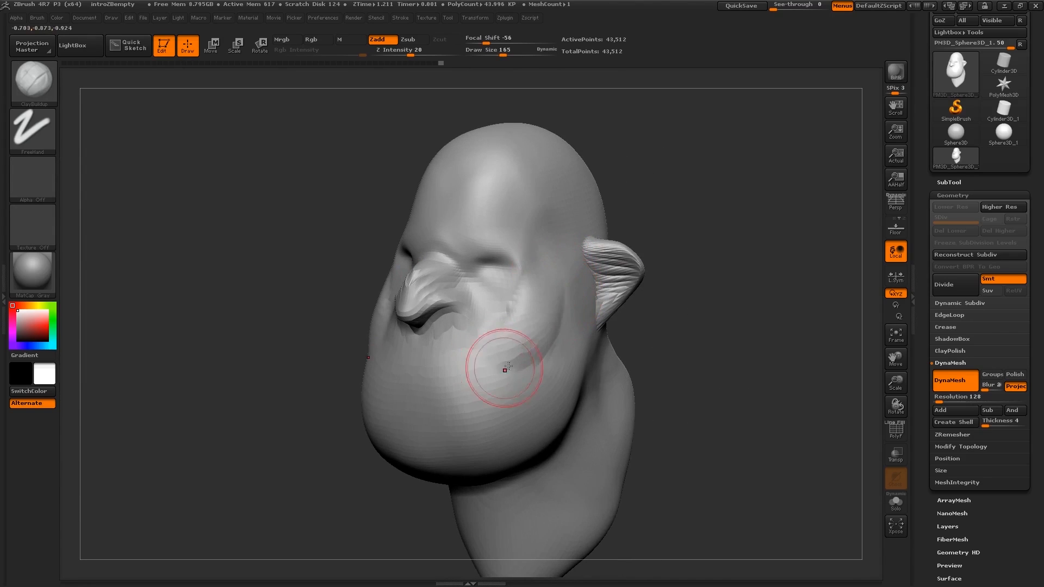
right_drag(570, 315, 609, 304)
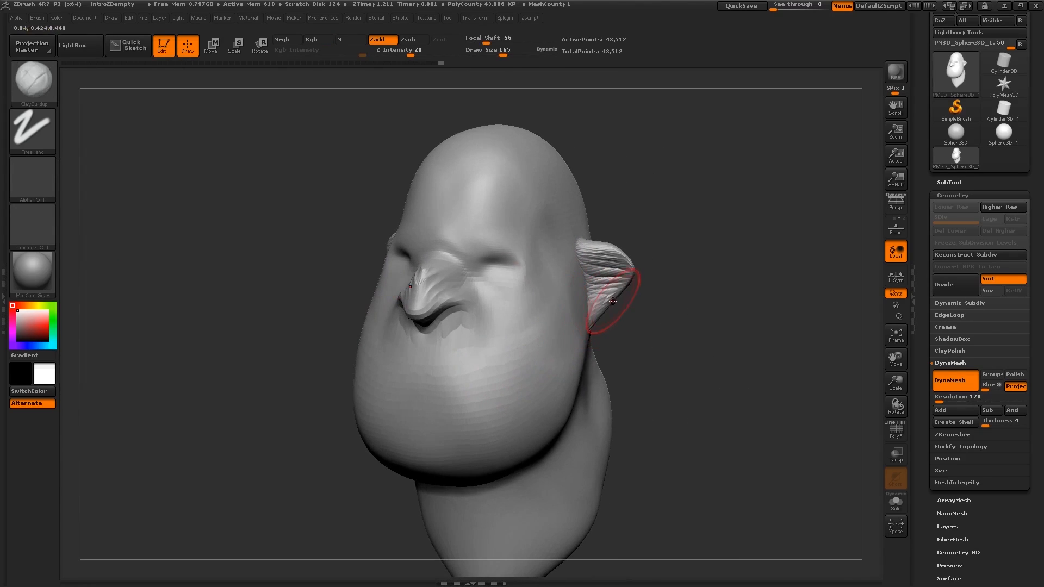
Step: Show the polygon wireframe briefly to examine the mesh density around the face and ear
key(shift+f)
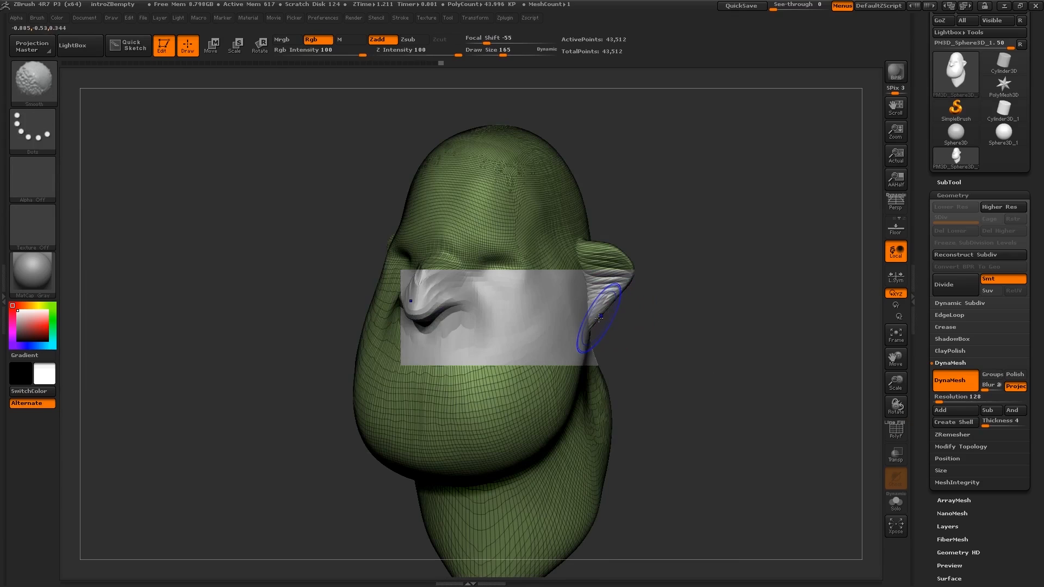
key(shift+f)
mouse_move(583, 325)
right_down()
mouse_move(552, 313)
mouse_move(578, 326)
right_up()
key(])
mouse_move(552, 359)
right_down()
mouse_move(570, 357)
mouse_move(544, 345)
mouse_move(571, 347)
right_up()
right_drag(514, 311, 535, 296)
Step: Build up clay strokes along the temple beside the eye, reducing the ClayBuildup draw size to 97
mouse_move(606, 301)
mouse_down()
mouse_move(510, 279)
mouse_move(472, 254)
mouse_move(466, 268)
mouse_move(472, 240)
mouse_move(457, 223)
mouse_up()
key(s)
key(s)
drag(593, 278, 539, 285)
drag(348, 279, 551, 280)
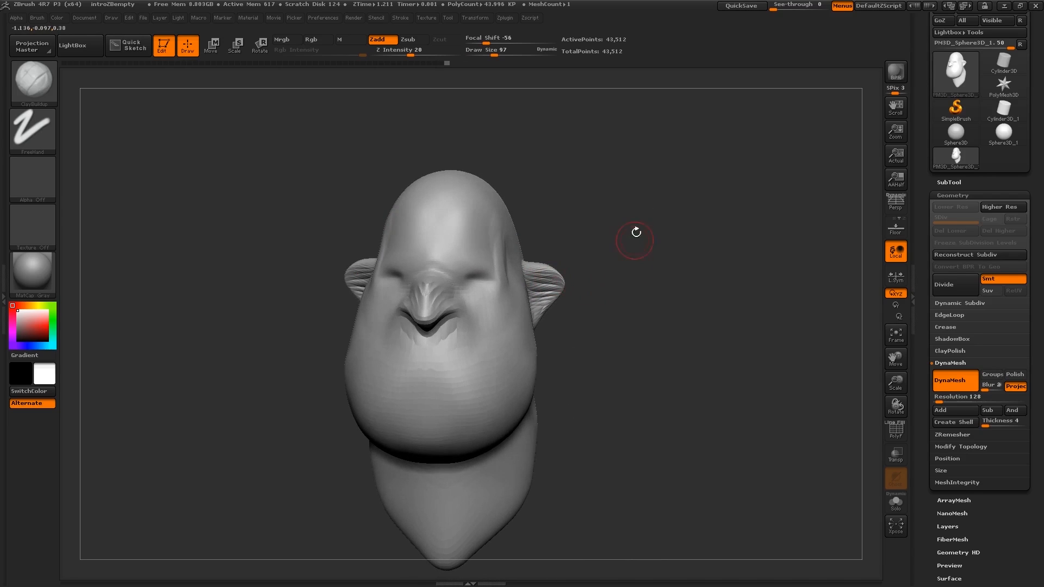
Step: Remesh the head with DynaMesh at resolution 128, show the wireframe, and compare the old and new topology with undo and redo
ctrl+drag(675, 173, 632, 229)
drag(585, 268, 544, 294)
key(shift+f)
ctrl+right_drag(543, 294, 545, 327)
key(ctrl+z)
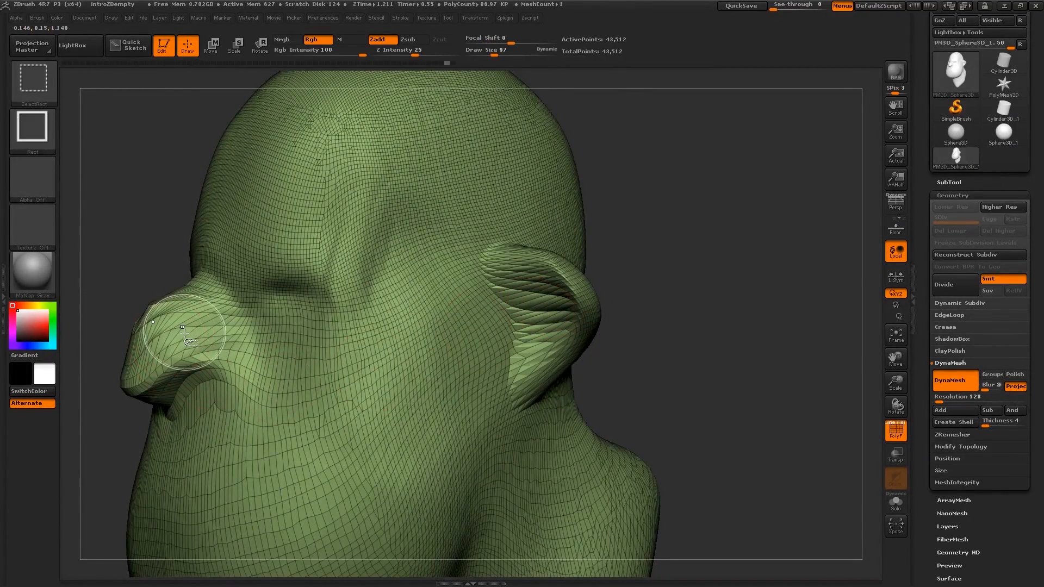
key(ctrl+shift+z)
ctrl+right_drag(615, 326, 615, 288)
drag(614, 293, 653, 291)
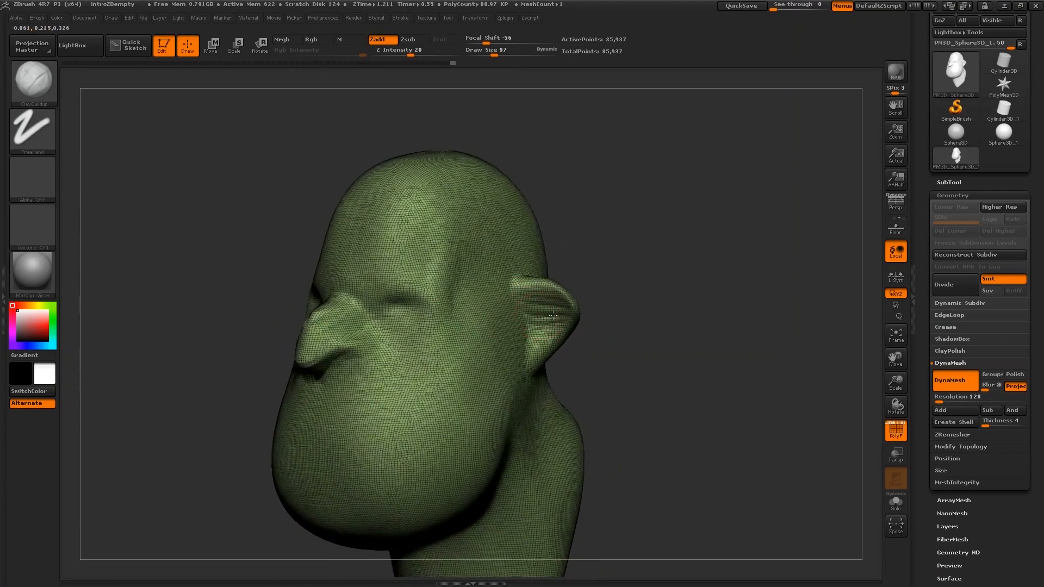
Step: Hide the wireframe and sculpt the ear's rim and inner hollow with ClayBuildup, reducing the draw size to 50 and 39
key(shift+f)
key(bracketleft)
mouse_move(549, 323)
mouse_down()
mouse_move(527, 304)
mouse_move(546, 307)
mouse_up()
key(s)
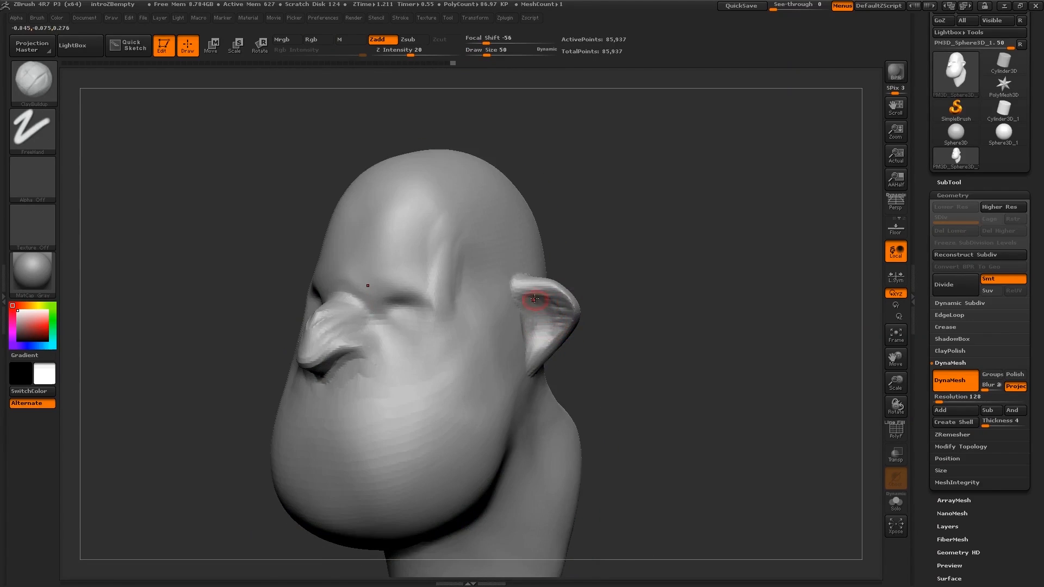
right_drag(538, 300, 526, 297)
key(s)
drag(516, 284, 520, 294)
key(bracketleft)
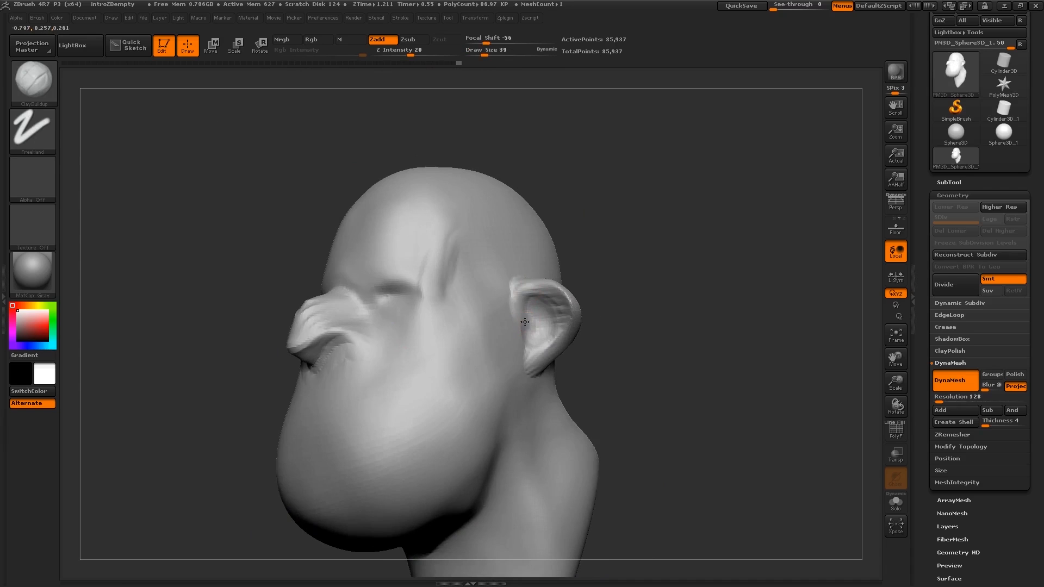
key(bracketright)
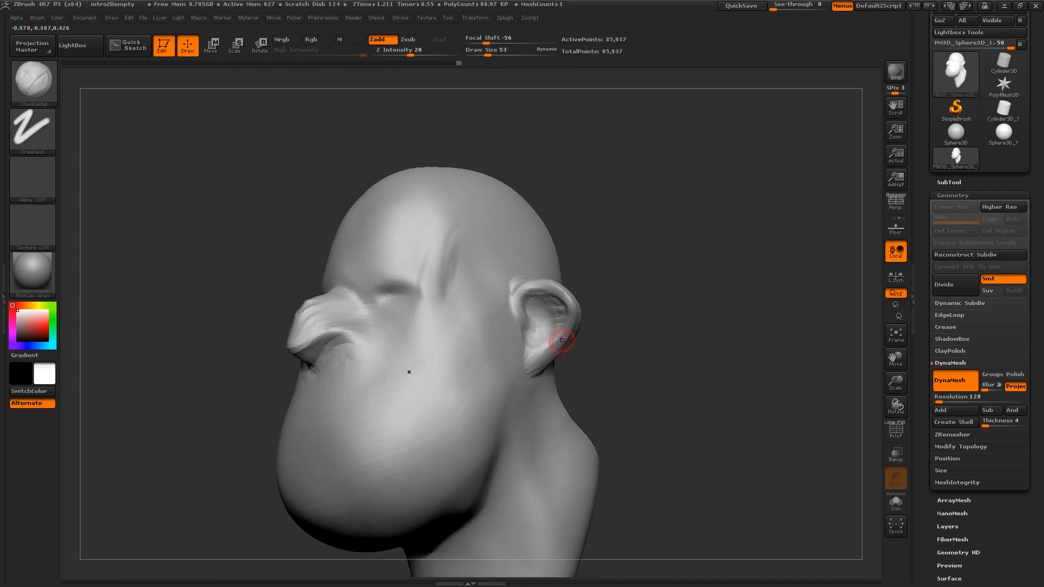
Step: Build up a rounded cheekbone below the outer corner of the eye with ClayBuildup at draw size 97
right_drag(526, 357, 468, 334)
key(s)
mouse_move(467, 330)
mouse_down()
mouse_move(482, 331)
mouse_move(457, 333)
mouse_up()
key(s)
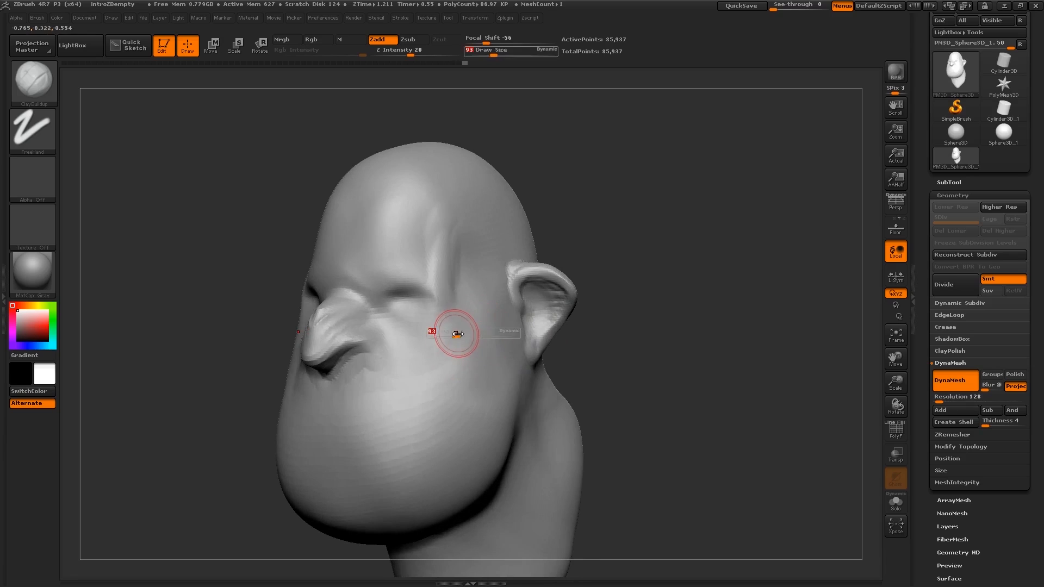
right_drag(468, 337, 478, 341)
key(s)
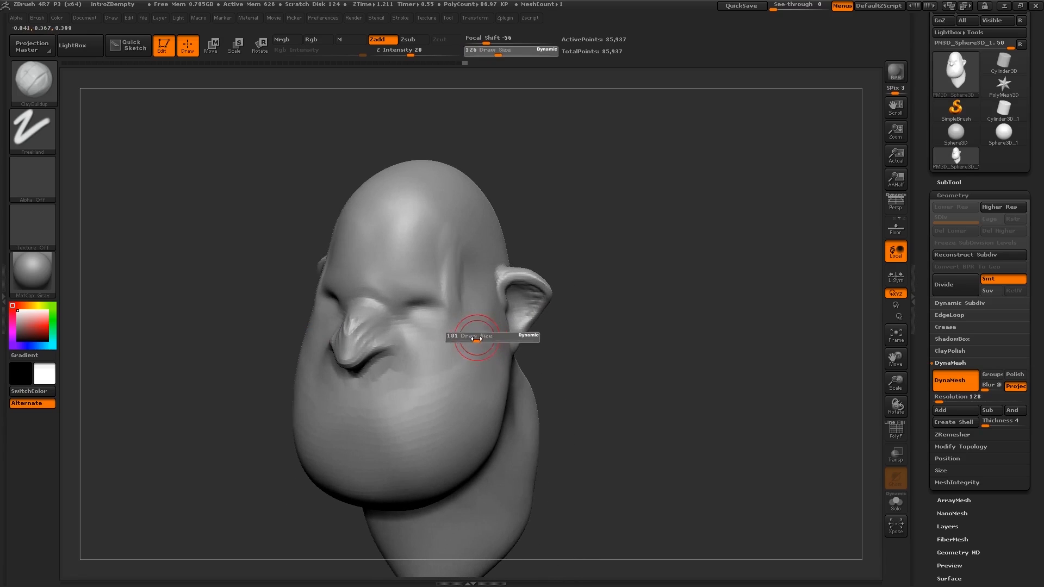
drag(478, 341, 476, 338)
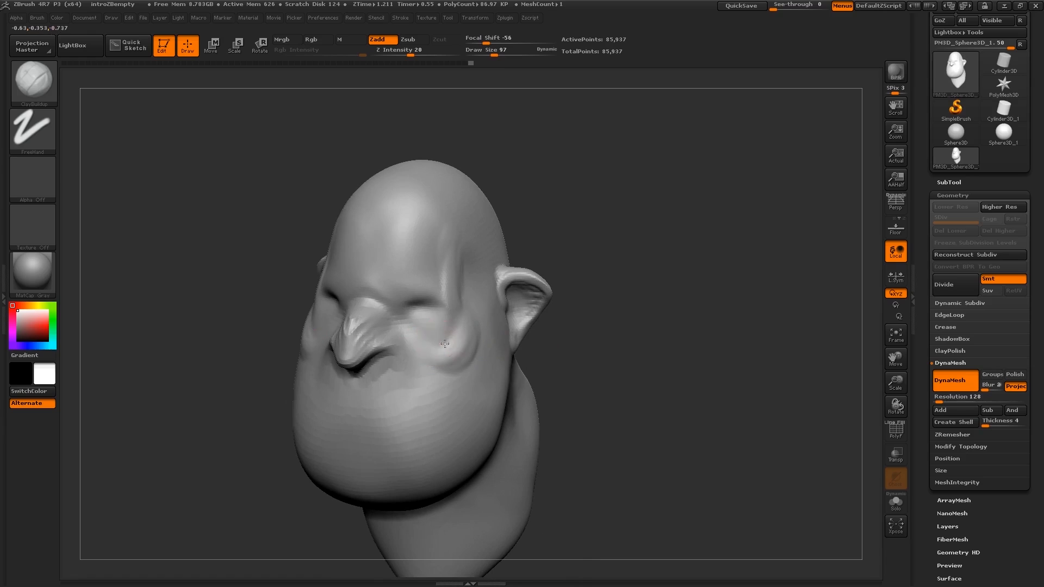
right_drag(445, 344, 456, 330)
drag(447, 354, 427, 356)
Step: Build up the brow ridge above the eyes and nose bridge with ClayBuildup at draw sizes 82 and 109
right_drag(471, 326, 460, 320)
drag(432, 288, 427, 279)
right_drag(427, 279, 437, 281)
drag(430, 294, 373, 293)
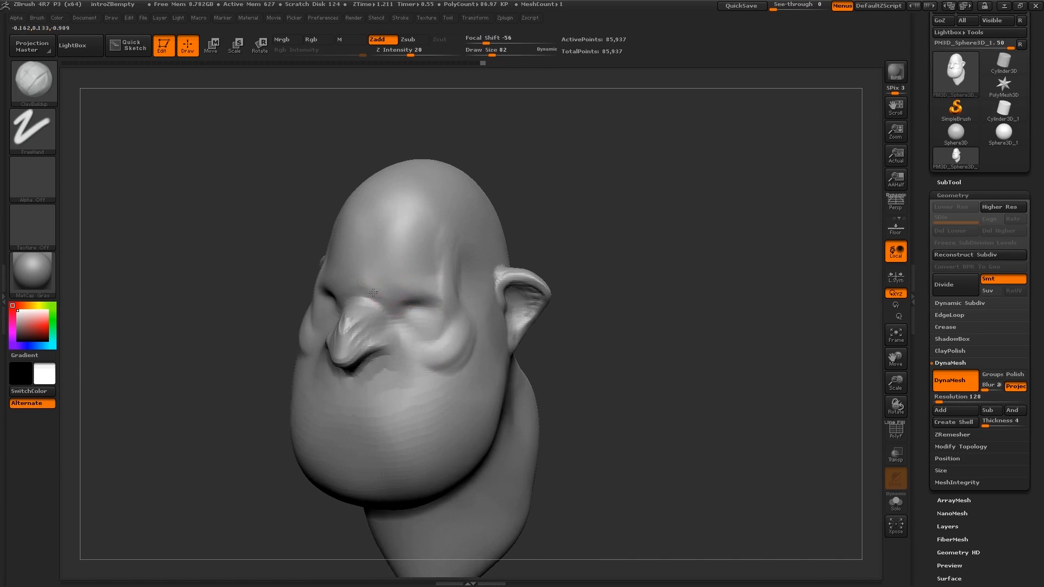
mouse_move(391, 296)
right_down()
mouse_move(350, 280)
mouse_move(431, 261)
right_up()
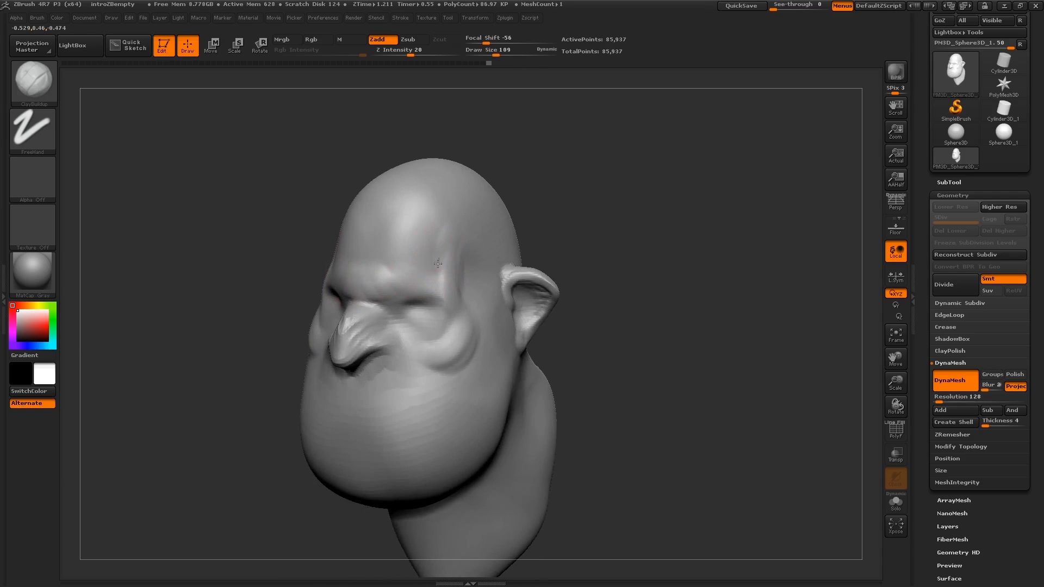
mouse_move(441, 266)
right_down()
mouse_move(466, 280)
mouse_move(466, 344)
right_up()
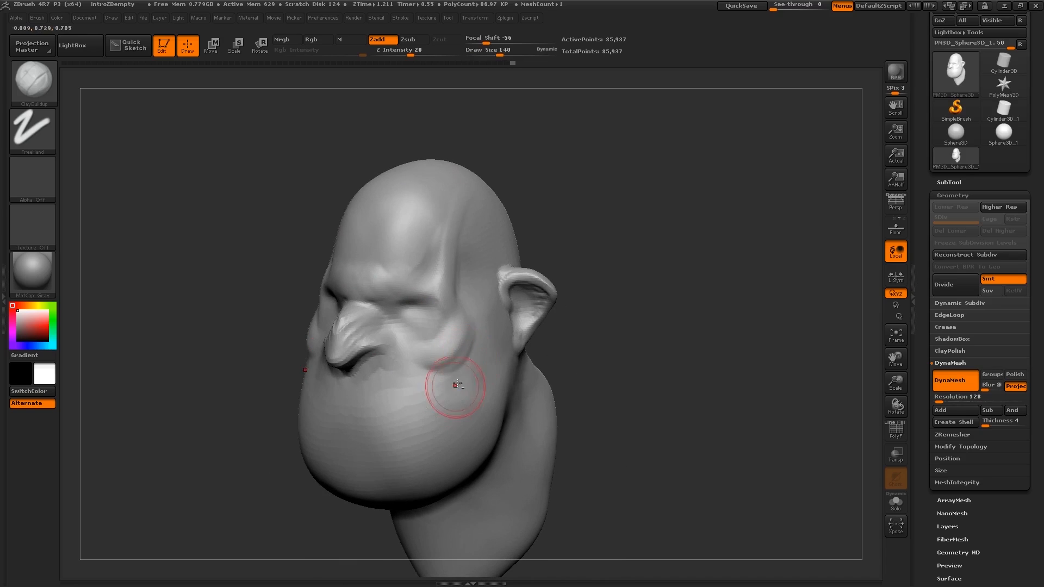
Step: Smooth the nose and carve the nostrils beneath its wings with ClayBuildup at draw size 53
right_drag(425, 380, 454, 348)
shift+drag(364, 304, 360, 332)
mouse_move(391, 324)
right_down()
mouse_move(368, 355)
mouse_move(413, 371)
mouse_move(388, 361)
right_up()
key(s)
drag(387, 360, 374, 359)
key(s)
right_drag(379, 363, 382, 356)
alt+drag(384, 350, 370, 362)
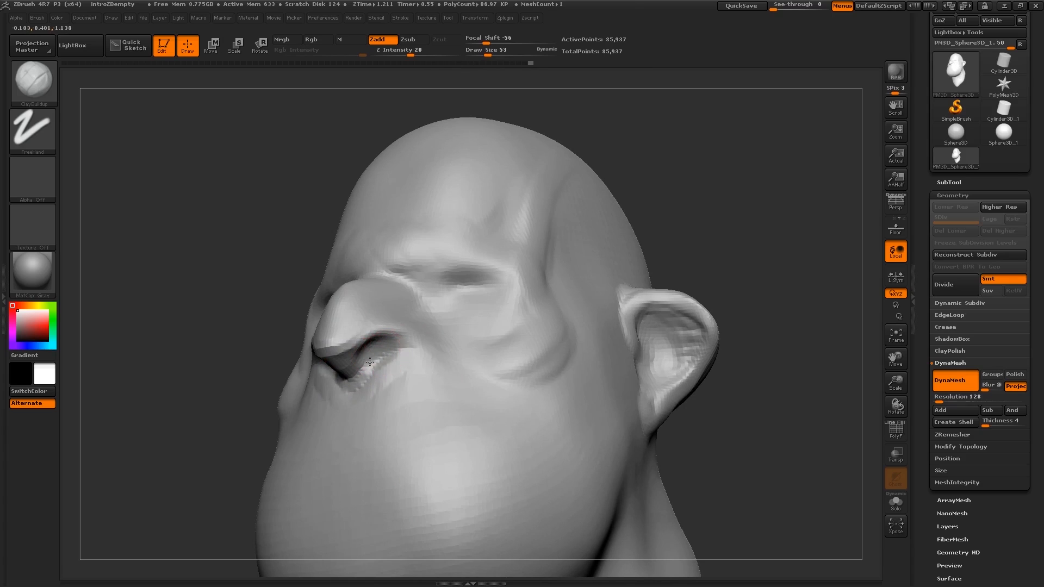
right_drag(375, 357, 402, 373)
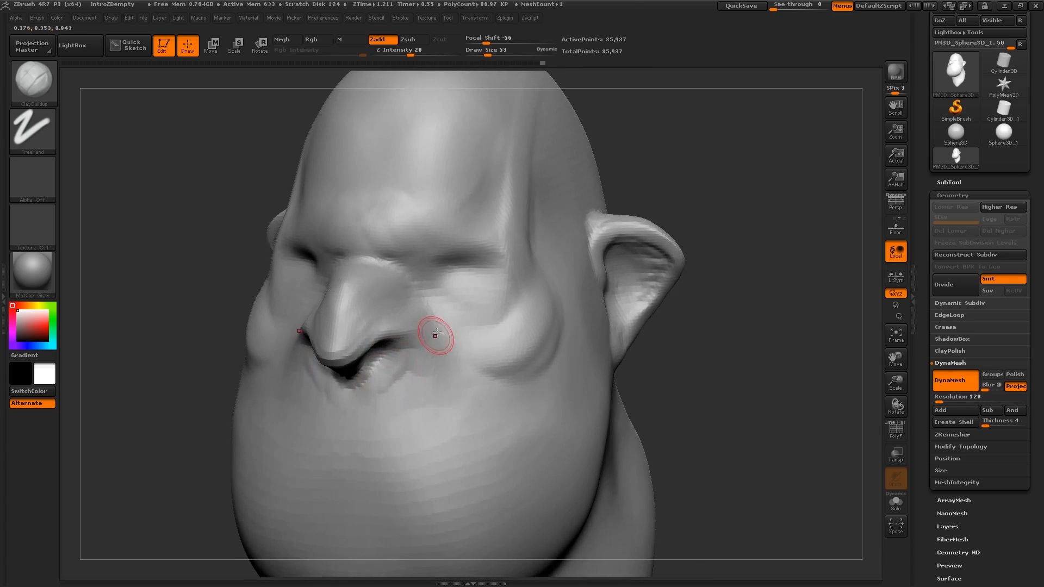
mouse_move(436, 337)
right_down()
mouse_move(376, 350)
mouse_move(383, 437)
mouse_move(371, 422)
right_up()
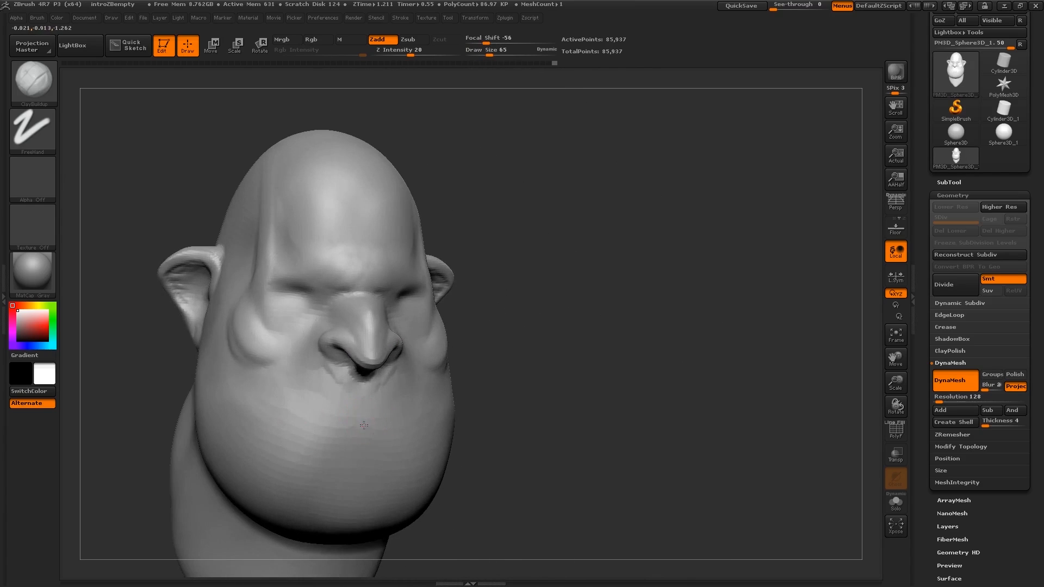
Step: Carve a downturned mouth line across the lower face at draw size 65 and build up the lower lip beneath it
mouse_move(364, 425)
mouse_down()
mouse_move(297, 438)
mouse_move(331, 435)
mouse_up()
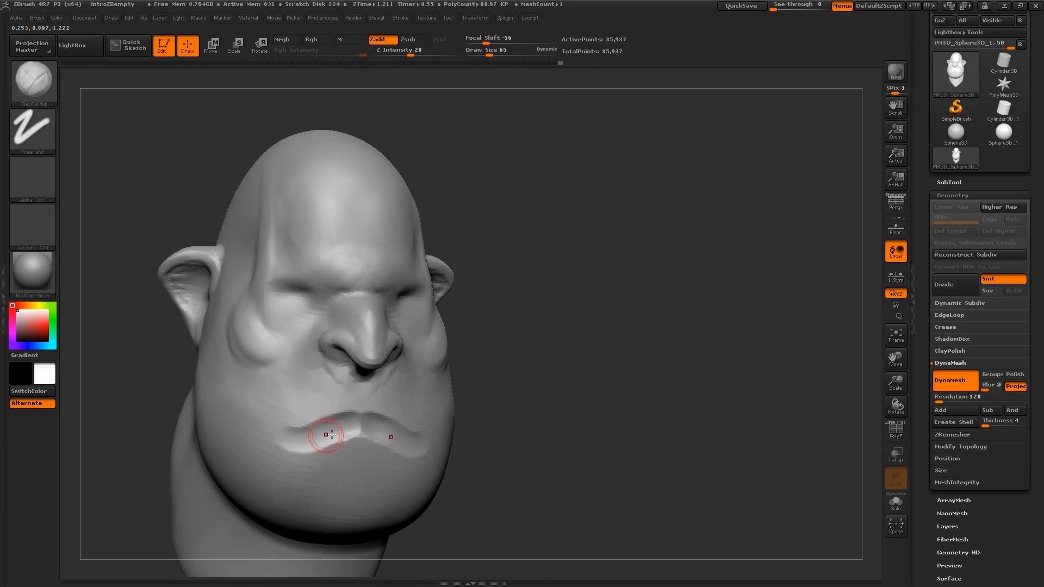
right_drag(331, 434, 409, 435)
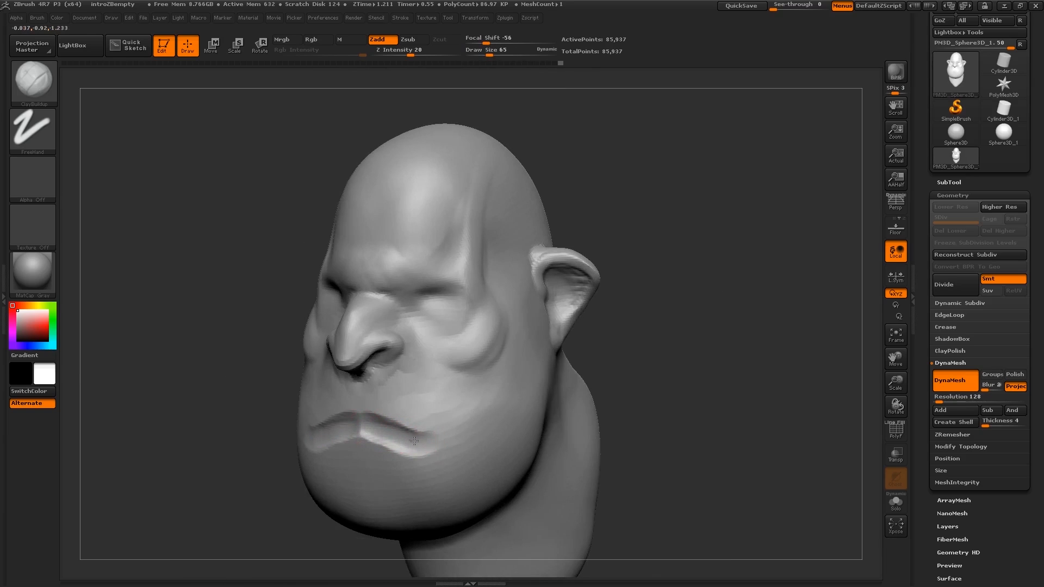
key(s)
mouse_move(445, 453)
mouse_down()
mouse_move(358, 452)
mouse_move(385, 449)
mouse_up()
right_drag(385, 448, 433, 460)
key([)
drag(435, 454, 359, 445)
right_drag(468, 460, 442, 460)
Step: Raise the draw size to 150 and fill out the upper lip and cheek area around the mouth
key(s)
drag(447, 460, 457, 460)
right_drag(472, 430, 456, 423)
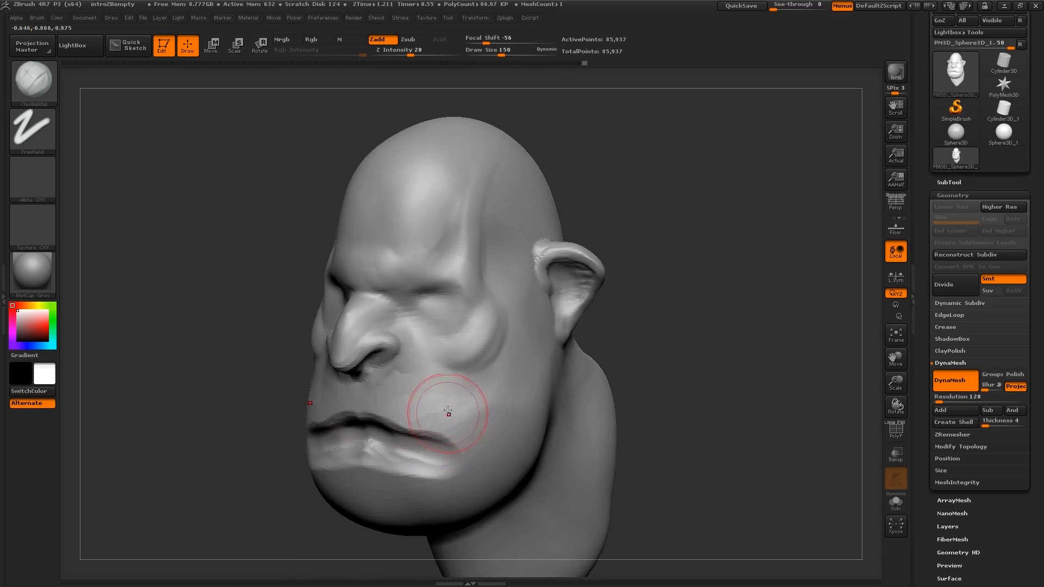
mouse_move(403, 396)
right_down()
mouse_move(435, 376)
mouse_move(460, 389)
right_up()
Step: Sculpt the sides of the nose toward the inner eye corners with ClayBuildup at draw size 56
right_drag(490, 350, 453, 343)
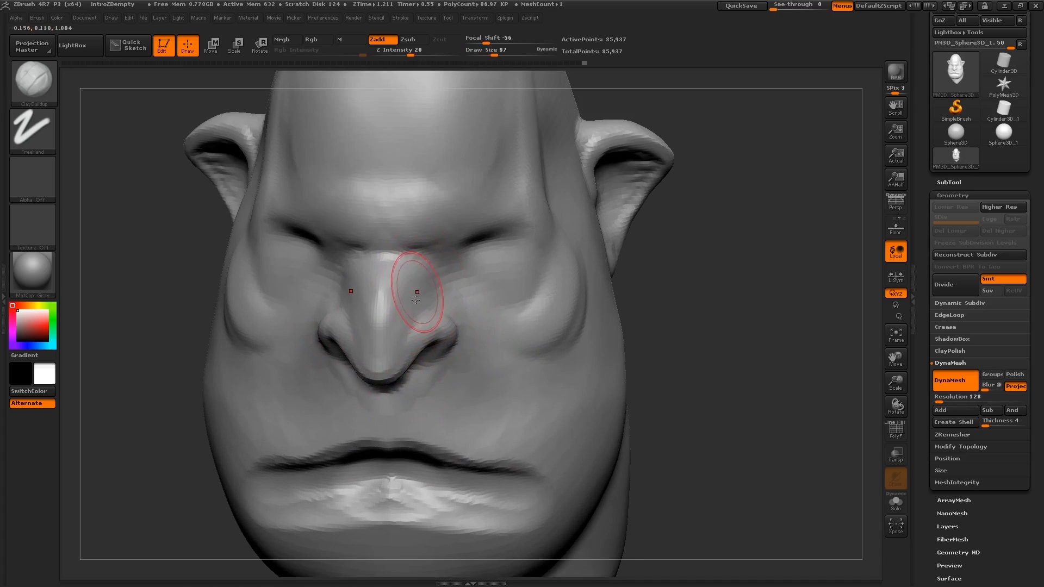
key(s)
drag(434, 297, 422, 297)
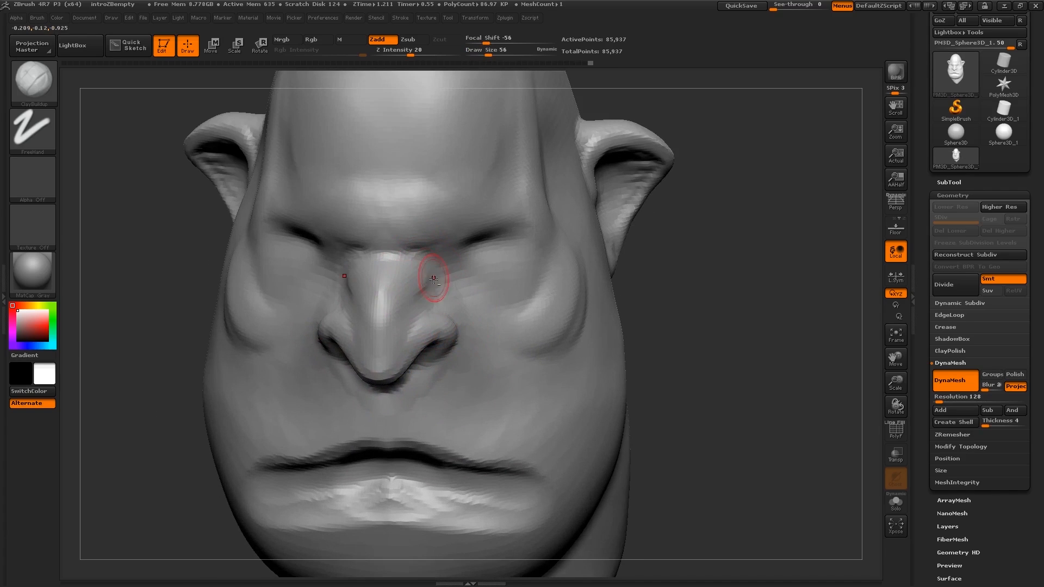
right_drag(416, 262, 438, 300)
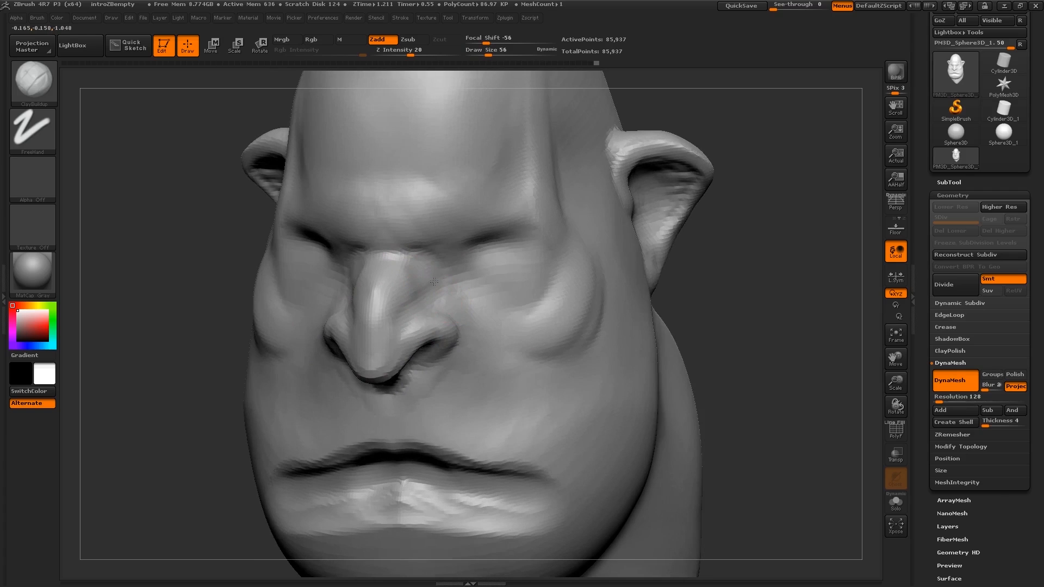
Step: Compare the whole head with and without perspective, leaving perspective turned on
mouse_move(489, 287)
right_down()
mouse_move(511, 287)
mouse_move(393, 242)
mouse_move(497, 294)
mouse_move(532, 284)
mouse_move(498, 275)
mouse_move(524, 307)
right_up()
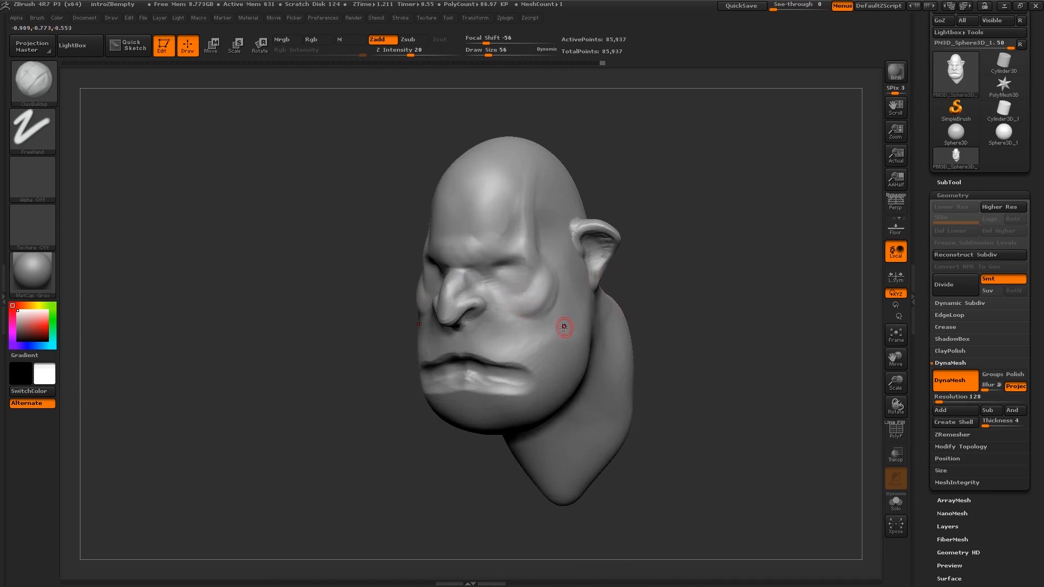
key(p)
key(p)
right_drag(562, 319, 528, 300)
key(p)
key(p)
key(p)
key(p)
key(p)
alt+right_drag(648, 314, 578, 352)
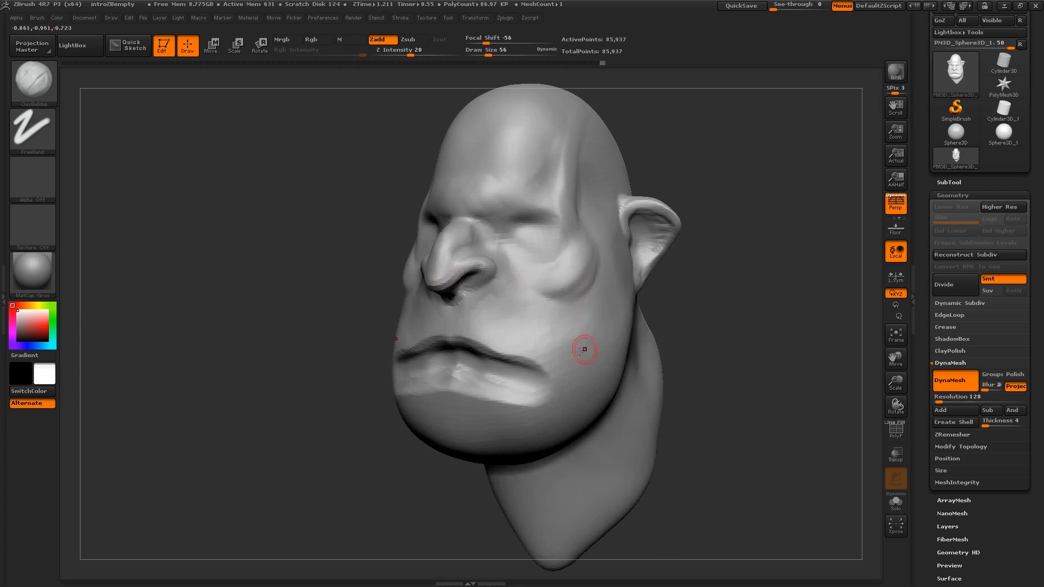
Step: Carve a hollow into the cheek below the cheekbone with inverted ClayBuildup strokes at draw size 109
key(s)
drag(568, 352, 578, 351)
mouse_move(583, 331)
right_down()
mouse_move(593, 303)
mouse_move(577, 310)
right_up()
mouse_move(577, 310)
alt+mouse_down()
mouse_move(588, 293)
mouse_move(570, 340)
alt+mouse_up()
right_drag(606, 313, 593, 318)
right_drag(622, 354, 605, 358)
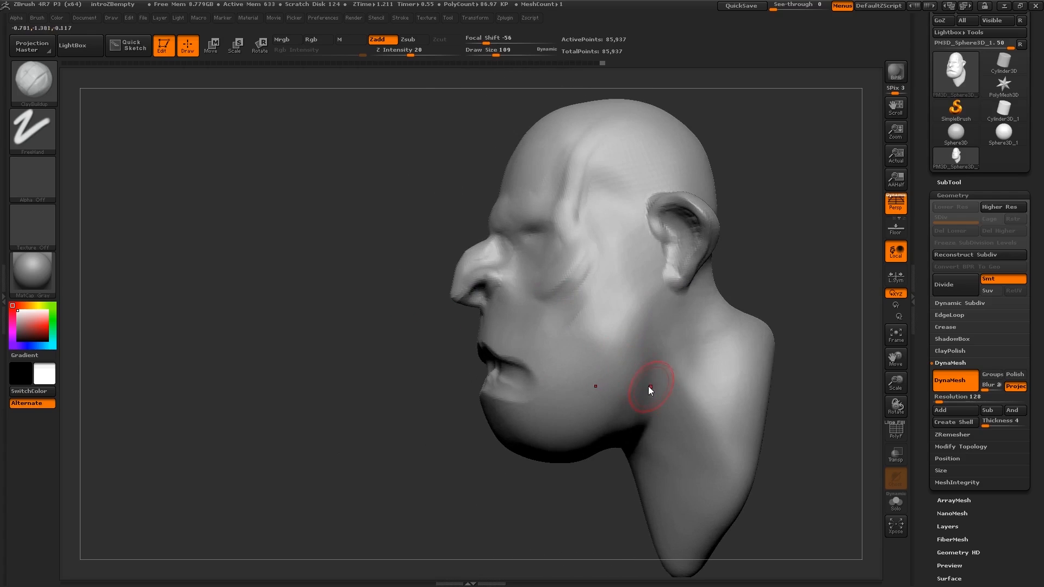
Step: Build up the lower jawline from below the ear toward the chin at draw size 155
key(s)
drag(642, 374, 599, 426)
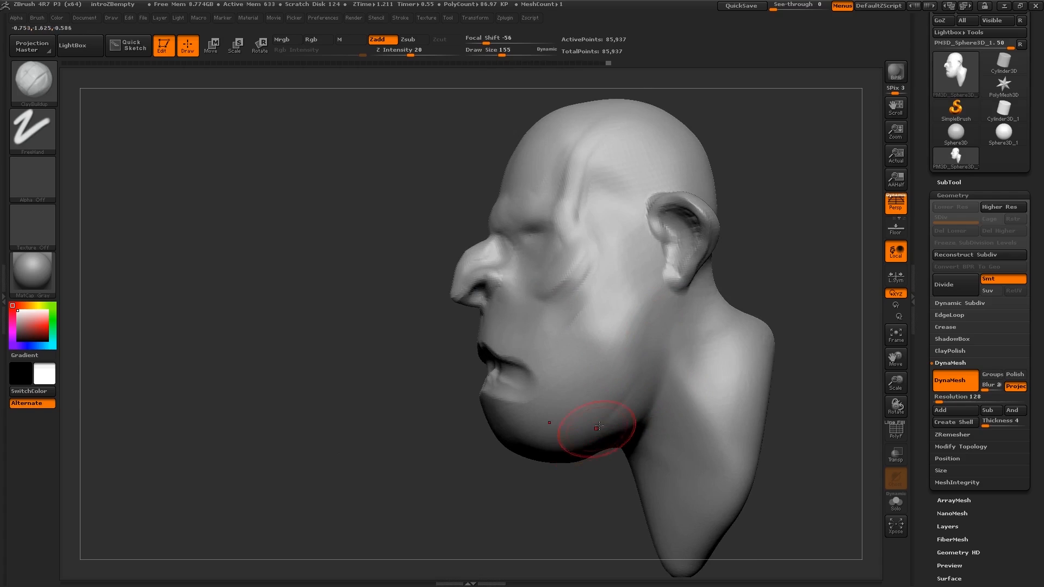
right_drag(599, 427, 625, 404)
key(s)
drag(624, 397, 566, 441)
mouse_move(560, 444)
right_down()
mouse_move(597, 460)
mouse_move(544, 459)
right_up()
Step: Strengthen the jaw's edge and rear corner below the ear with broader ClayBuildup strokes at draw size 175
key(bracketleft)
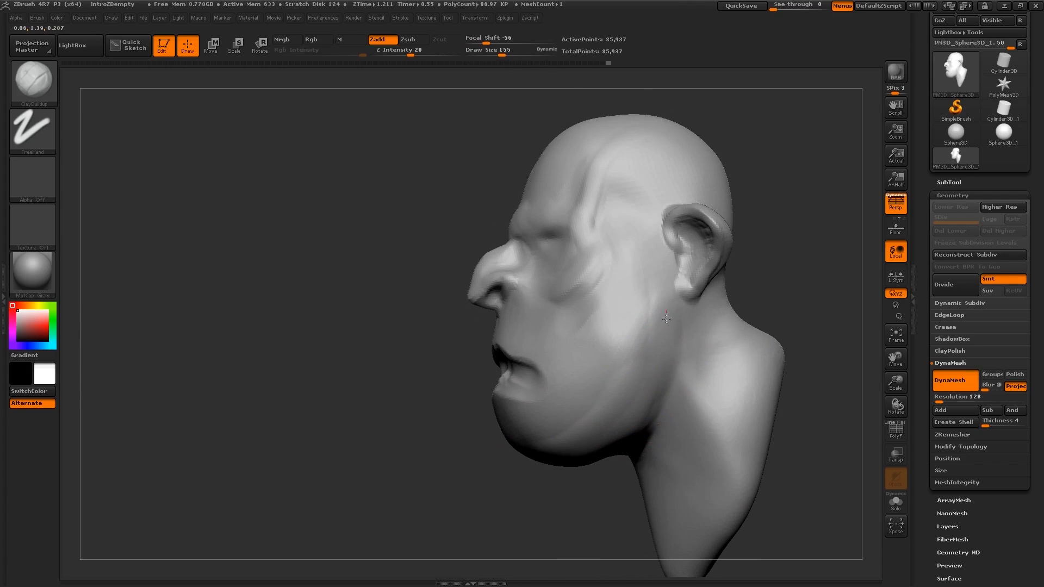
drag(653, 406, 608, 447)
right_drag(608, 447, 634, 413)
key(s)
drag(639, 395, 642, 395)
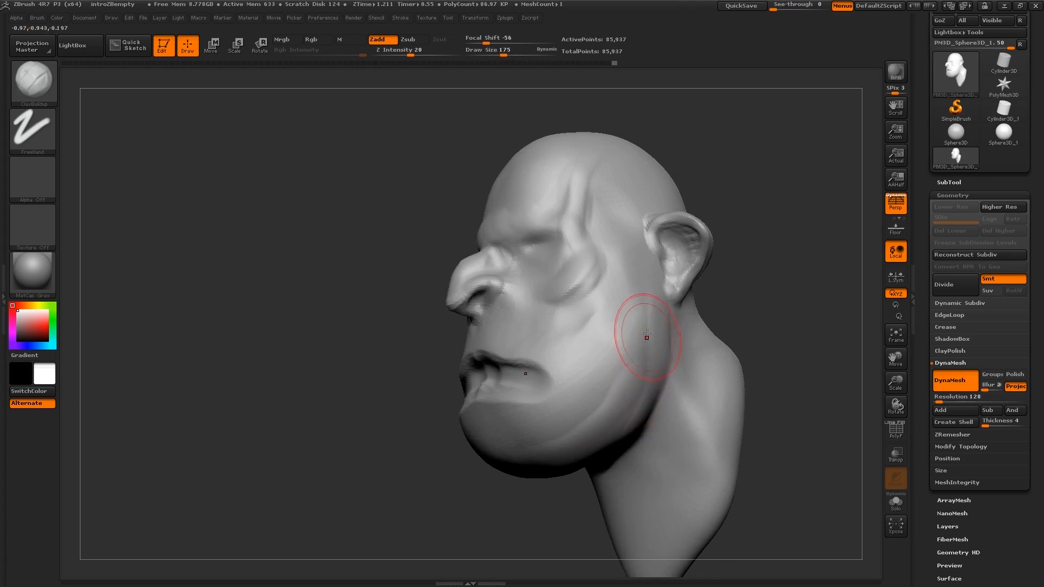
right_drag(626, 394, 631, 311)
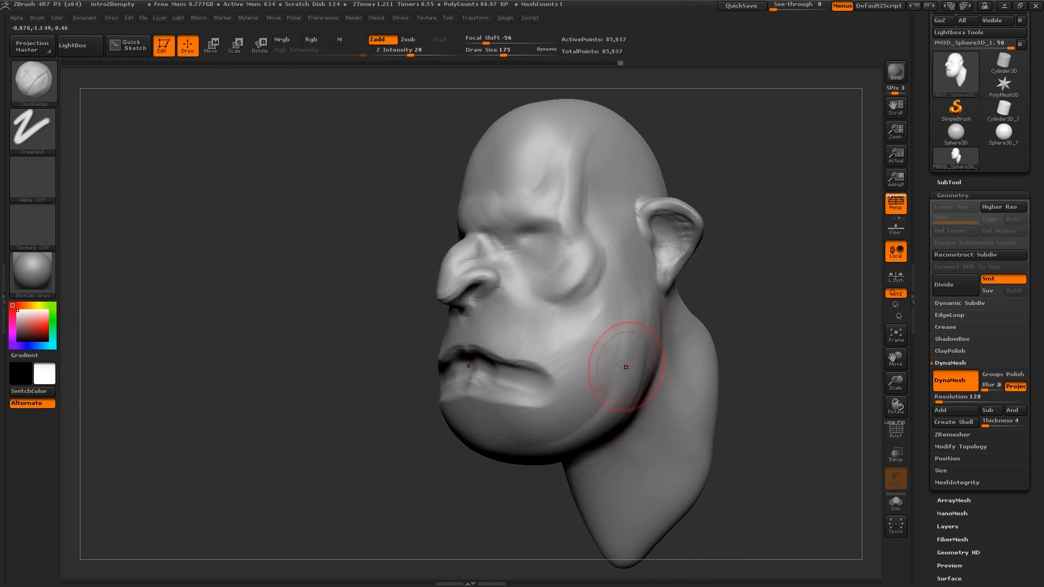
right_drag(620, 362, 619, 354)
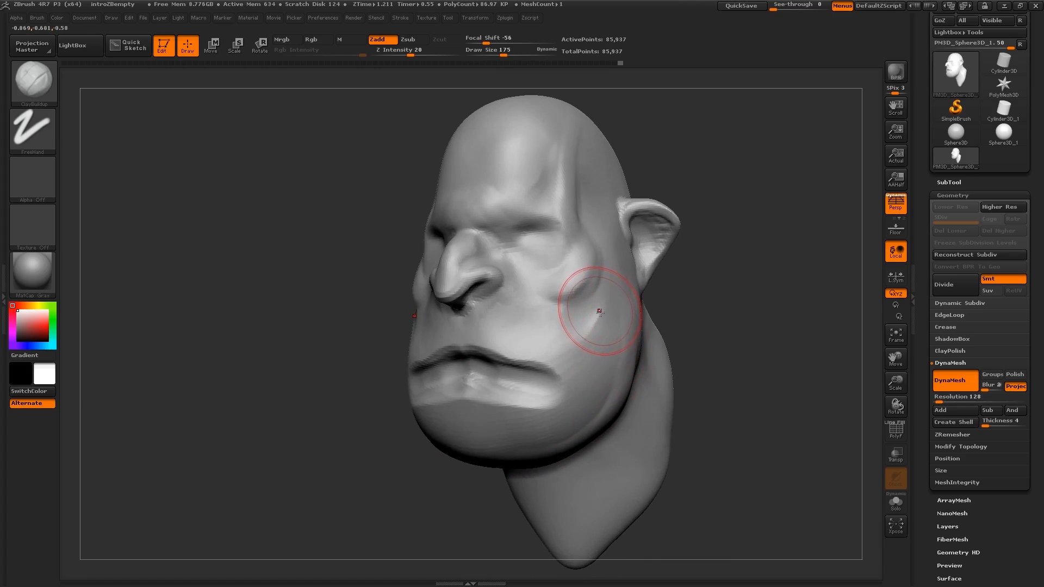
Step: Refine the cheek beneath the cheekbone at draw size 131 and the area around the mouth corner at draw size 75
key(s)
drag(602, 313, 598, 314)
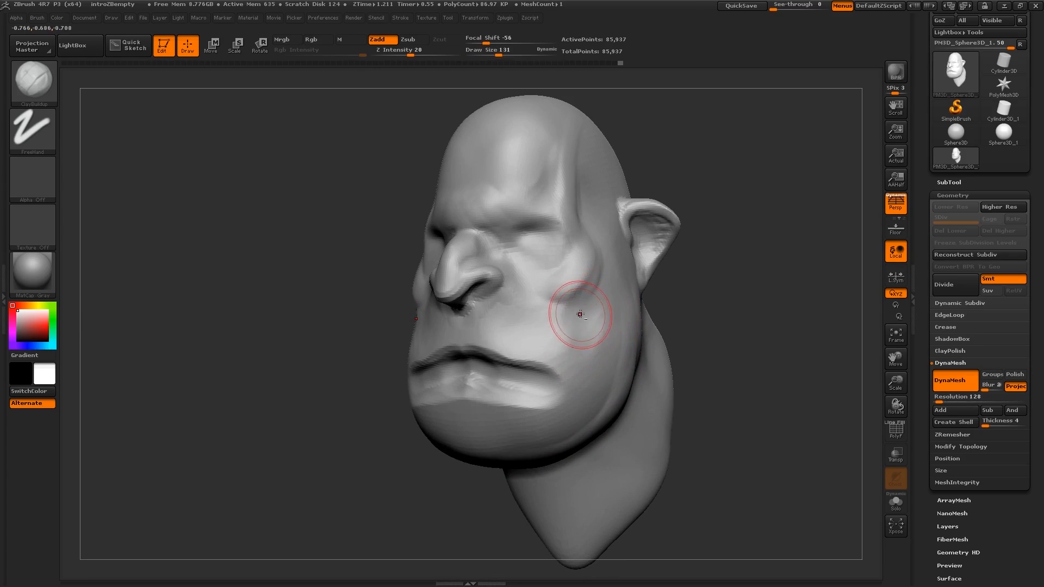
mouse_move(571, 327)
right_down()
mouse_move(552, 374)
mouse_move(569, 373)
right_up()
key(s)
drag(569, 373, 562, 373)
right_drag(552, 373, 559, 366)
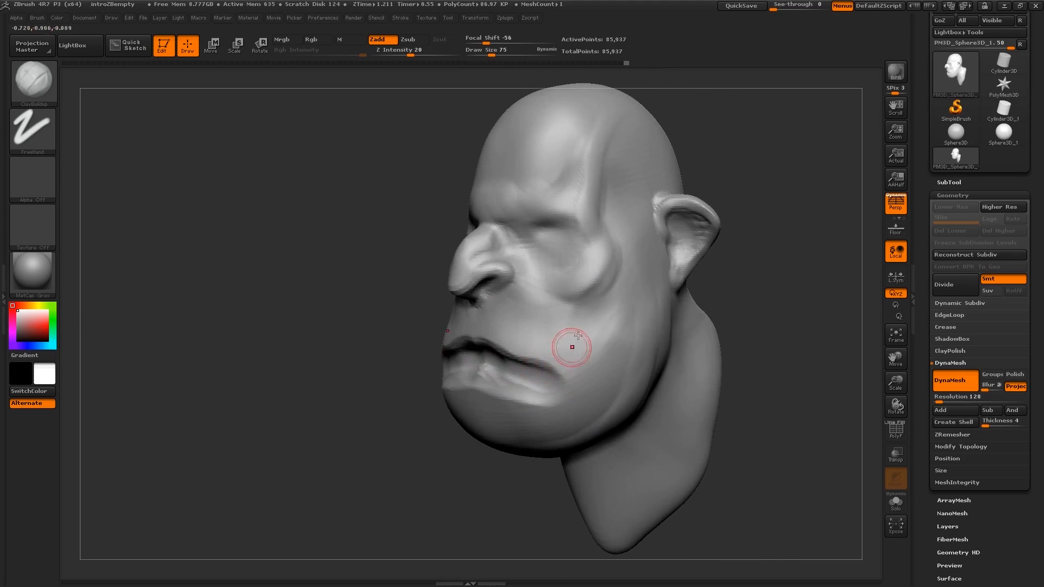
Step: Define the cheekbone and extend its ridge back toward the ear with ClayBuildup at draw sizes 59 and 82
key(bracketleft)
mouse_move(561, 293)
right_down()
mouse_move(600, 284)
mouse_move(589, 274)
right_up()
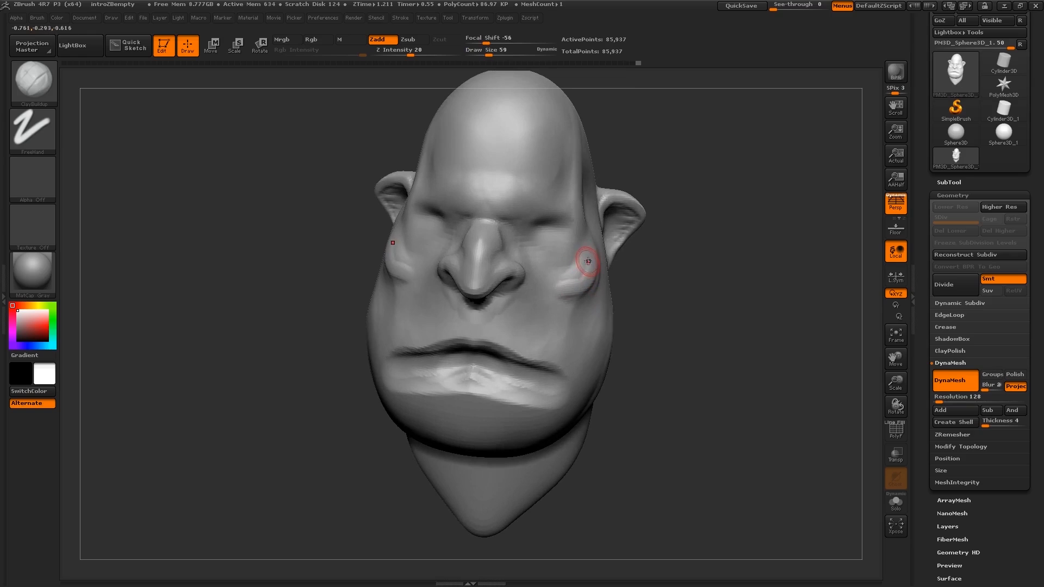
right_drag(548, 273, 558, 276)
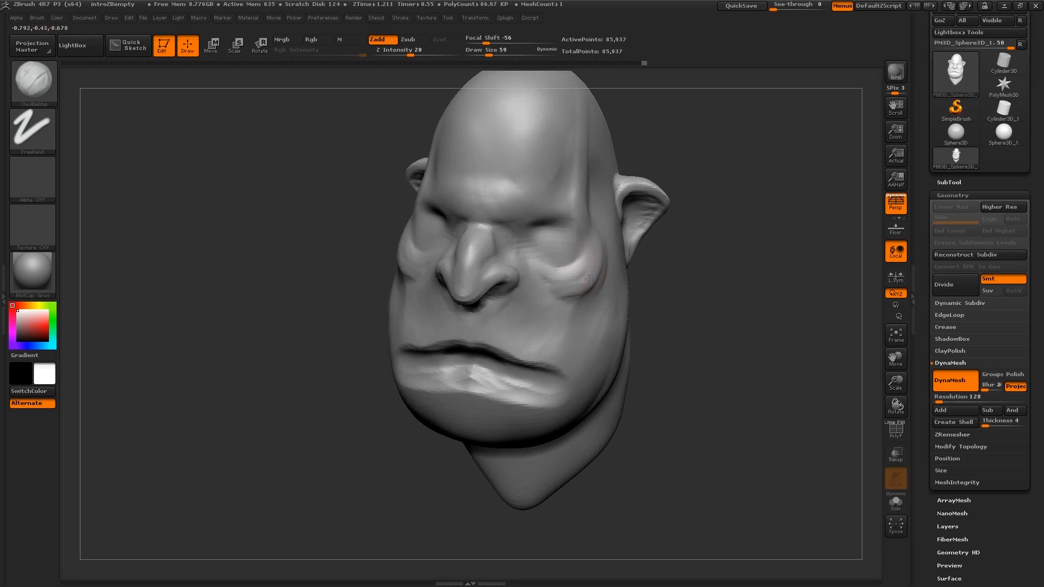
right_drag(579, 278, 515, 273)
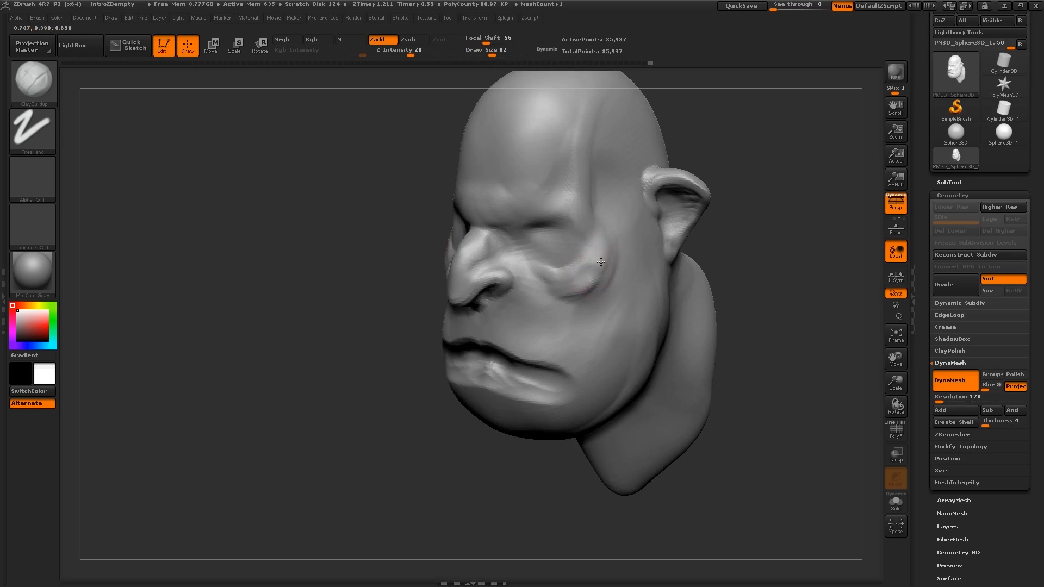
right_drag(601, 255, 618, 228)
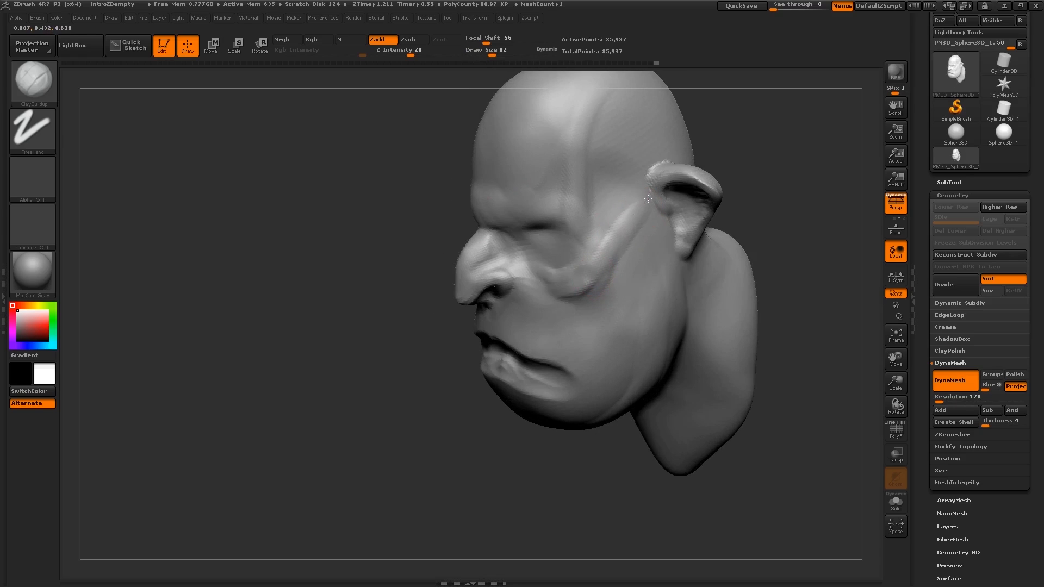
right_drag(586, 236, 574, 175)
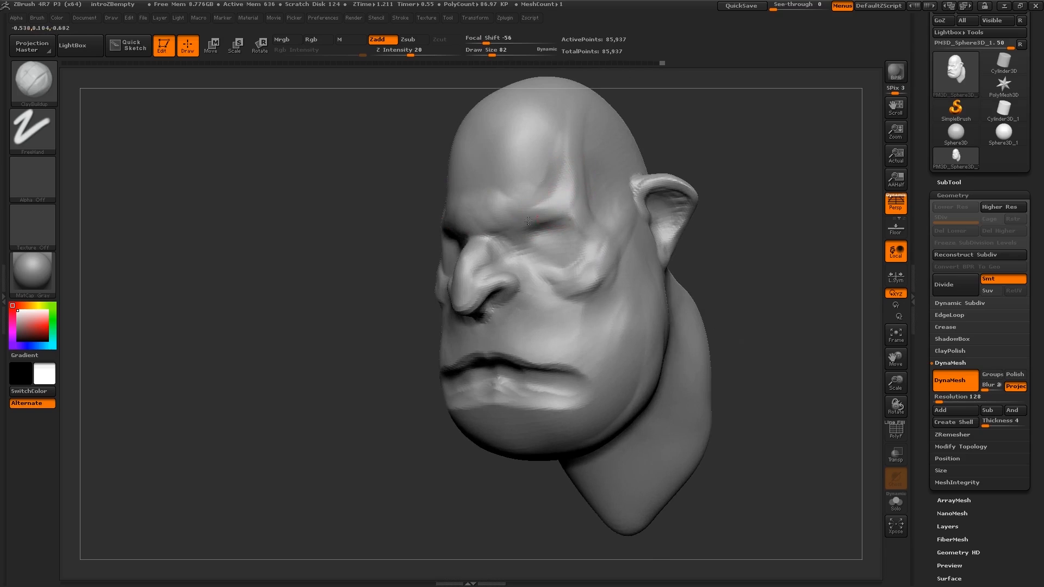
Step: Build up rounded eyeball forms inside the eye sockets with ClayBuildup at draw size 53
mouse_move(528, 220)
right_down()
mouse_move(550, 220)
mouse_move(553, 249)
right_up()
key(bracketleft)
key(bracketleft)
key(bracketleft)
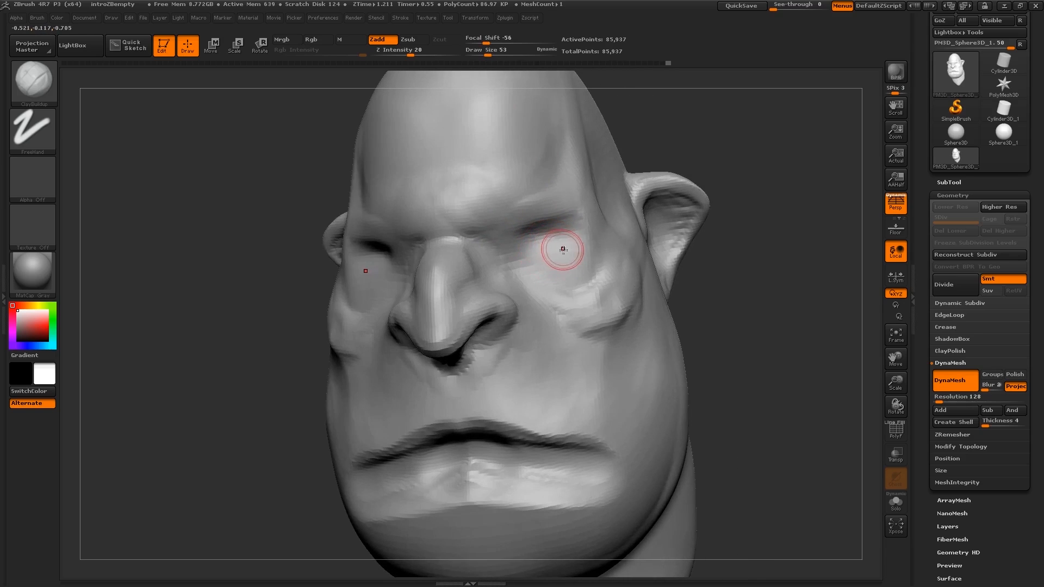
drag(563, 248, 525, 253)
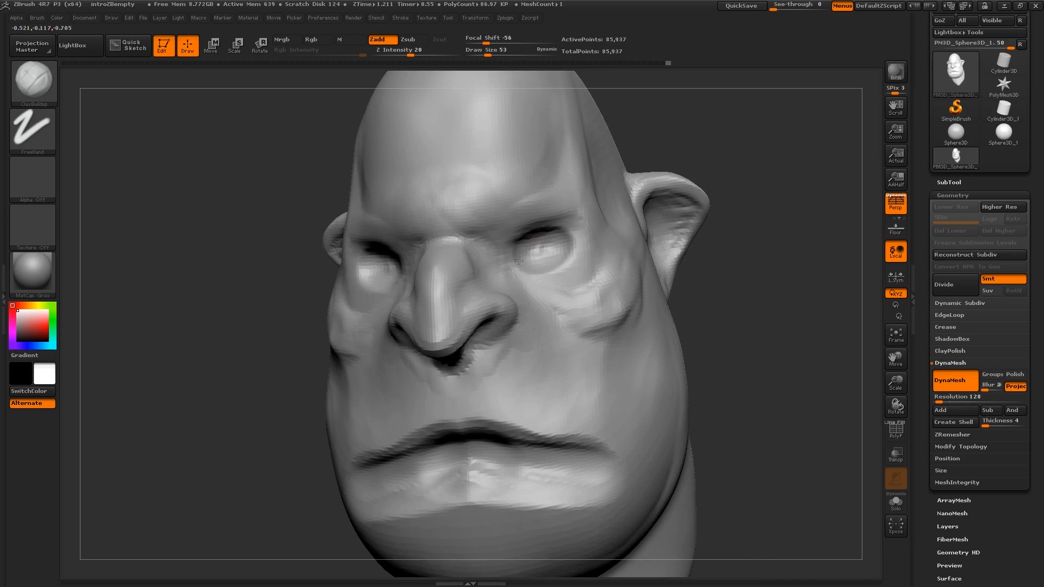
Step: Build up the lower eyelid area and the skin beneath the eye with ClayBuildup at draw size 56
ctrl+right_drag(520, 263, 498, 204)
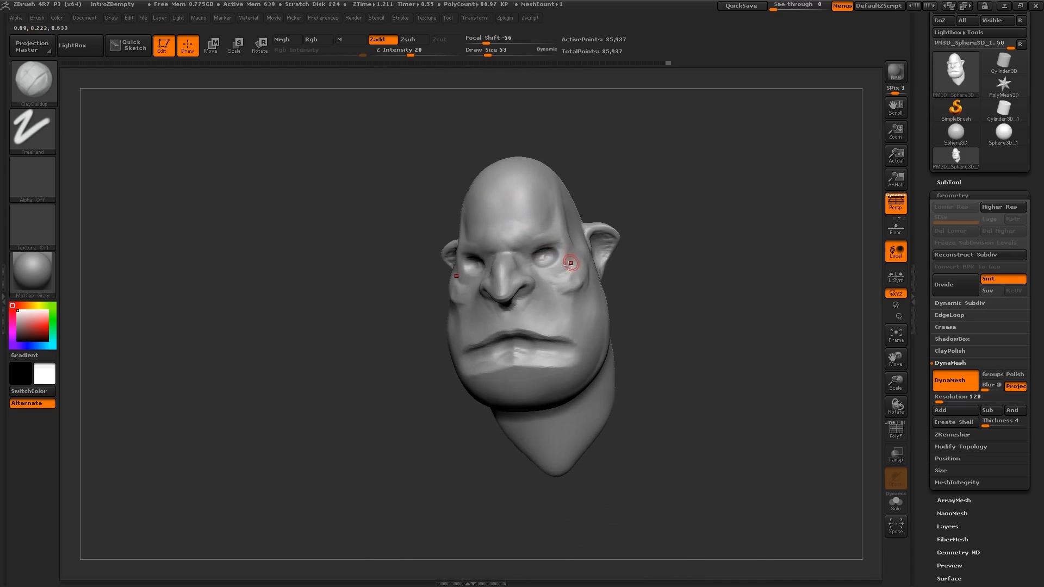
right_drag(568, 261, 573, 332)
mouse_move(526, 265)
right_down()
mouse_move(575, 257)
mouse_move(559, 274)
right_up()
key(s)
drag(559, 274, 562, 275)
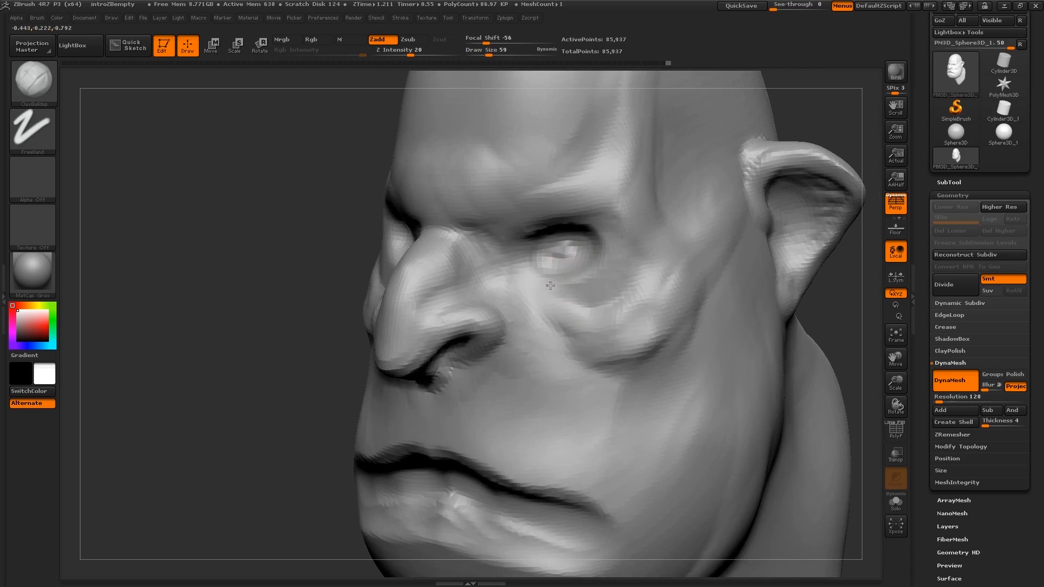
mouse_move(550, 285)
right_down()
mouse_move(611, 275)
mouse_move(586, 289)
mouse_move(522, 221)
mouse_move(581, 283)
mouse_move(604, 277)
mouse_move(560, 280)
right_up()
mouse_move(561, 280)
ctrl+right_down()
mouse_move(601, 315)
mouse_move(566, 343)
mouse_move(525, 417)
mouse_move(548, 386)
ctrl+right_up()
mouse_move(569, 283)
right_down()
mouse_move(560, 280)
mouse_move(559, 303)
right_up()
drag(559, 315, 530, 294)
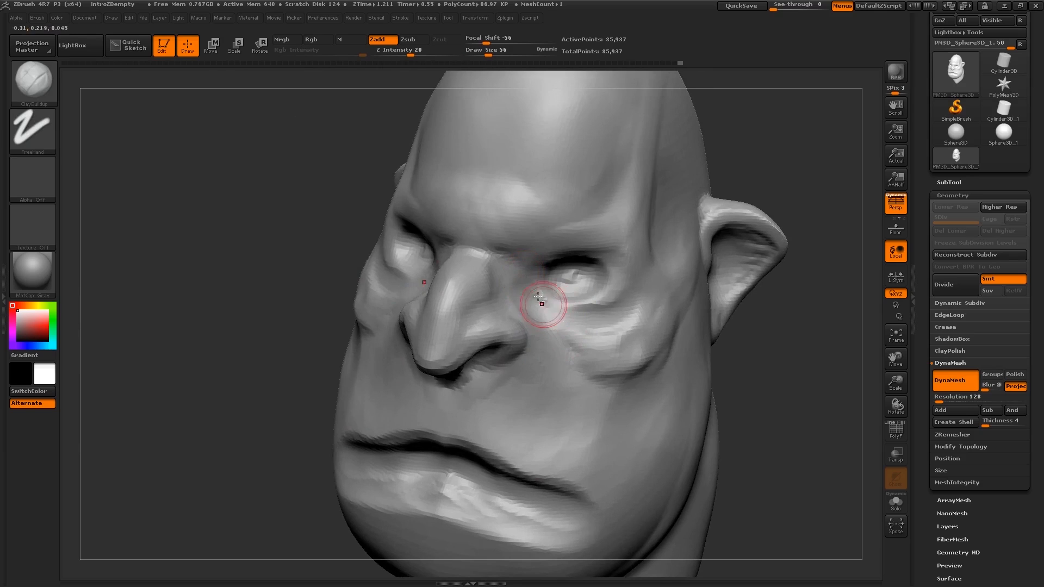
drag(576, 324, 582, 319)
Step: Shape the eyelid rims and inner eye corners with smaller ClayBuildup strokes at draw sizes 39, 50 and 32
key(bracketleft)
key(bracketleft)
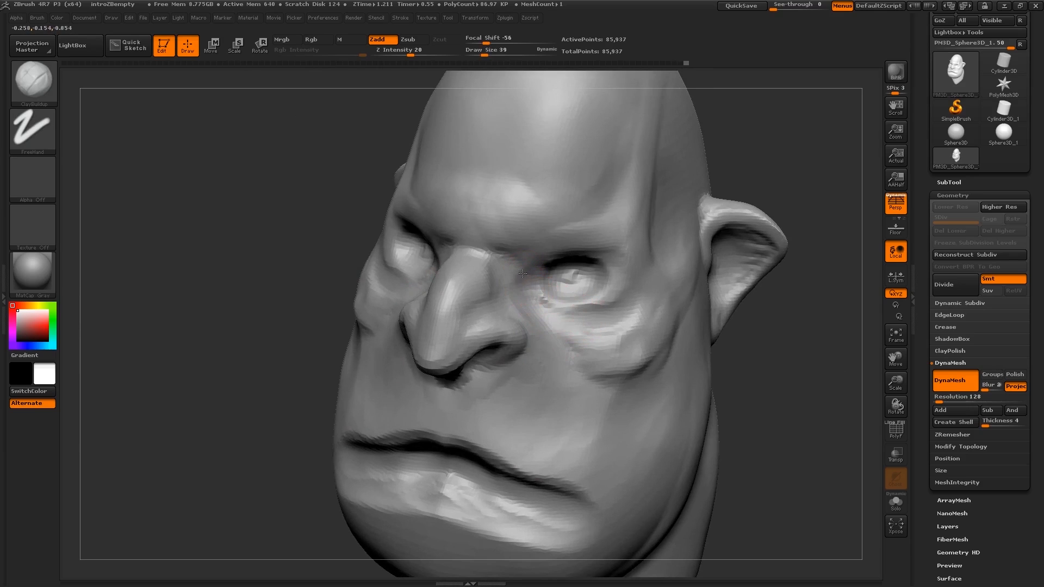
drag(522, 274, 503, 309)
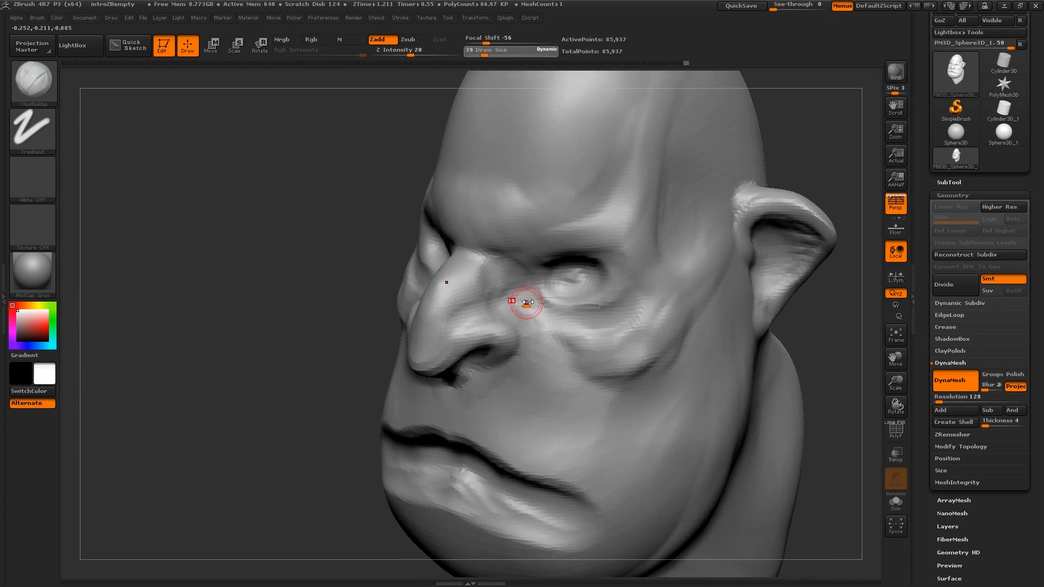
text(s50)
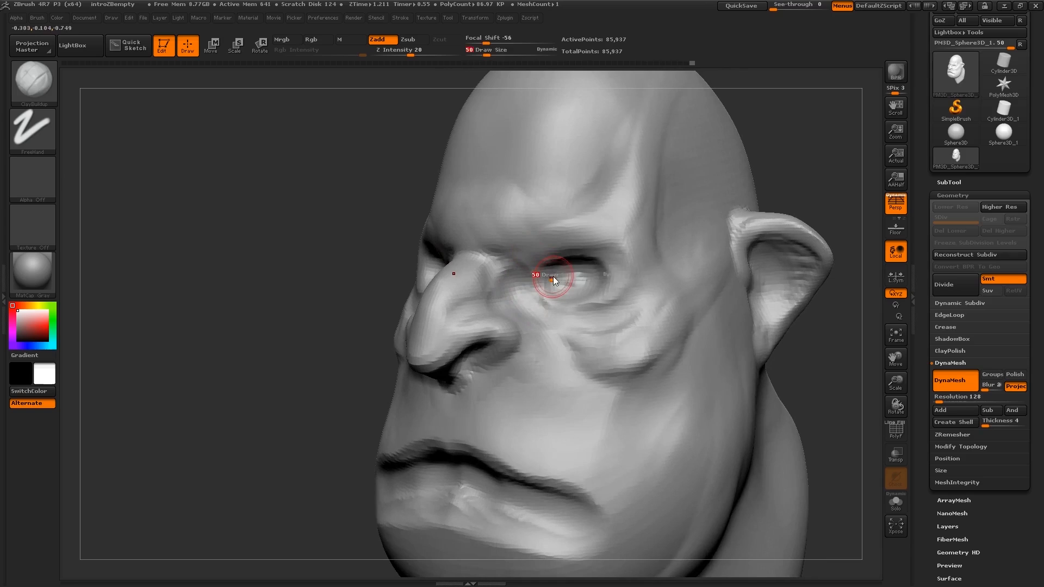
key(Return)
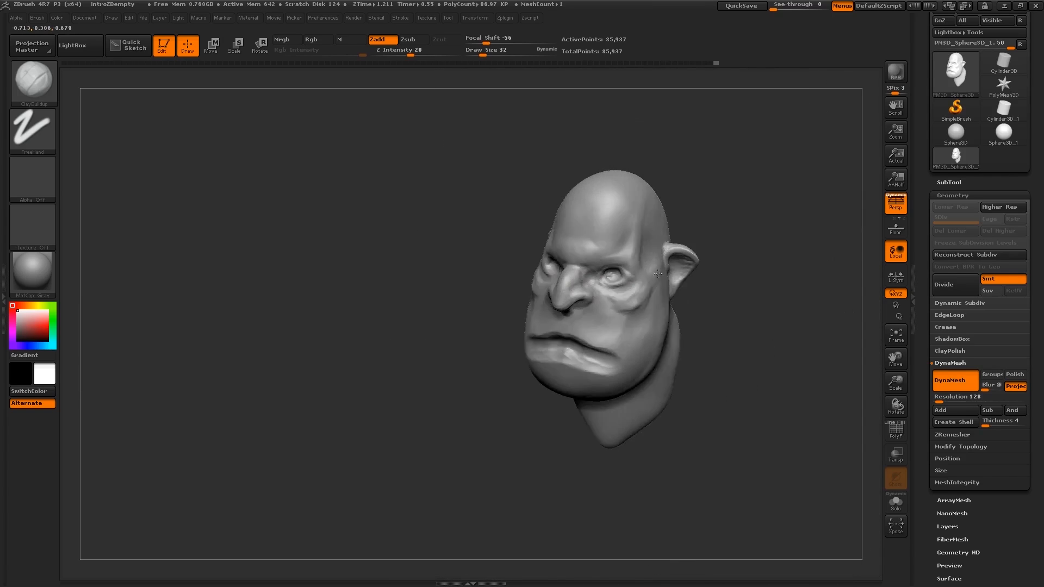
drag(588, 275, 626, 286)
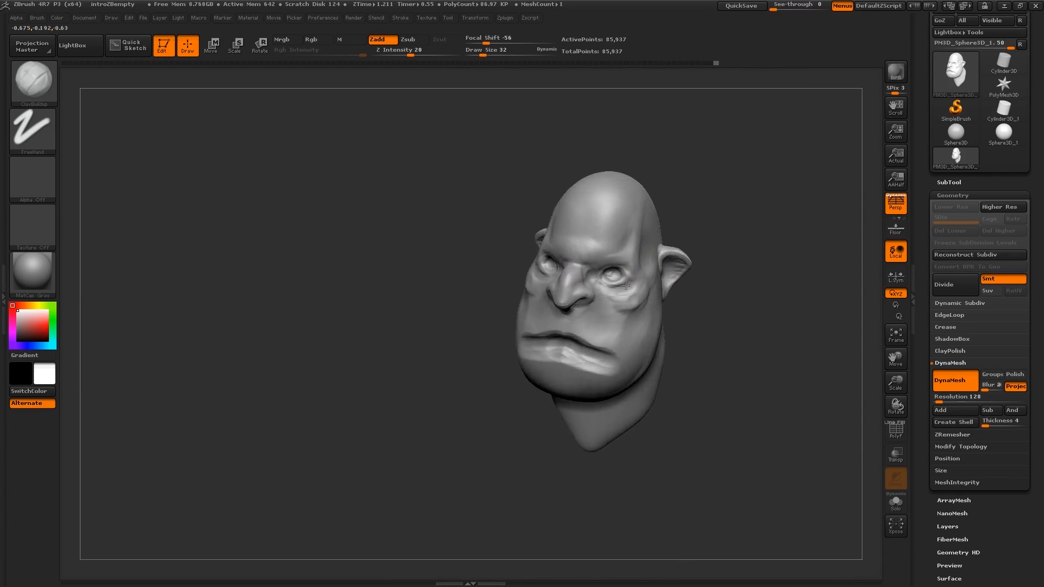
mouse_move(626, 285)
shift+right_down()
mouse_move(633, 361)
mouse_move(626, 294)
shift+right_up()
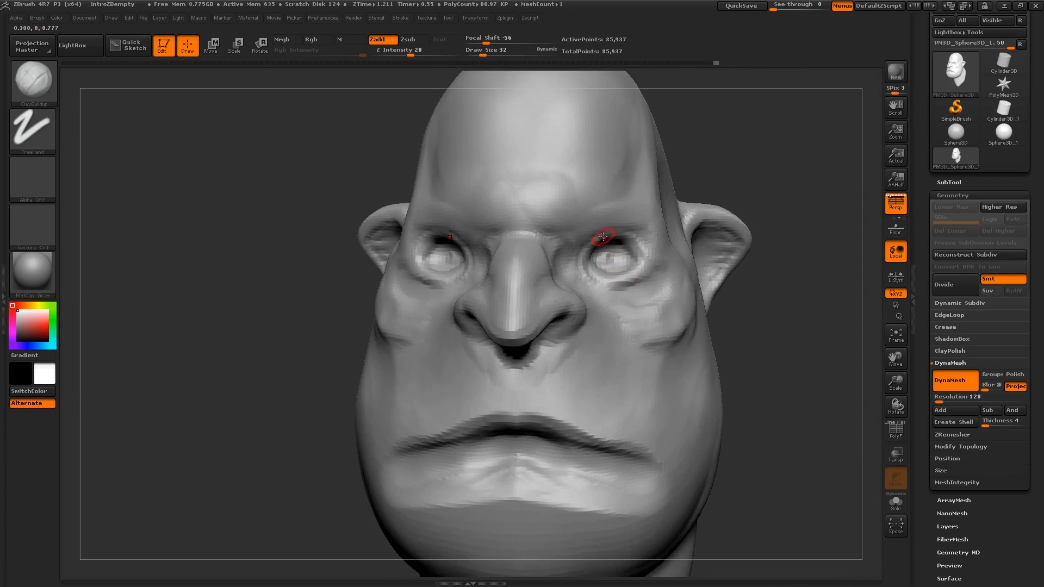
Step: Build up a small ridge around the mouth corner with ClayBuildup at draw size 59
mouse_move(608, 239)
right_down()
mouse_move(596, 261)
mouse_move(601, 280)
mouse_move(517, 202)
mouse_move(612, 384)
mouse_move(639, 338)
right_up()
ctrl+right_drag(639, 338, 656, 406)
right_drag(655, 405, 580, 380)
key(s)
drag(620, 357, 629, 356)
ctrl+right_drag(629, 356, 637, 368)
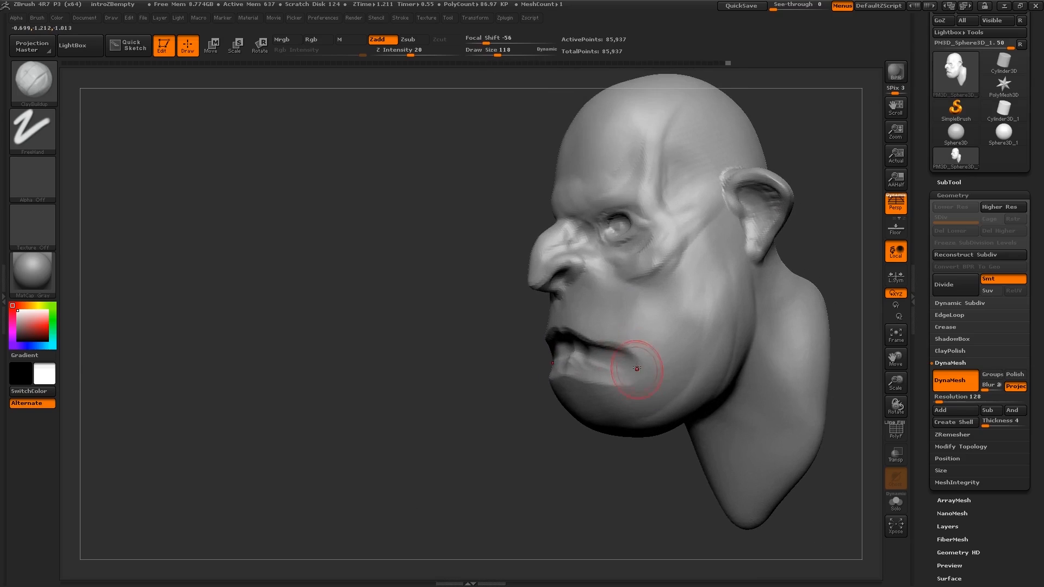
key(s)
drag(637, 368, 633, 339)
key(s)
drag(636, 357, 616, 350)
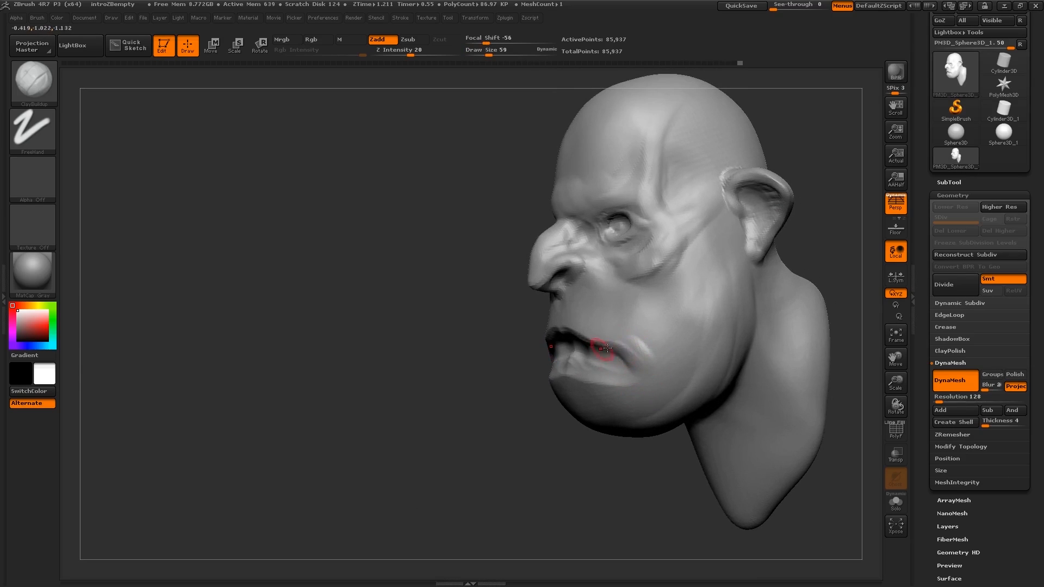
Step: Fill out the cheek beside and above the mouth corner with broad ClayBuildup strokes at draw sizes 155 and 118
right_drag(590, 343, 646, 351)
key(s)
drag(644, 353, 602, 331)
right_drag(603, 332, 632, 336)
key(s)
drag(635, 333, 644, 332)
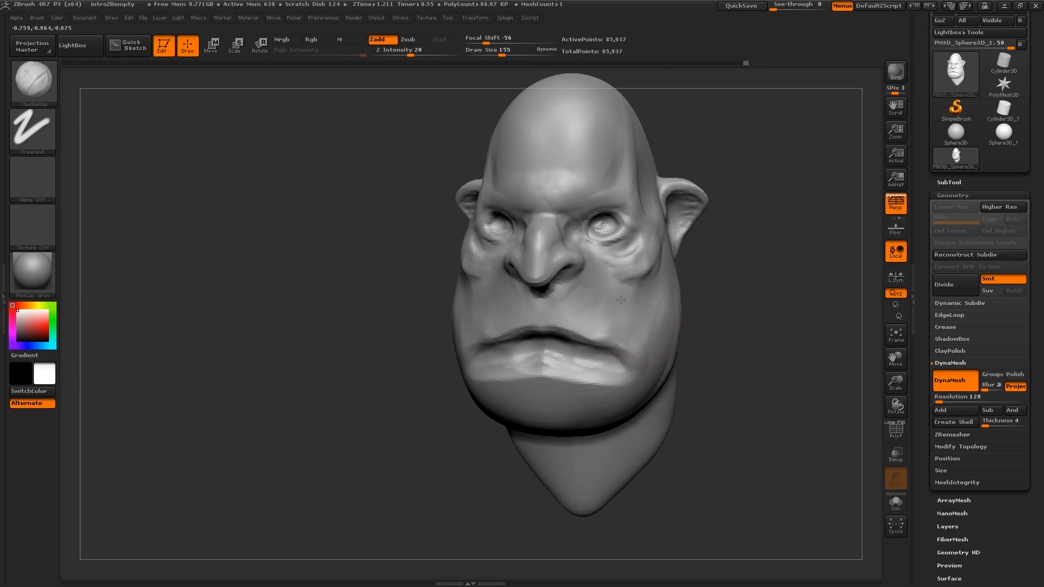
right_drag(609, 310, 595, 304)
key(s)
mouse_move(609, 306)
mouse_down()
mouse_move(633, 303)
mouse_move(620, 306)
mouse_up()
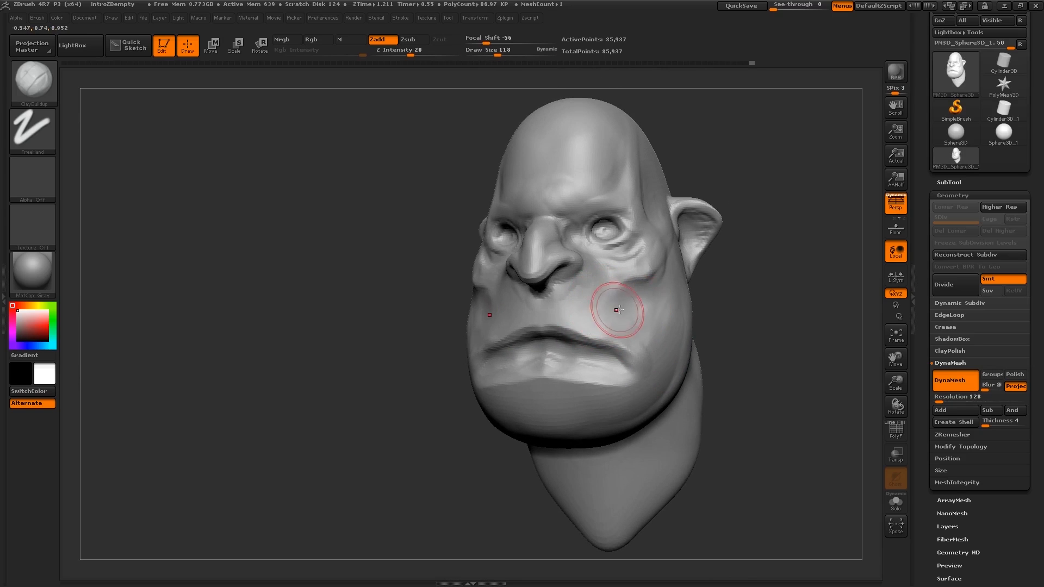
Step: Sculpt a nasolabial fold from the nostril down past the mouth corner with ClayBuildup at draw sizes 39 and 72
mouse_move(618, 310)
right_down()
mouse_move(652, 297)
mouse_move(616, 284)
mouse_move(614, 303)
mouse_move(508, 285)
right_up()
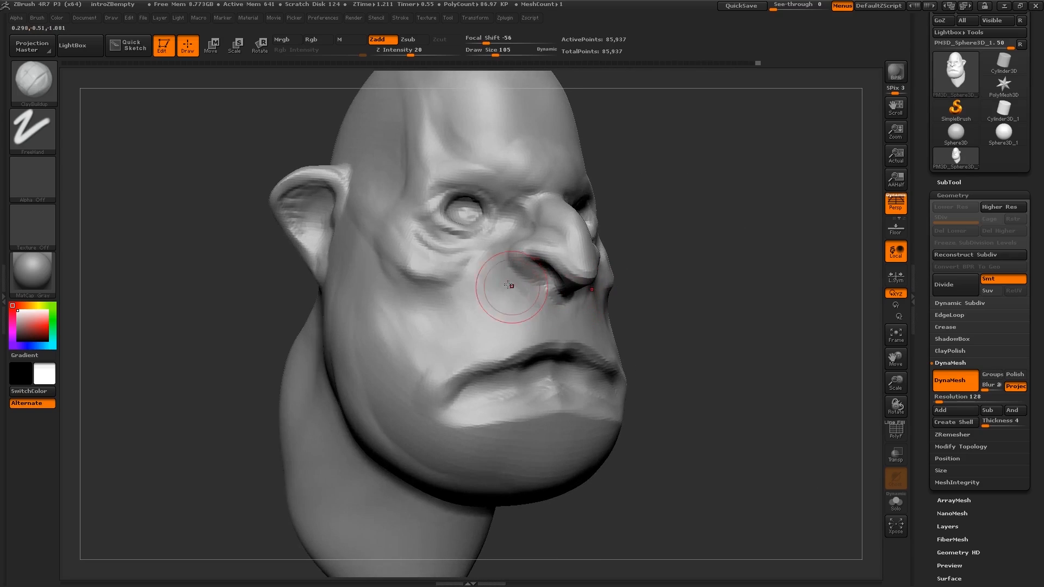
key(s)
drag(494, 278, 485, 279)
right_drag(477, 273, 492, 258)
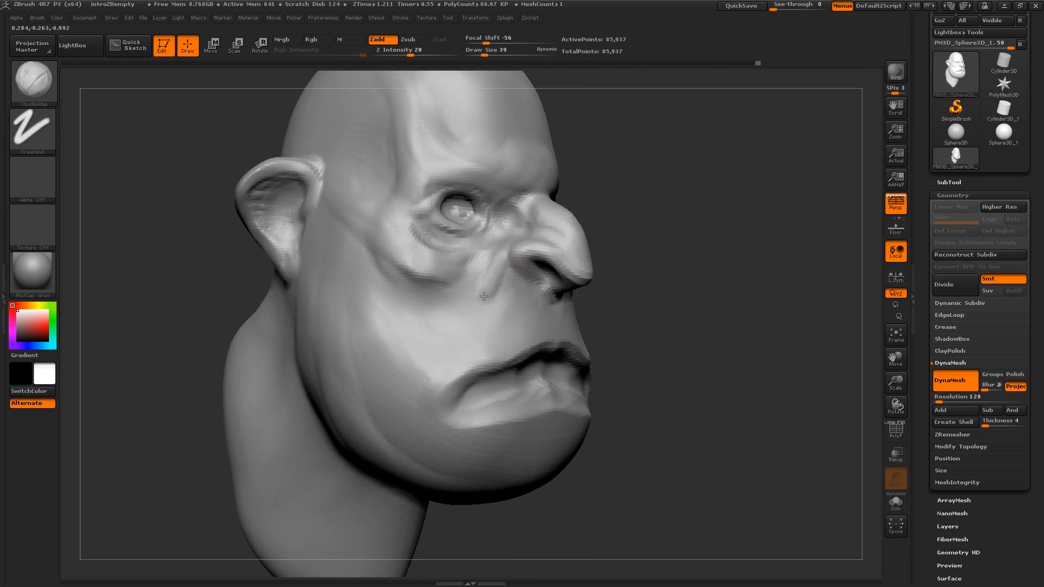
right_drag(432, 360, 421, 278)
key(s)
drag(472, 279, 483, 281)
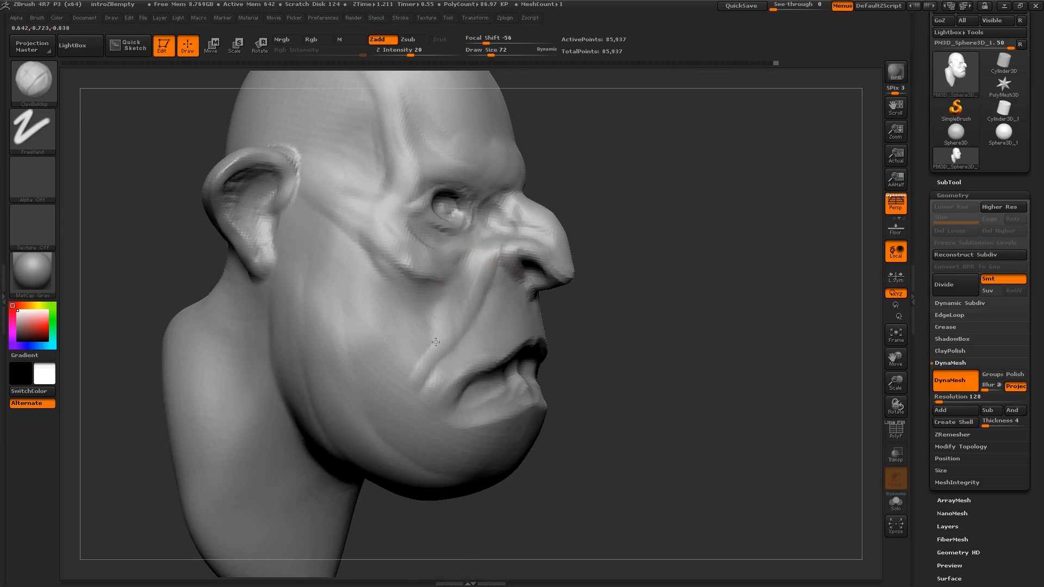
Step: Sharpen the ridge of the nasolabial fold with ClayBuildup at draw size 45
right_drag(460, 307, 489, 245)
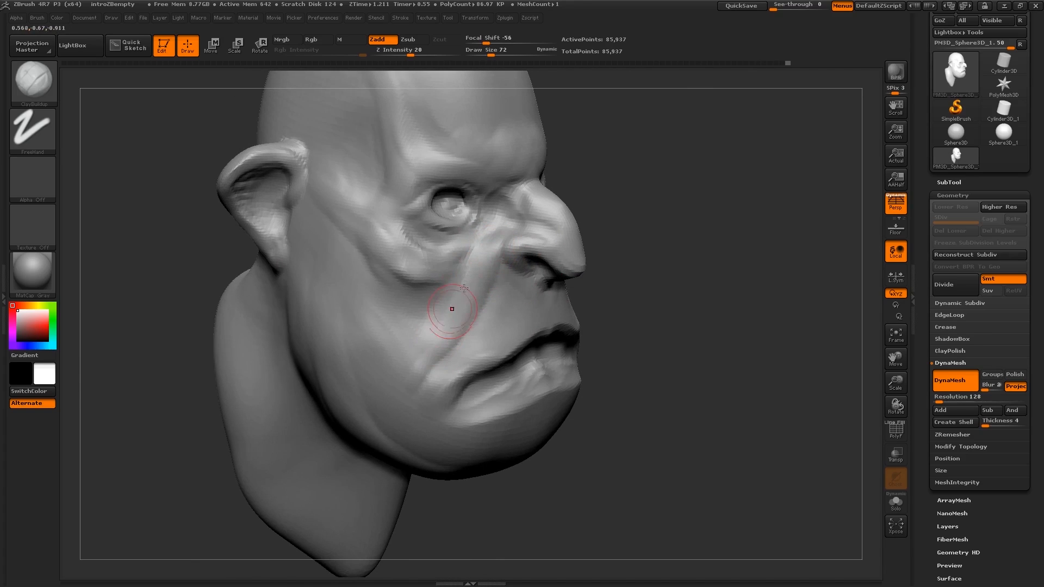
key(bracketleft)
key(bracketleft)
key(bracketleft)
mouse_move(455, 308)
mouse_down()
mouse_move(452, 325)
mouse_move(491, 256)
mouse_up()
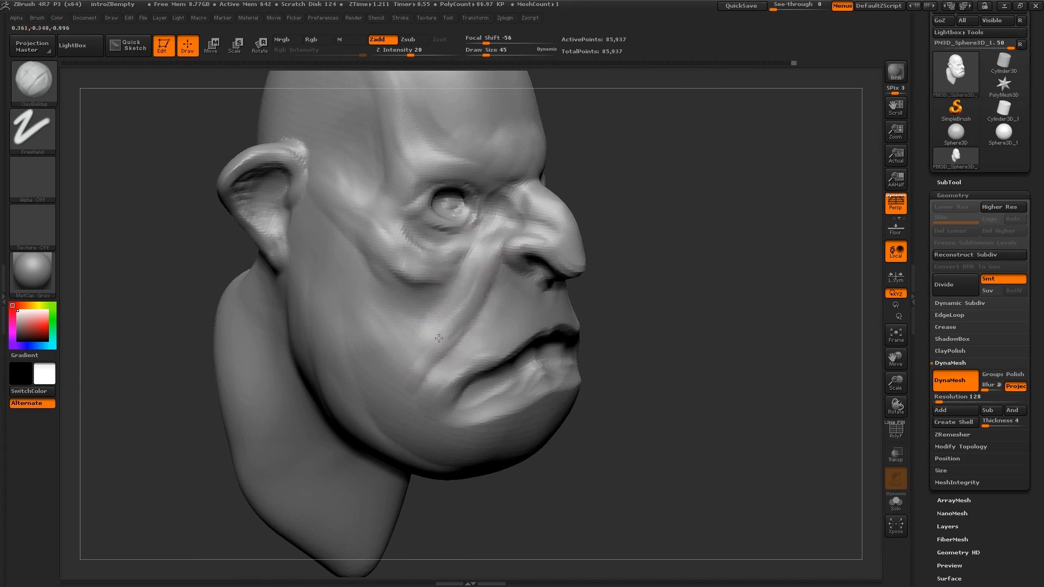
drag(439, 339, 434, 350)
right_drag(522, 338, 440, 315)
ctrl+right_drag(468, 337, 501, 279)
mouse_move(620, 294)
right_down()
mouse_move(564, 295)
mouse_move(597, 321)
right_up()
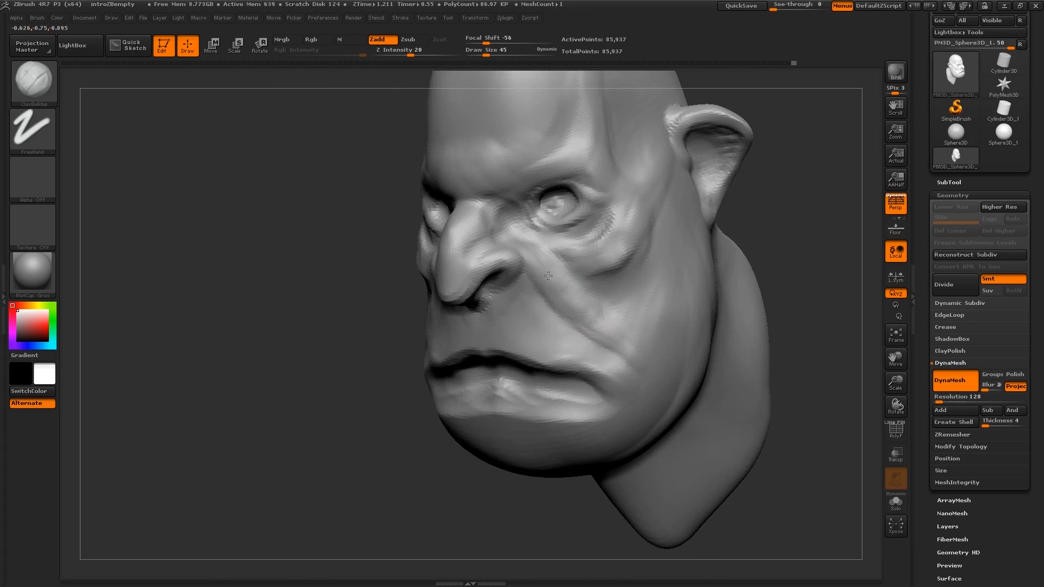
Step: Refine the nasolabial fold's upper end beside the nostril and its outer edge on the cheek at draw size 42
drag(488, 277, 467, 300)
right_drag(473, 305, 539, 324)
ctrl+right_drag(539, 323, 571, 275)
mouse_move(647, 277)
right_down()
mouse_move(569, 274)
mouse_move(570, 294)
mouse_move(573, 273)
mouse_move(618, 258)
mouse_move(620, 278)
mouse_move(622, 247)
right_up()
mouse_move(623, 229)
ctrl+mouse_down()
mouse_move(614, 266)
mouse_move(566, 281)
mouse_move(605, 216)
mouse_move(573, 182)
mouse_move(550, 191)
mouse_move(590, 128)
mouse_move(497, 204)
mouse_move(511, 174)
mouse_move(482, 193)
mouse_move(479, 180)
ctrl+mouse_up()
mouse_move(498, 209)
right_down()
mouse_move(524, 234)
mouse_move(504, 258)
right_up()
mouse_move(507, 219)
ctrl+mouse_down()
mouse_move(496, 235)
mouse_move(492, 206)
mouse_move(510, 234)
ctrl+mouse_up()
right_drag(543, 259, 649, 297)
ctrl+drag(756, 238, 768, 252)
right_drag(631, 261, 580, 326)
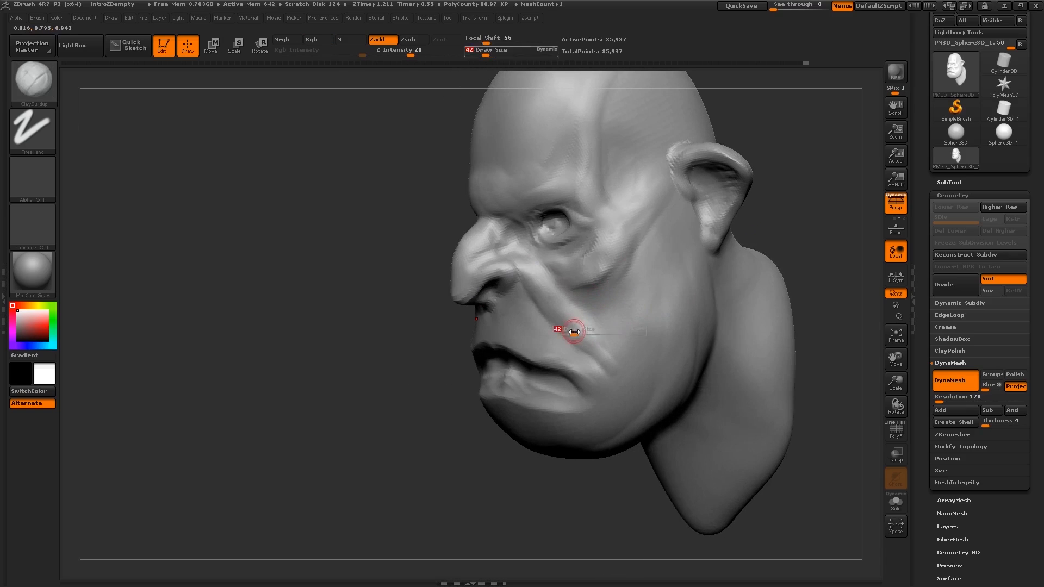
mouse_move(726, 217)
ctrl+mouse_down()
mouse_move(717, 234)
mouse_move(731, 160)
mouse_move(686, 161)
mouse_move(711, 182)
mouse_move(707, 205)
ctrl+mouse_up()
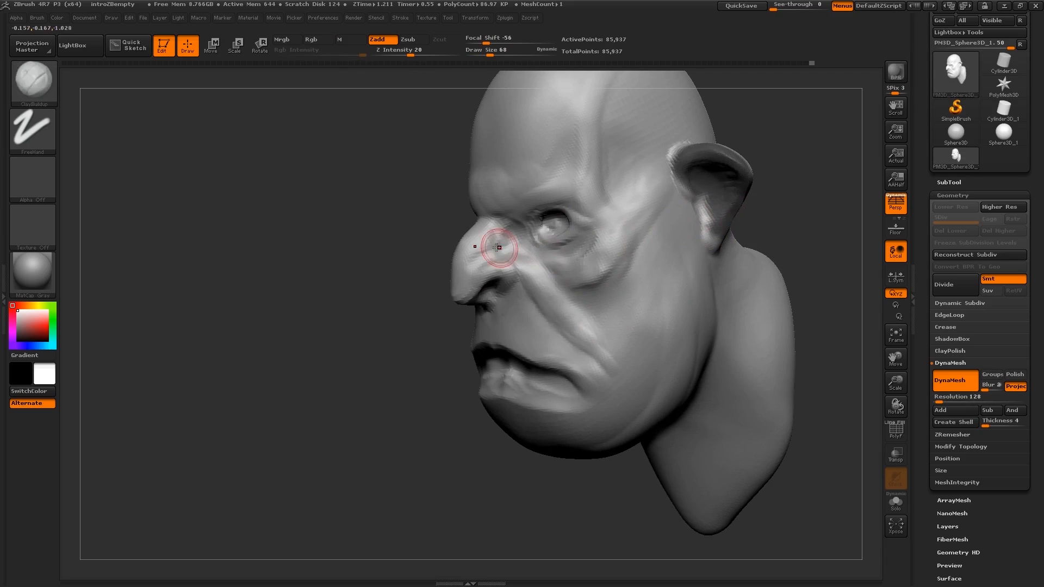
Step: Mask a strip along the nasolabial fold from the nostril to below the mouth corner with MaskPen, starting at draw size 47
mouse_move(484, 276)
ctrl+mouse_down()
mouse_move(467, 259)
mouse_move(465, 300)
ctrl+mouse_up()
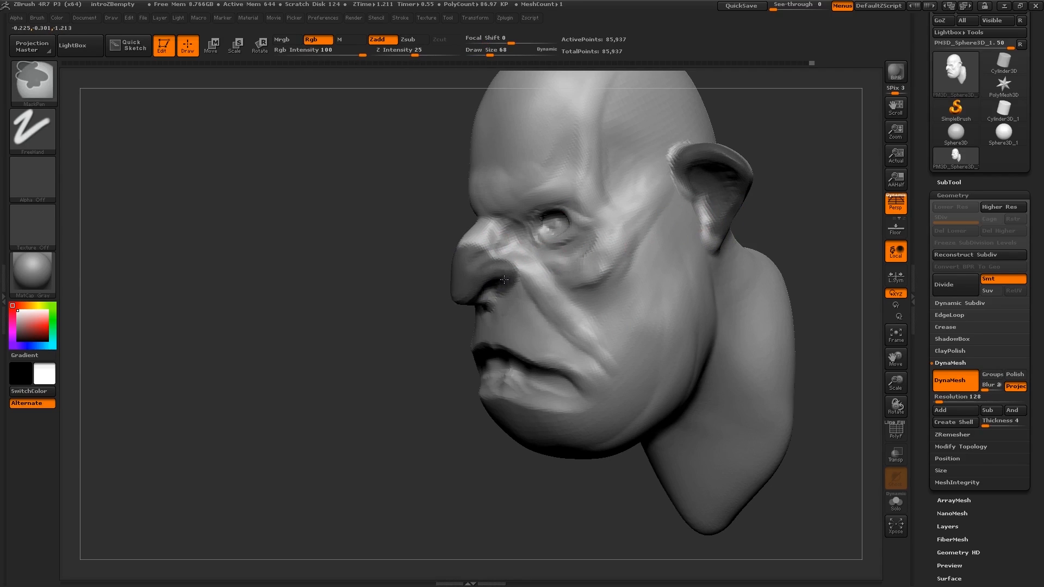
ctrl+drag(429, 368, 437, 375)
key(bracketleft)
ctrl+drag(610, 367, 538, 290)
ctrl+drag(607, 350, 617, 394)
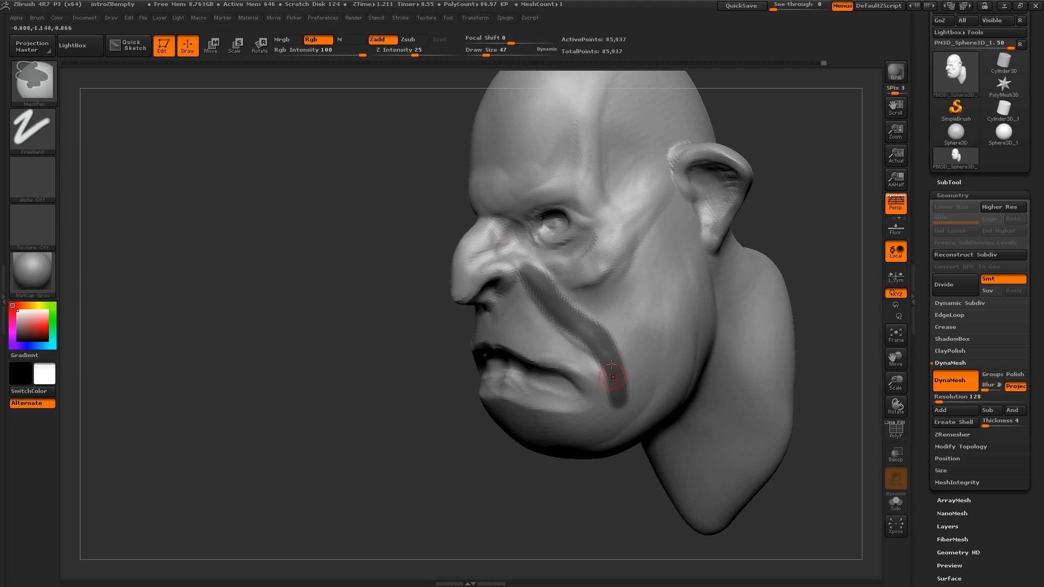
key(bracketright)
key(bracketright)
mouse_move(621, 331)
ctrl+mouse_down()
mouse_move(605, 320)
mouse_move(625, 387)
ctrl+mouse_up()
Step: Build up the cheek against the masked fold and clear the mask
drag(582, 490, 672, 482)
key(s)
click(595, 346)
ctrl+drag(717, 277, 707, 289)
Step: Refine the cheekbone and the pouch beneath the eye with ClayBuildup at draw sizes 65, 50 and 59
mouse_move(581, 322)
ctrl+right_down()
mouse_move(547, 287)
mouse_move(604, 354)
ctrl+right_up()
right_drag(590, 281, 597, 296)
key(s)
click(593, 291)
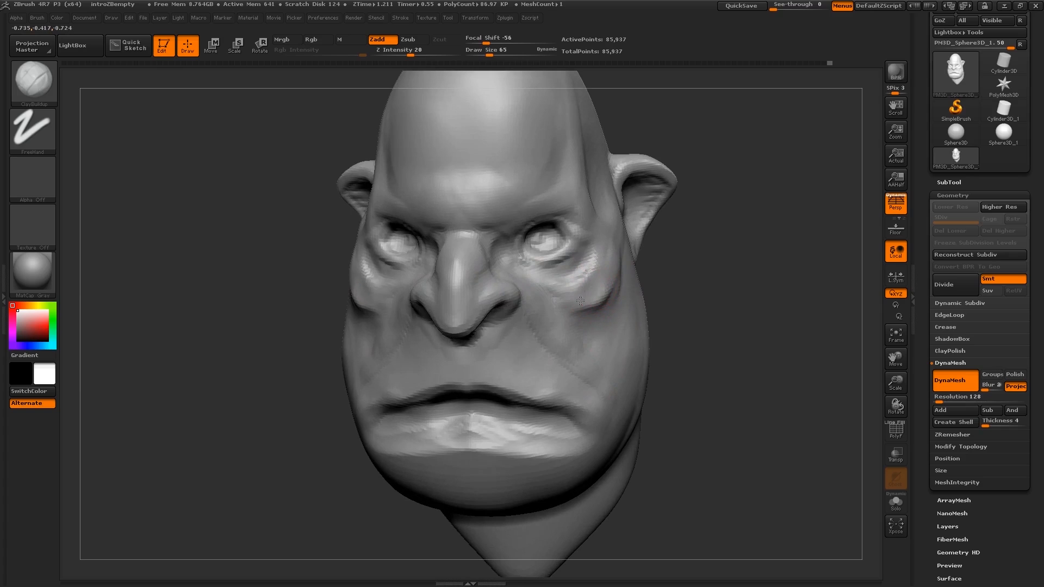
mouse_move(580, 301)
mouse_down()
mouse_move(567, 299)
mouse_move(585, 303)
mouse_up()
right_drag(585, 301, 511, 300)
key(s)
click(597, 289)
drag(612, 280, 588, 293)
right_drag(576, 287, 604, 273)
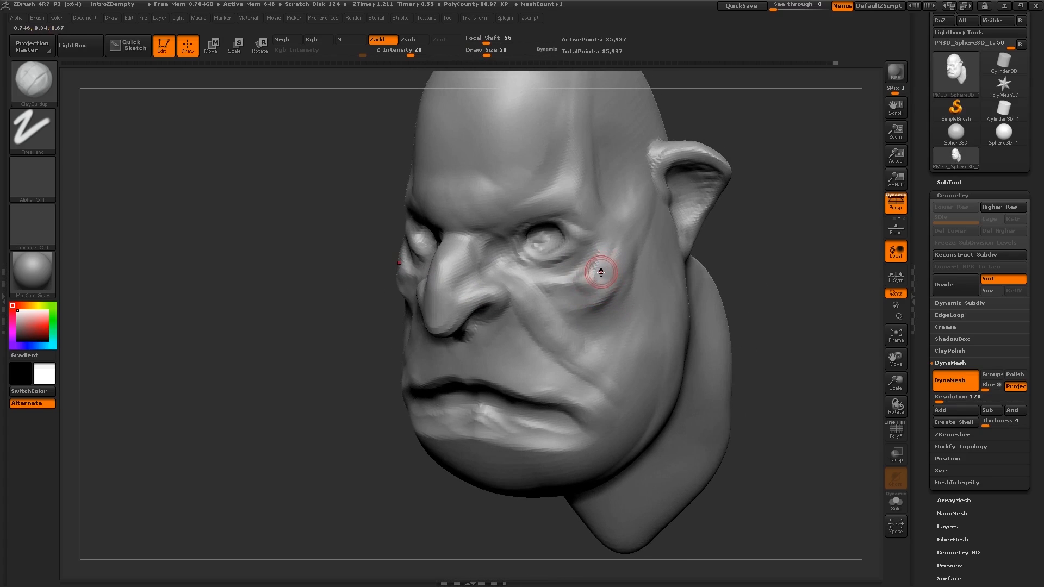
key(s)
click(636, 256)
right_drag(599, 249, 588, 296)
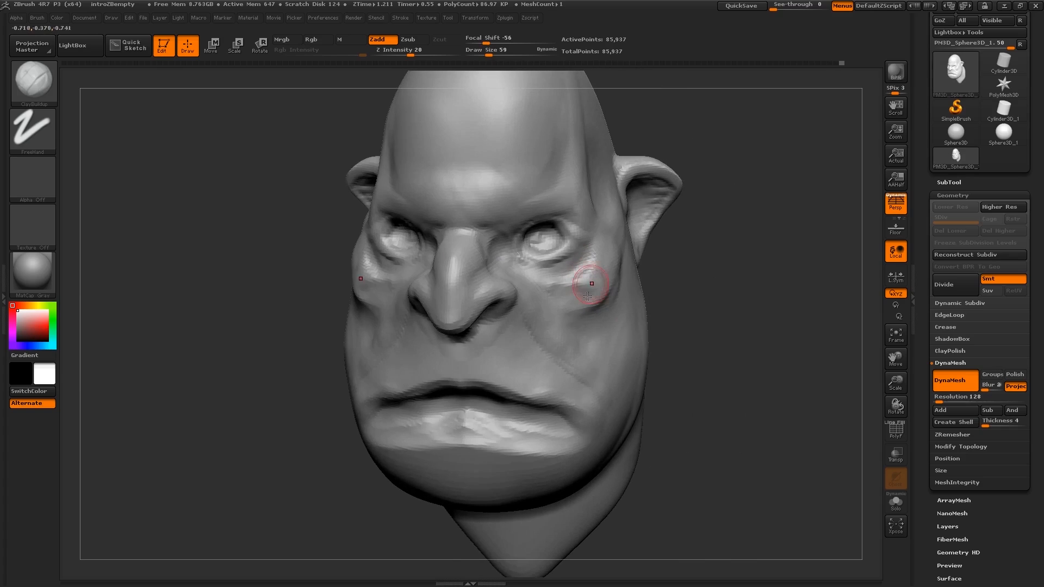
Step: Blend the lower end of the nasolabial fold into the cheek near the mouth corner with ClayBuildup at draw size 53
right_drag(585, 335, 563, 347)
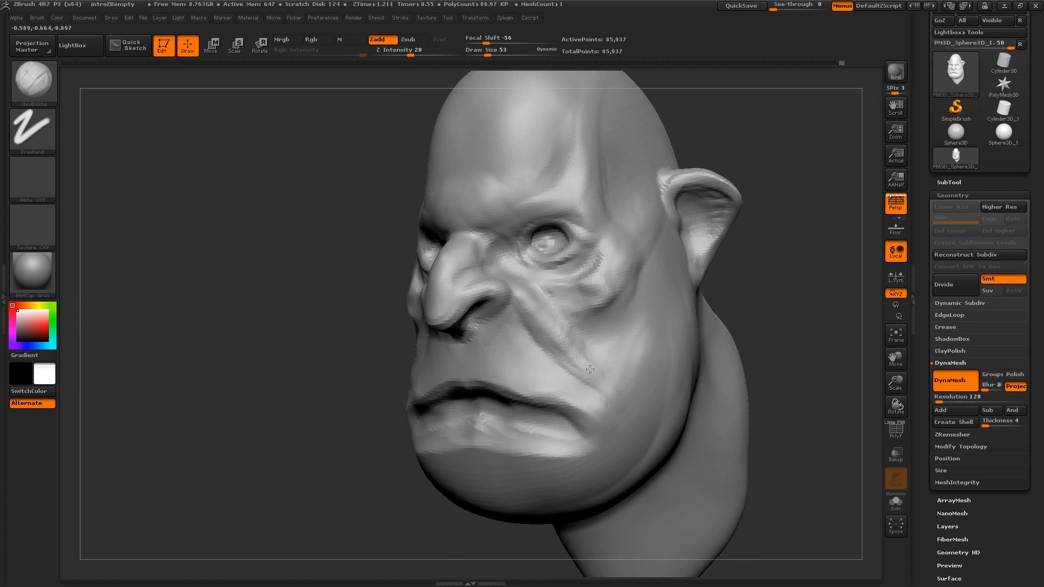
right_drag(602, 396, 606, 424)
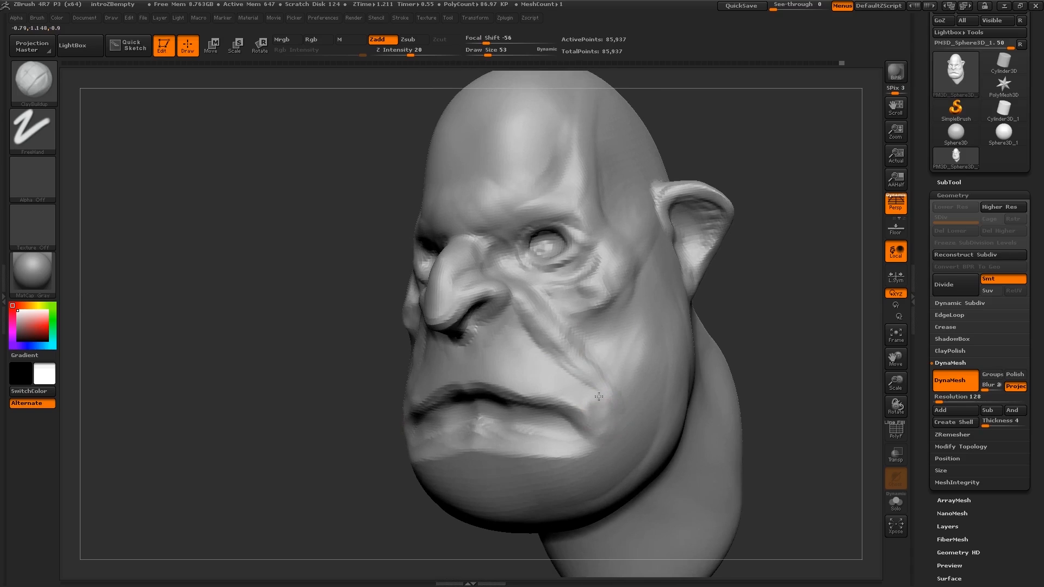
right_drag(424, 367, 543, 363)
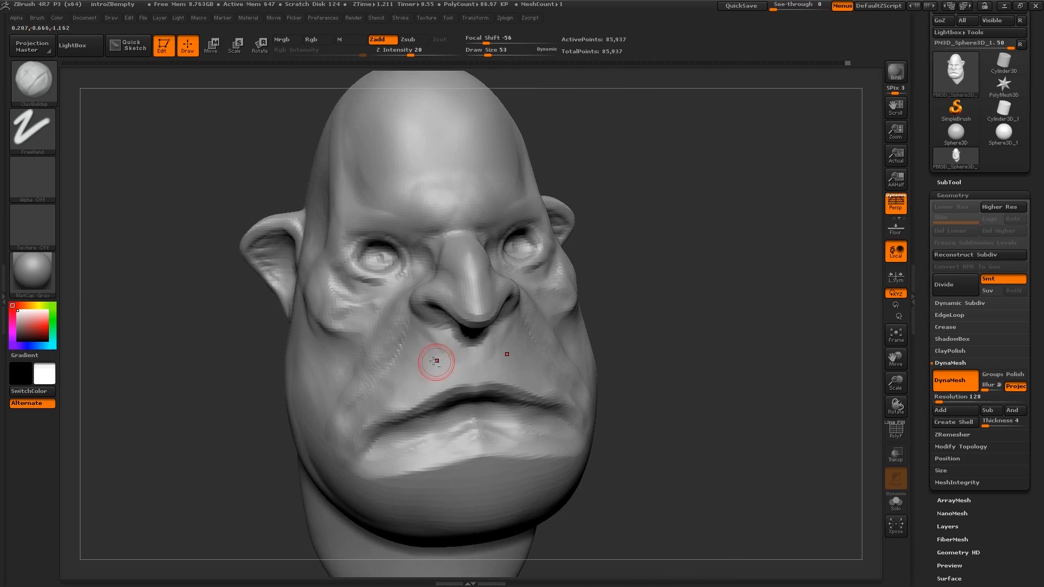
right_drag(425, 344, 495, 382)
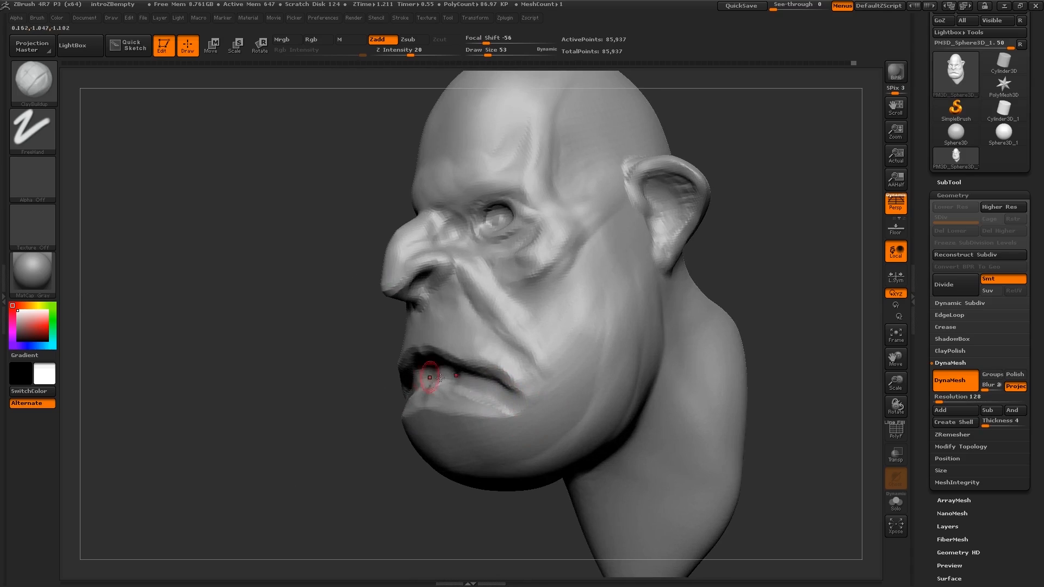
right_drag(432, 373, 521, 407)
Step: Thicken the lower lip from the mouth corner toward its centre with ClayBuildup at draw size 59, redoing the first stroke
drag(520, 402, 468, 405)
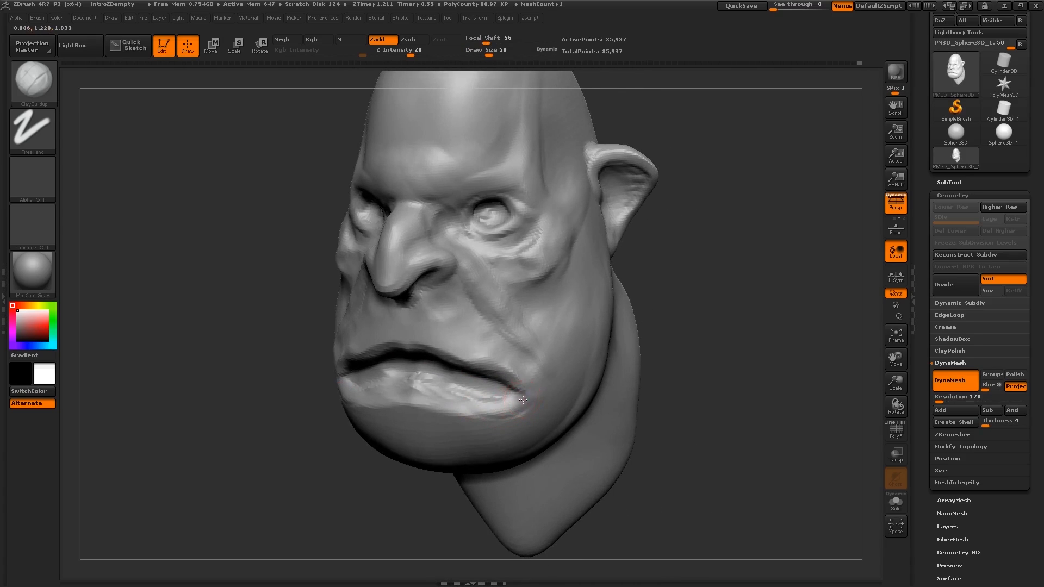
key(ctrl+z)
right_drag(523, 400, 521, 393)
mouse_move(514, 398)
mouse_down()
mouse_move(456, 422)
mouse_move(414, 416)
mouse_up()
right_drag(473, 403, 479, 407)
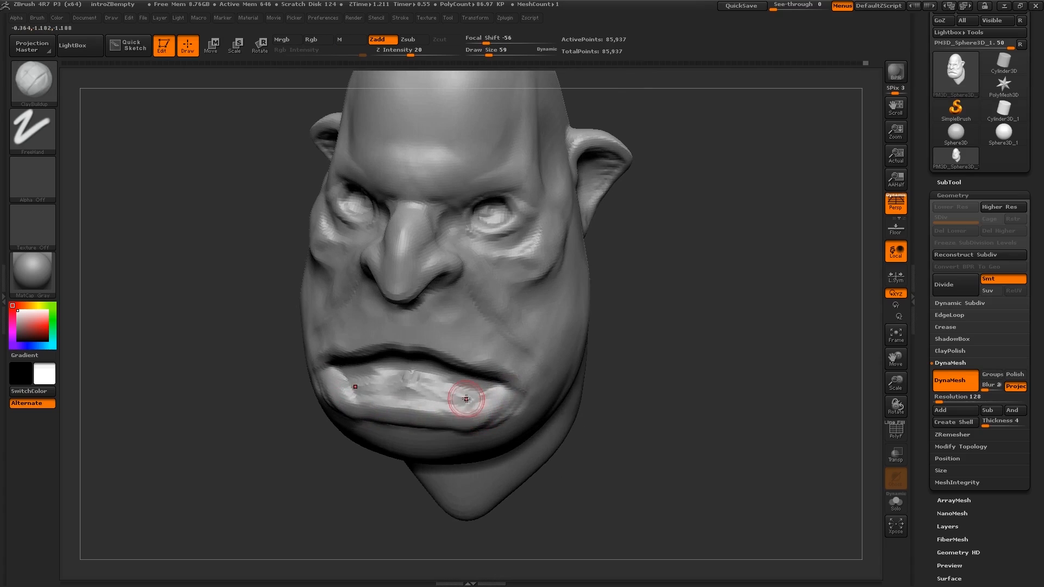
mouse_move(444, 413)
mouse_down()
mouse_move(428, 404)
mouse_move(403, 420)
mouse_up()
right_drag(403, 420, 420, 381)
drag(420, 381, 468, 385)
Step: Build up a rounded chin below the lower lip with ClayBuildup at draw size 101
mouse_move(469, 383)
ctrl+right_down()
mouse_move(473, 326)
mouse_move(438, 328)
mouse_move(464, 412)
ctrl+right_up()
key(s)
drag(457, 413, 464, 414)
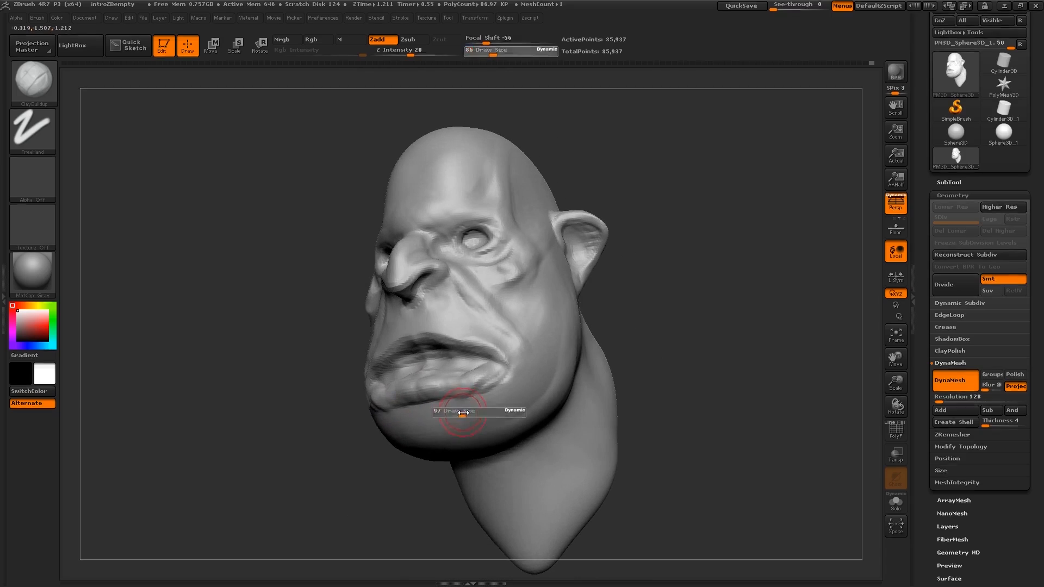
right_drag(456, 415, 472, 426)
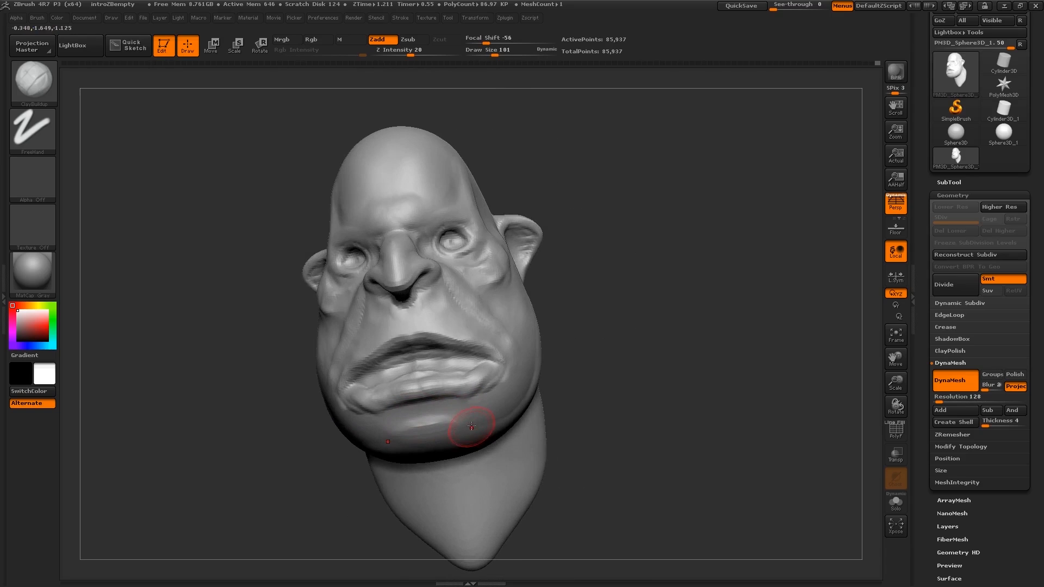
drag(453, 443, 408, 443)
mouse_move(446, 445)
right_down()
mouse_move(402, 432)
mouse_move(452, 453)
right_up()
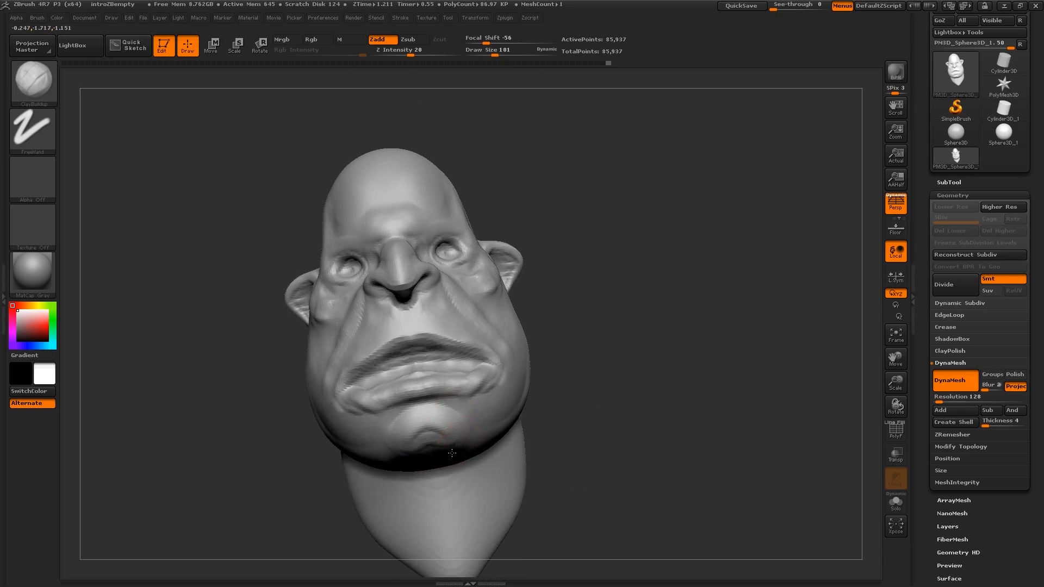
Step: Round off the chin and the jawline on either side of it with ClayBuildup at draw size 75
drag(419, 429, 435, 432)
mouse_move(463, 432)
right_down()
mouse_move(438, 449)
mouse_move(445, 468)
mouse_move(516, 419)
mouse_move(604, 401)
right_up()
mouse_move(560, 443)
right_down()
mouse_move(478, 431)
mouse_move(510, 419)
right_up()
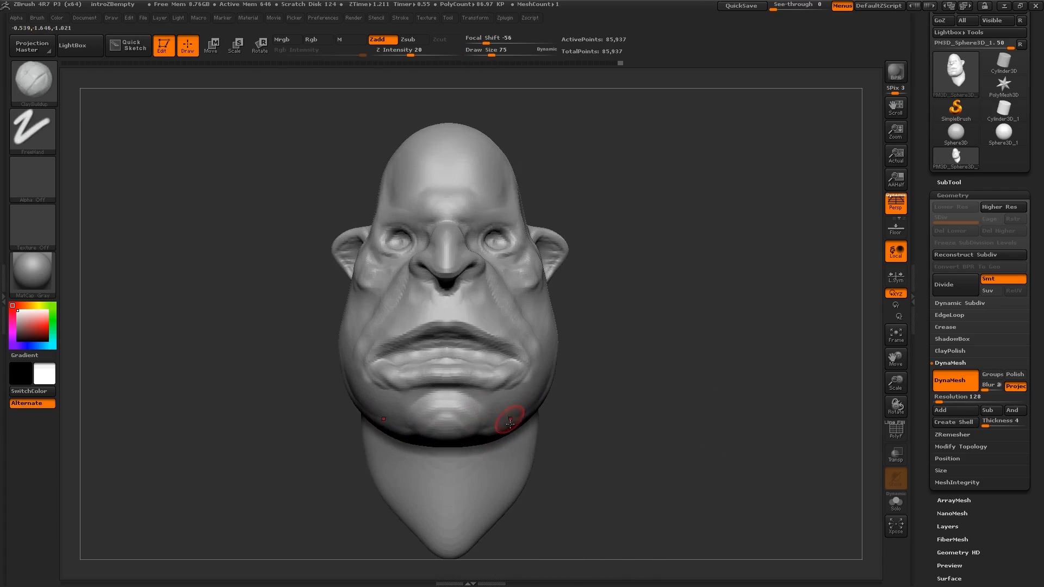
ctrl+right_drag(576, 412, 454, 374)
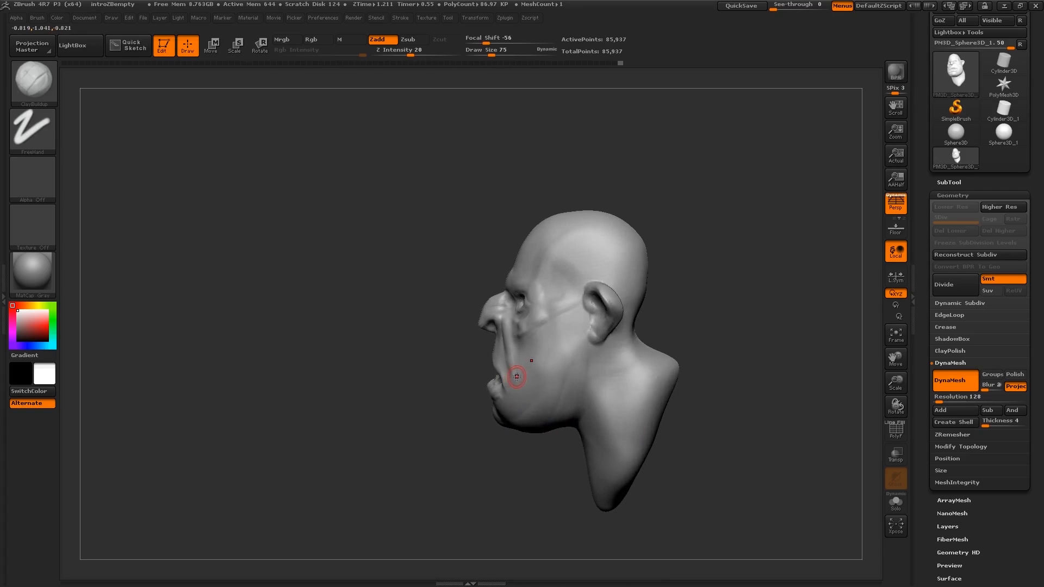
mouse_move(517, 343)
ctrl+right_down()
mouse_move(506, 378)
mouse_move(539, 381)
mouse_move(509, 383)
ctrl+right_up()
Step: Build up a ridge from the outer brow along the temple to the side of the skull with ClayBuildup at draw sizes 126 and 118
key(s)
drag(506, 383, 517, 384)
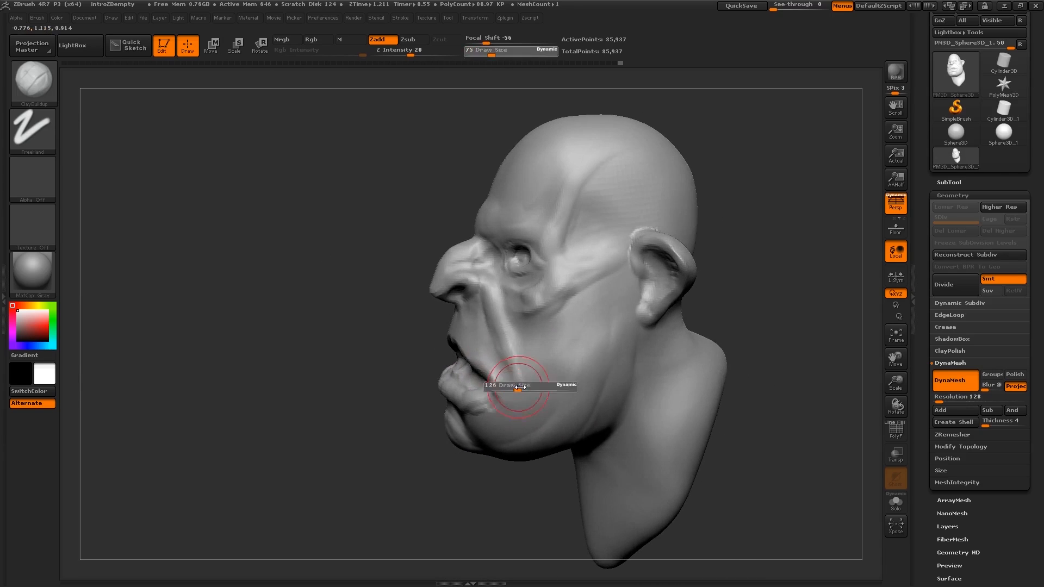
mouse_move(517, 383)
right_down()
mouse_move(564, 360)
mouse_move(536, 350)
mouse_move(562, 308)
mouse_move(527, 244)
mouse_move(509, 235)
mouse_move(538, 231)
right_up()
ctrl+right_drag(537, 231, 539, 257)
right_drag(539, 257, 520, 255)
mouse_move(521, 269)
mouse_down()
mouse_move(527, 229)
mouse_move(565, 194)
mouse_up()
right_drag(569, 199, 533, 223)
key(bracketleft)
mouse_move(522, 260)
mouse_down()
mouse_move(530, 229)
mouse_move(606, 218)
mouse_up()
right_drag(606, 217, 612, 229)
Step: Shape the temple hollow between the forehead ridge and the ear with ClayBuildup at draw sizes 145 and 109
key(s)
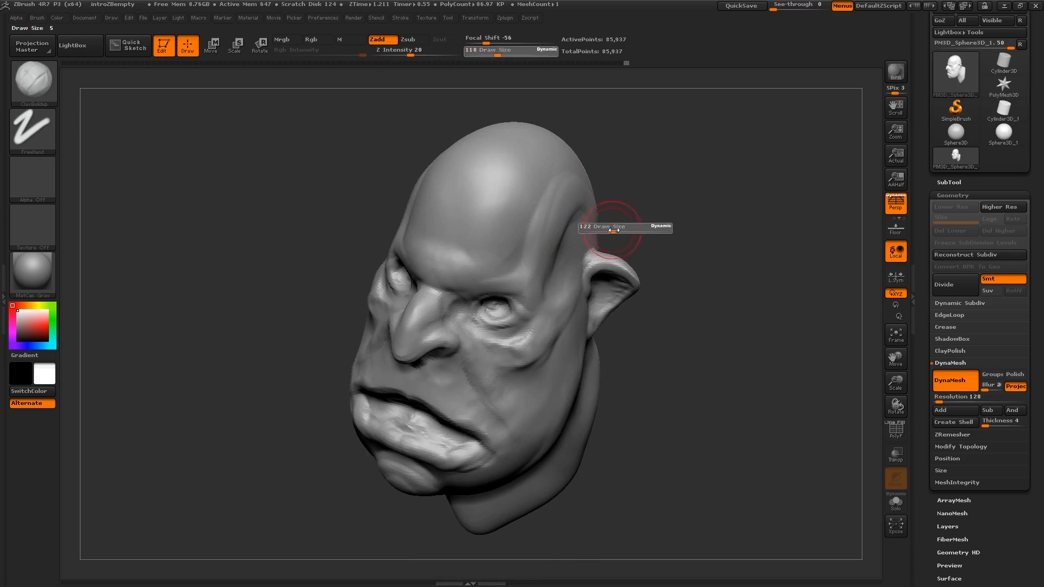
drag(611, 228, 615, 229)
mouse_move(615, 228)
right_down()
mouse_move(563, 256)
mouse_move(568, 248)
right_up()
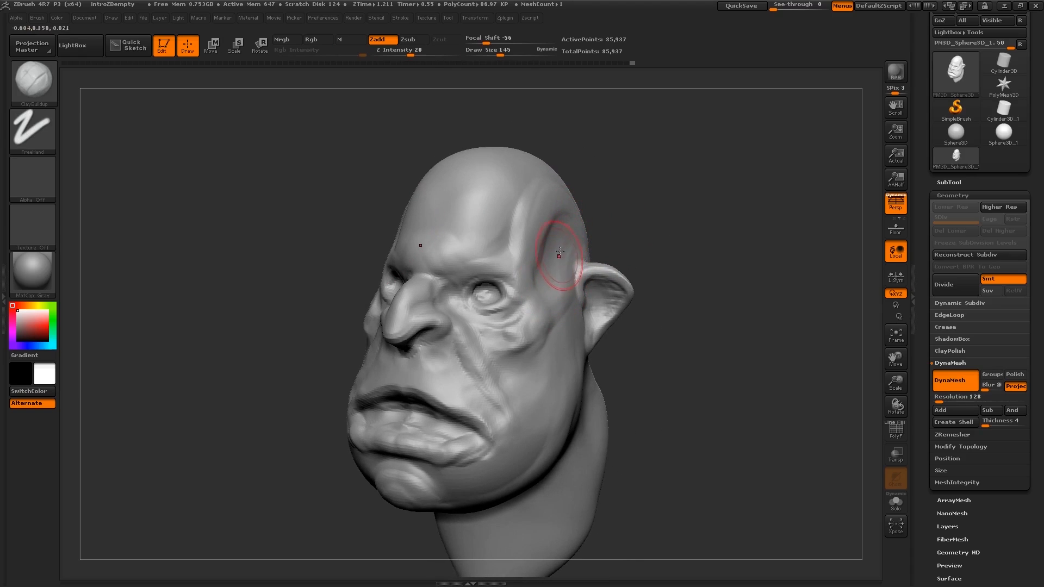
key(s)
drag(511, 242, 505, 242)
right_drag(492, 242, 512, 236)
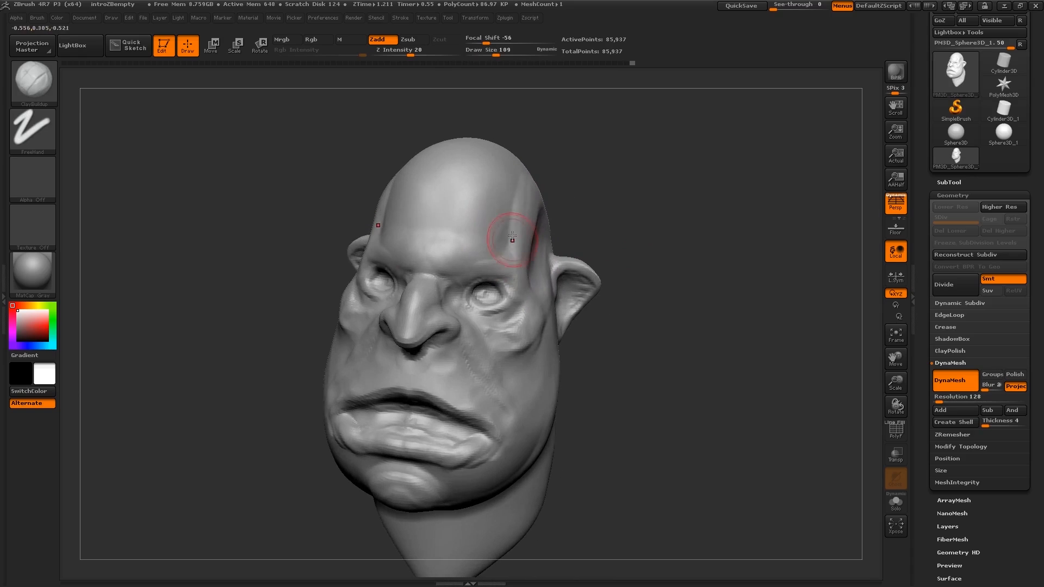
Step: Build up the central forehead above the brow with ClayBuildup at draw size 136
key(s)
mouse_move(508, 210)
mouse_down()
mouse_move(501, 231)
mouse_move(460, 218)
mouse_move(445, 197)
mouse_up()
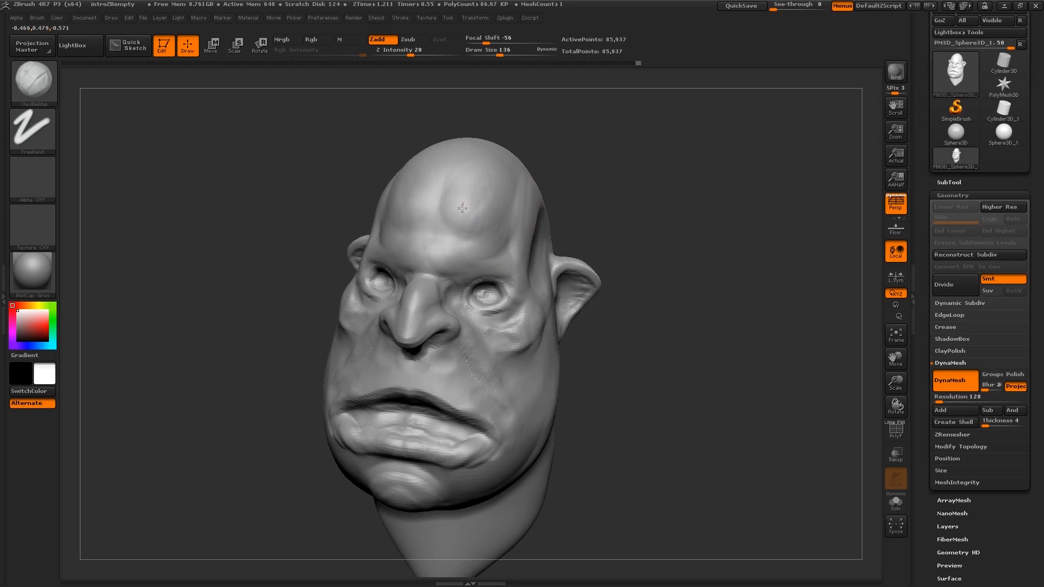
drag(463, 208, 477, 237)
right_drag(546, 237, 508, 241)
Step: Define the forehead's side edge down to the outer brow and temple with ClayBuildup at draw sizes 89 and 113
key(s)
drag(509, 241, 509, 253)
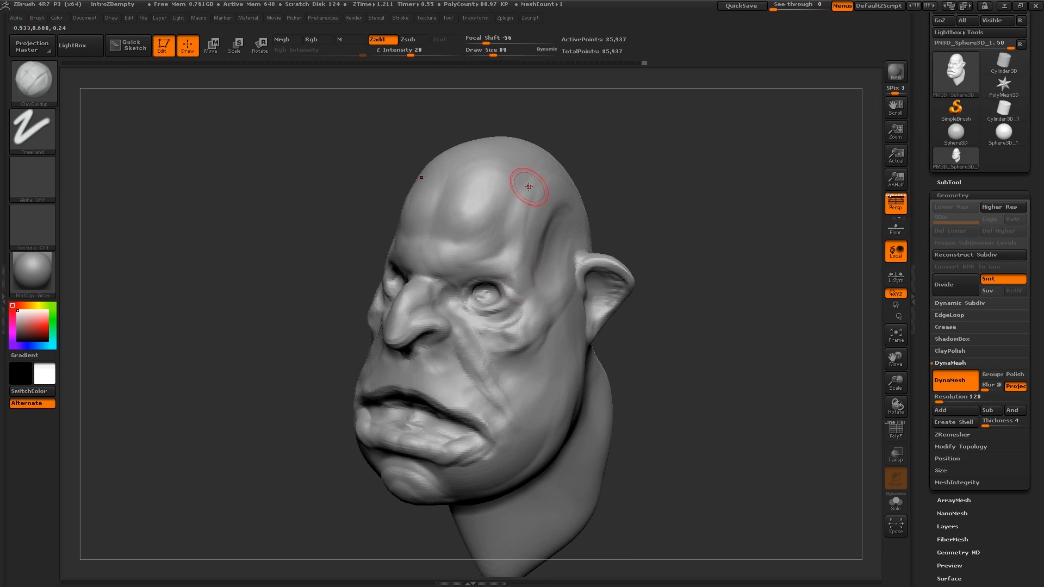
drag(537, 186, 515, 240)
right_drag(535, 276, 511, 269)
key(s)
drag(535, 250, 541, 249)
drag(568, 191, 546, 226)
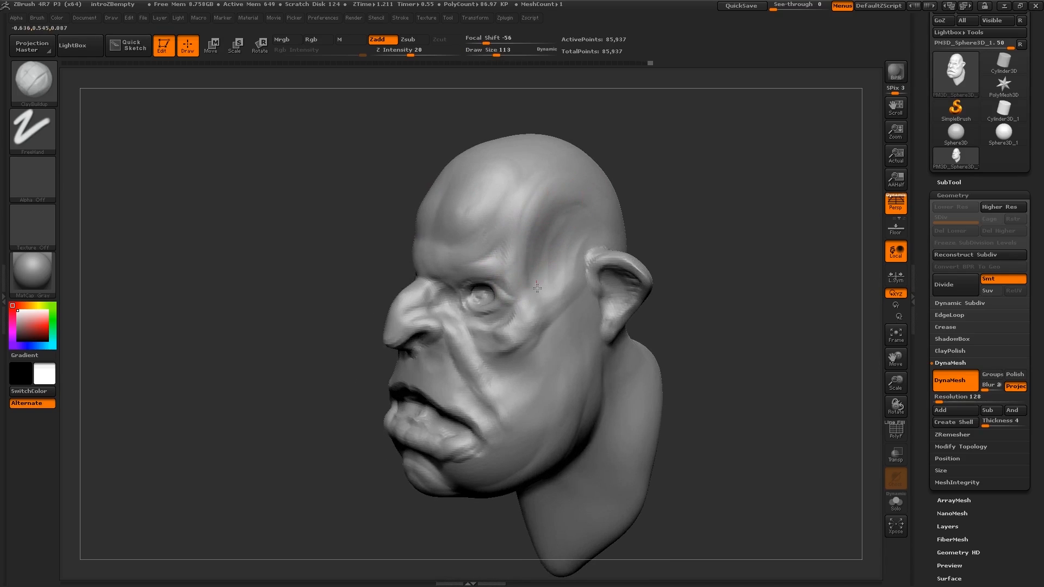
Step: Refine the cheekbone and the folds beneath the eye with ClayBuildup at draw sizes 86 and 65
right_drag(588, 293, 566, 306)
key(s)
drag(567, 306, 537, 318)
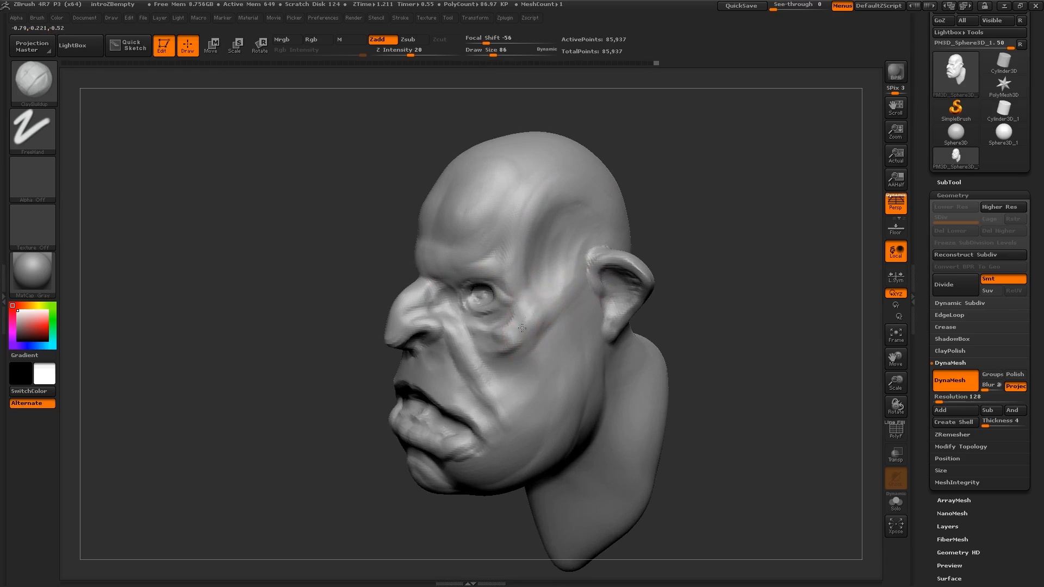
mouse_move(522, 328)
right_down()
mouse_move(551, 328)
mouse_move(535, 365)
mouse_move(512, 358)
mouse_move(541, 343)
right_up()
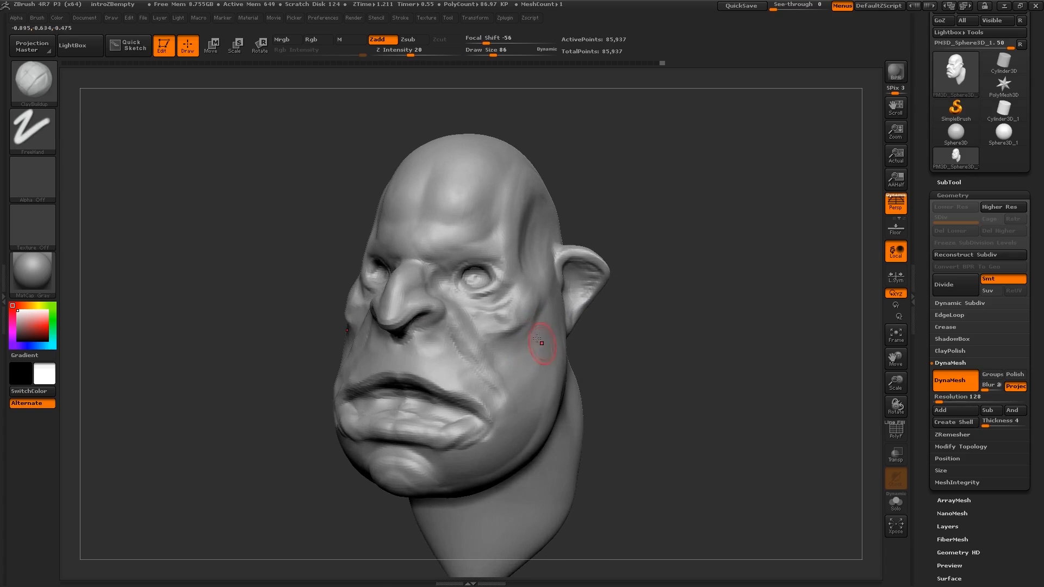
key(s)
drag(501, 314, 482, 308)
right_drag(484, 306, 506, 315)
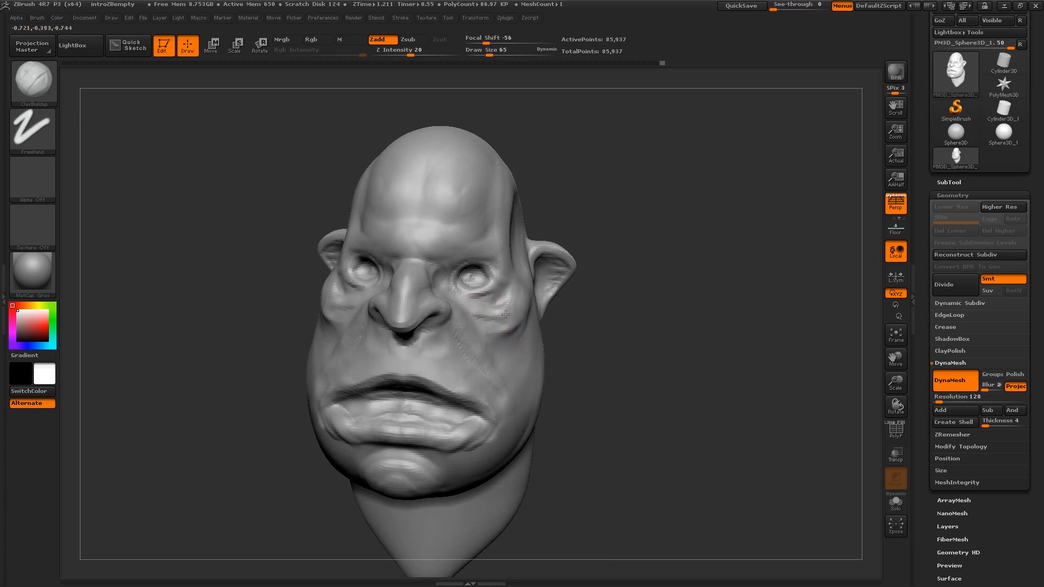
mouse_move(467, 267)
ctrl+right_down()
mouse_move(462, 307)
mouse_move(453, 303)
mouse_move(484, 324)
mouse_move(456, 330)
mouse_move(468, 335)
ctrl+right_up()
mouse_move(462, 434)
right_down()
mouse_move(453, 436)
mouse_move(479, 424)
right_up()
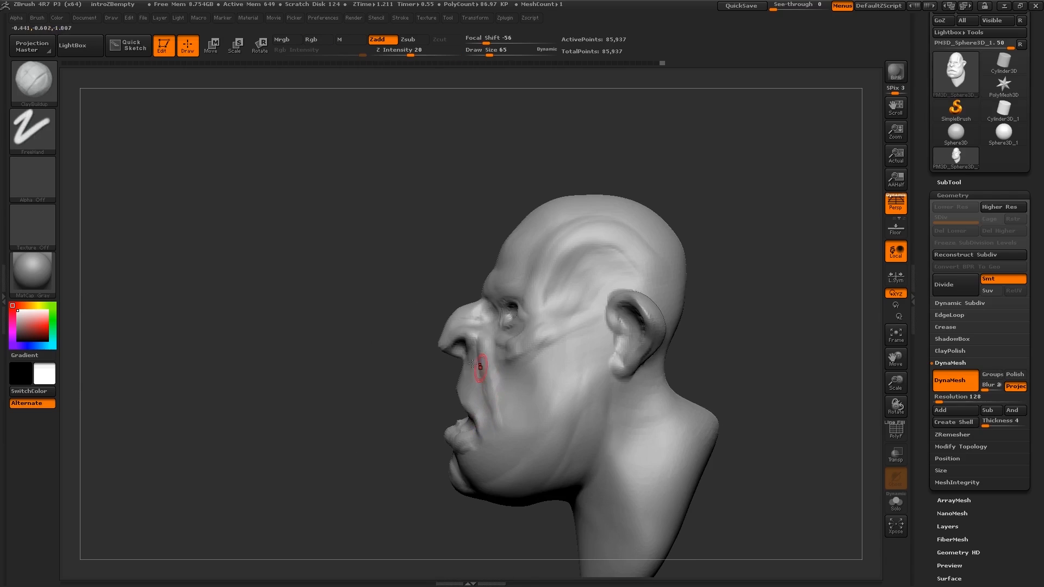
Step: Fill out the cheek beside the nasolabial fold down to the mouth corner with ClayBuildup at draw sizes 82 and 109
mouse_move(480, 364)
ctrl+right_down()
mouse_move(464, 378)
mouse_move(506, 368)
mouse_move(554, 386)
ctrl+right_up()
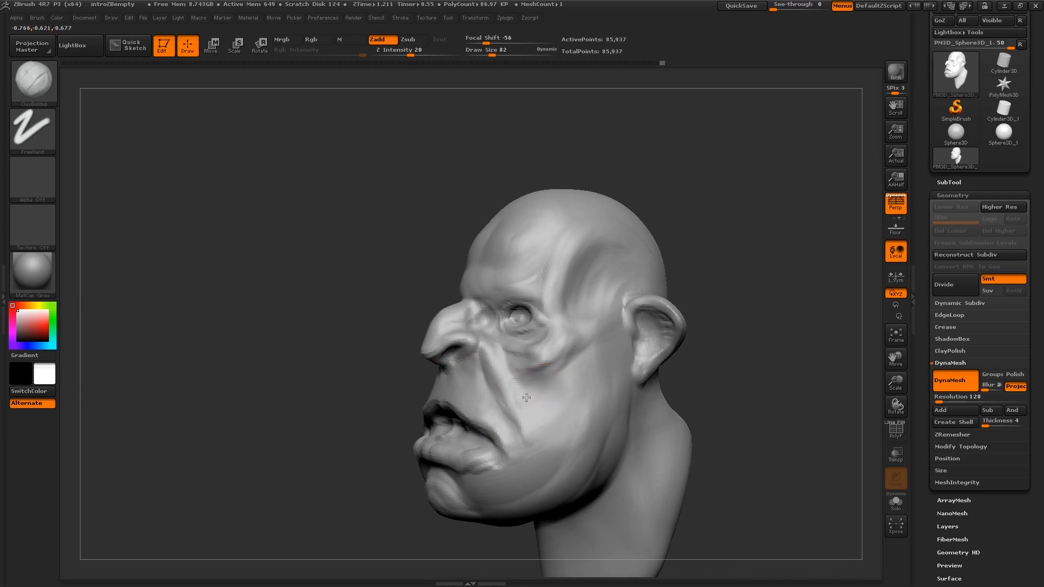
right_drag(536, 415, 549, 419)
key(s)
drag(537, 422, 541, 422)
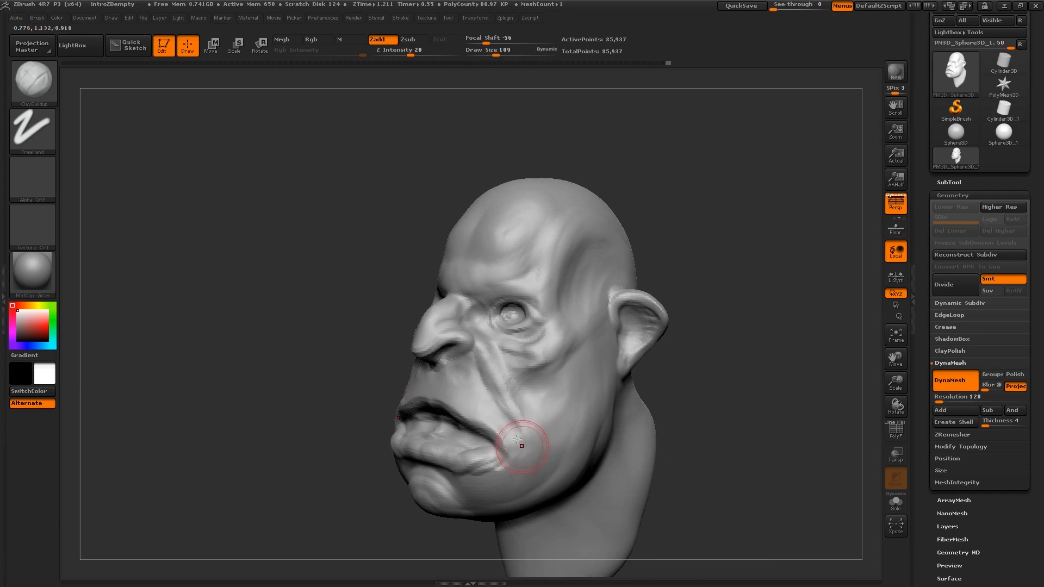
right_drag(517, 440, 446, 385)
Step: Sculpt the philtrum ridges between the nose and upper lip with ClayBuildup at draw size 65
key(s)
drag(446, 383, 440, 383)
mouse_move(438, 359)
right_down()
mouse_move(453, 386)
mouse_move(421, 368)
right_up()
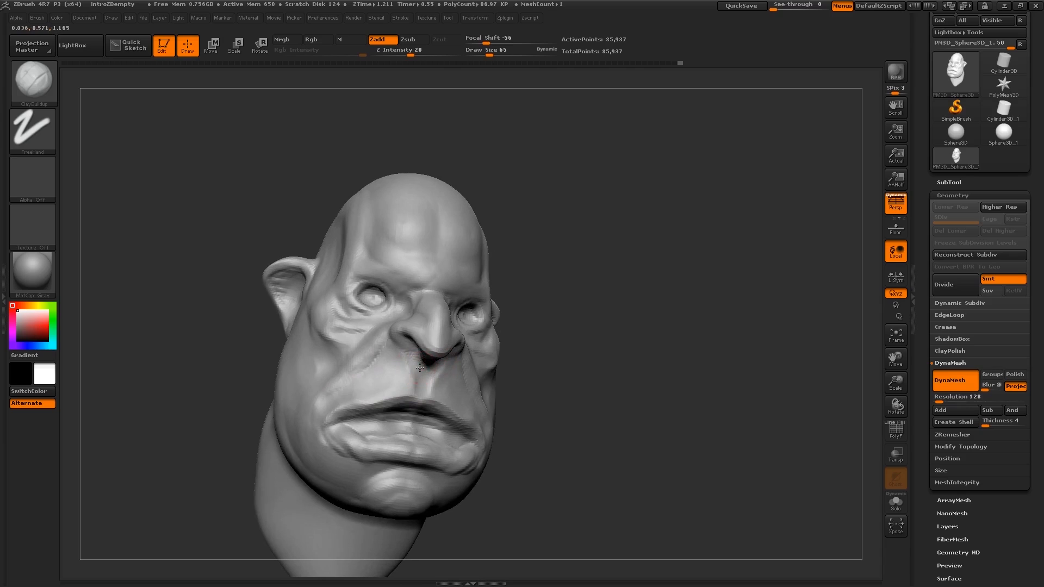
mouse_move(397, 363)
right_down()
mouse_move(408, 341)
mouse_move(442, 344)
mouse_move(440, 305)
mouse_move(395, 316)
right_up()
Step: Refine the mouth corner at draw size 53 and the underside of the nose tip at draw size 37 with ClayBuildup
key(bracketleft)
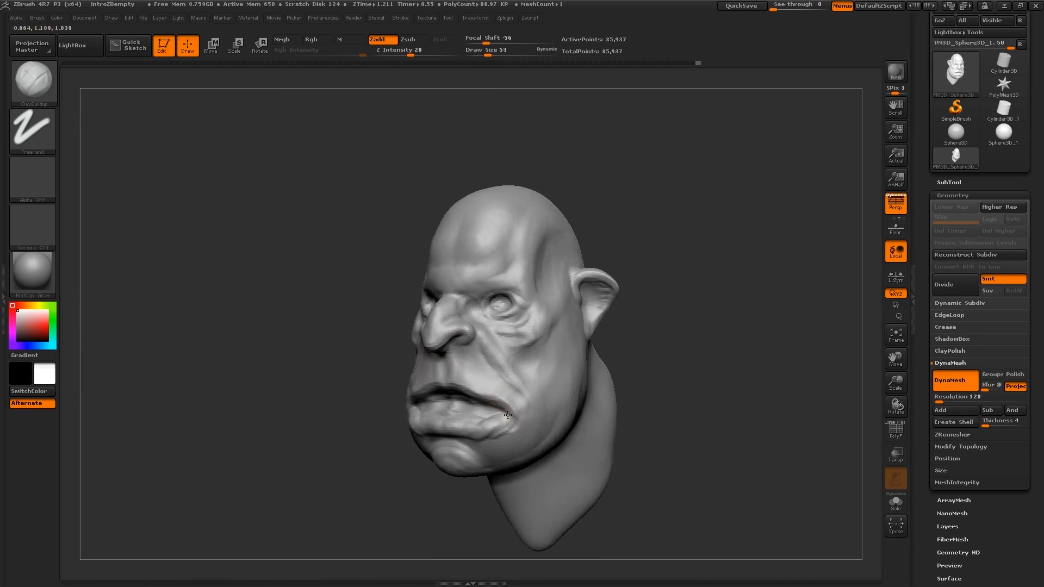
mouse_move(525, 411)
right_down()
mouse_move(505, 413)
mouse_move(517, 434)
right_up()
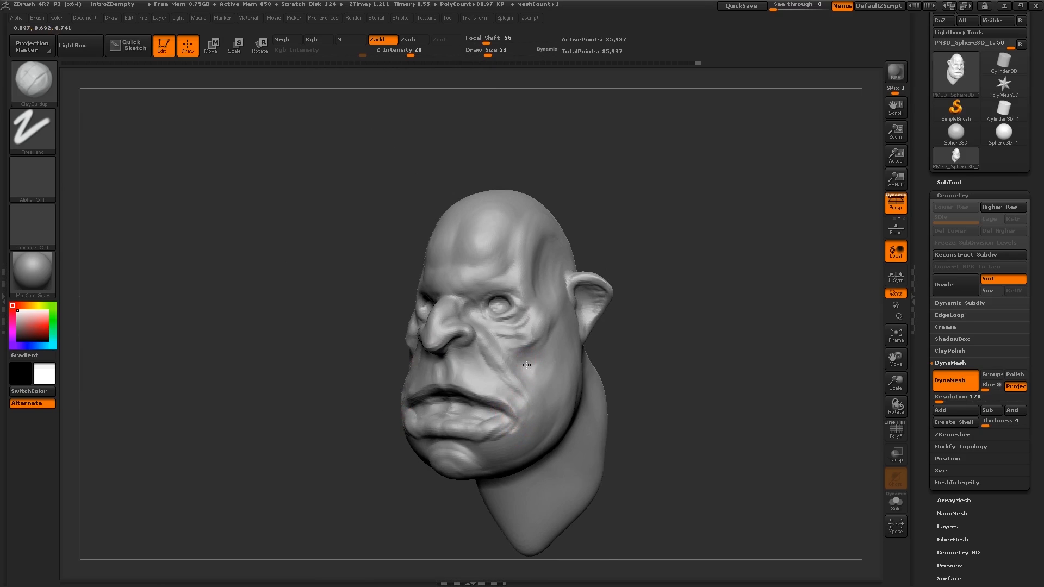
mouse_move(522, 364)
right_down()
mouse_move(535, 361)
mouse_move(447, 353)
mouse_move(464, 378)
mouse_move(467, 353)
mouse_move(476, 355)
mouse_move(465, 332)
mouse_move(478, 329)
right_up()
drag(503, 324, 488, 342)
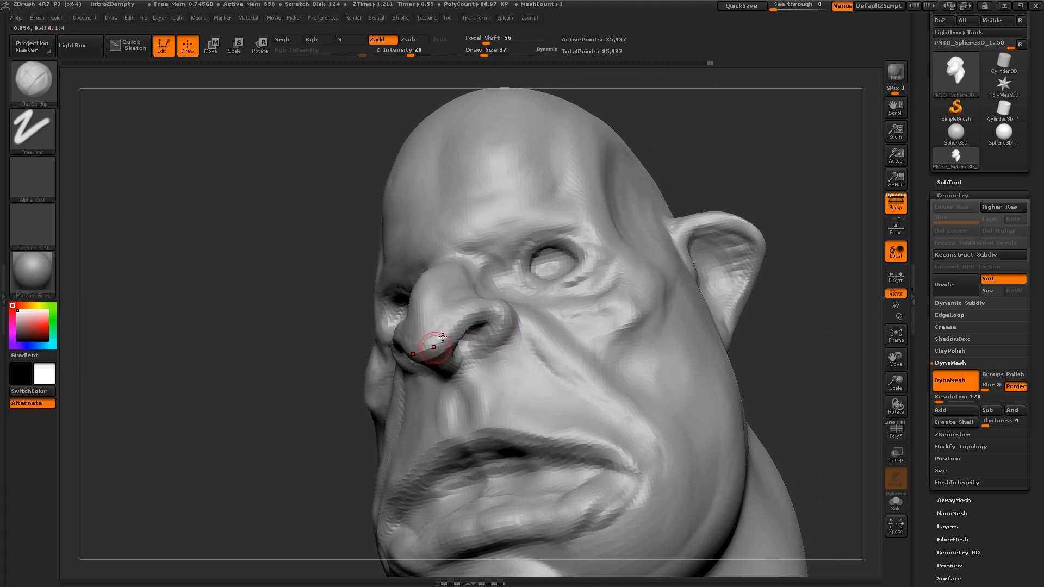
mouse_move(443, 337)
right_down()
mouse_move(454, 296)
mouse_move(497, 304)
mouse_move(501, 293)
mouse_move(498, 307)
mouse_move(531, 353)
mouse_move(526, 361)
mouse_move(532, 354)
right_up()
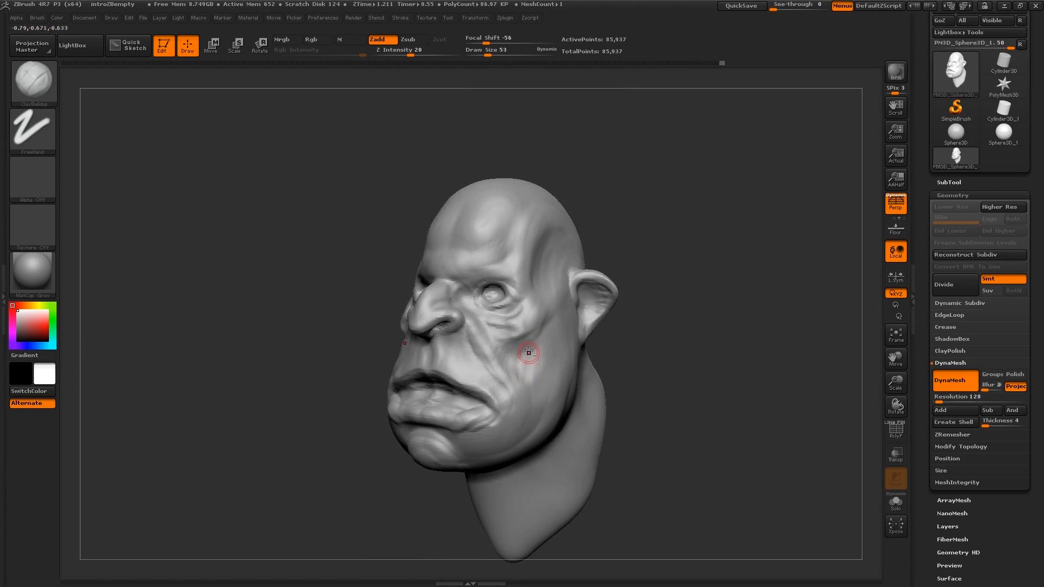
Step: Strengthen the cheekbone at draw size 89 and the outer brow at draw size 62 with ClayBuildup
mouse_move(525, 372)
right_down()
mouse_move(533, 357)
mouse_move(524, 387)
right_up()
key(s)
drag(541, 349, 547, 350)
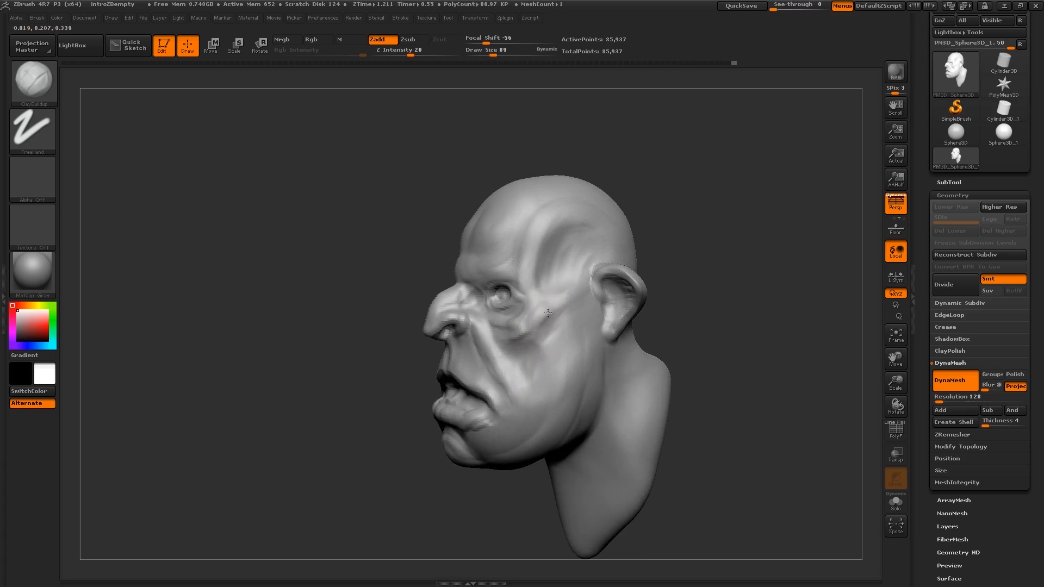
mouse_move(546, 299)
right_down()
mouse_move(533, 327)
mouse_move(550, 329)
mouse_move(521, 315)
right_up()
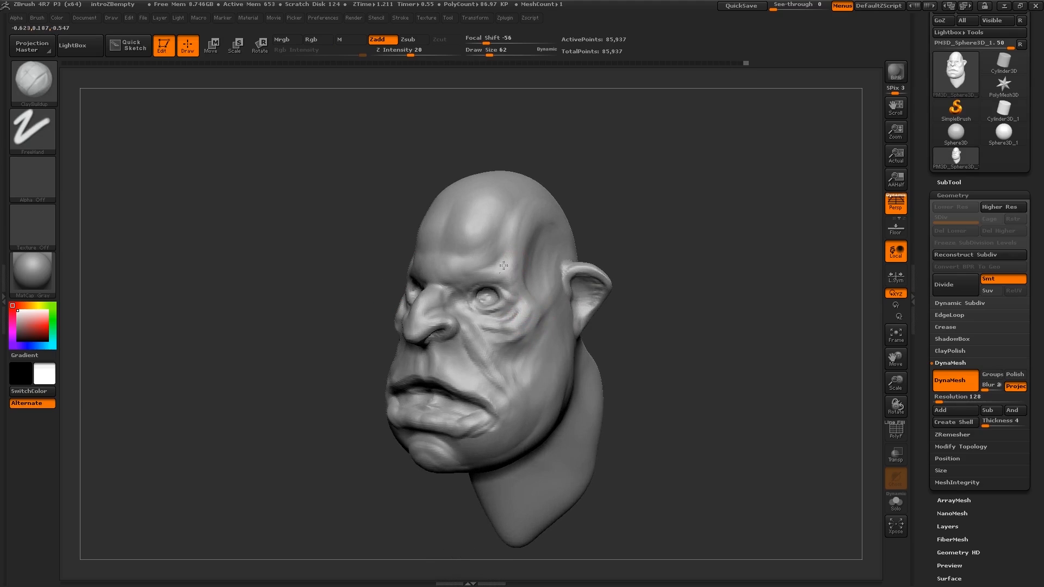
mouse_move(504, 266)
right_down()
mouse_move(509, 274)
mouse_move(482, 298)
mouse_move(517, 317)
mouse_move(506, 336)
mouse_move(499, 322)
right_up()
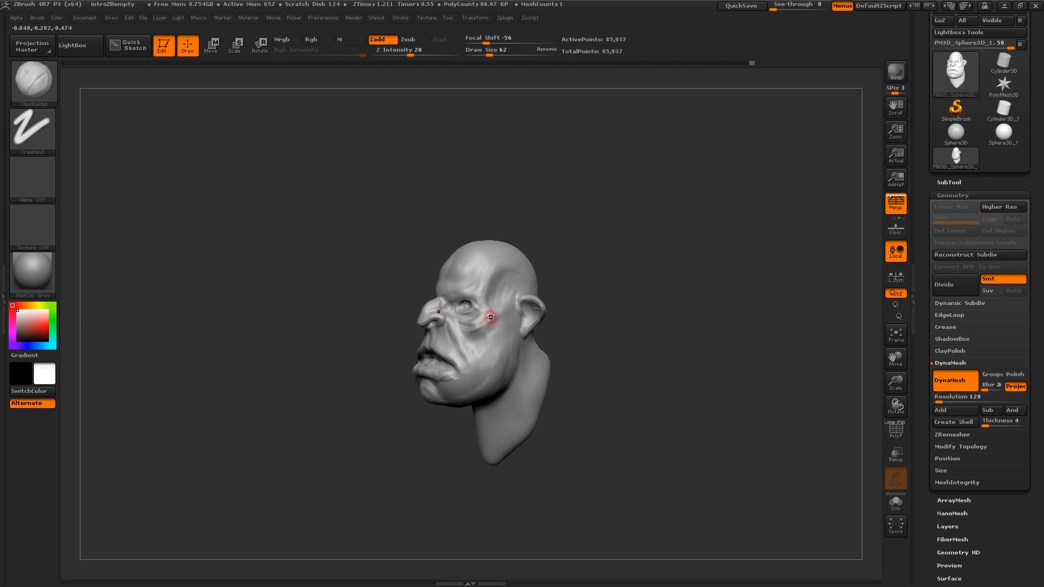
Step: Switch to the Move brush and reshape the forehead and skull profile with a large brush at draw size 476
key(b)
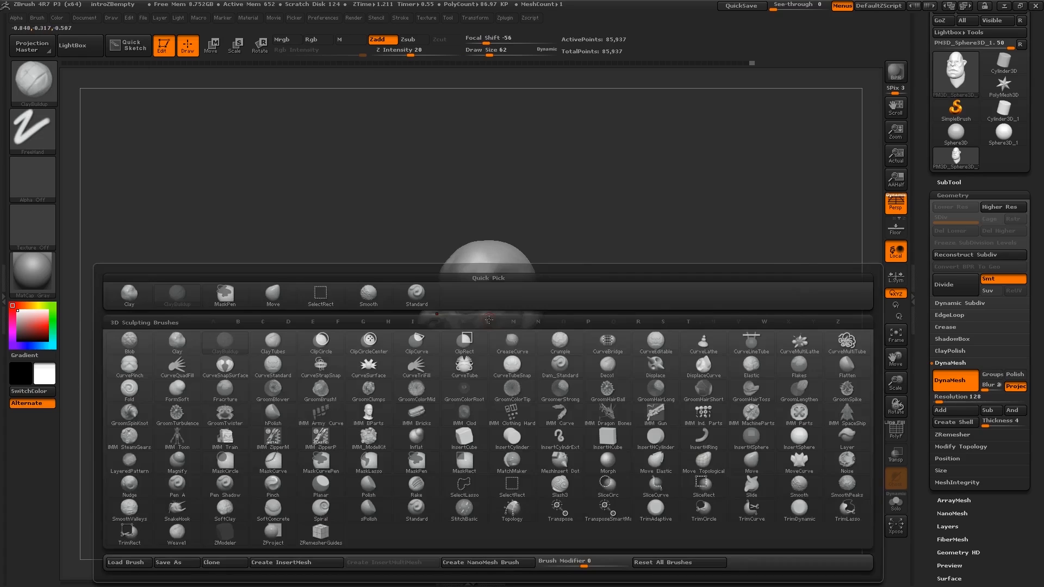
key(m)
key(v)
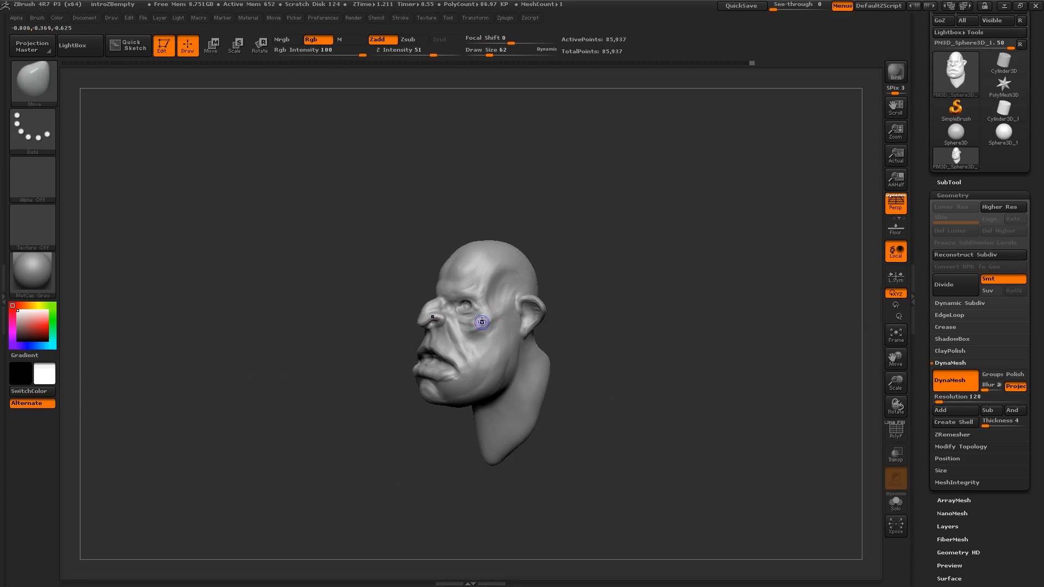
shift+right_drag(482, 322, 488, 334)
key(s)
mouse_move(435, 310)
mouse_down()
mouse_move(468, 306)
mouse_move(447, 287)
mouse_move(463, 259)
mouse_up()
key(s)
key(s)
key(s)
key(s)
drag(471, 257, 476, 249)
Step: Push the sides of the forehead outward above the temples with the Move brush at draw size 277
right_drag(458, 283, 452, 312)
key(s)
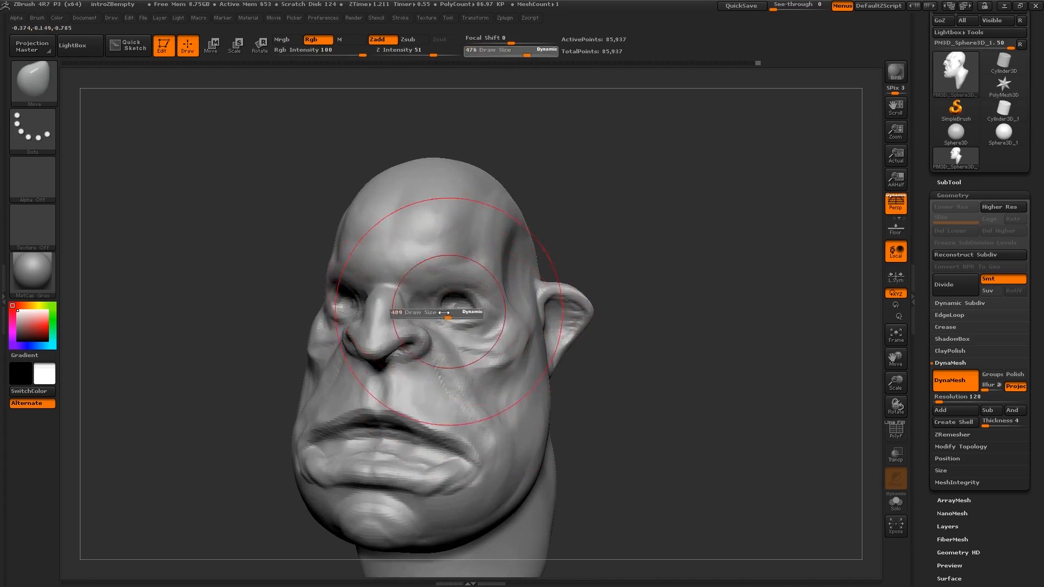
key(s)
drag(452, 312, 430, 301)
right_drag(446, 304, 476, 284)
key(s)
drag(476, 284, 485, 284)
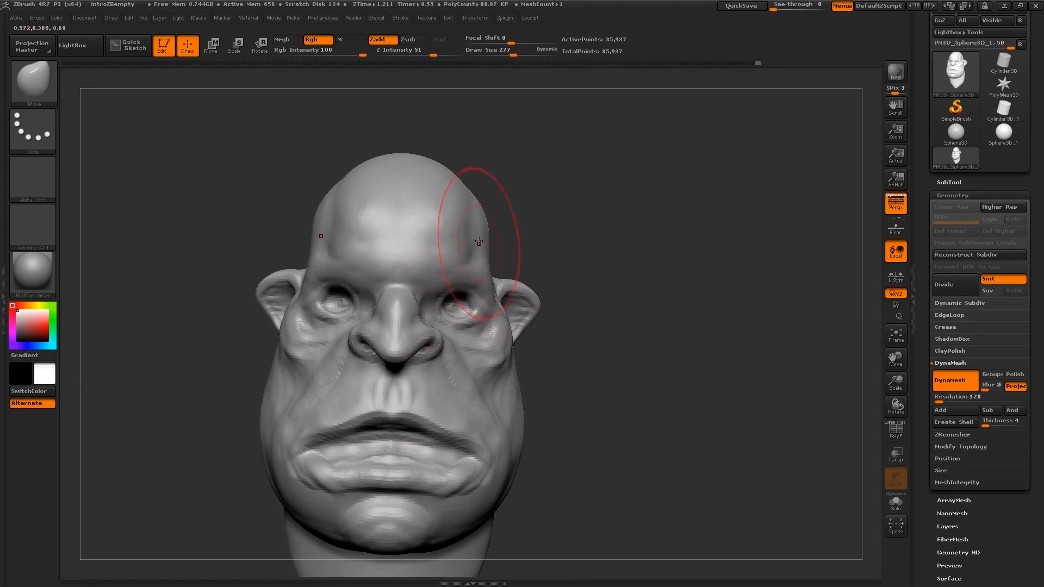
drag(481, 242, 491, 241)
right_drag(527, 238, 503, 228)
drag(515, 217, 517, 220)
key(s)
drag(516, 223, 525, 206)
Step: Adjust the side of the face between the cheekbone and ear with the Move brush, starting at draw size 192
right_drag(582, 280, 573, 291)
key(s)
drag(573, 292, 558, 291)
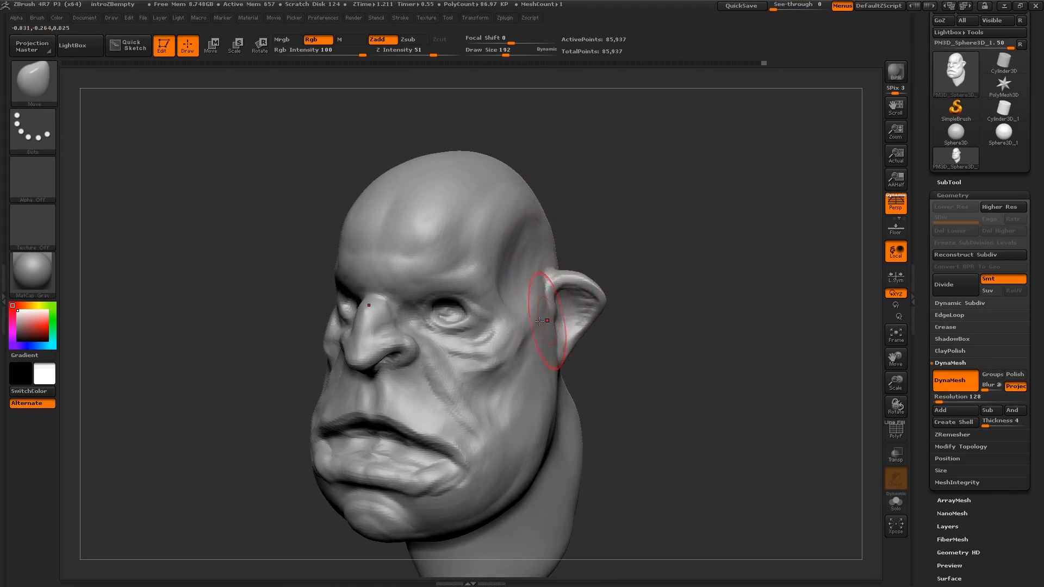
right_drag(543, 334, 528, 336)
drag(521, 353, 524, 350)
key(s)
drag(519, 345, 529, 348)
Step: Pull the upper ear outward into a point and tuck in its lower rim with the Move brush, reducing the draw size to 75
right_drag(580, 321, 551, 312)
key(s)
drag(550, 311, 554, 310)
right_drag(554, 304, 588, 296)
key(s)
mouse_move(597, 282)
mouse_down()
mouse_move(586, 281)
mouse_move(640, 283)
mouse_move(619, 317)
mouse_up()
key(s)
key(s)
key(s)
key(s)
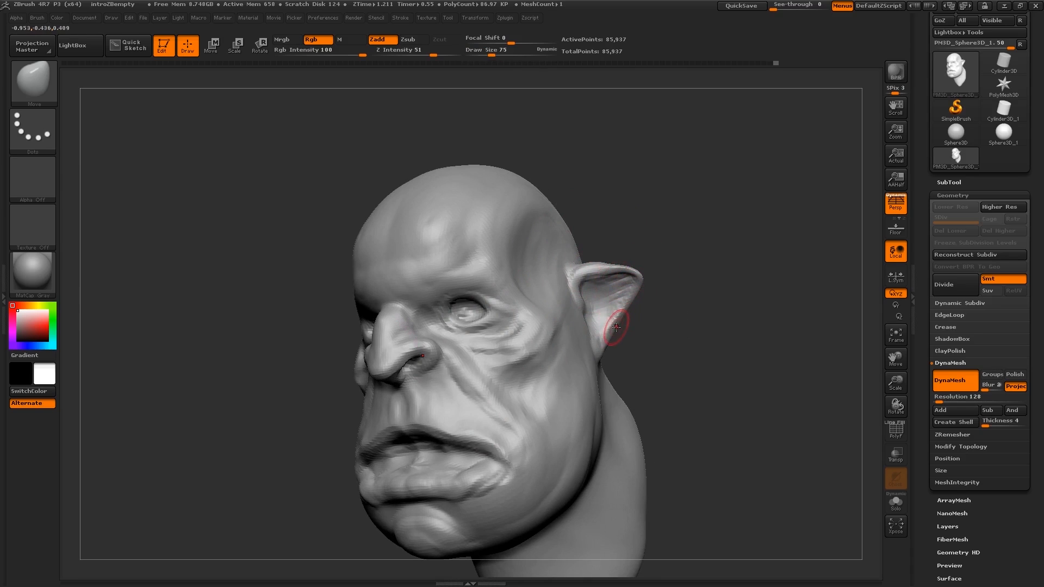
Step: Reshape the earlobe and its attachment to the head with the Move brush at draw size 113
right_drag(609, 323, 562, 330)
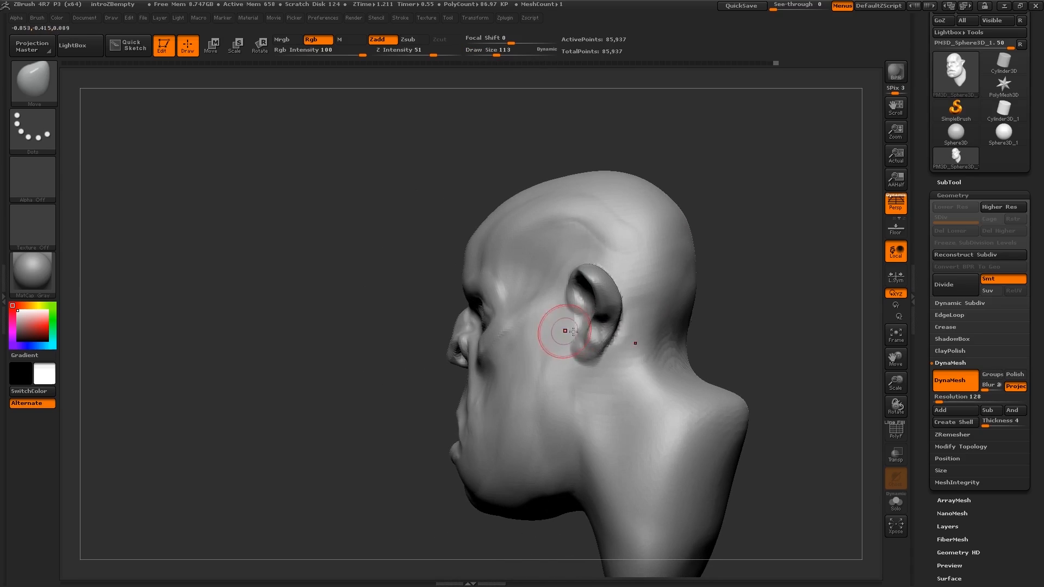
shift+drag(617, 332, 616, 333)
mouse_move(612, 330)
right_down()
mouse_move(622, 322)
mouse_move(588, 318)
mouse_move(605, 311)
mouse_move(592, 330)
mouse_move(616, 327)
mouse_move(605, 324)
mouse_move(592, 352)
right_up()
Step: Enlarge the Move brush, stretch the ear tip farther outward and adjust the ear's upper edge
key(bracketright)
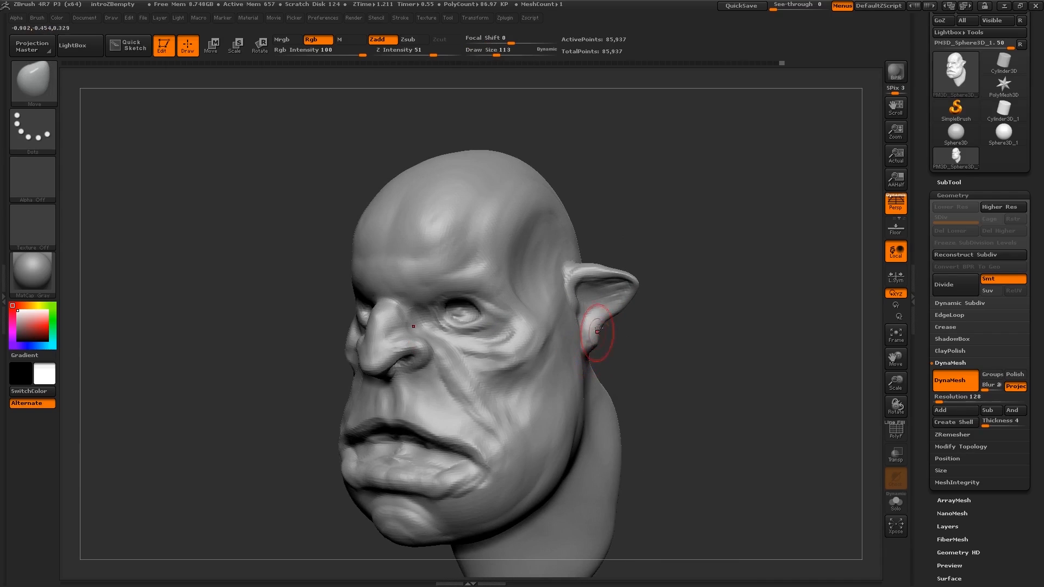
drag(631, 280, 645, 278)
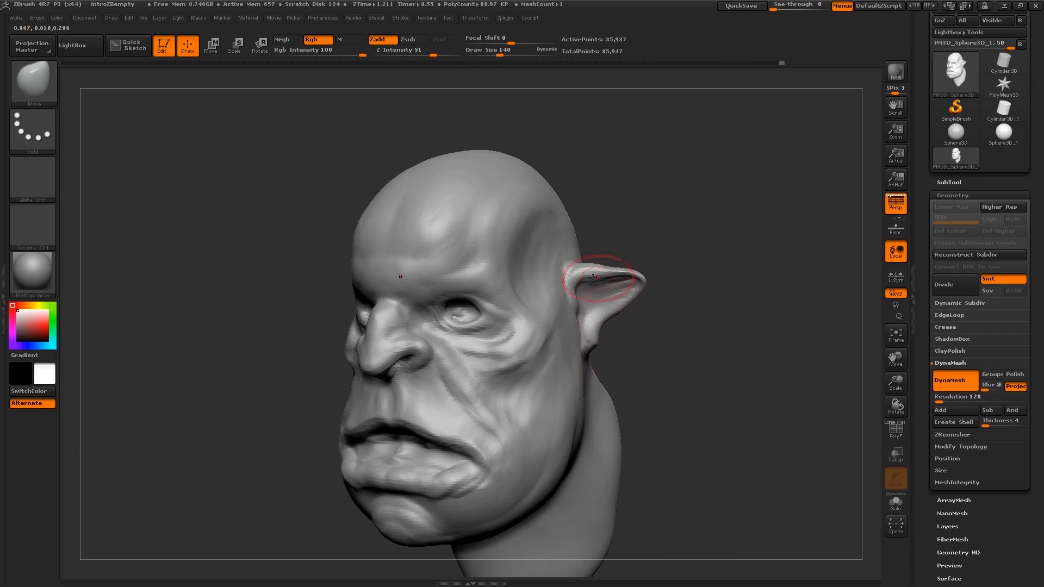
right_drag(577, 290, 608, 256)
mouse_move(605, 257)
mouse_down()
mouse_move(600, 248)
mouse_move(597, 261)
mouse_up()
right_drag(575, 289, 630, 263)
Step: Refine the pointed ear's tip and outer edge with the Move brush at draw size 145
key(s)
drag(655, 271, 649, 274)
ctrl+right_drag(643, 275, 612, 279)
mouse_move(612, 279)
shift+right_down()
mouse_move(639, 282)
mouse_move(612, 280)
shift+right_up()
ctrl+right_drag(612, 280, 634, 281)
key(s)
mouse_move(627, 275)
mouse_down()
mouse_move(629, 264)
mouse_move(637, 292)
mouse_up()
shift+right_drag(595, 331, 574, 327)
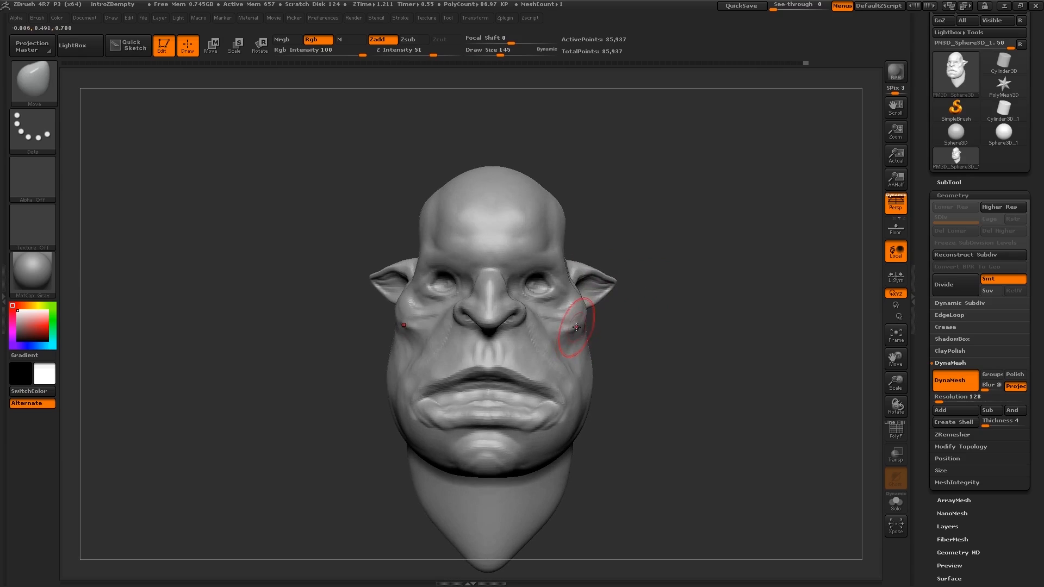
Step: Adjust the width of the cheekbones with the Move brush at draw size 197
key(s)
drag(573, 326, 579, 324)
right_drag(579, 321, 568, 308)
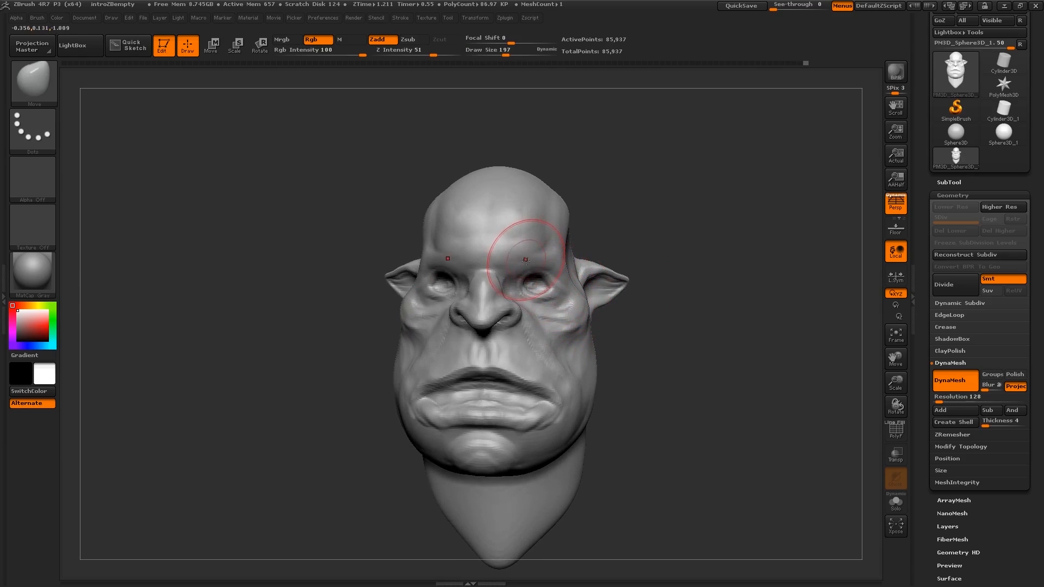
Step: Adjust the brow and eye-socket area with the Move brush, varying the draw size between 122 and 160
right_drag(526, 260, 535, 284)
key(s)
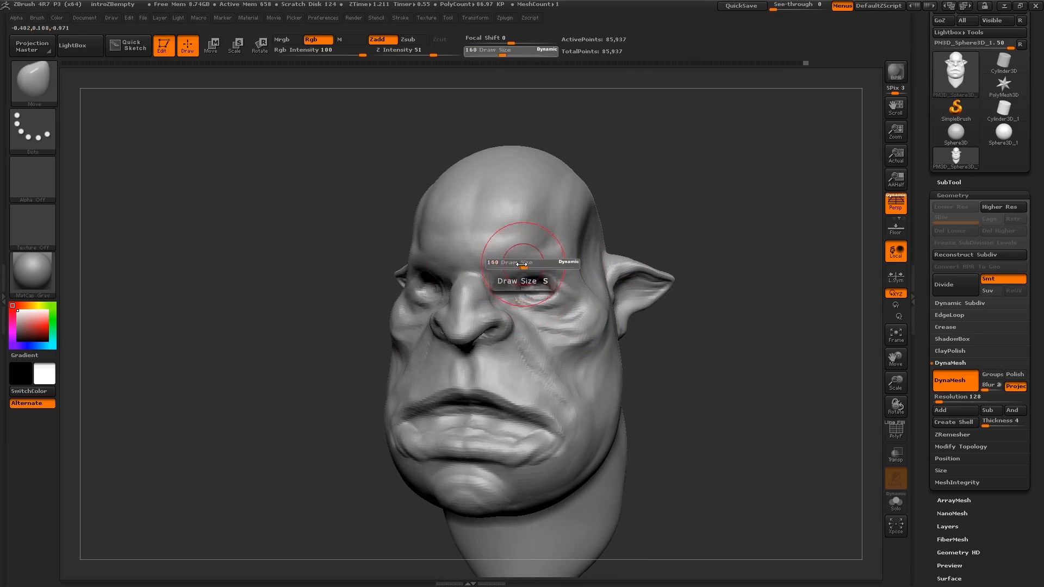
mouse_move(525, 266)
mouse_down()
mouse_move(508, 267)
mouse_move(561, 265)
mouse_up()
right_drag(560, 265, 536, 268)
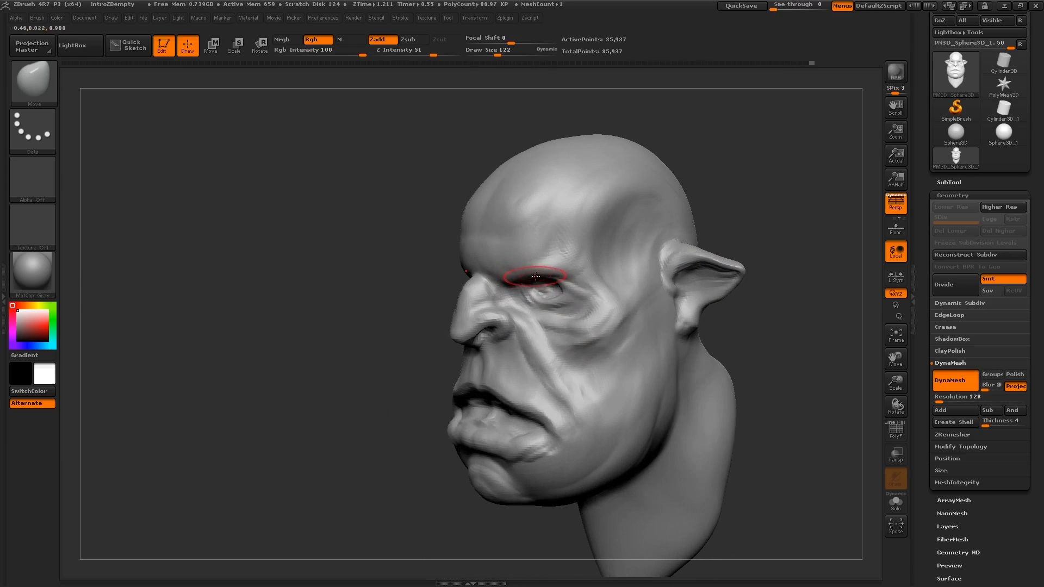
key(s)
drag(541, 275, 536, 276)
mouse_move(546, 268)
right_down()
mouse_move(532, 244)
mouse_move(585, 261)
right_up()
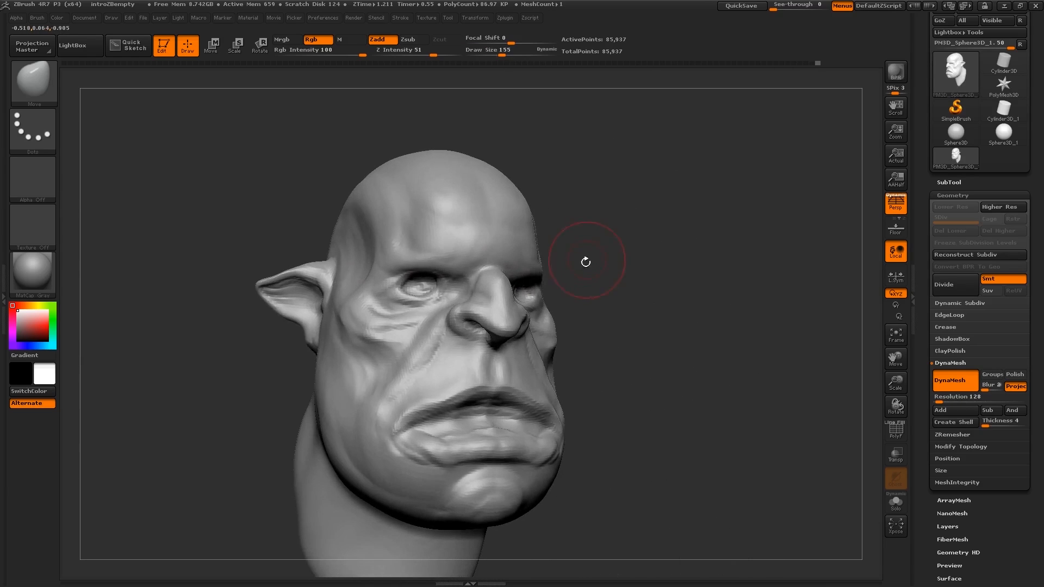
mouse_move(558, 295)
ctrl+right_down()
mouse_move(567, 274)
mouse_move(523, 323)
mouse_move(538, 287)
mouse_move(548, 321)
mouse_move(550, 288)
mouse_move(504, 240)
mouse_move(603, 288)
mouse_move(591, 344)
mouse_move(550, 339)
mouse_move(618, 327)
mouse_move(538, 285)
mouse_move(564, 303)
mouse_move(536, 304)
mouse_move(554, 304)
ctrl+right_up()
key(bracketleft)
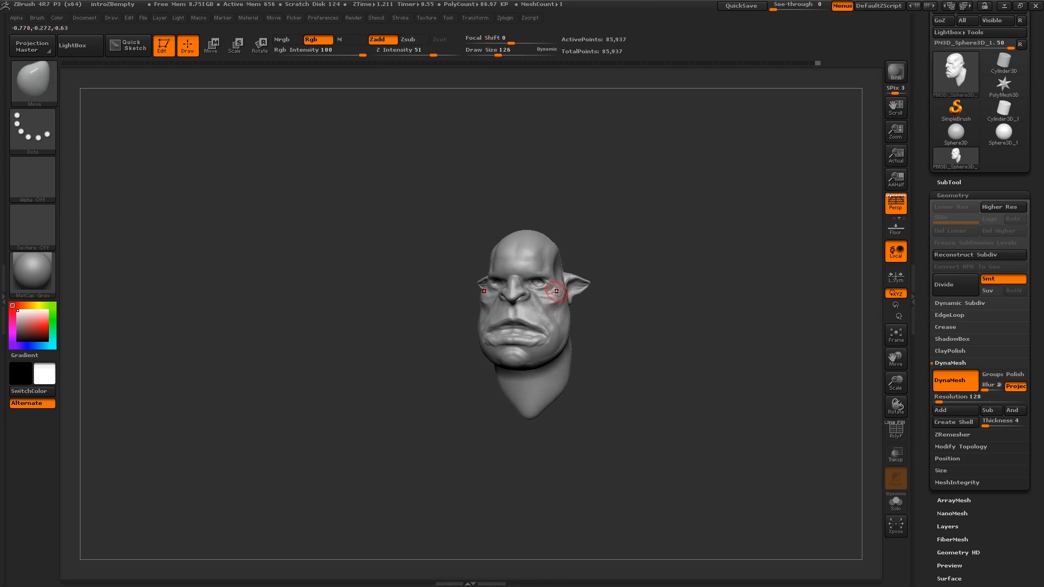
Step: Nudge the brow ridge above the eye slightly downward with the Move brush at a smaller draw size
mouse_move(546, 294)
ctrl+right_down()
mouse_move(549, 324)
mouse_move(522, 291)
mouse_move(525, 267)
mouse_move(569, 285)
mouse_move(564, 278)
ctrl+right_up()
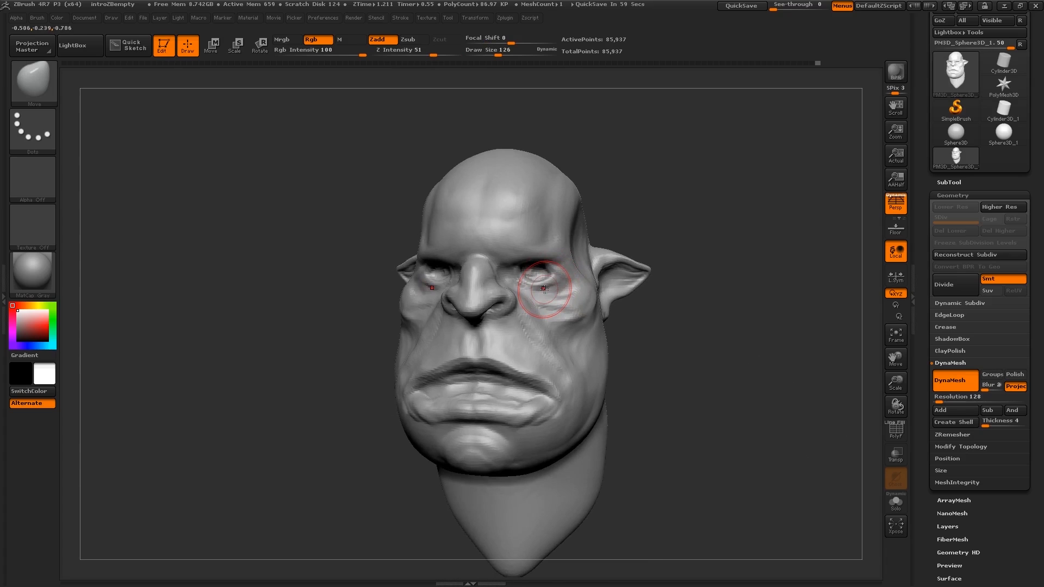
mouse_move(571, 311)
ctrl+right_down()
mouse_move(540, 297)
mouse_move(543, 305)
mouse_move(443, 303)
mouse_move(508, 295)
mouse_move(491, 288)
mouse_move(532, 317)
mouse_move(560, 283)
mouse_move(530, 266)
mouse_move(579, 280)
mouse_move(549, 299)
mouse_move(582, 296)
mouse_move(553, 286)
mouse_move(546, 264)
ctrl+right_up()
drag(546, 262, 548, 271)
mouse_move(548, 272)
ctrl+right_down()
mouse_move(518, 303)
mouse_move(587, 300)
ctrl+right_up()
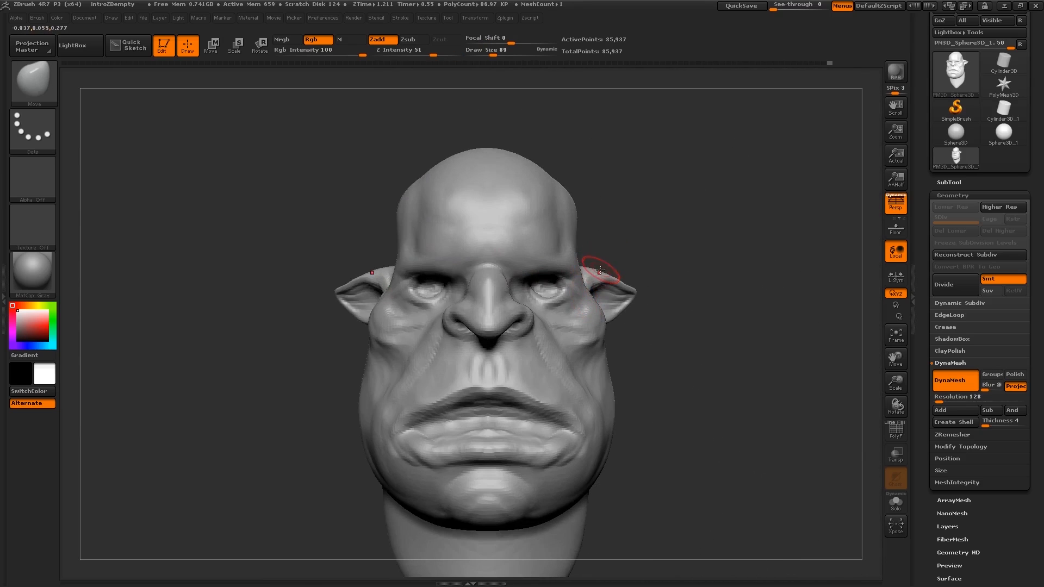
right_drag(601, 261, 613, 268)
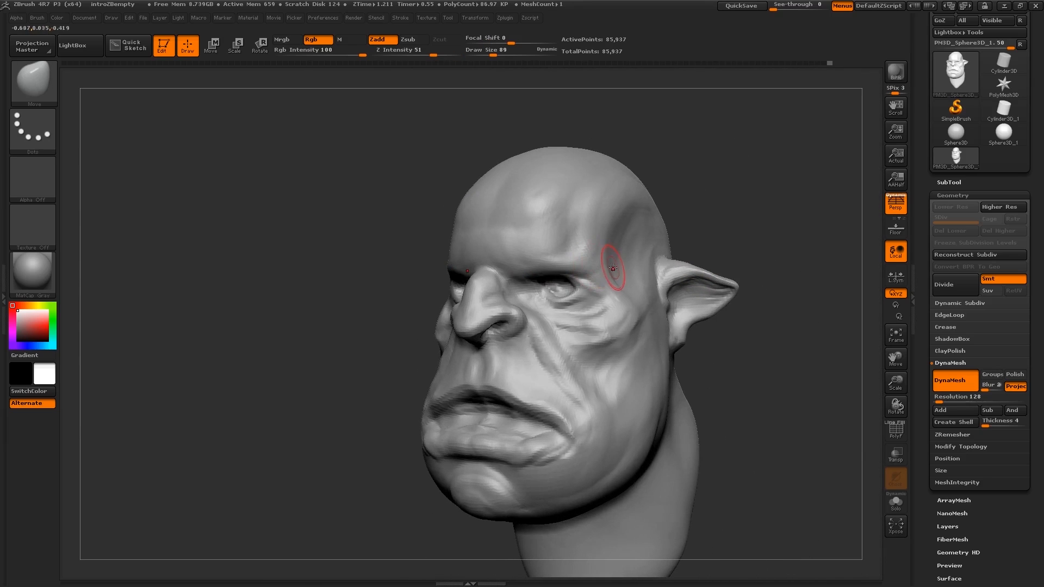
Step: Convert the primitive Sphere3D_1 to a PolyMesh3D and switch back to the sculpted head tool
click(985, 139)
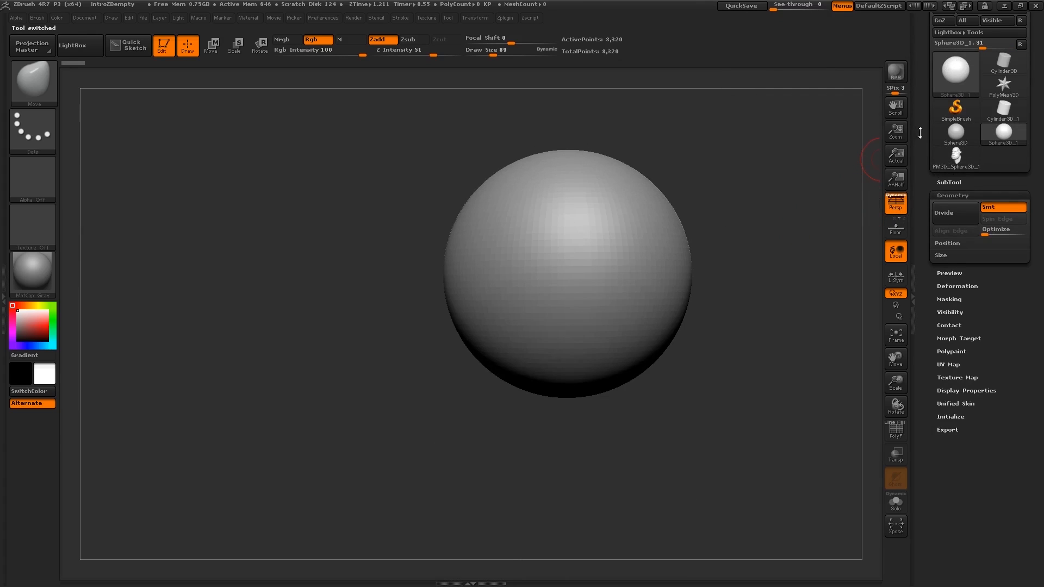
drag(921, 133, 938, 153)
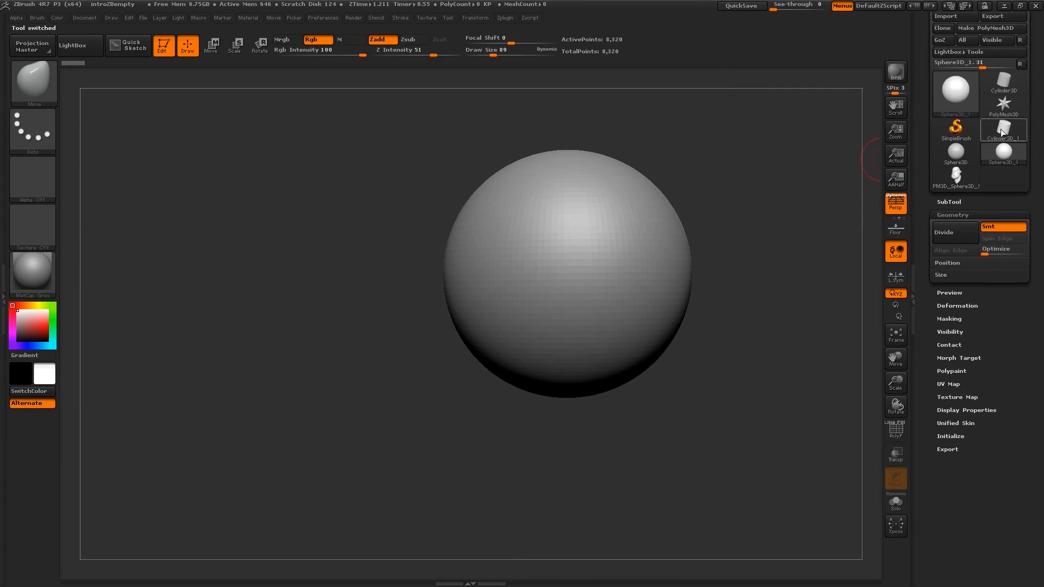
click(999, 29)
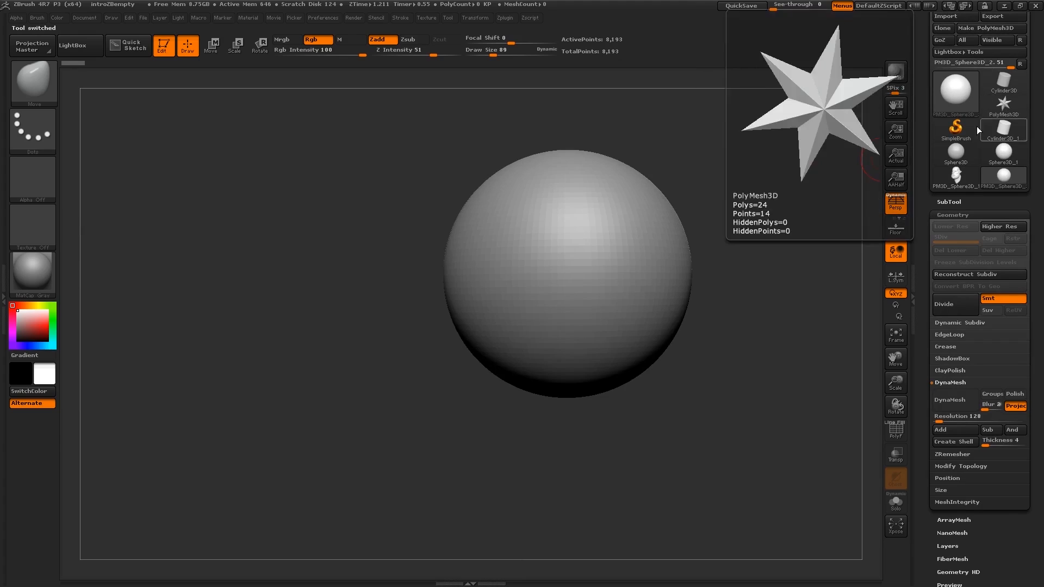
click(956, 177)
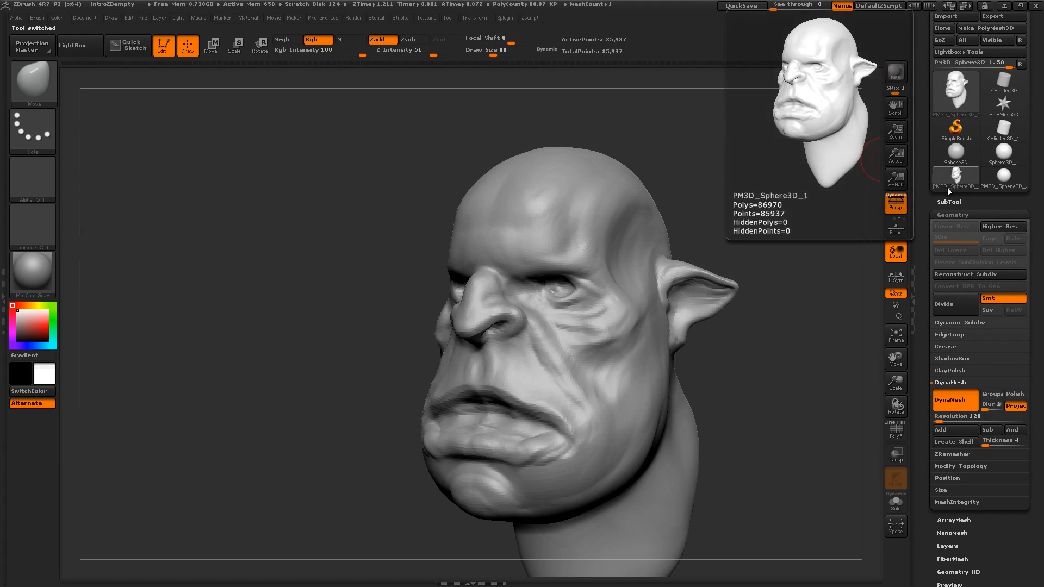
Step: Append the new polymesh sphere as a subtool of the head and make it the active subtool
scroll(930, 185, down, 2)
click(949, 169)
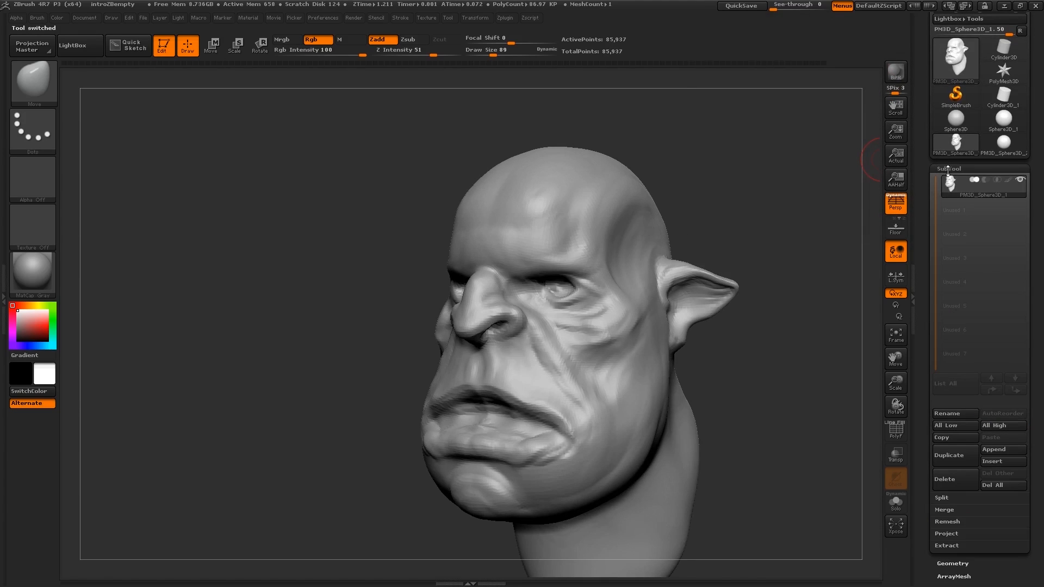
scroll(923, 241, down, 2)
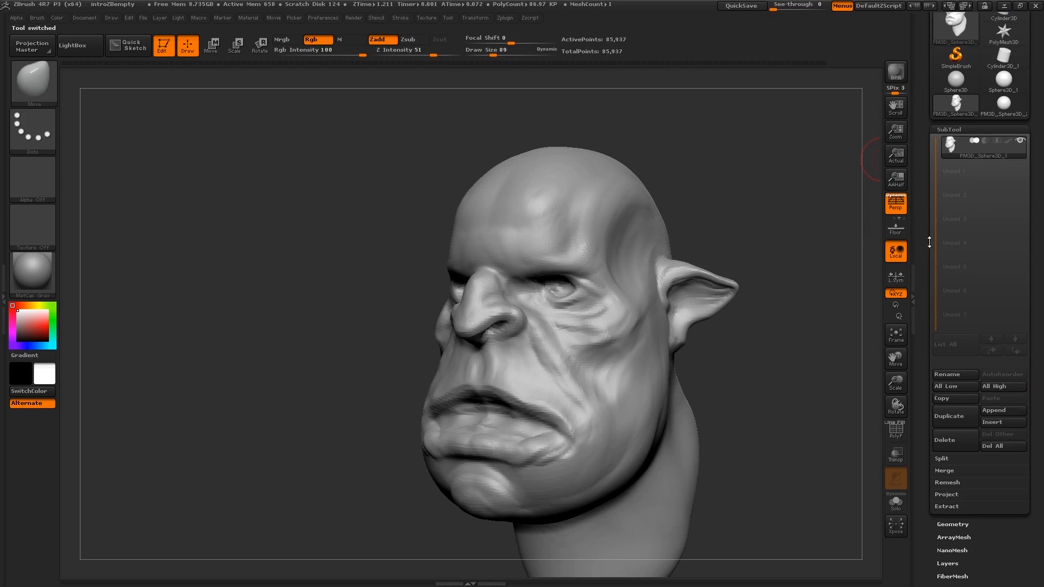
click(995, 411)
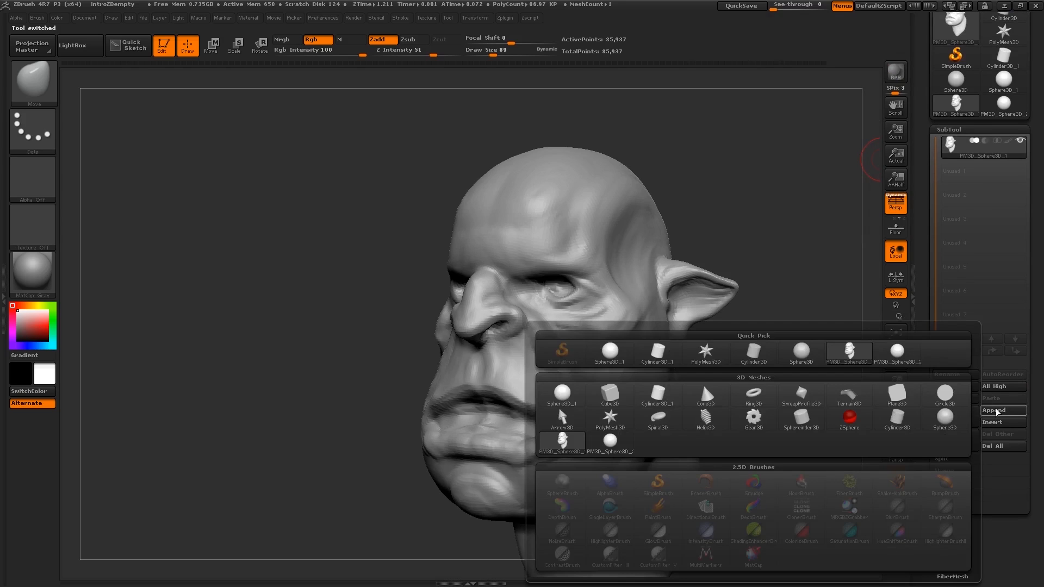
click(898, 357)
mouse_move(634, 313)
right_down()
mouse_move(623, 300)
mouse_move(652, 258)
mouse_move(685, 240)
right_up()
alt+click(609, 283)
Step: Move the sphere forward out of the skull toward the face with a horizontal Transpose line in side view
key(w)
drag(750, 248, 649, 255)
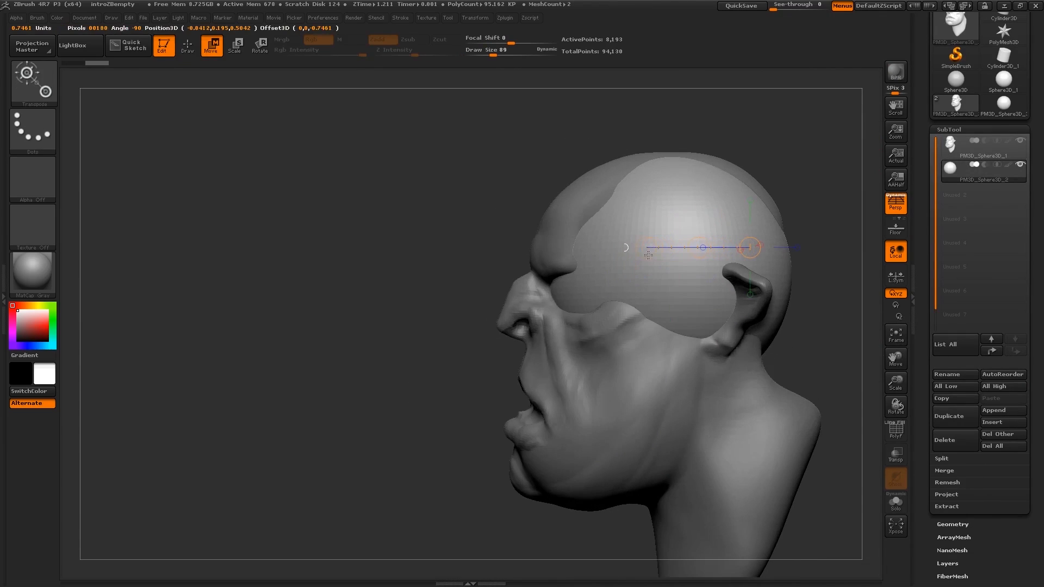
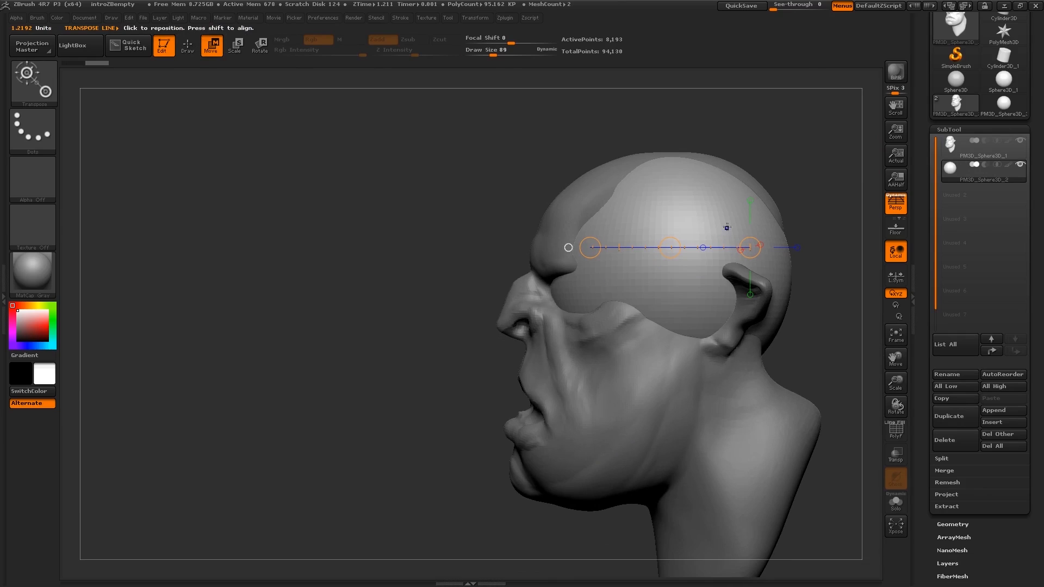
drag(726, 222, 599, 222)
right_drag(642, 278, 550, 382)
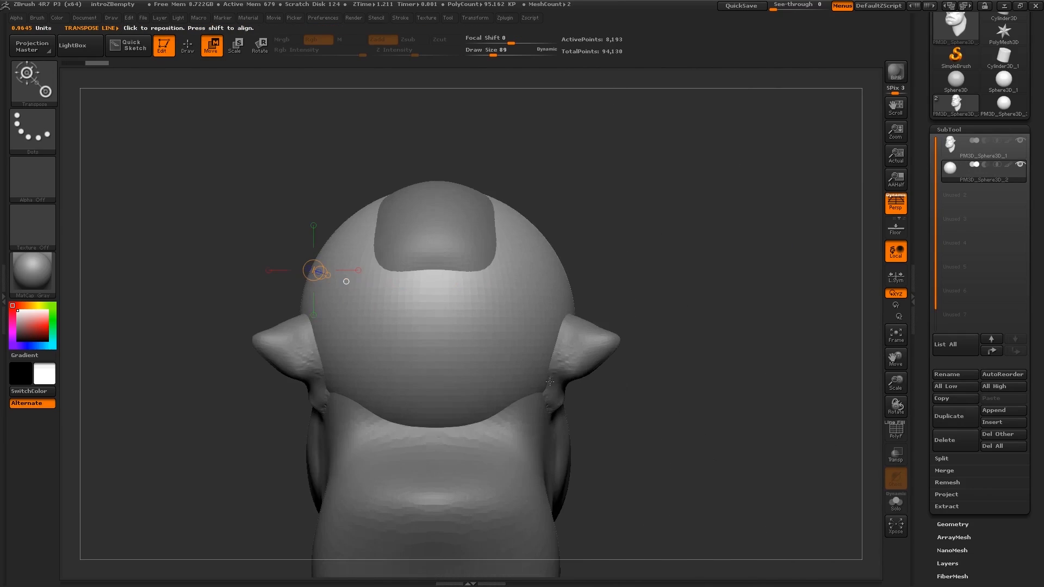
right_drag(480, 408, 546, 403)
alt+right_drag(481, 396, 597, 293)
shift+drag(675, 249, 504, 248)
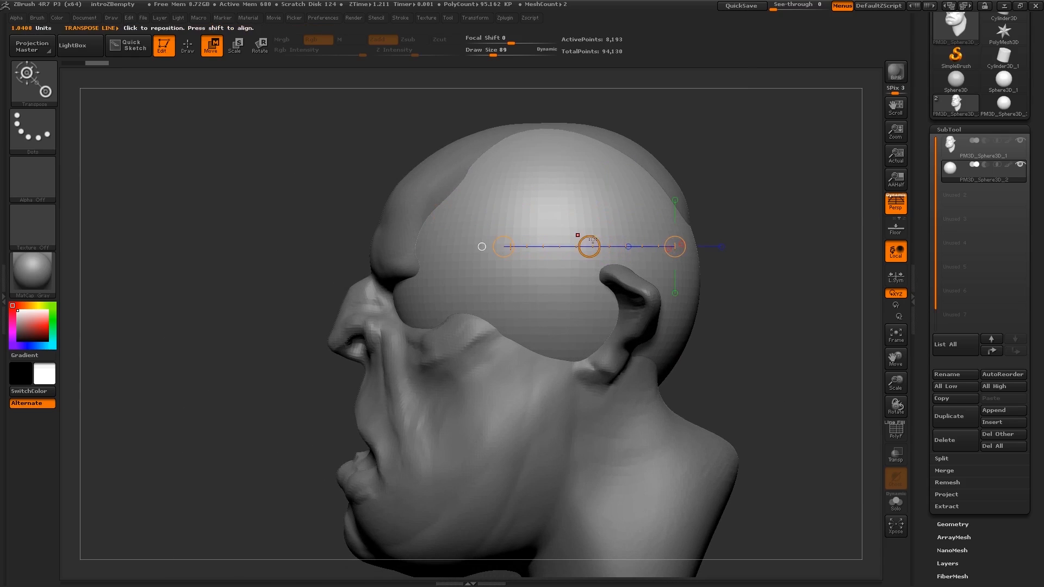
drag(588, 248, 474, 250)
Step: Scale the sphere down to roughly eyeball size with a diagonal Transpose line
key(e)
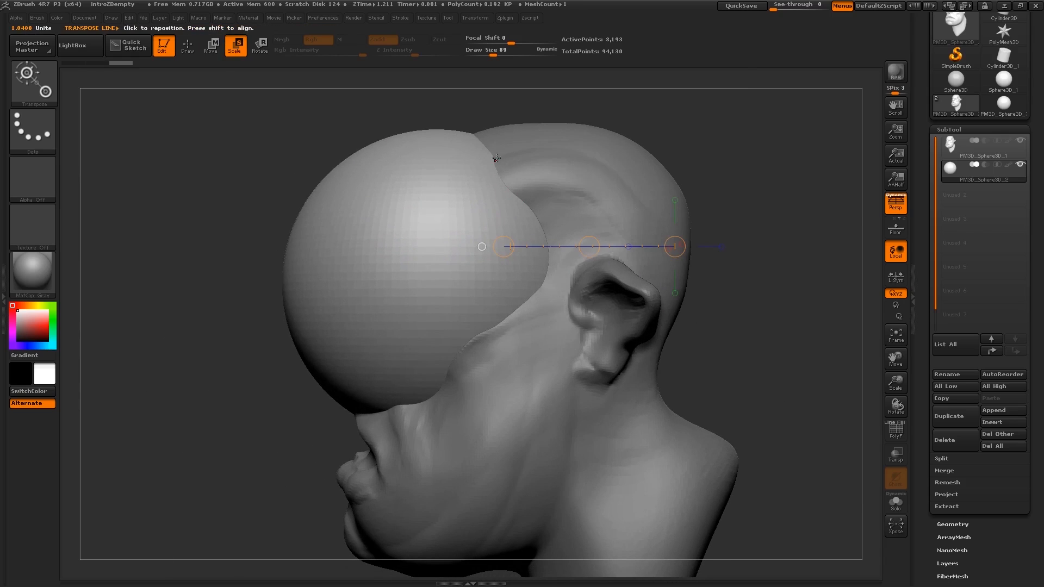
drag(493, 146, 356, 365)
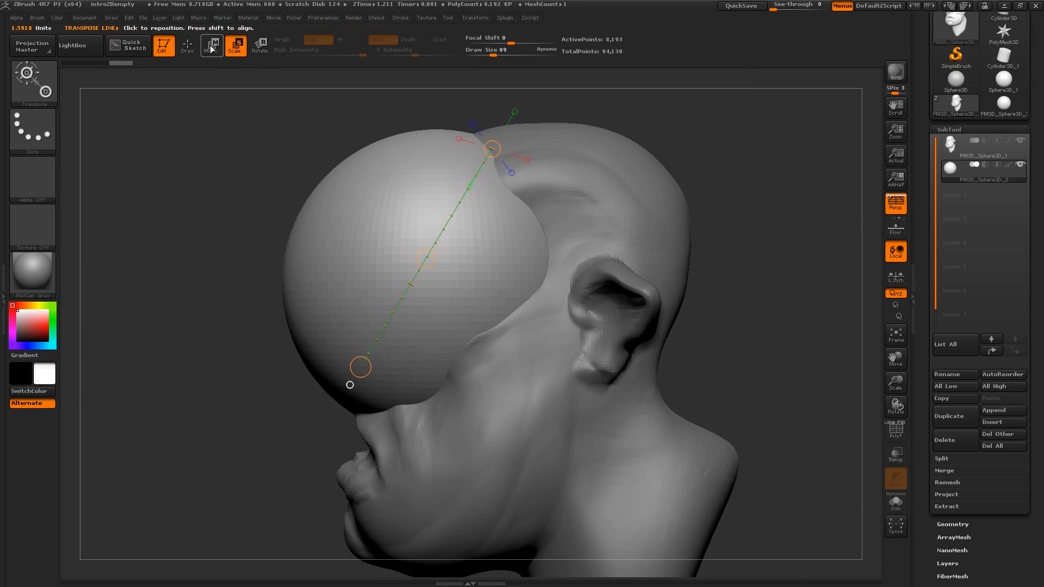
drag(497, 164, 457, 228)
drag(492, 151, 442, 290)
drag(421, 347, 419, 351)
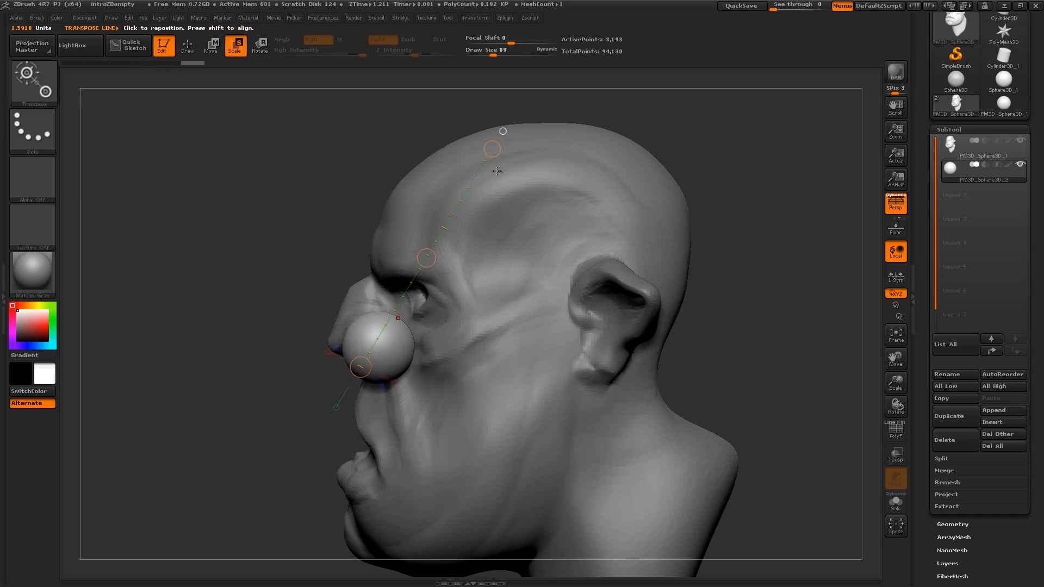
drag(492, 149, 474, 204)
Step: Move the small sphere up to the eye socket in front view and push it back into the head in side view
drag(245, 261, 523, 267)
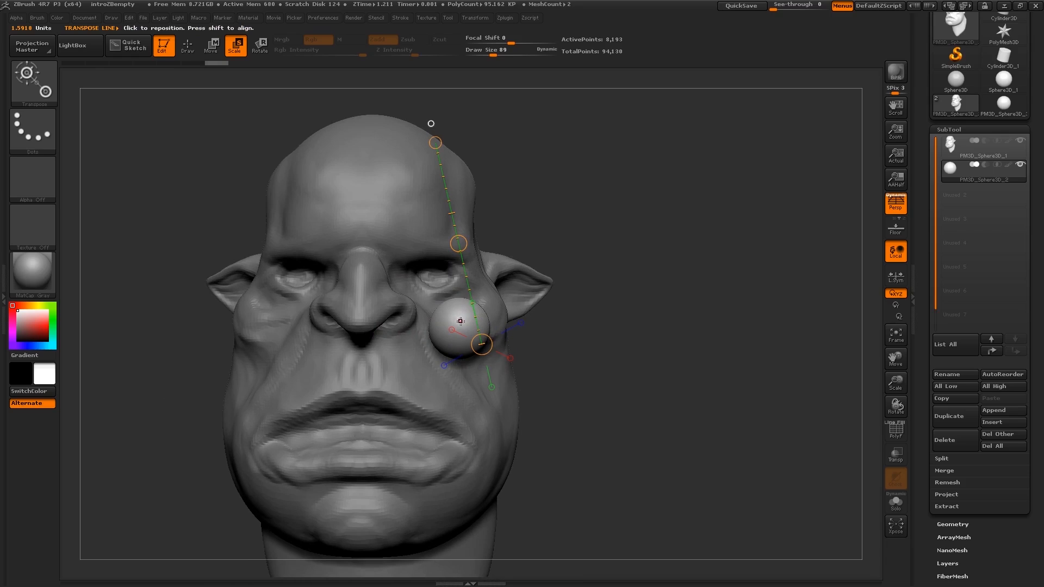
mouse_move(464, 328)
shift+mouse_down()
mouse_move(464, 261)
mouse_move(463, 291)
mouse_move(463, 276)
shift+mouse_up()
key(ctrl+z)
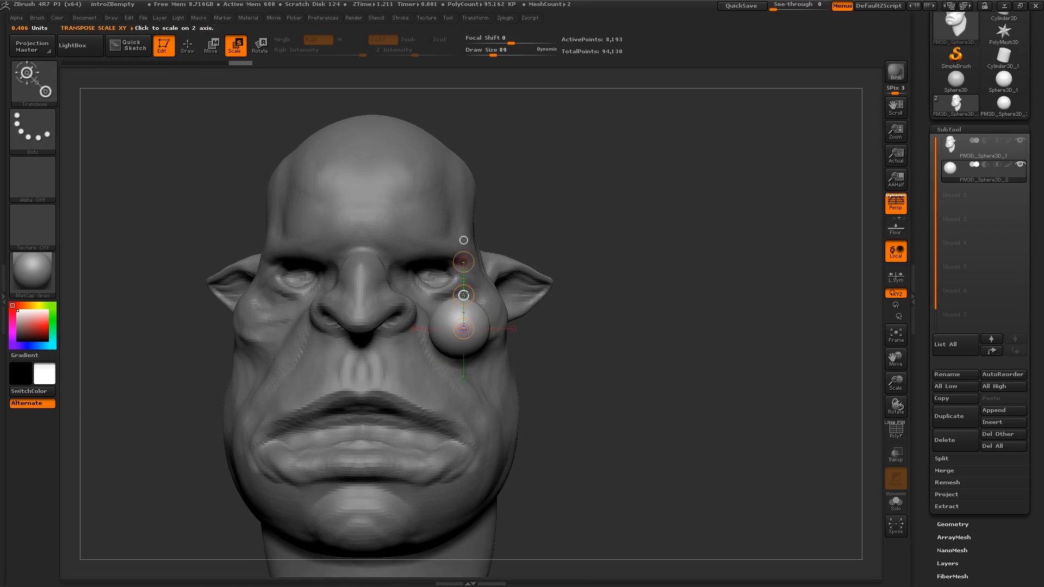
key(w)
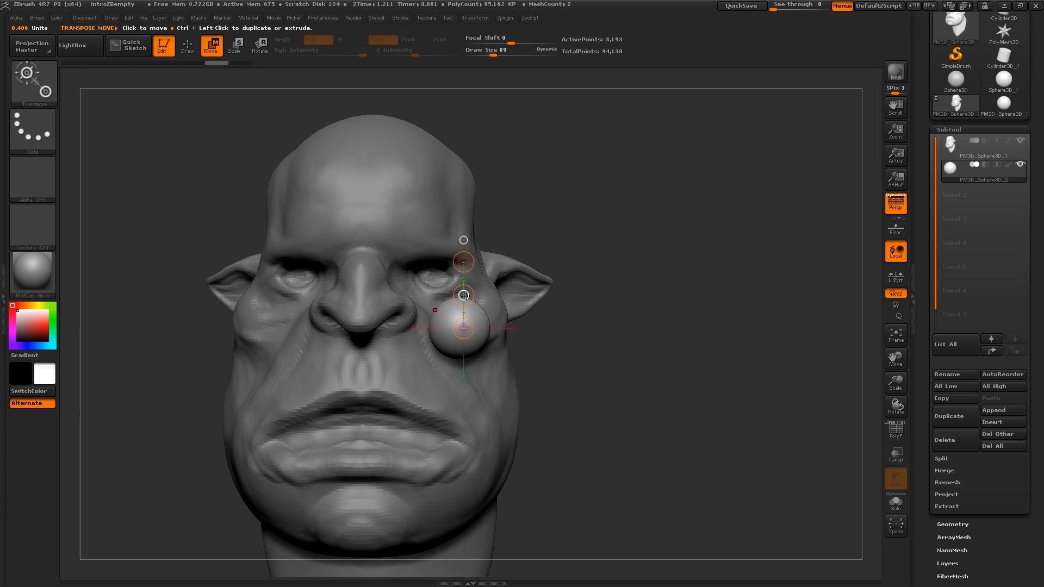
drag(464, 296, 435, 245)
shift+right_drag(469, 251, 424, 256)
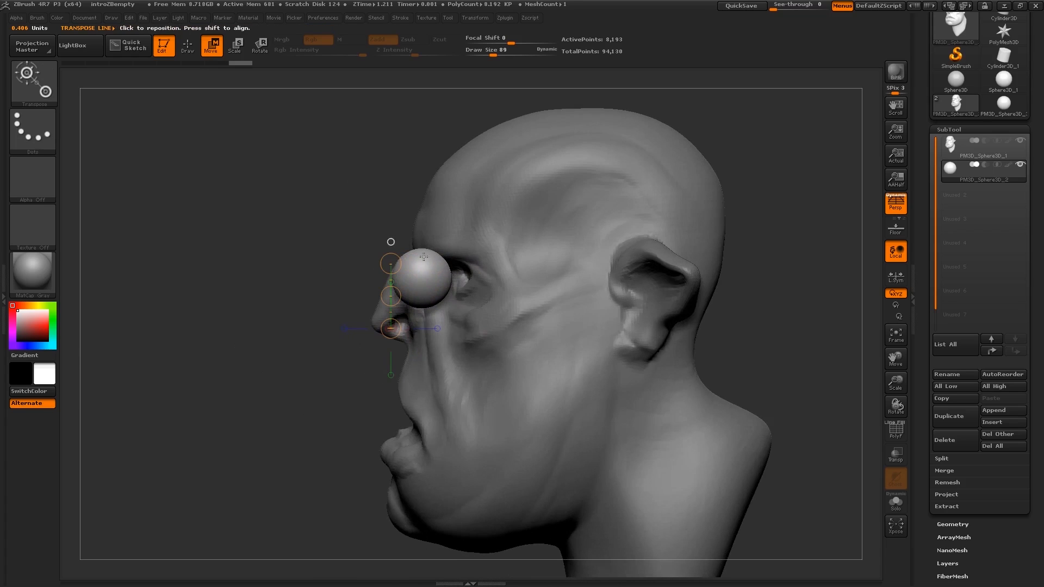
click(438, 329)
drag(425, 329, 479, 319)
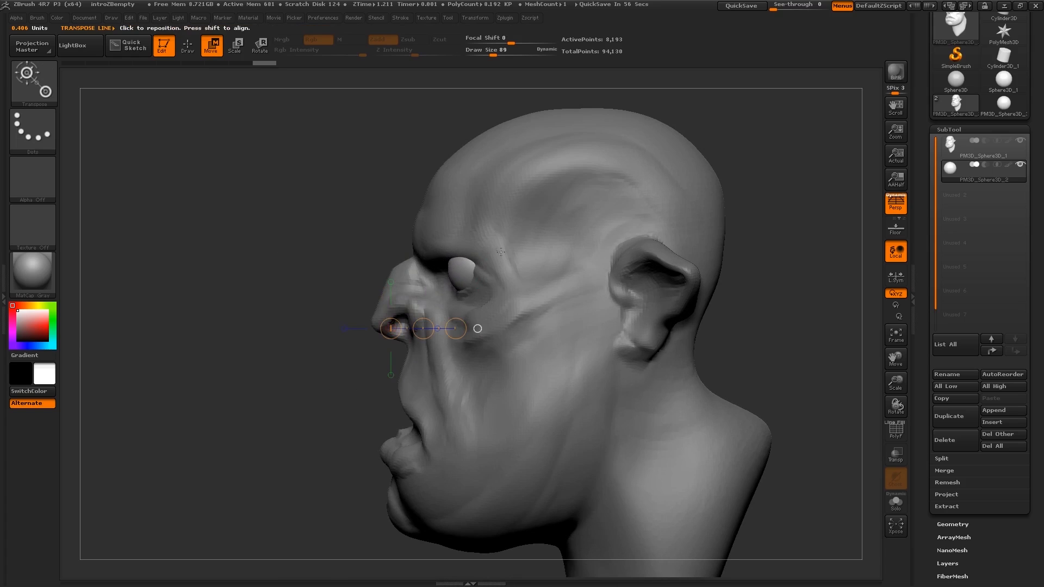
Step: Scale the eyeball down slightly to fit the socket and set up a horizontal Transpose line for adjusting its depth
right_drag(501, 252, 519, 268)
key(e)
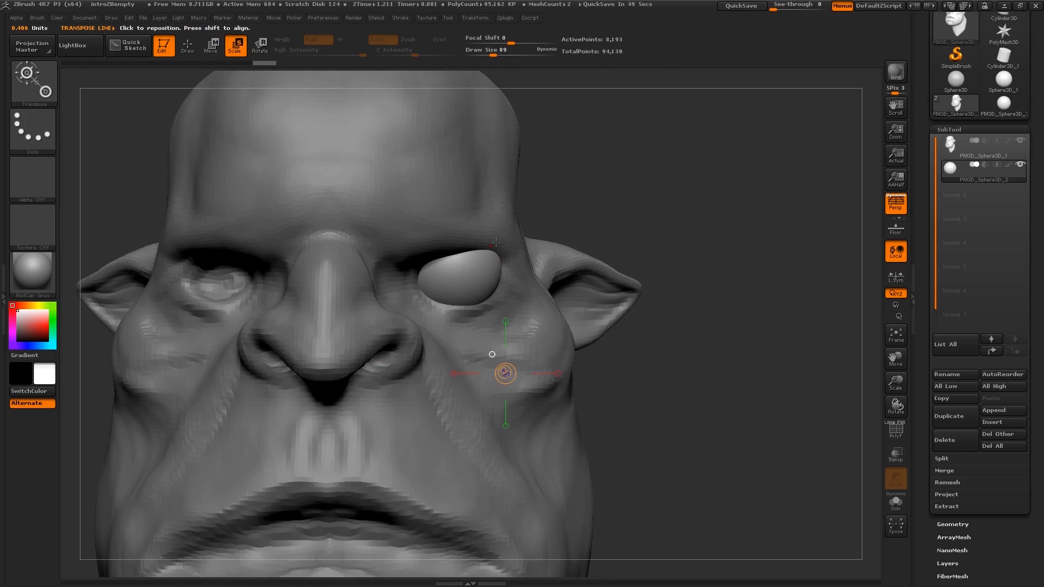
mouse_move(491, 246)
mouse_down()
mouse_move(469, 282)
mouse_move(436, 301)
mouse_up()
drag(492, 245, 484, 254)
right_drag(504, 230, 484, 254)
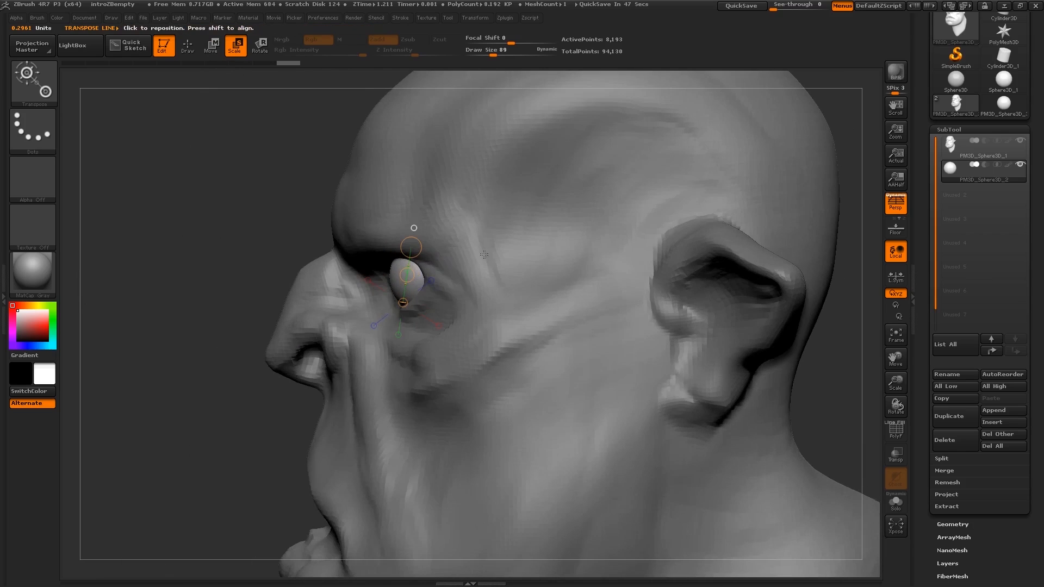
key(w)
mouse_move(437, 279)
shift+mouse_down()
mouse_move(364, 279)
mouse_move(404, 279)
shift+mouse_up()
right_drag(407, 305, 442, 307)
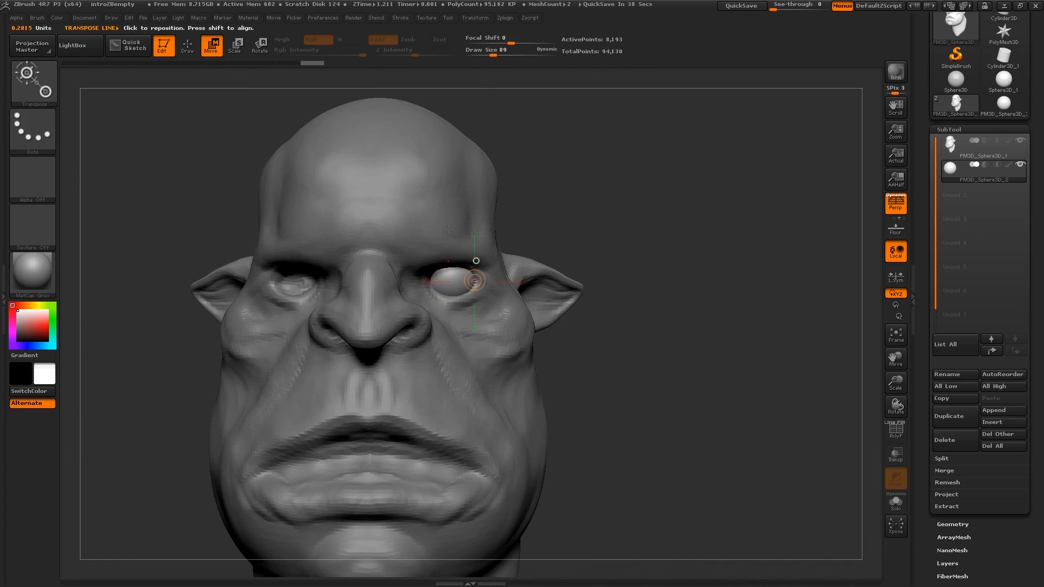
Step: Mirror the eyeball across the X axis with SubTool Master, merging both eyes into one SubTool
click(507, 16)
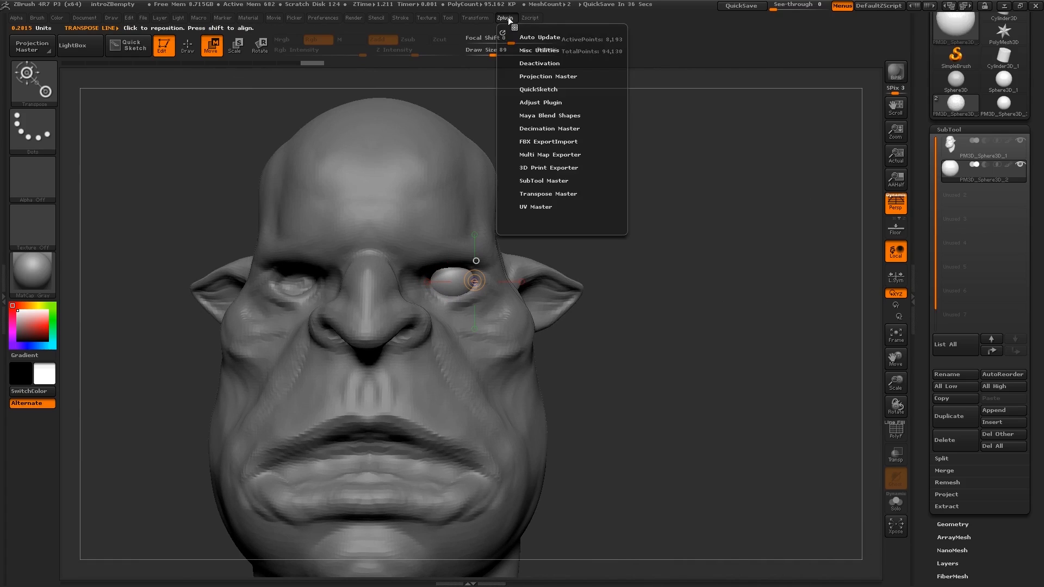
click(530, 181)
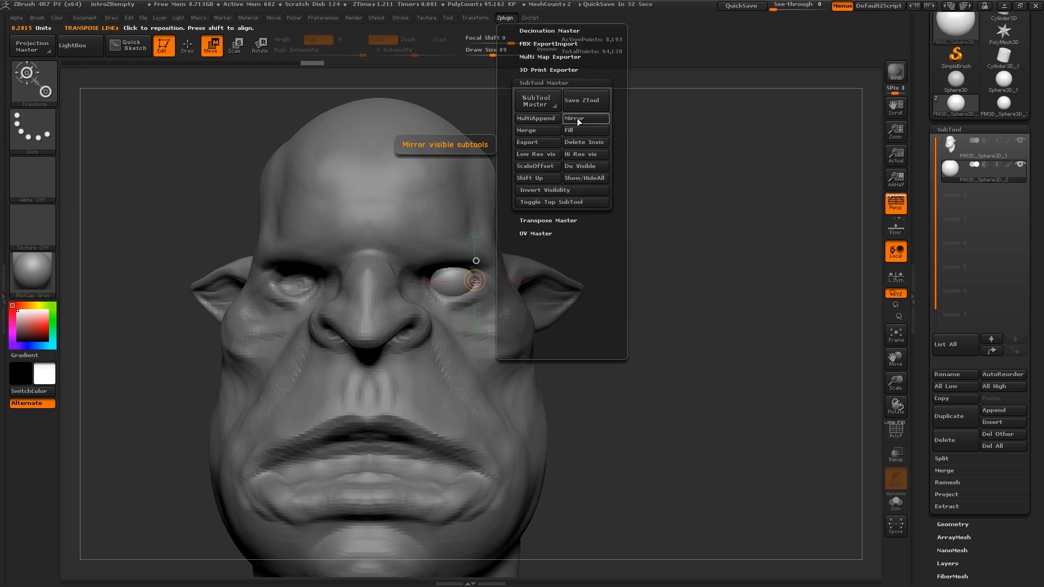
click(541, 99)
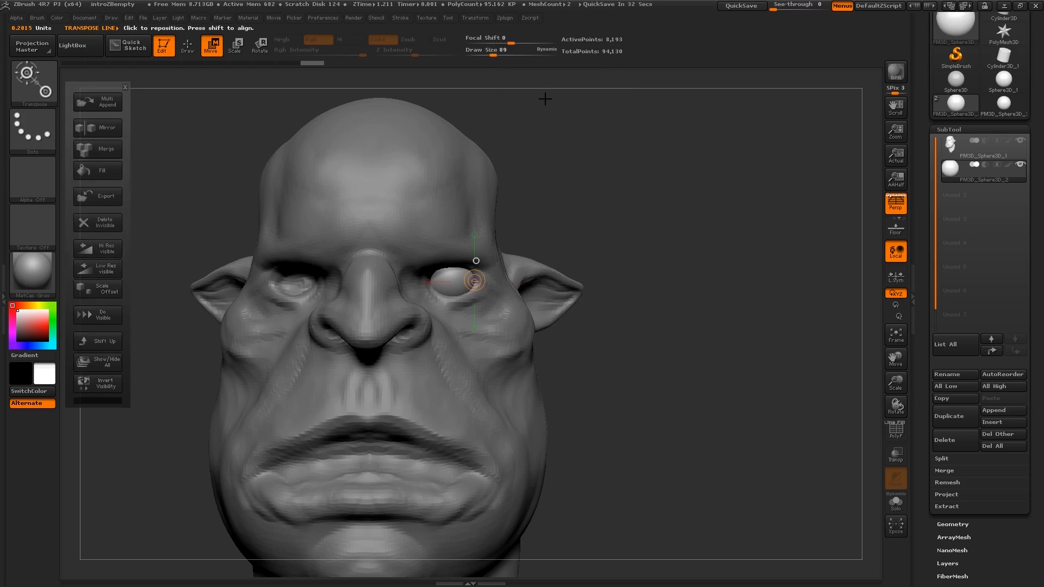
click(103, 125)
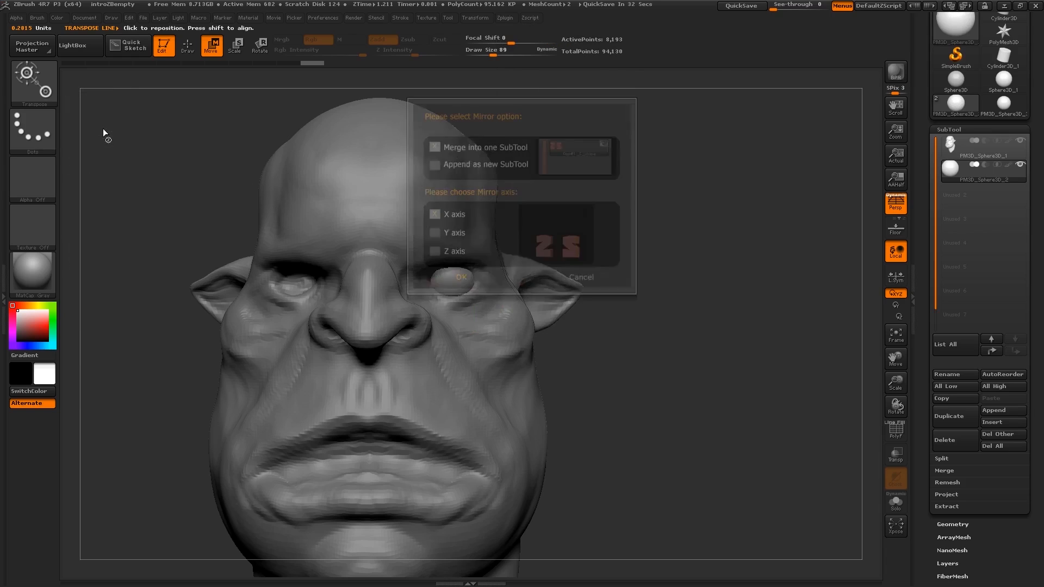
click(463, 278)
mouse_move(480, 279)
right_down()
mouse_move(459, 283)
mouse_move(447, 300)
mouse_move(441, 253)
mouse_move(447, 290)
right_up()
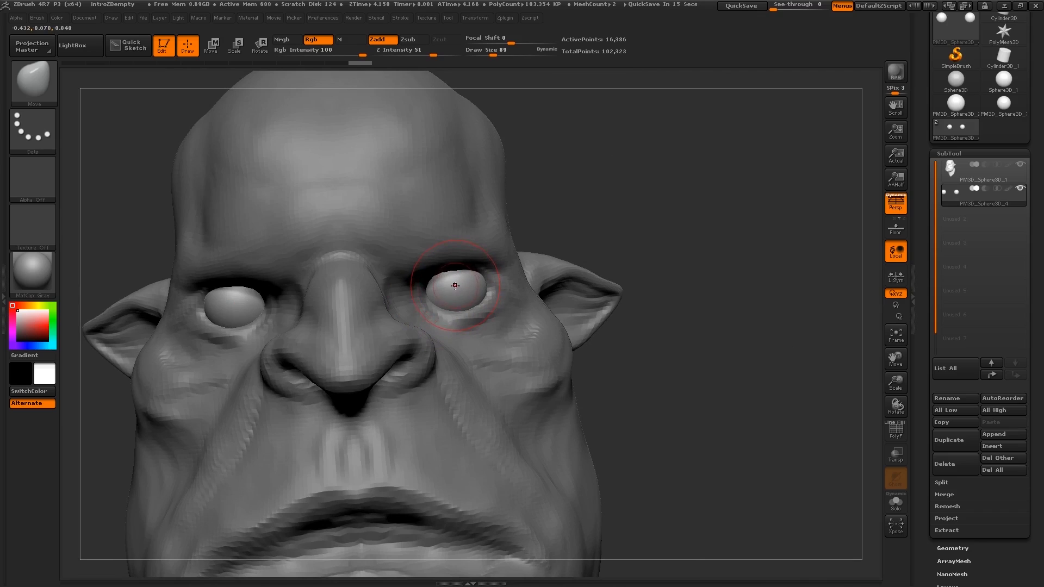
drag(456, 285, 482, 306)
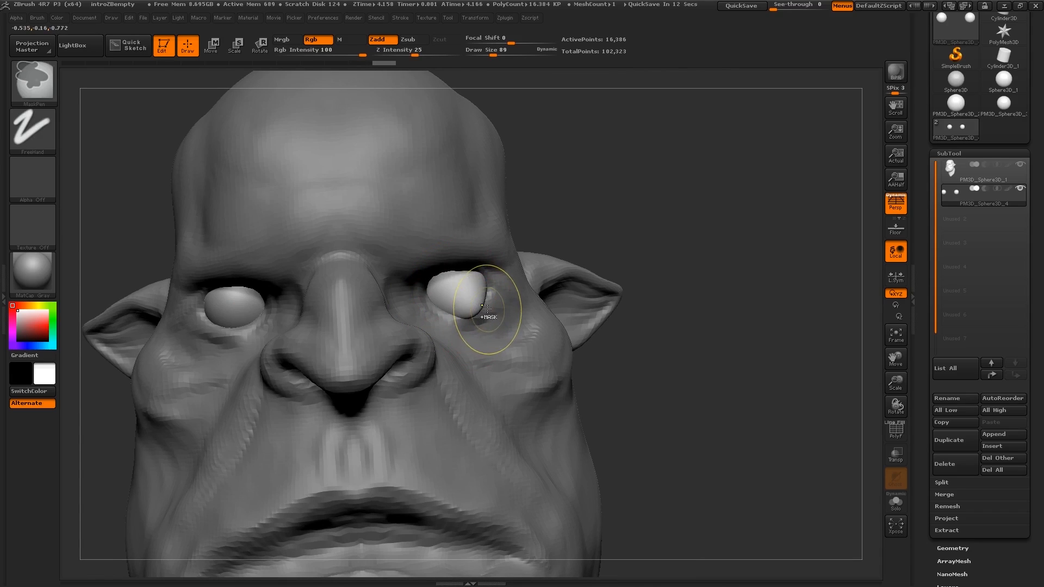
key(ctrl+z)
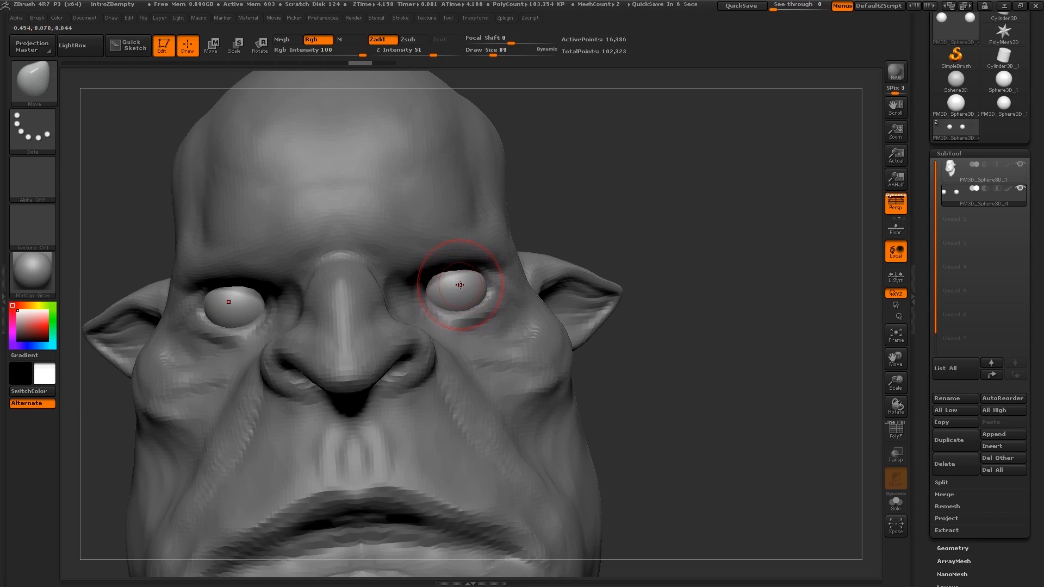
Step: Carve a round iris hollow into the front of both eyeballs with the Standard brush at a draw size of 37
key(s)
drag(471, 283, 453, 283)
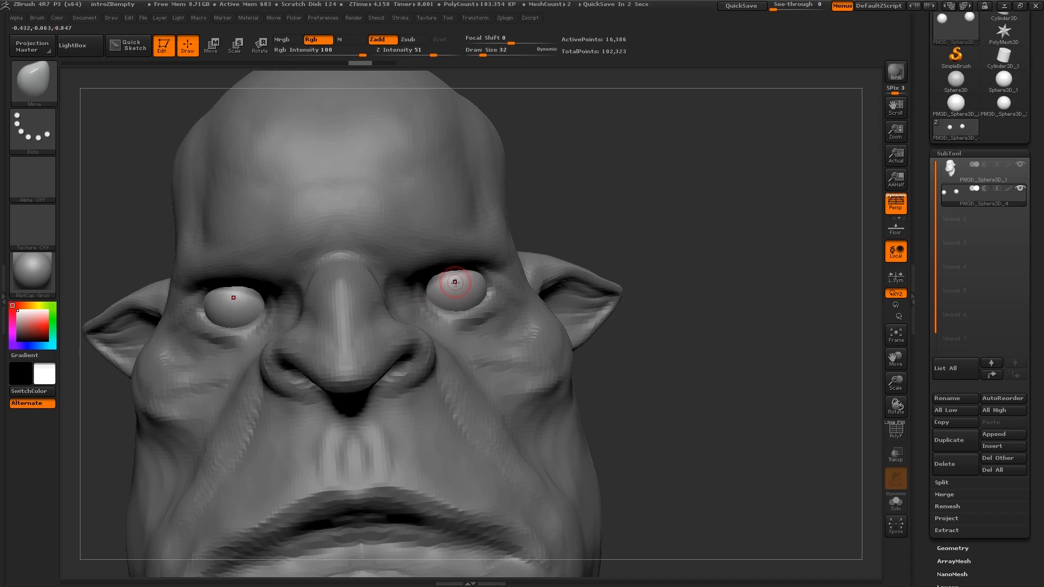
right_drag(460, 283, 501, 283)
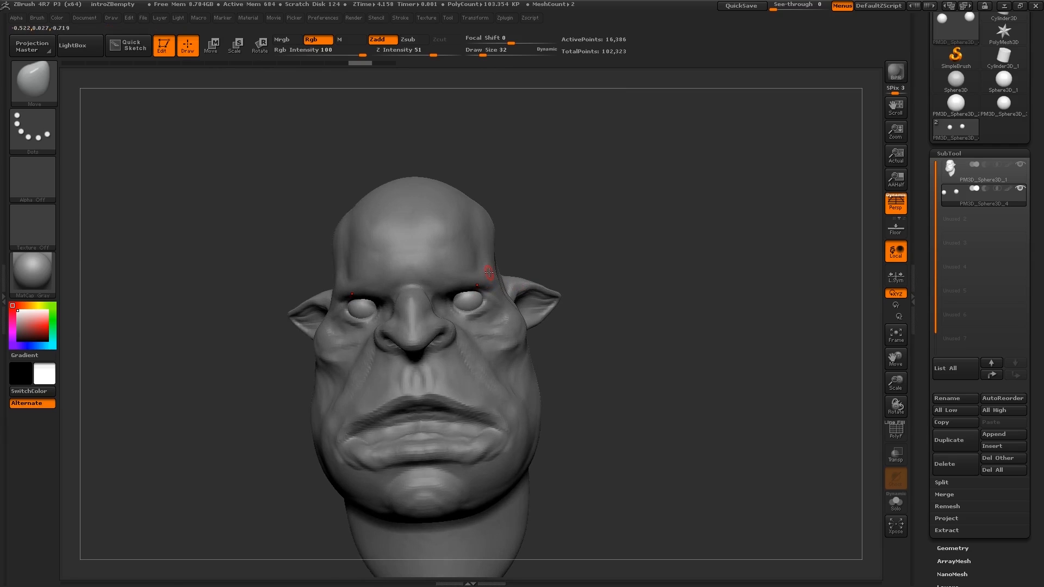
key(b)
key(s)
key(t)
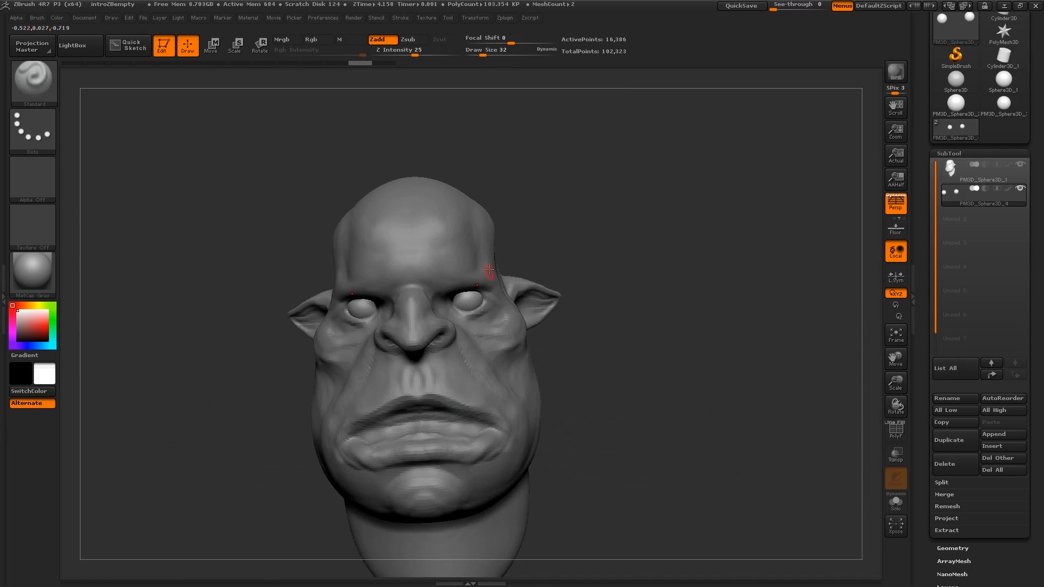
ctrl+right_drag(460, 303, 471, 285)
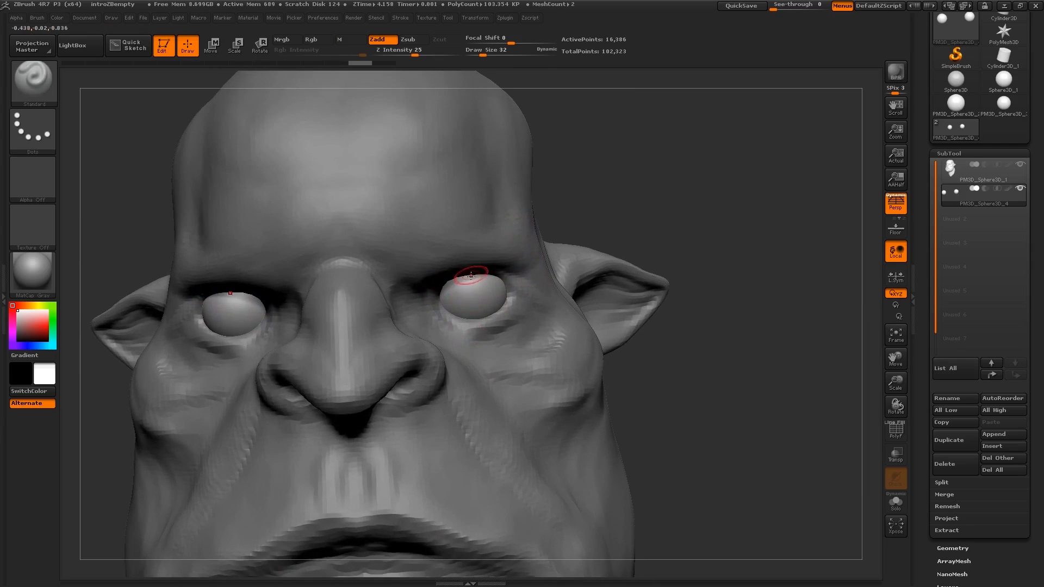
key(s)
drag(470, 289, 469, 278)
key(s)
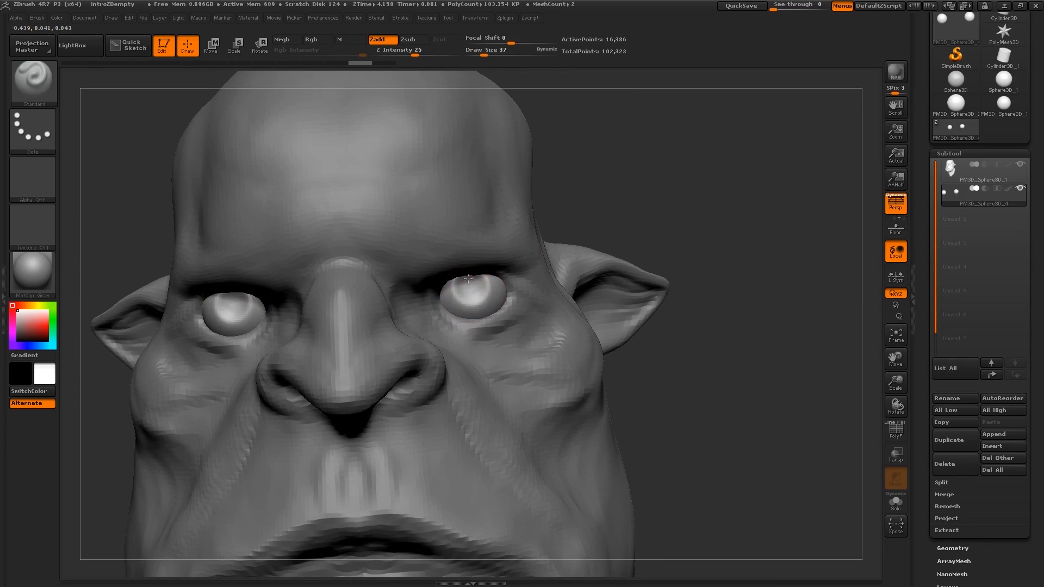
mouse_move(466, 280)
ctrl+right_down()
mouse_move(503, 344)
mouse_move(483, 297)
ctrl+right_up()
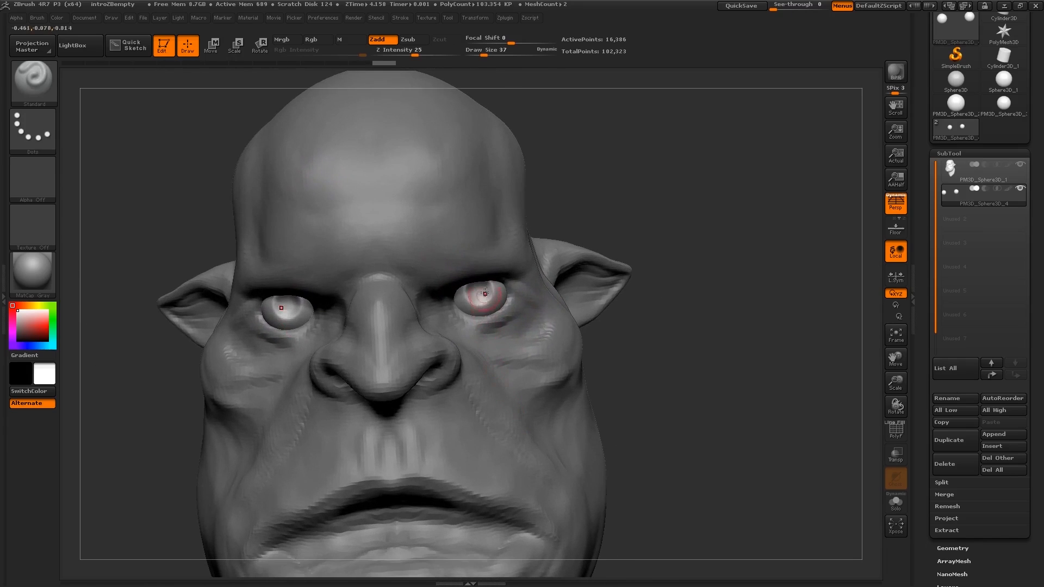
Step: Sculpt a small pupil into each iris with the Standard brush at a draw size of 14
key(s)
drag(482, 293, 477, 292)
ctrl+right_drag(486, 297, 499, 288)
key(s)
drag(481, 285, 477, 285)
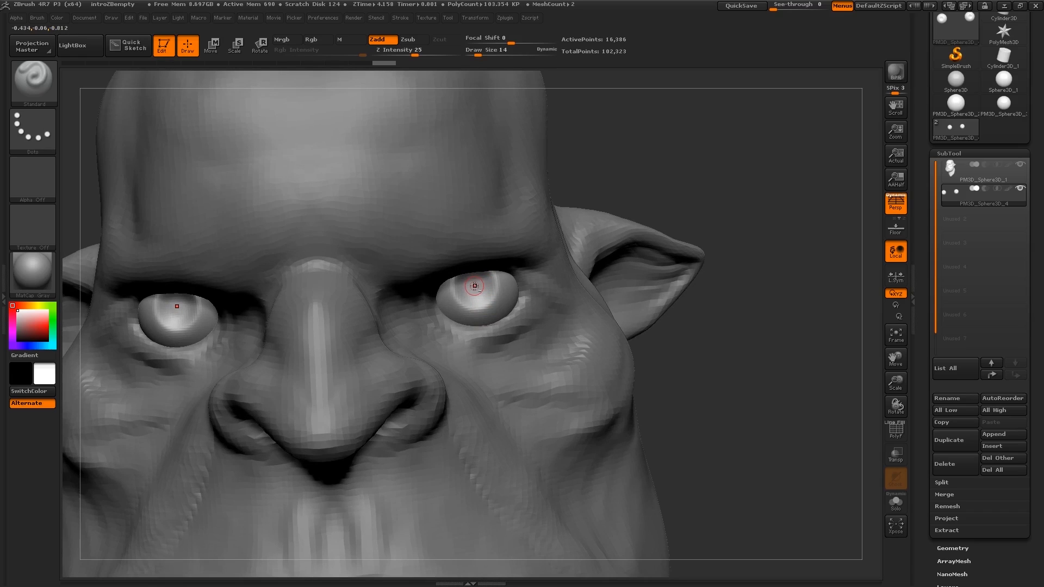
drag(476, 280, 473, 298)
drag(476, 290, 477, 293)
mouse_move(476, 292)
alt+right_down()
mouse_move(432, 253)
mouse_move(484, 318)
mouse_move(426, 319)
mouse_move(475, 324)
alt+right_up()
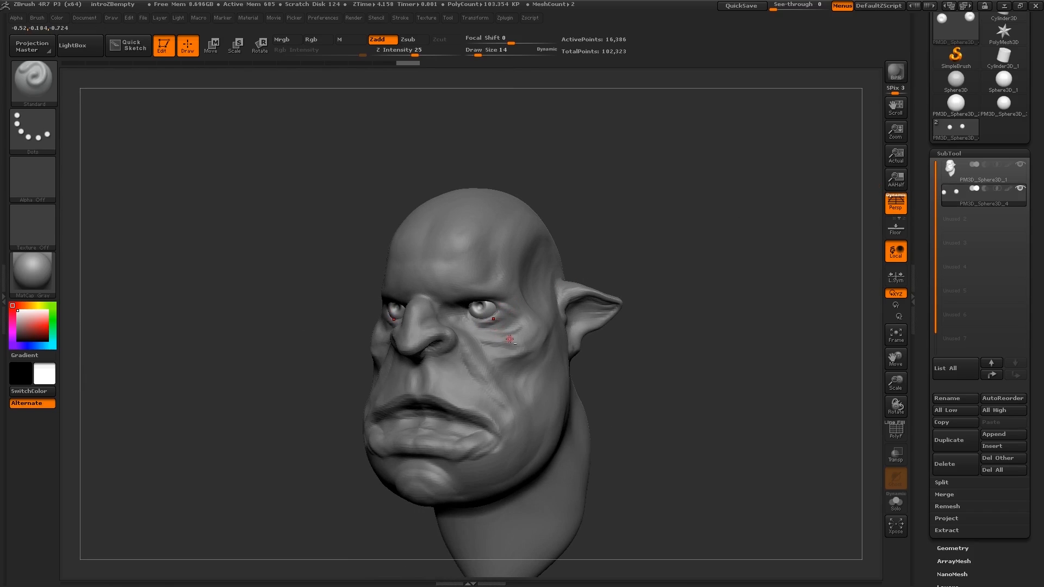
Step: Select the head SubTool and rename it Head
alt+click(490, 319)
alt+click(490, 318)
alt+click(503, 333)
click(952, 197)
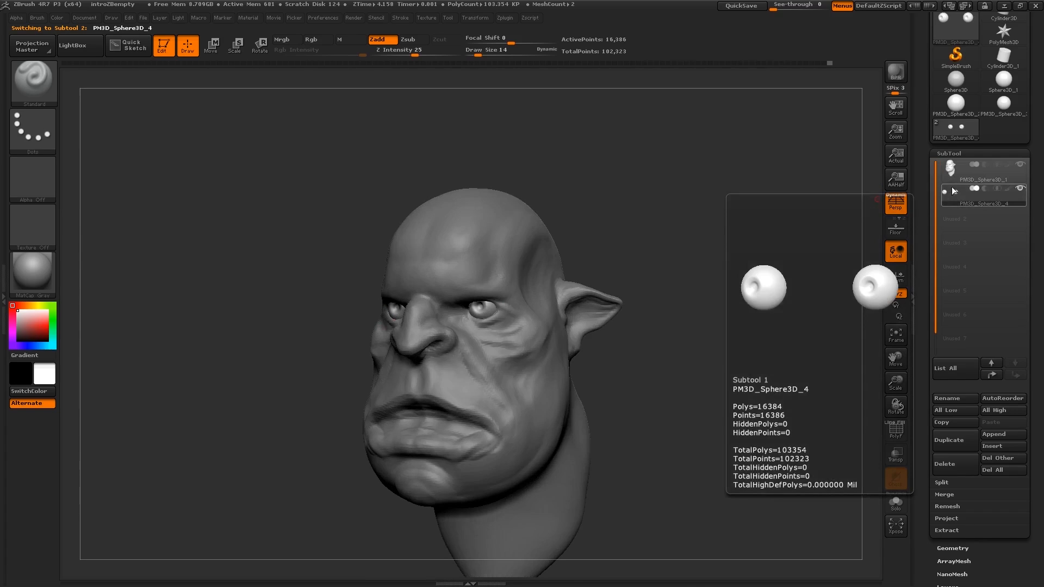
click(951, 175)
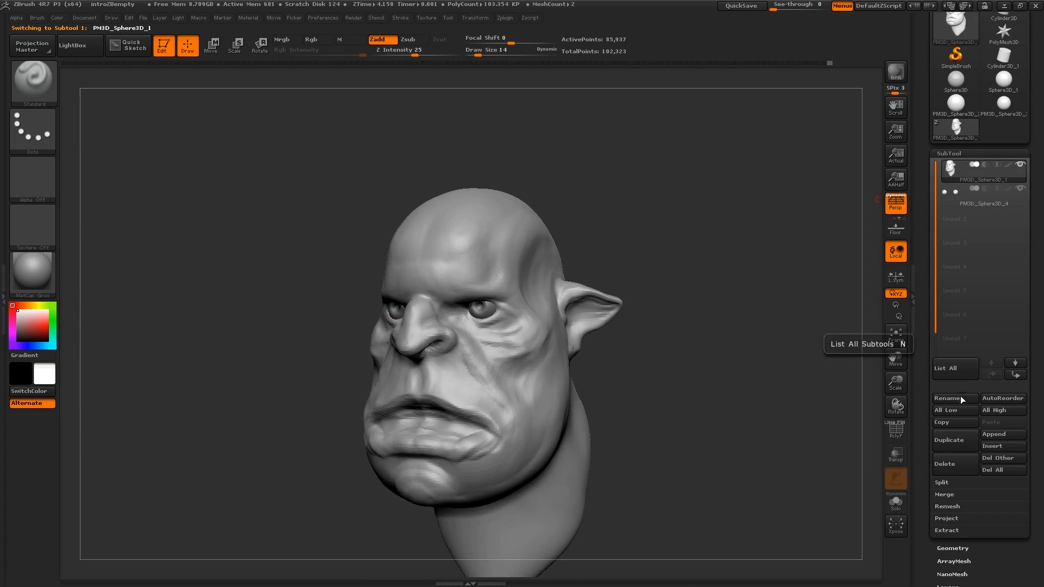
click(945, 399)
text(head)
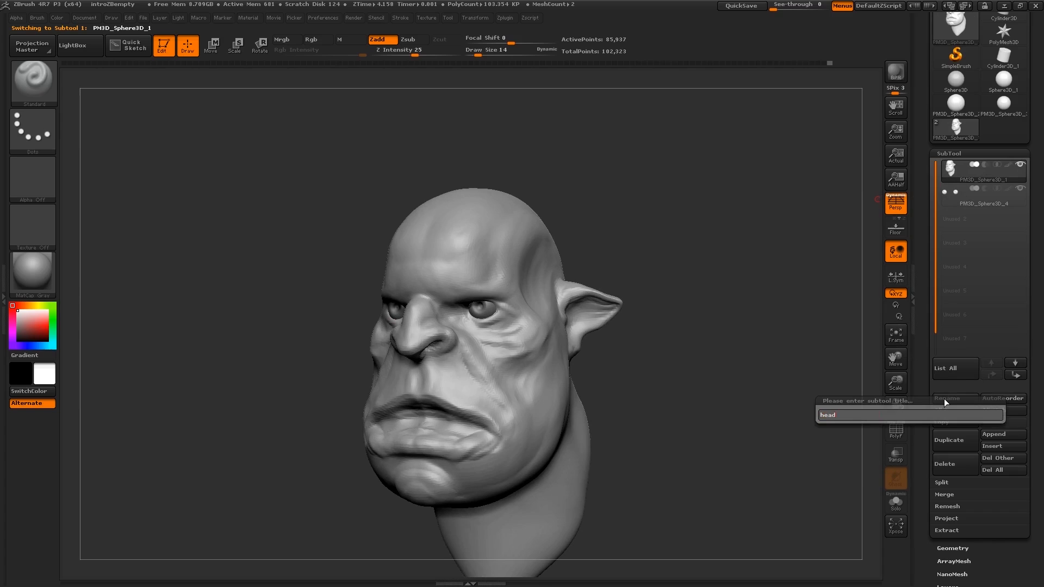
key(Return)
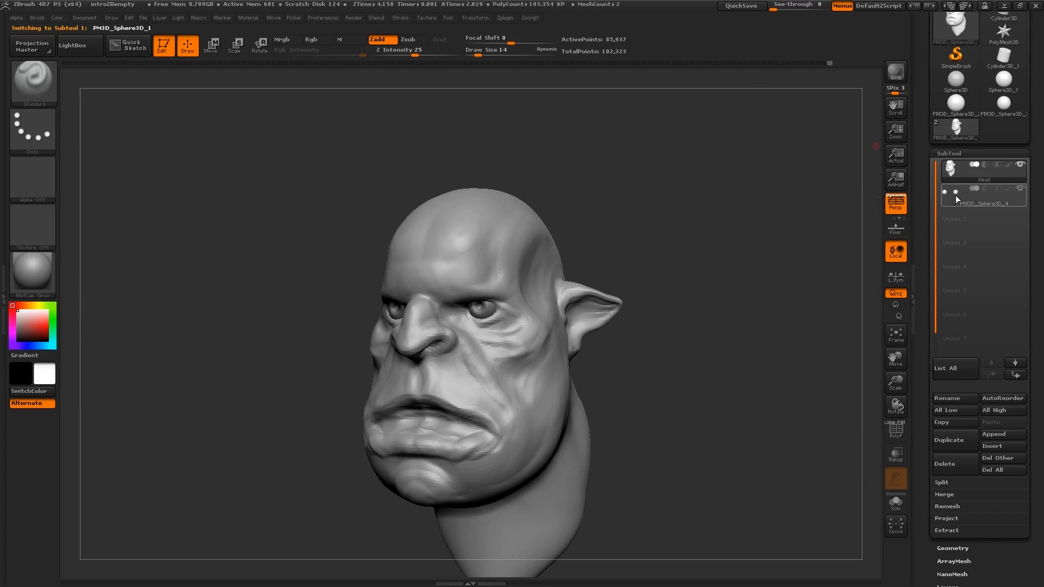
Step: Select the eyeball SubTool and rename it Eyes
click(955, 194)
click(941, 401)
text(eye)
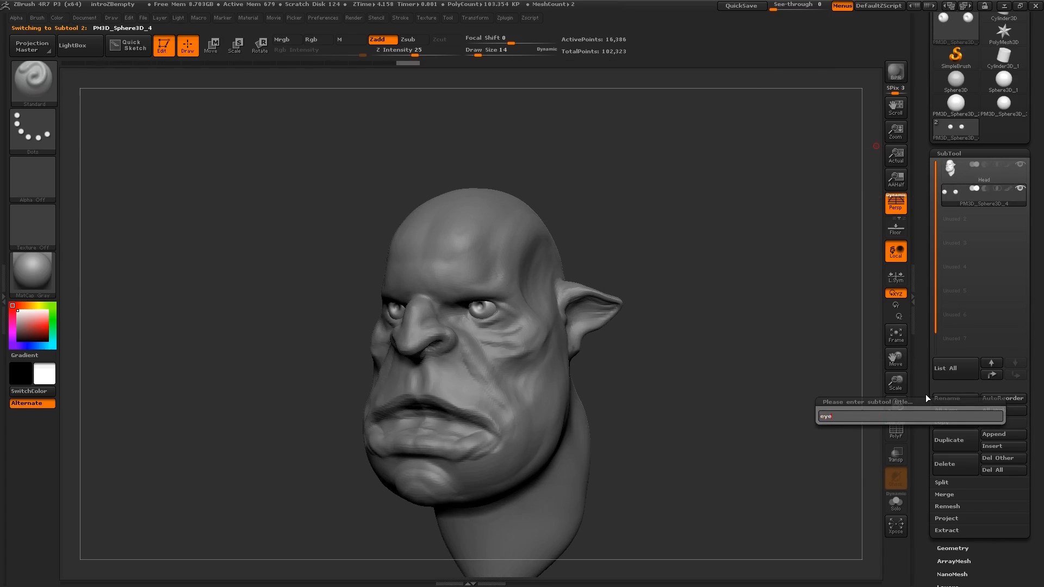
text(s)
key(Return)
Step: Make the Head SubTool active and shape the inner eye corners around the eyeballs with the Move brush
shift+right_drag(526, 321, 474, 267)
alt+click(470, 333)
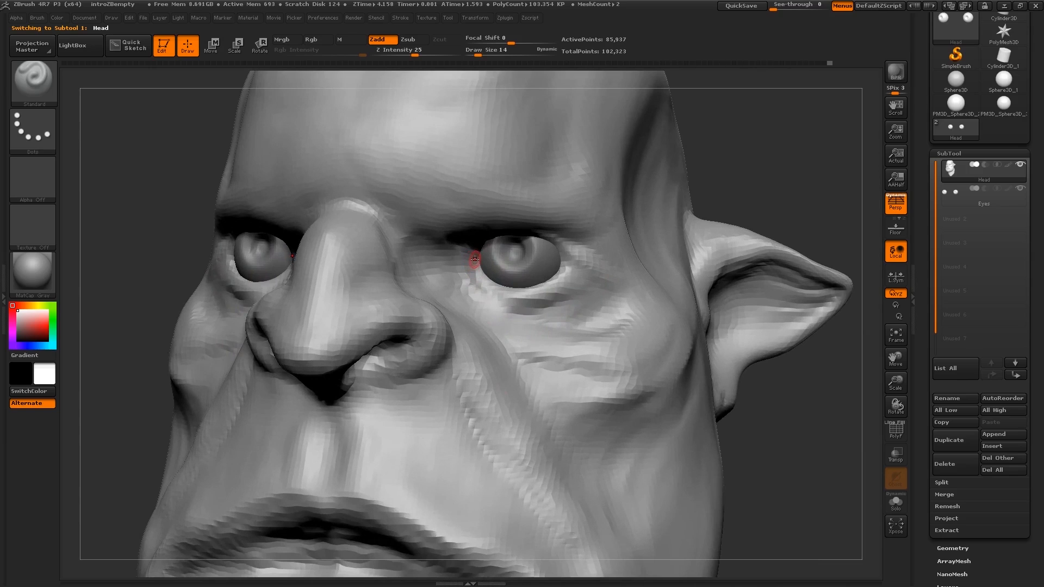
key(b)
key(m)
key(v)
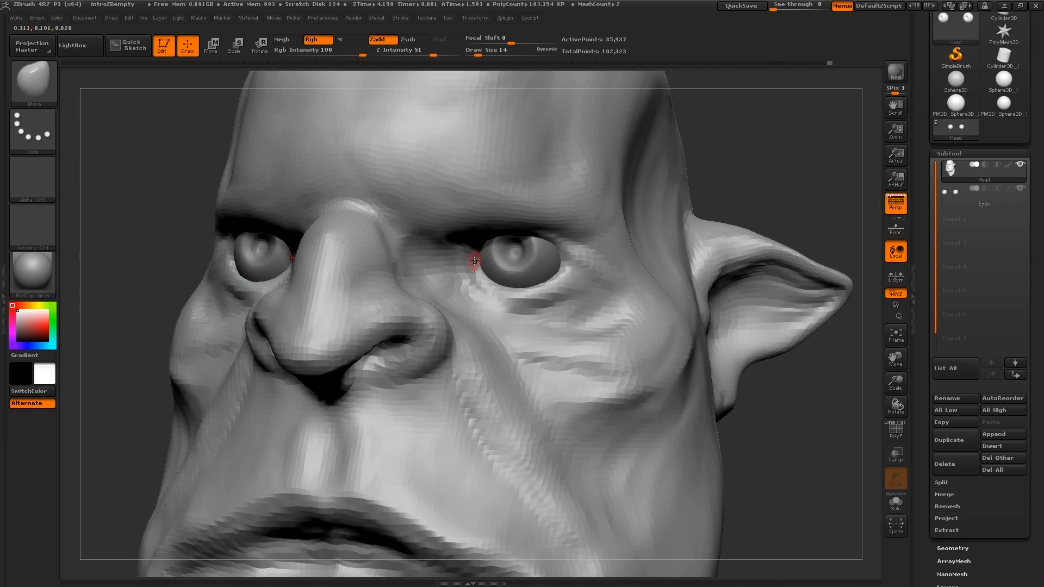
key(s)
drag(474, 262, 485, 263)
right_drag(484, 262, 475, 244)
key(s)
drag(474, 244, 467, 242)
key(s)
right_drag(468, 243, 452, 269)
Step: Nudge the lower eyelids up against the eyeballs with small Move brush strokes
drag(472, 276, 471, 270)
right_drag(484, 267, 498, 281)
key(s)
drag(501, 283, 500, 281)
right_drag(511, 285, 493, 288)
drag(516, 295, 516, 291)
Step: Pull the inner eye corners toward the nose from a low angle with the Move brush, resizing it between strokes
mouse_move(516, 292)
right_down()
mouse_move(573, 284)
mouse_move(479, 273)
mouse_move(475, 245)
right_up()
key(s)
drag(476, 244, 469, 265)
key(s)
right_drag(469, 265, 492, 285)
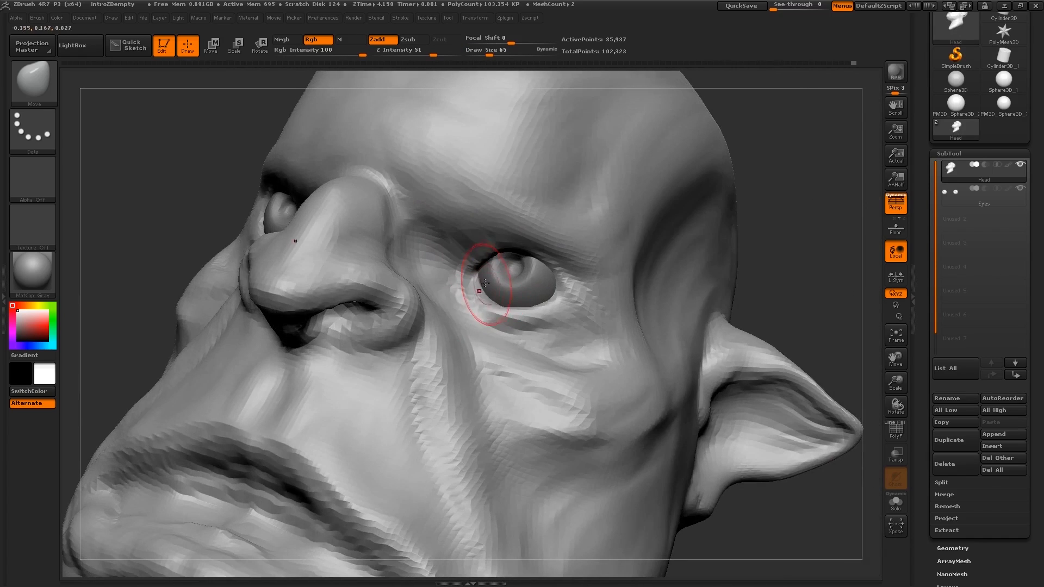
drag(475, 289, 470, 292)
mouse_move(471, 293)
right_down()
mouse_move(496, 276)
mouse_move(488, 277)
right_up()
key(s)
drag(478, 281, 481, 281)
drag(479, 280, 461, 277)
key(s)
Step: Tuck the outer eye corners in against the eyeballs with the Move brush at a draw size of 45
key(s)
right_drag(581, 258, 553, 271)
key(s)
mouse_move(554, 272)
mouse_down()
mouse_move(547, 258)
mouse_move(549, 271)
mouse_up()
right_drag(550, 271, 572, 268)
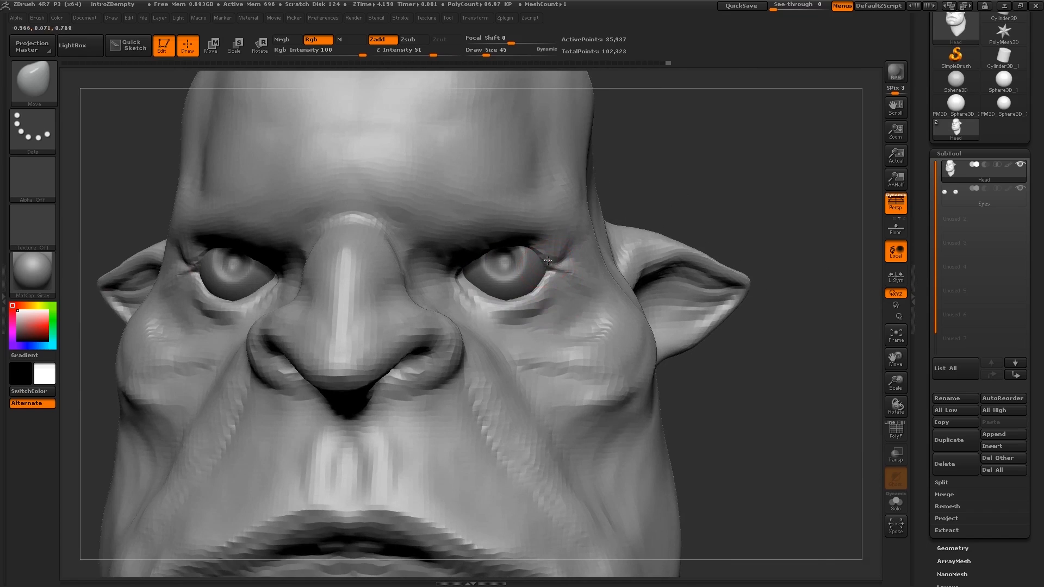
drag(548, 261, 546, 263)
Step: Adjust the upper eyelids over the eyeballs with the Move brush at a draw size of 82
right_drag(548, 267, 516, 256)
key(s)
drag(516, 257, 525, 256)
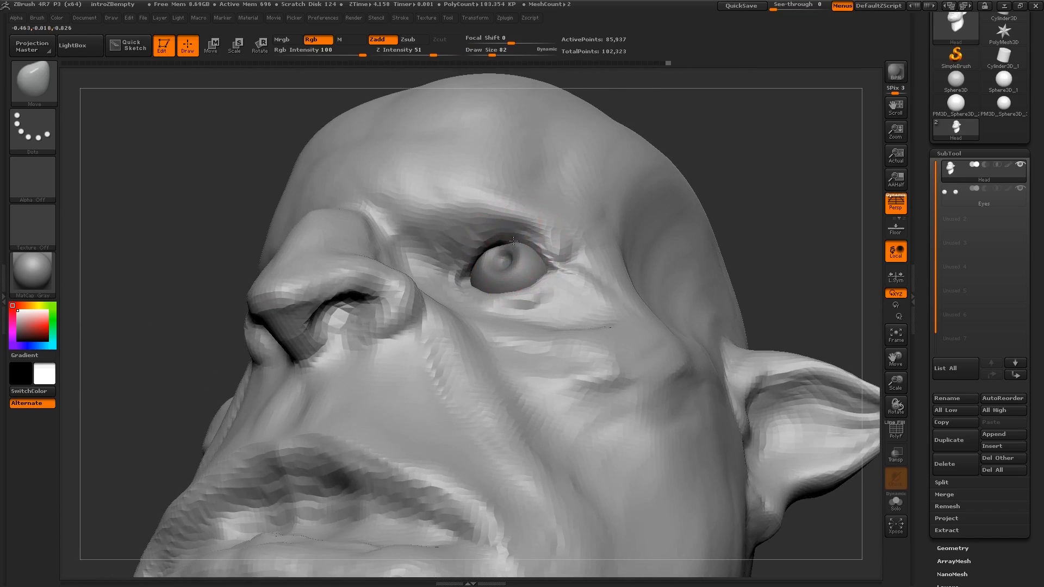
right_drag(514, 241, 494, 253)
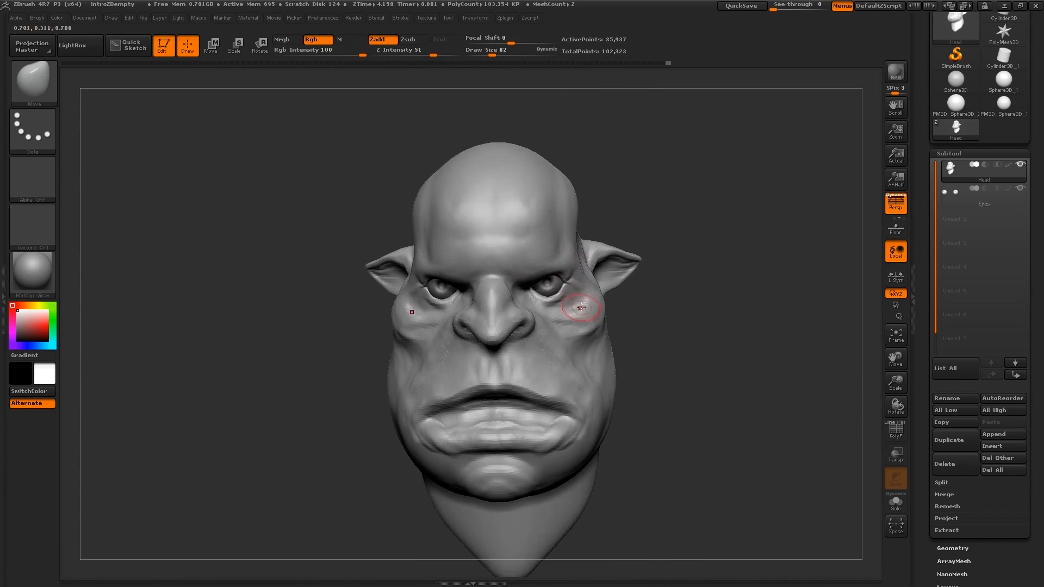
Step: Smooth the creases at the outer corners of both eyes at a draw size of 62
ctrl+right_drag(567, 256, 564, 284)
key(bracketleft)
key(bracketleft)
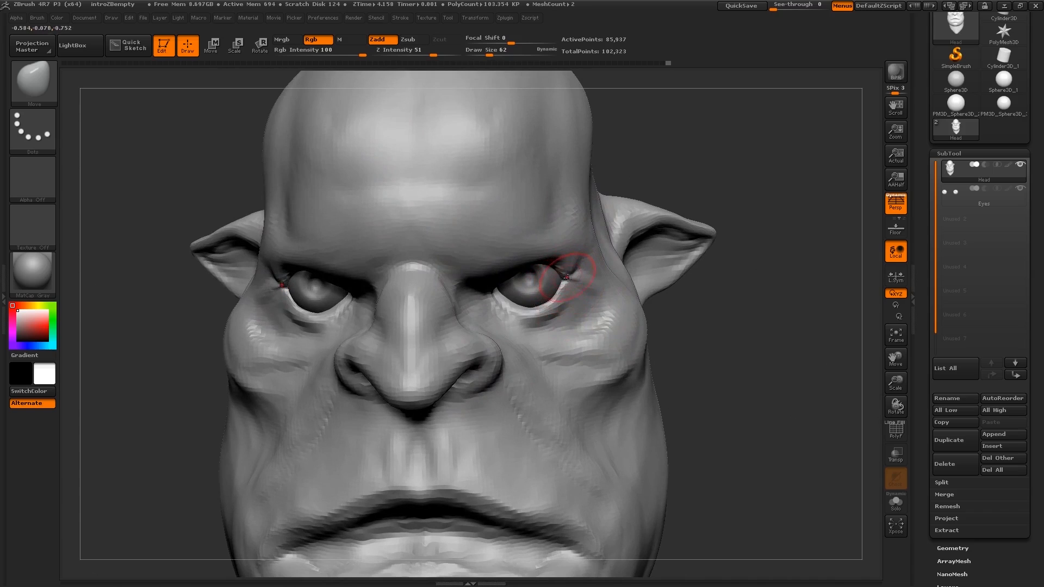
shift+drag(567, 278, 559, 294)
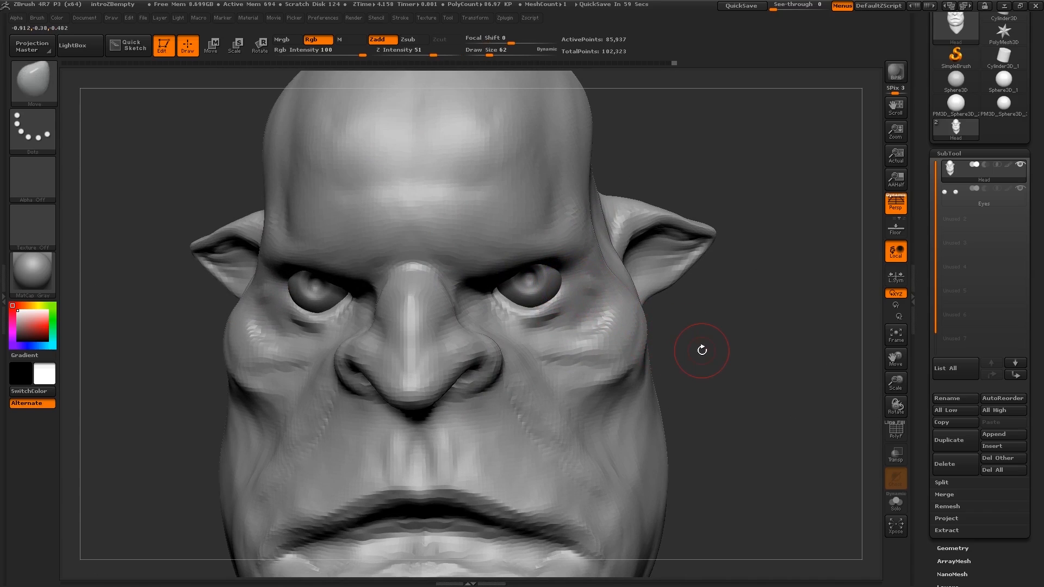
key(ctrl+z)
Step: Reshape the outer eyelid area from the side with the Move brush at a draw size of 72
mouse_move(561, 280)
right_down()
mouse_move(517, 244)
mouse_move(520, 220)
right_up()
key(s)
drag(578, 282, 584, 282)
mouse_move(584, 281)
right_down()
mouse_move(546, 262)
mouse_move(527, 324)
mouse_move(524, 307)
mouse_move(550, 297)
right_up()
drag(559, 298, 551, 305)
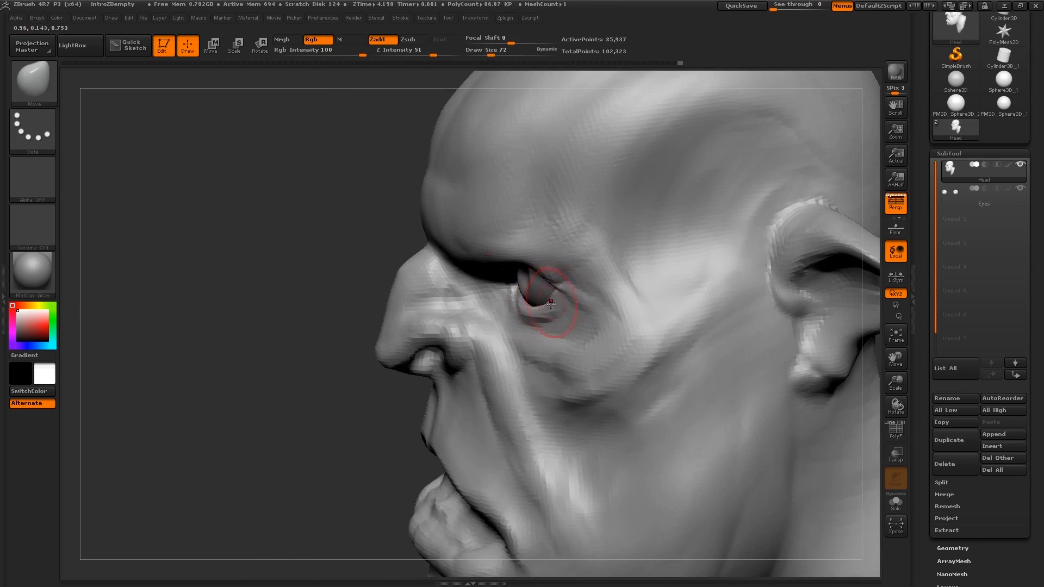
right_drag(540, 312, 577, 302)
key(bracketleft)
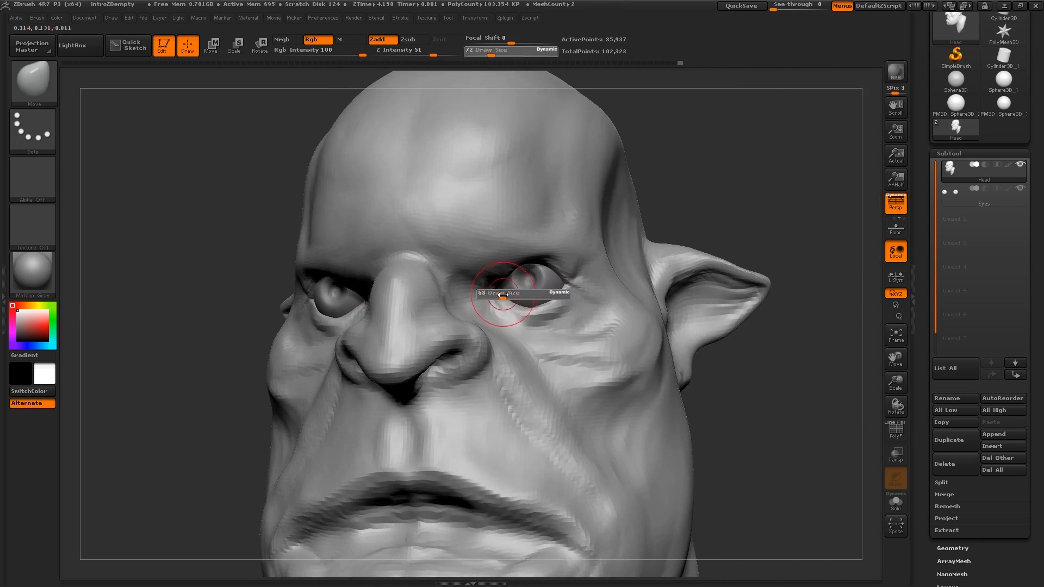
Step: Nudge the skin at the inner corner of the eye, beside the nose bridge, with a small Move brush
mouse_move(501, 299)
right_down()
mouse_move(491, 260)
mouse_move(505, 262)
mouse_move(463, 262)
right_up()
key(bracketright)
key(bracketleft)
key(bracketleft)
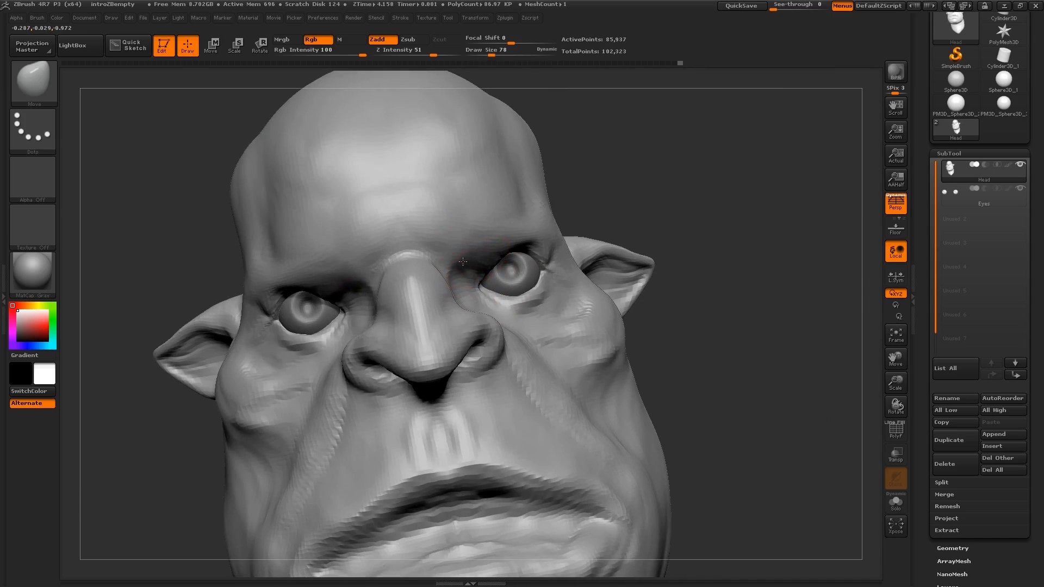
drag(468, 271, 468, 266)
mouse_move(468, 264)
right_down()
mouse_move(530, 215)
mouse_move(523, 208)
right_up()
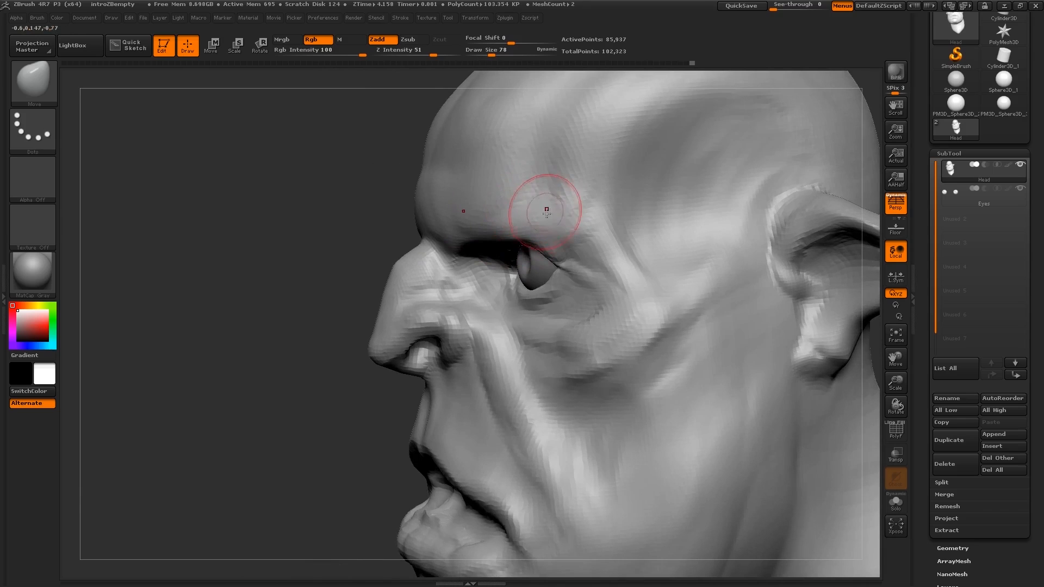
Step: Enlarge the Move brush and adjust the outer brow and upper eyelid from the front view
key(f)
drag(466, 170, 567, 279)
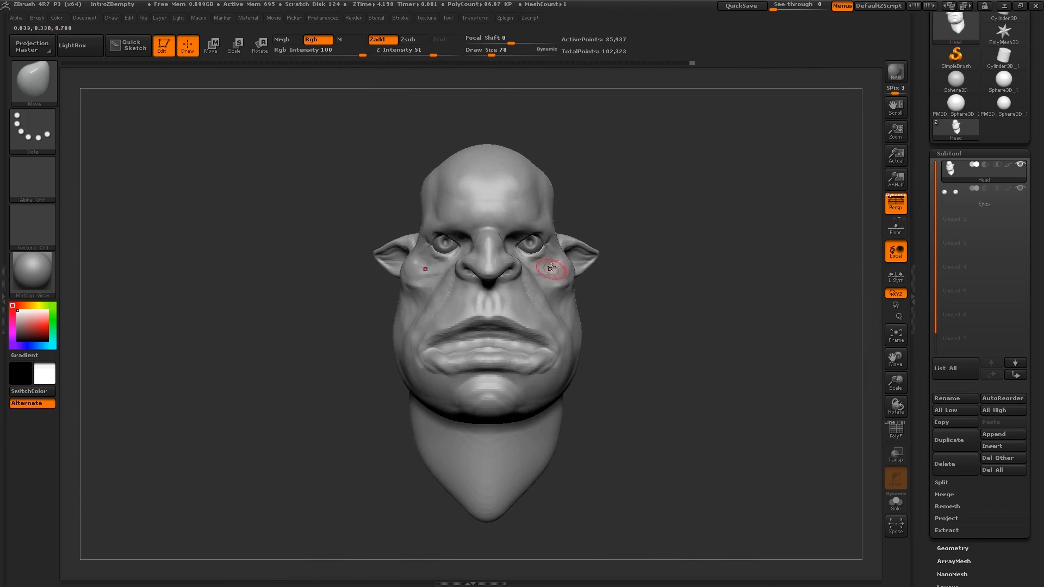
ctrl+right_drag(533, 233, 531, 248)
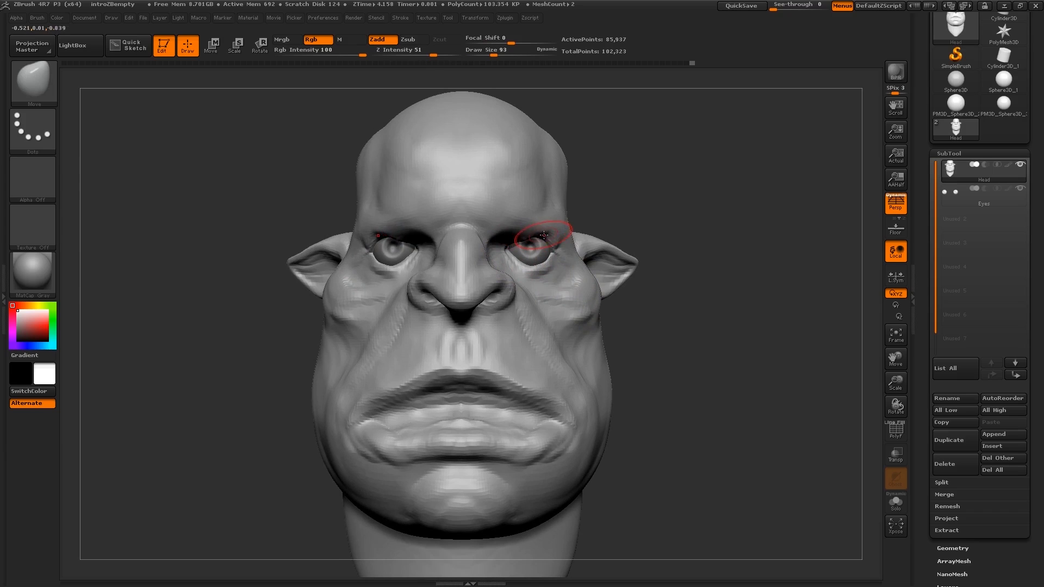
key(s)
drag(544, 235, 554, 239)
right_drag(614, 272, 533, 275)
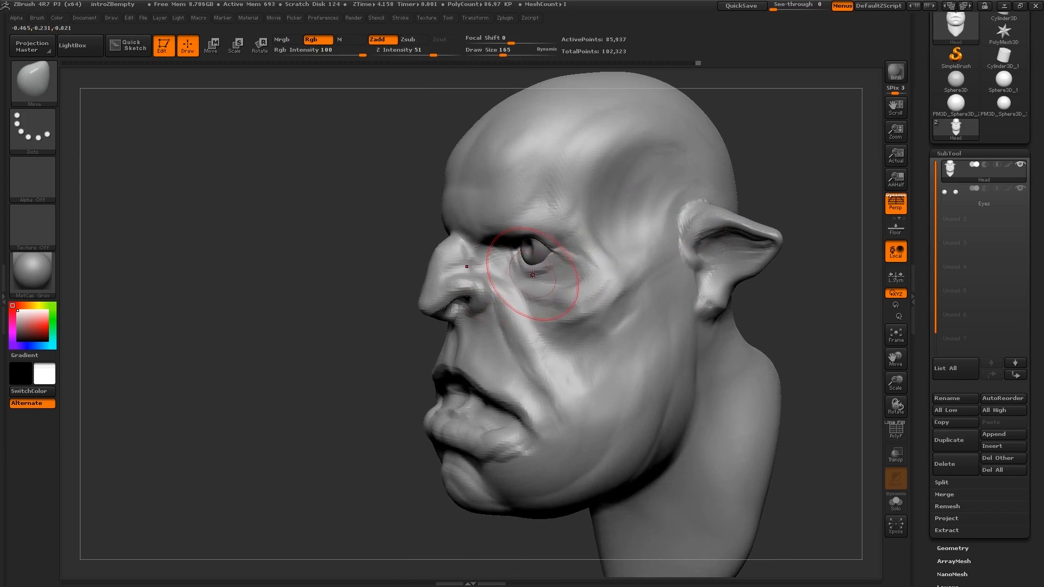
Step: Reshape the lower eyelid and upper cheek with the Move brush from side and front angles
key(s)
drag(533, 275, 526, 273)
right_drag(524, 267, 597, 268)
key(s)
drag(536, 264, 532, 264)
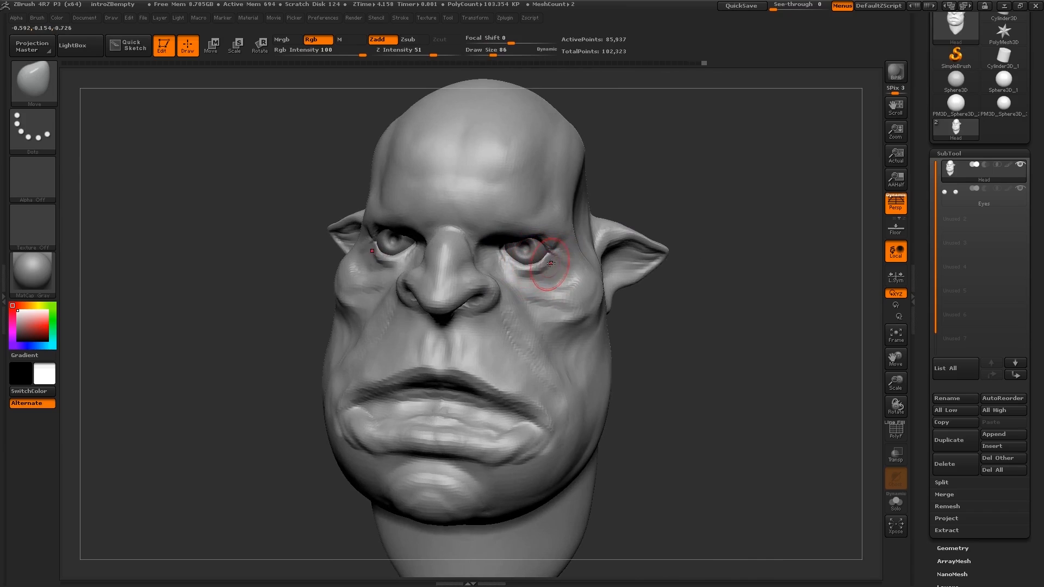
right_drag(551, 264, 565, 281)
ctrl+drag(557, 266, 549, 254)
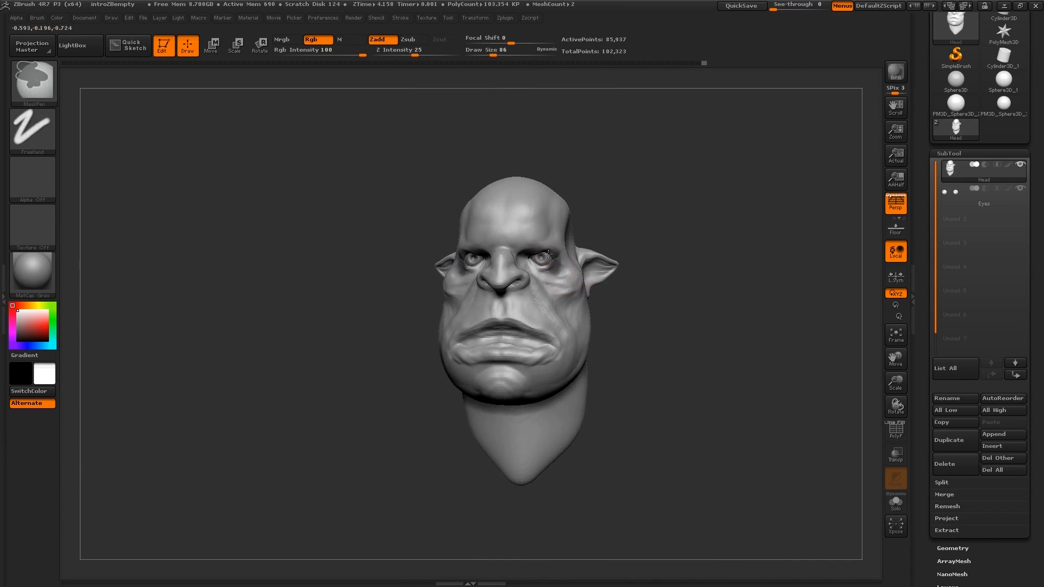
ctrl+click(620, 217)
right_drag(591, 269, 602, 275)
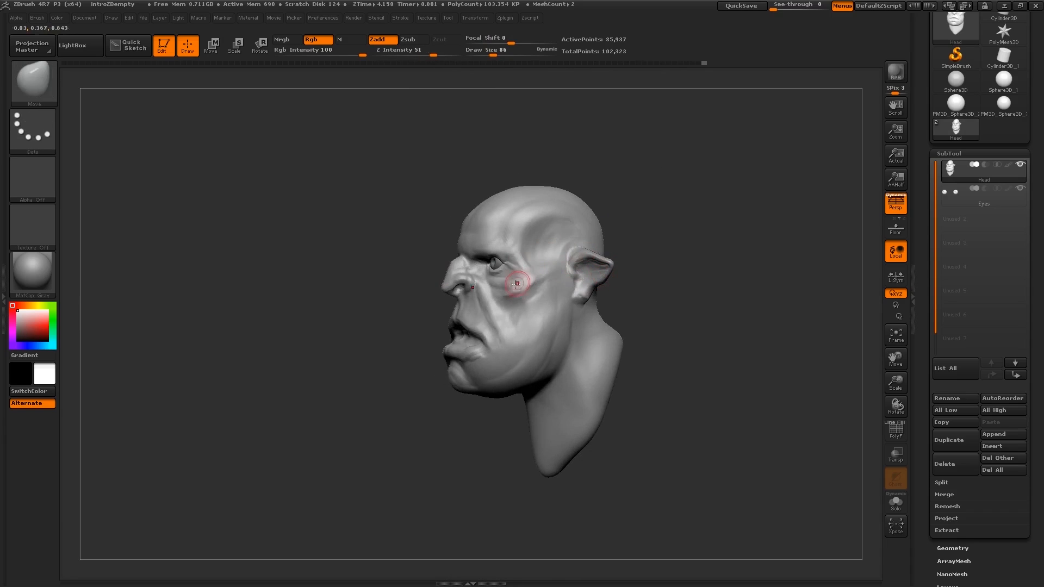
mouse_move(517, 284)
right_down()
mouse_move(543, 284)
mouse_move(553, 255)
mouse_move(497, 299)
mouse_move(503, 345)
mouse_move(584, 317)
mouse_move(555, 308)
mouse_move(535, 321)
mouse_move(601, 319)
mouse_move(565, 300)
right_up()
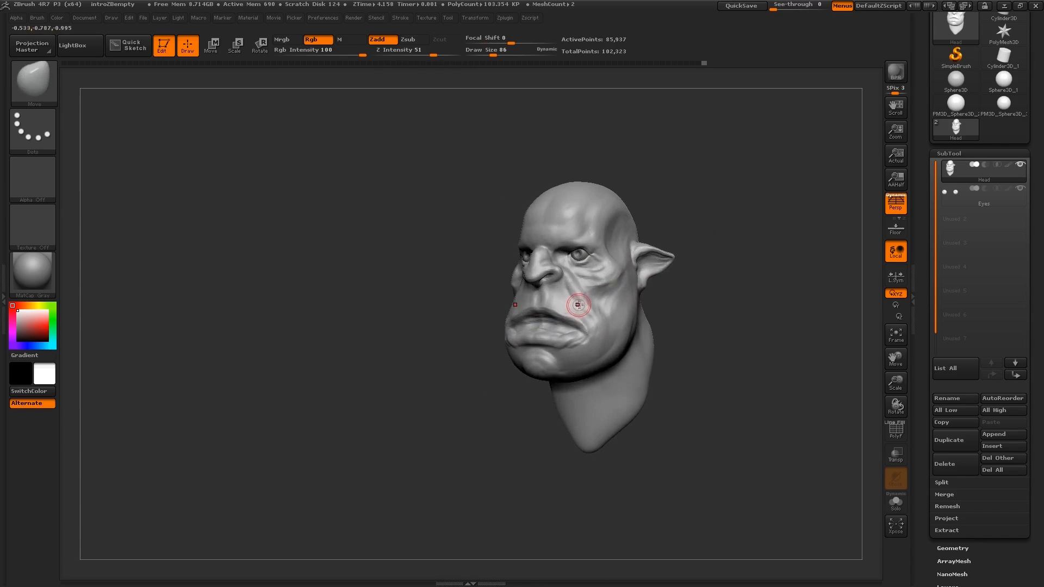
Step: Append a PM3D_Sphere3D mesh to the head as a new subtool and make it active
drag(928, 201, 928, 214)
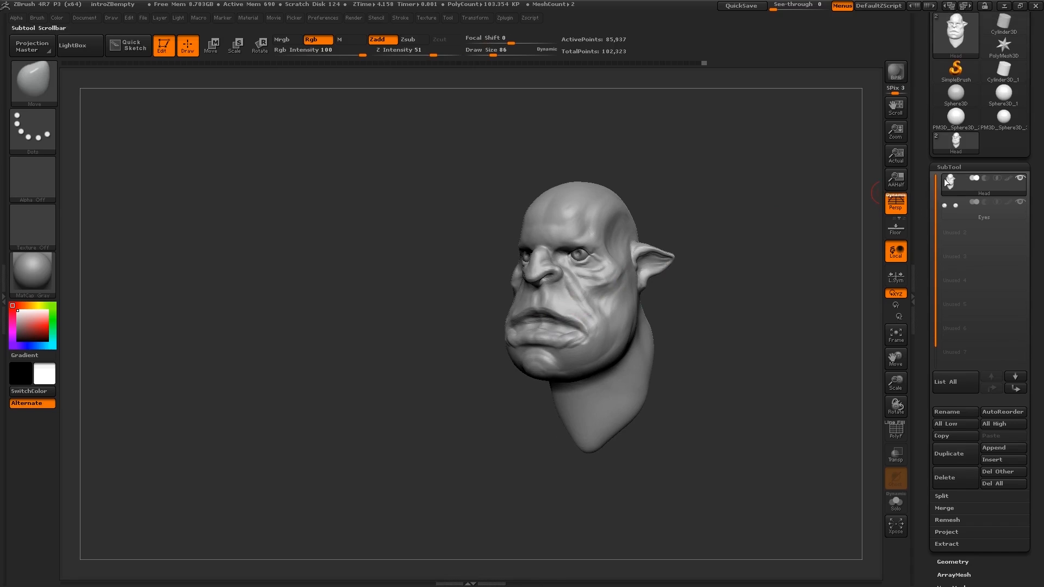
mouse_move(1008, 129)
click(994, 447)
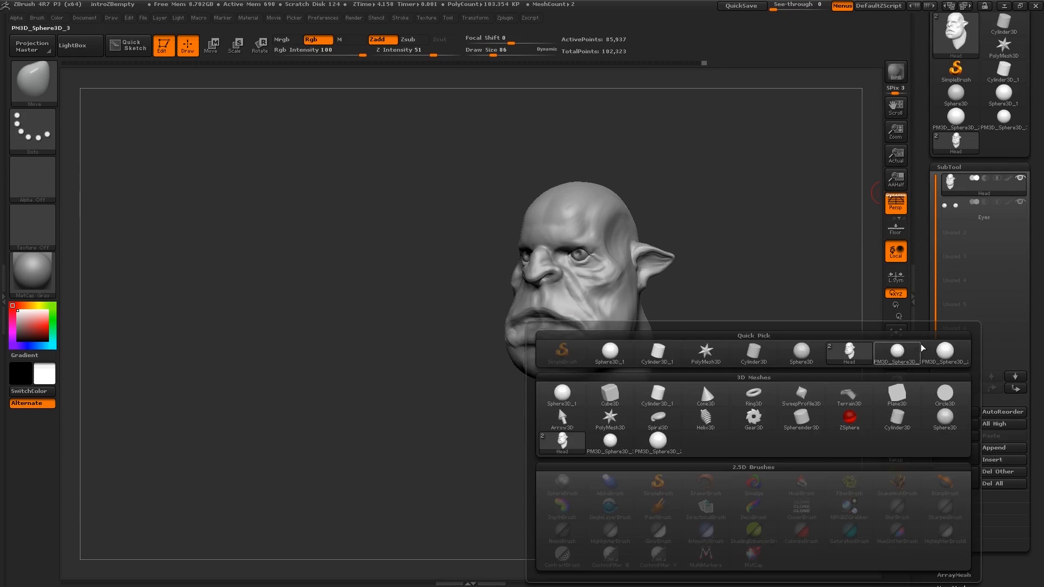
click(701, 382)
drag(723, 269, 836, 222)
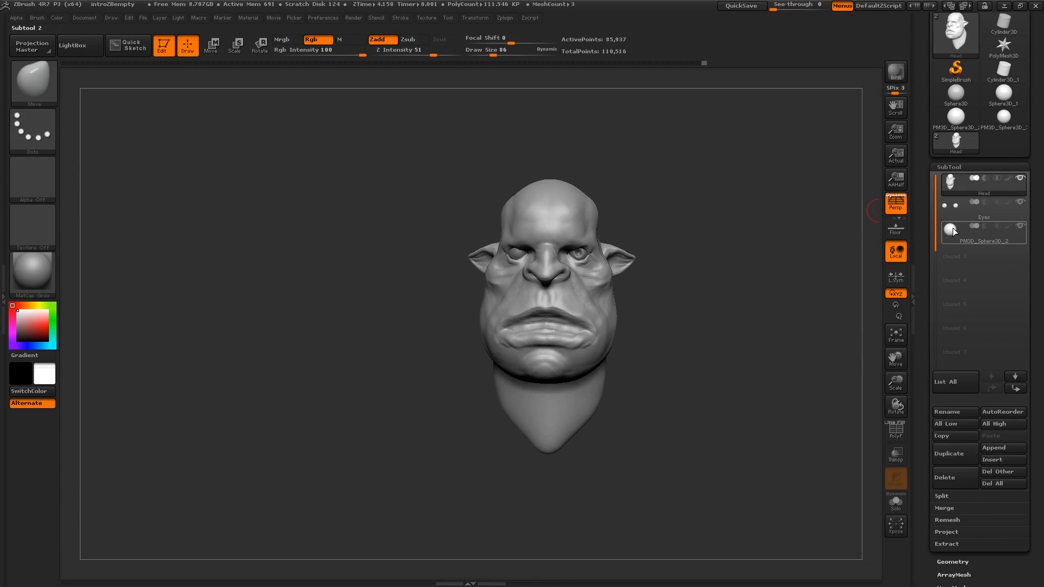
click(953, 227)
Step: Move the new sphere from the eye area down to the mouth, near one corner of the lips
drag(632, 285, 734, 283)
key(w)
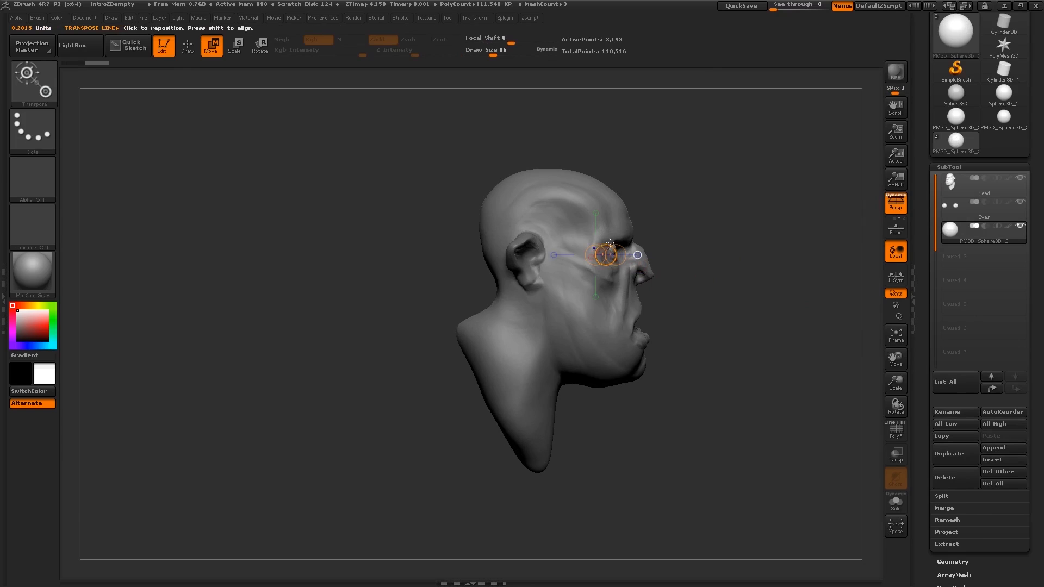
drag(611, 243, 644, 332)
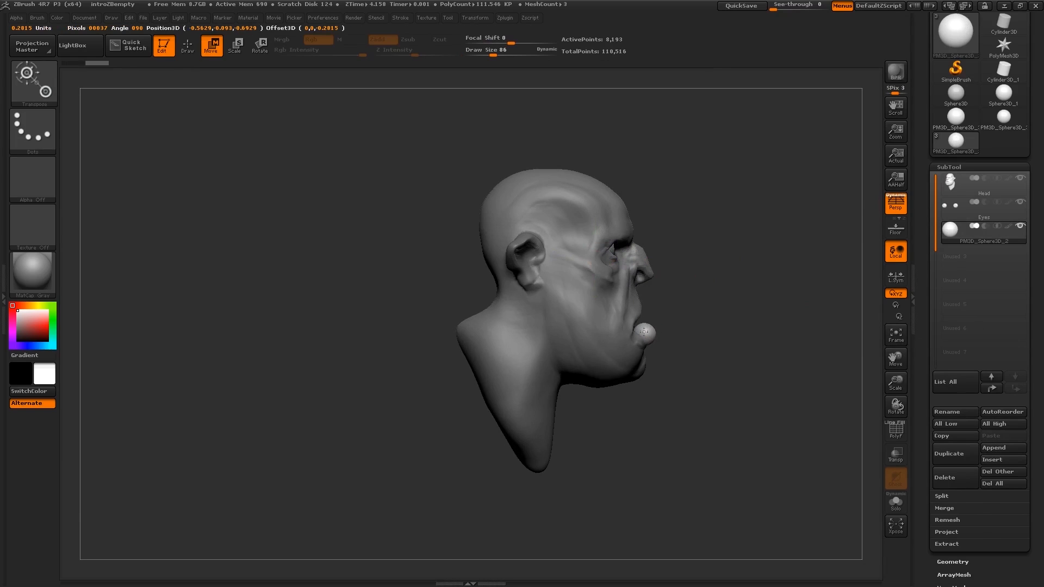
drag(784, 247, 691, 222)
alt+drag(789, 218, 789, 272)
drag(816, 183, 828, 177)
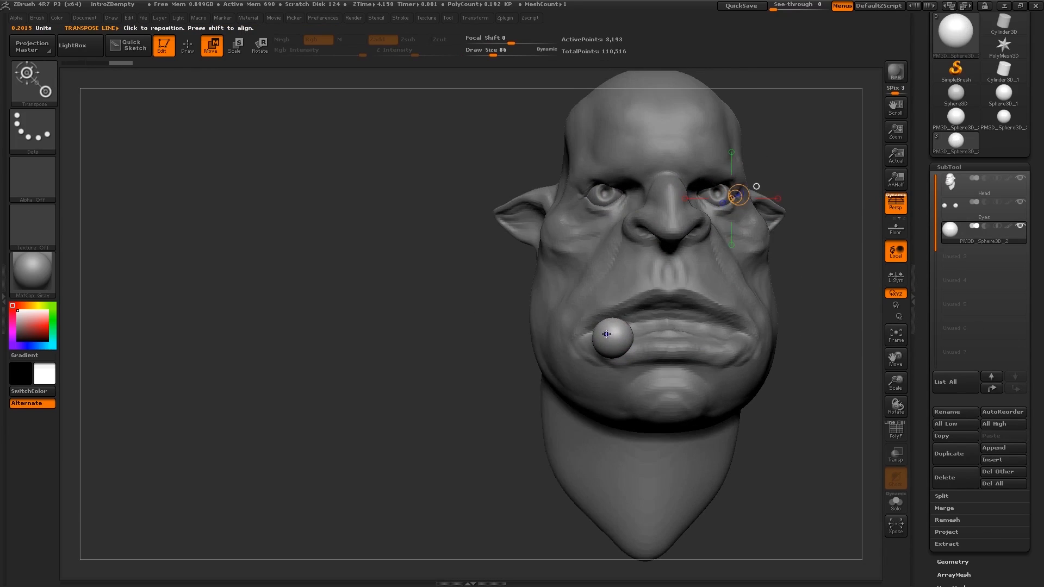
mouse_move(605, 338)
mouse_down()
mouse_move(670, 338)
mouse_move(643, 331)
mouse_move(655, 317)
mouse_up()
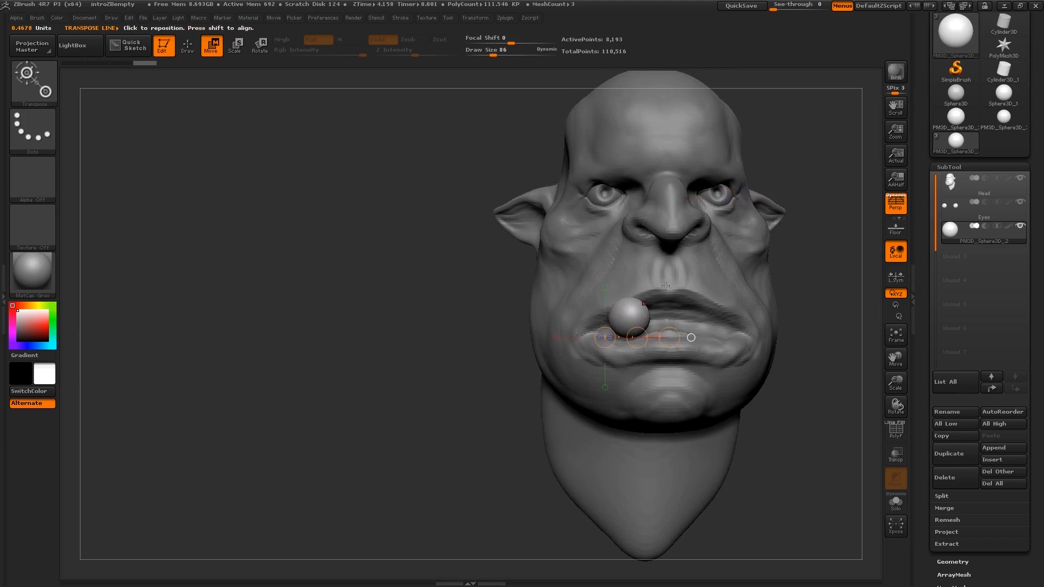
Step: Shift the sphere forward out of the mouth so it rests on the lower lip
drag(522, 287, 696, 380)
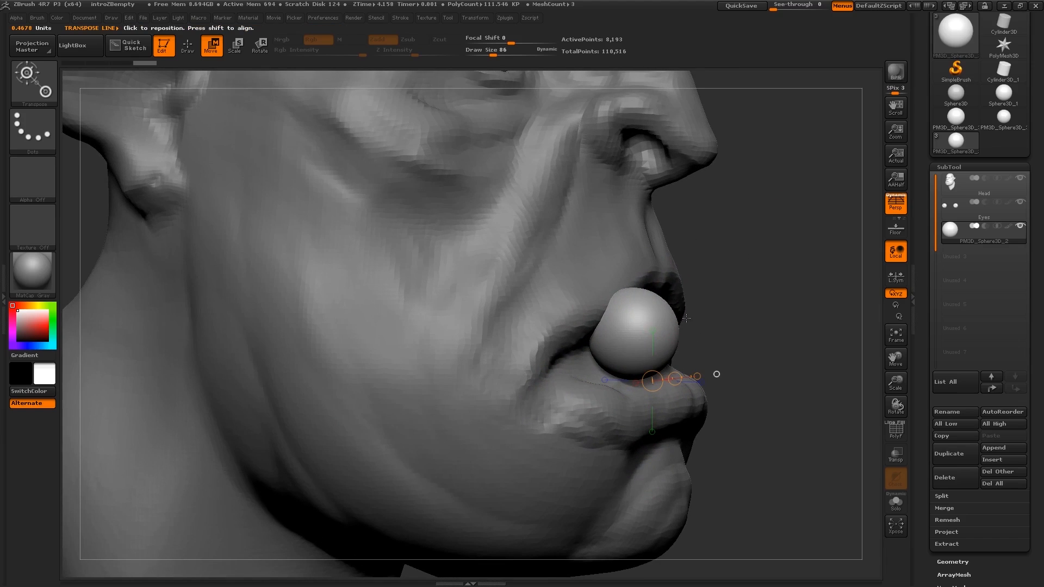
key(shift+f)
alt+drag(679, 279, 660, 368)
key(f)
key(shift+f)
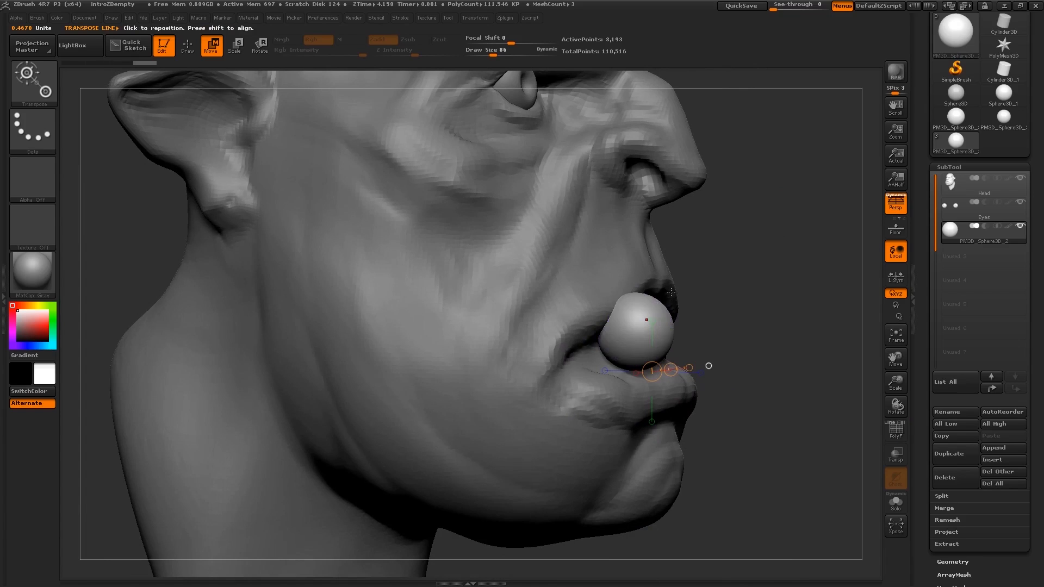
mouse_move(679, 295)
mouse_down()
mouse_move(665, 327)
mouse_move(690, 335)
mouse_move(658, 355)
mouse_move(668, 346)
mouse_up()
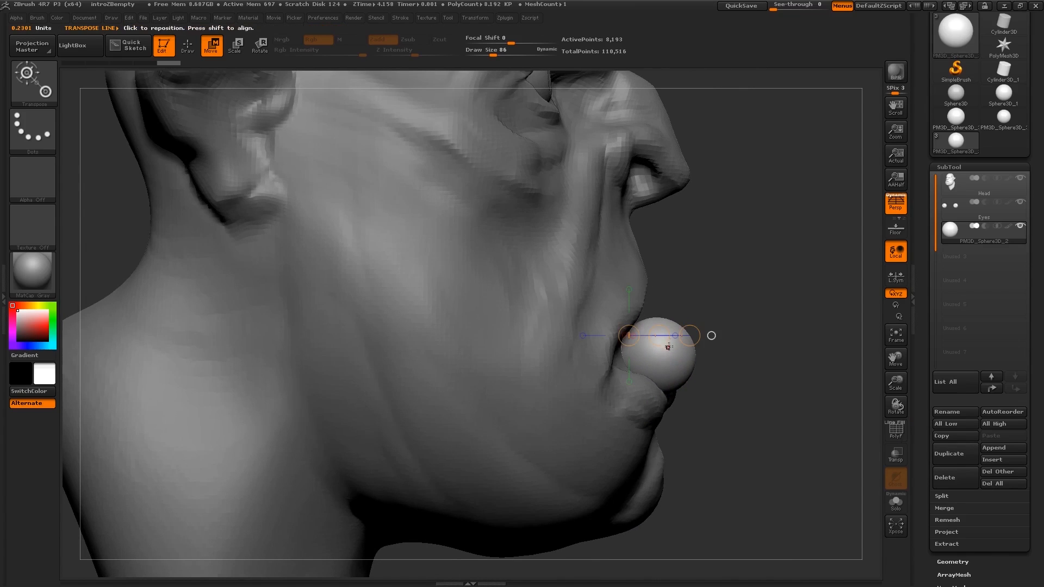
Step: Isolate the sphere and begin stretching it with a large Move brush, then show the head again
key(q)
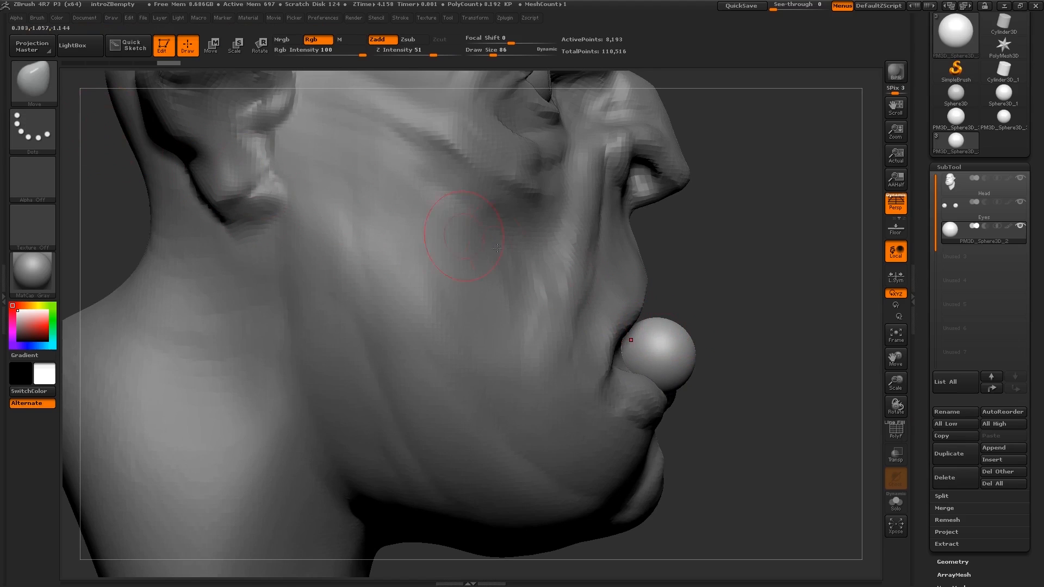
key(s)
drag(640, 350, 650, 355)
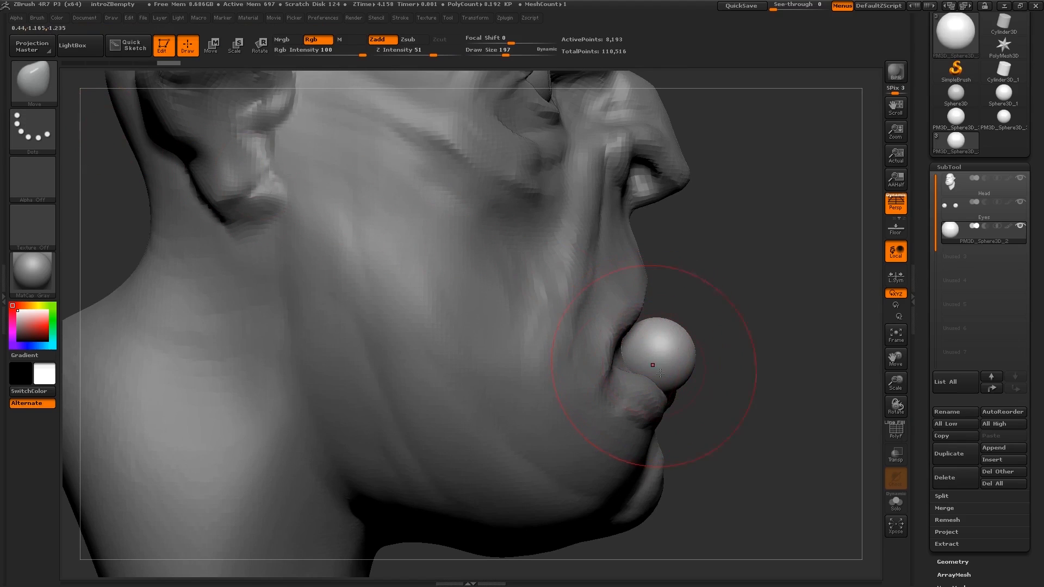
click(896, 505)
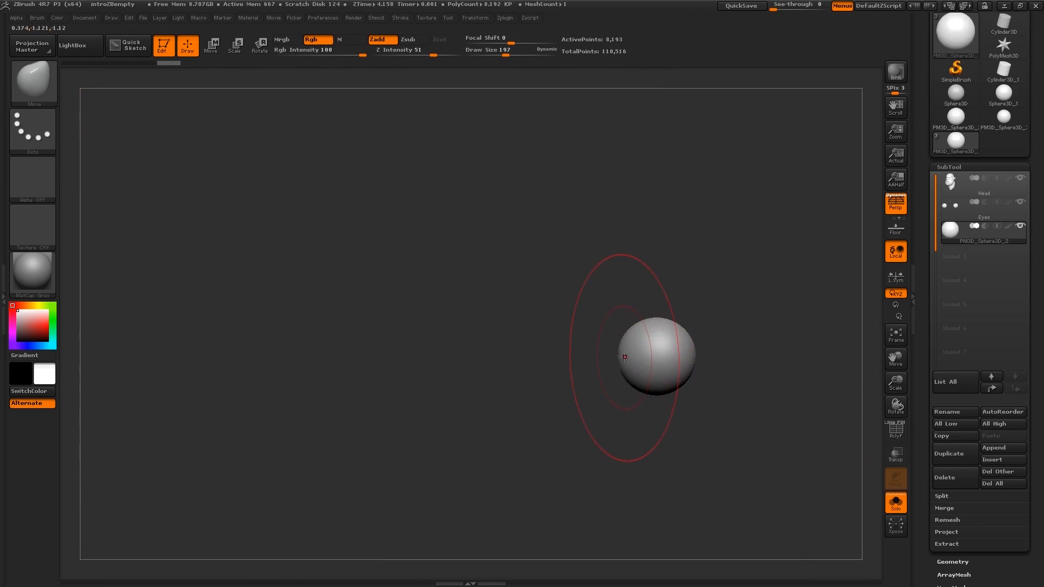
key(s)
mouse_move(625, 358)
mouse_down()
mouse_move(612, 357)
mouse_move(725, 367)
mouse_move(692, 358)
mouse_move(716, 362)
mouse_move(645, 381)
mouse_up()
key(s)
key(s)
key(s)
click(896, 508)
Step: Pull the sphere into a narrow, elongated tusk rising from the lower lip with the Move brush
drag(717, 334, 718, 325)
key(s)
mouse_move(717, 327)
mouse_down()
mouse_move(697, 329)
mouse_move(704, 324)
mouse_up()
mouse_move(706, 326)
mouse_down()
mouse_move(696, 315)
mouse_move(690, 360)
mouse_up()
key(s)
right_drag(719, 363, 693, 365)
key(s)
mouse_move(709, 376)
mouse_down()
mouse_move(721, 371)
mouse_move(712, 354)
mouse_up()
right_drag(732, 353, 707, 352)
drag(706, 307, 693, 292)
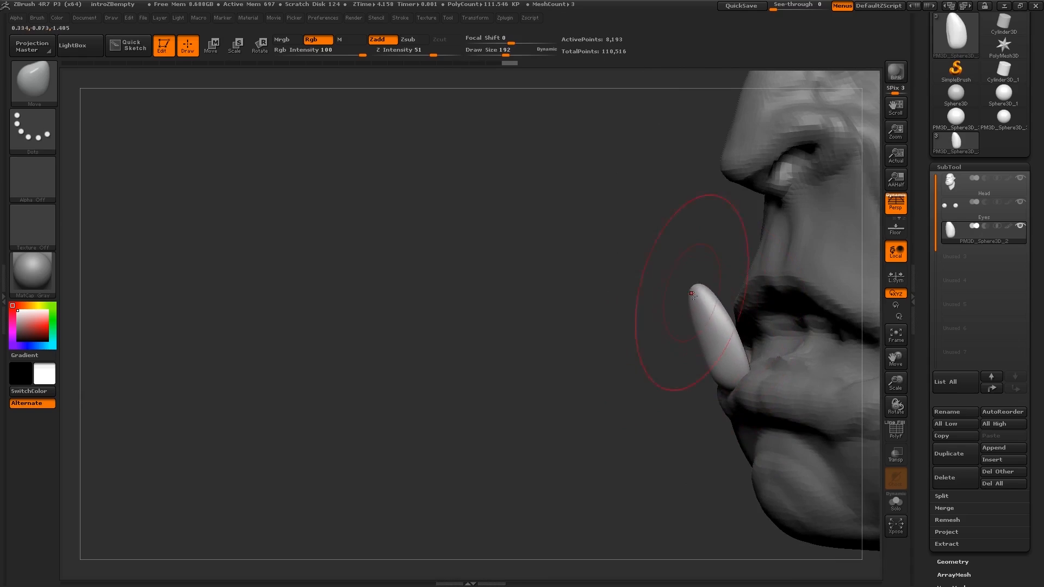
Step: Bend the tusk into a slight curve and reposition it against the lower lip
mouse_move(703, 331)
mouse_down()
mouse_move(734, 360)
mouse_move(719, 357)
mouse_up()
key(s)
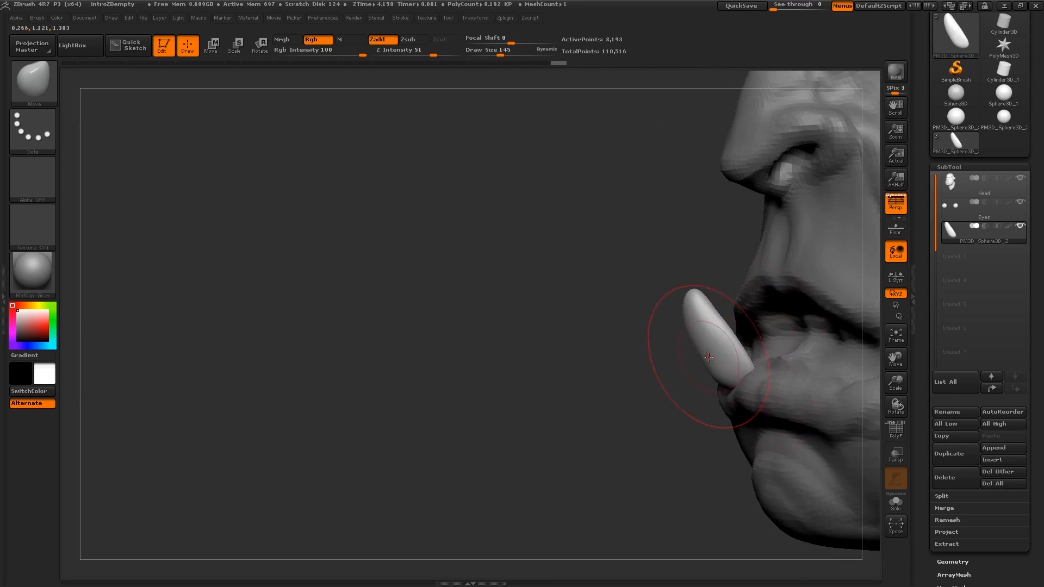
right_drag(715, 365, 707, 365)
key(w)
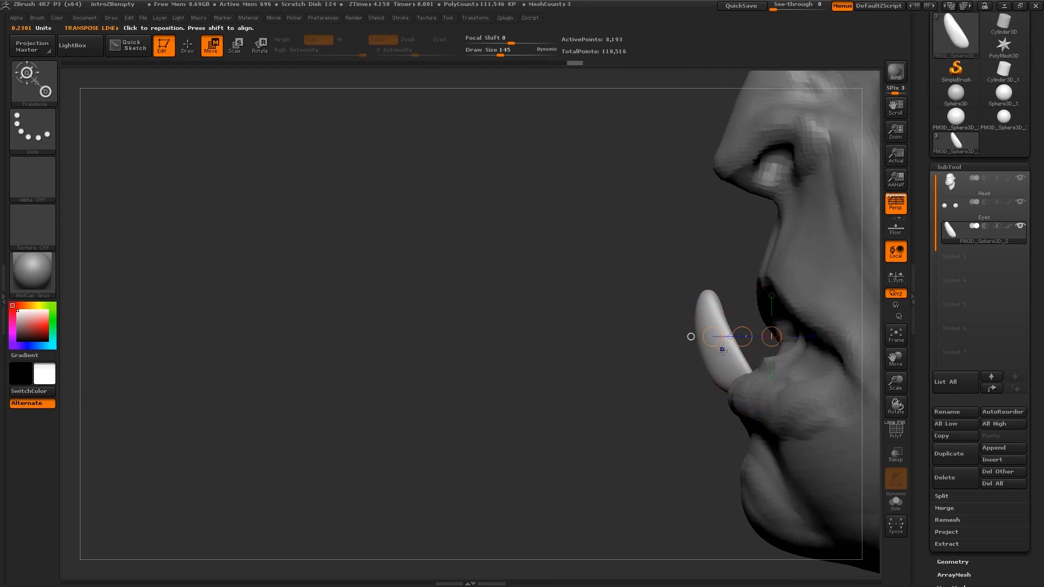
mouse_move(720, 362)
shift+mouse_down()
mouse_move(633, 378)
mouse_move(700, 364)
shift+mouse_up()
right_drag(688, 401, 761, 399)
mouse_move(761, 399)
ctrl+right_down()
mouse_move(760, 359)
mouse_move(656, 334)
mouse_move(654, 384)
ctrl+right_up()
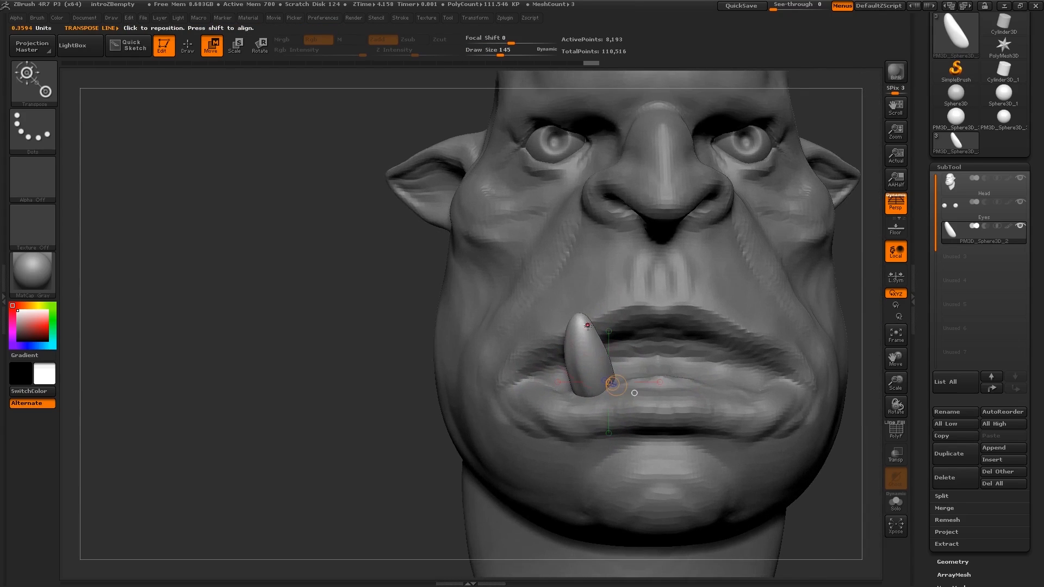
Step: Taper and lengthen the tip of the tusk with a smaller Move brush
key(q)
key(s)
mouse_move(579, 328)
mouse_down()
mouse_move(570, 328)
mouse_move(578, 312)
mouse_up()
key(s)
key(s)
click(577, 311)
right_drag(573, 324, 500, 329)
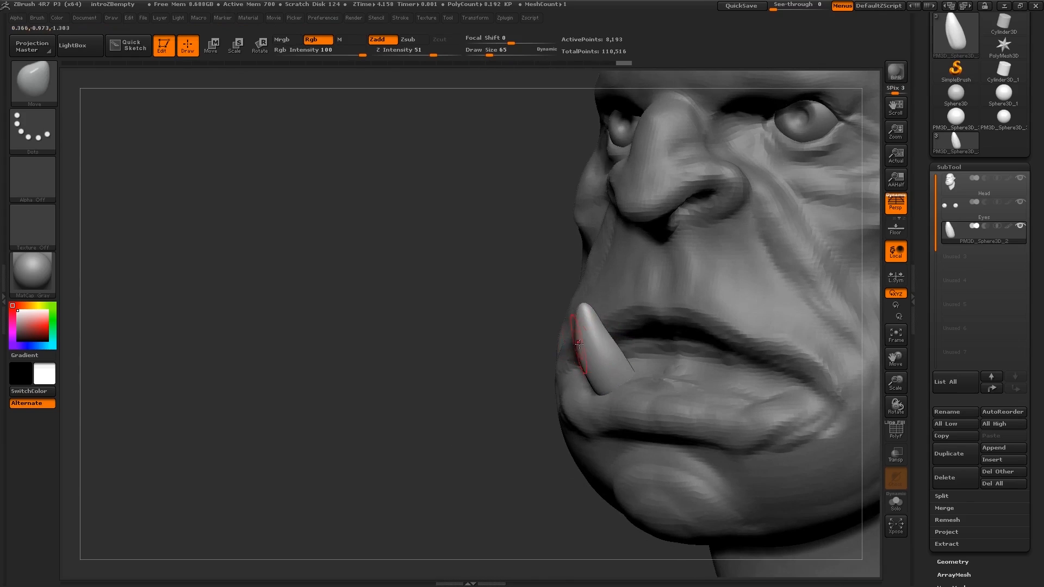
Step: Refine the tusk's curve and shape its base where it meets the lip, using the Move brush
drag(581, 343, 592, 335)
key(s)
click(622, 351)
drag(621, 373, 608, 374)
shift+right_drag(607, 374, 680, 375)
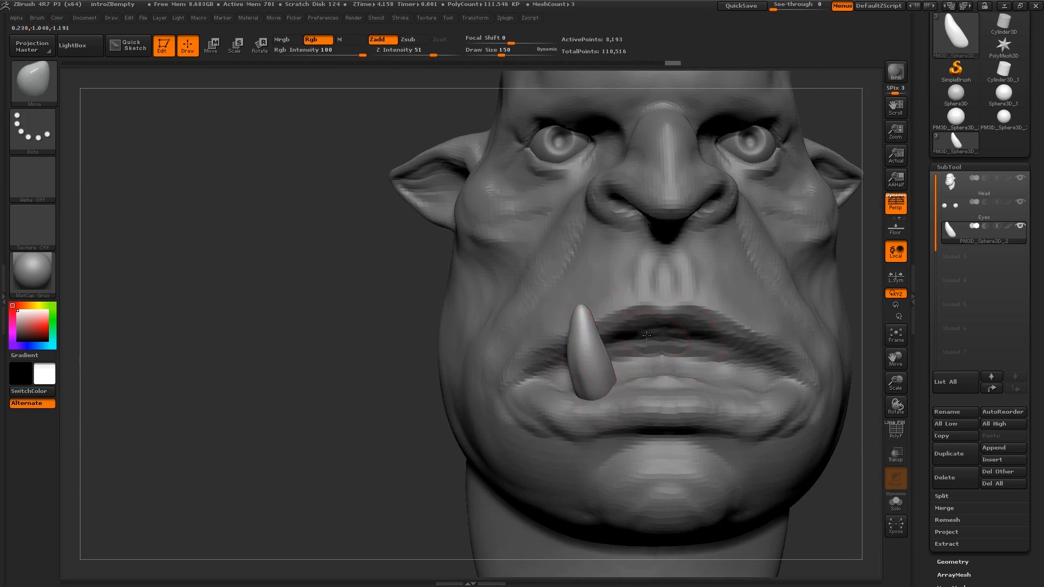
Step: Duplicate the tusk within its subtool and move the copy to the opposite side of the mouth
mouse_move(602, 353)
ctrl+right_down()
mouse_move(604, 323)
mouse_move(598, 370)
ctrl+right_up()
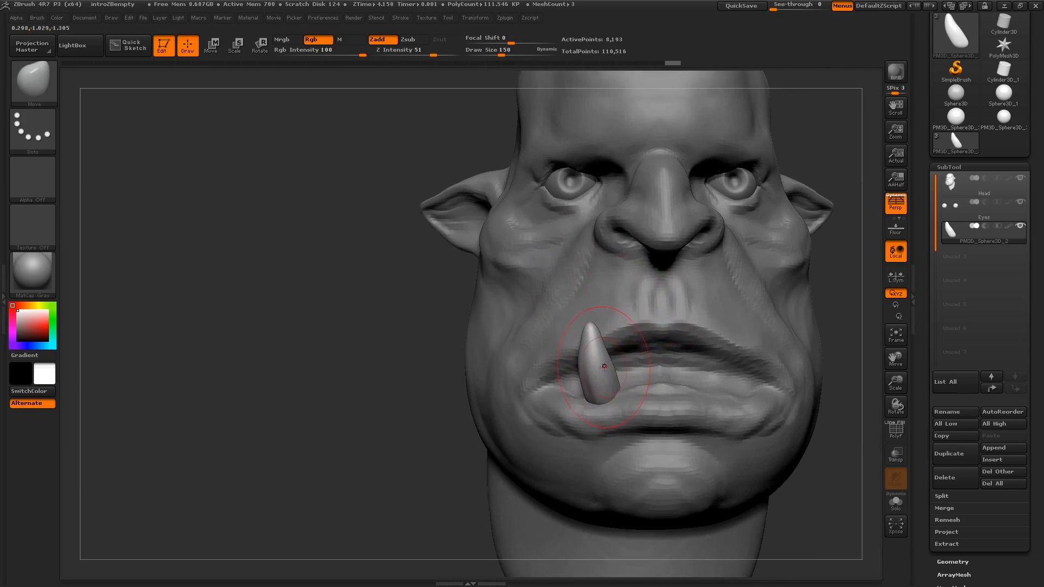
key(w)
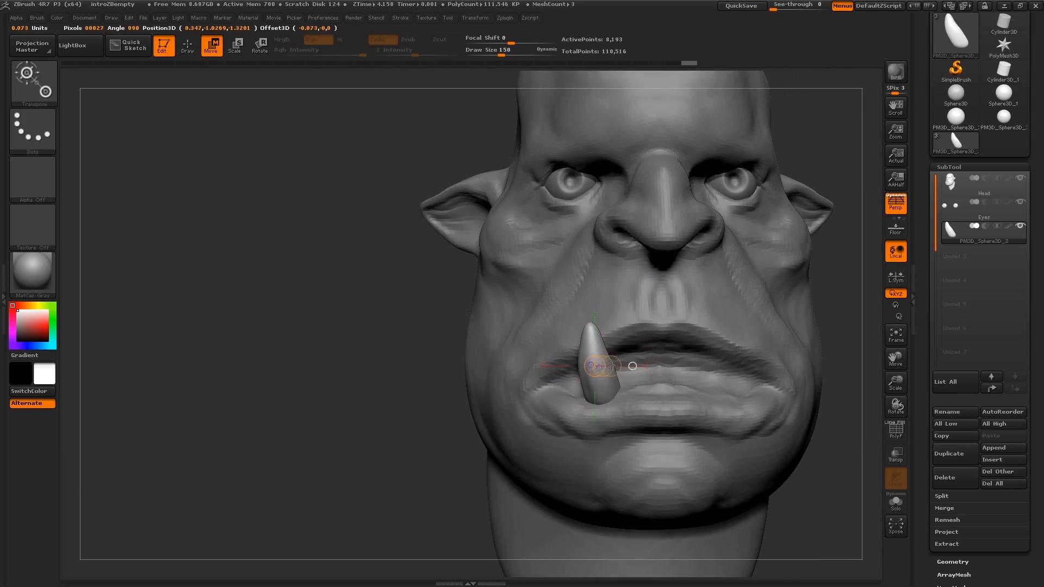
drag(595, 366, 760, 351)
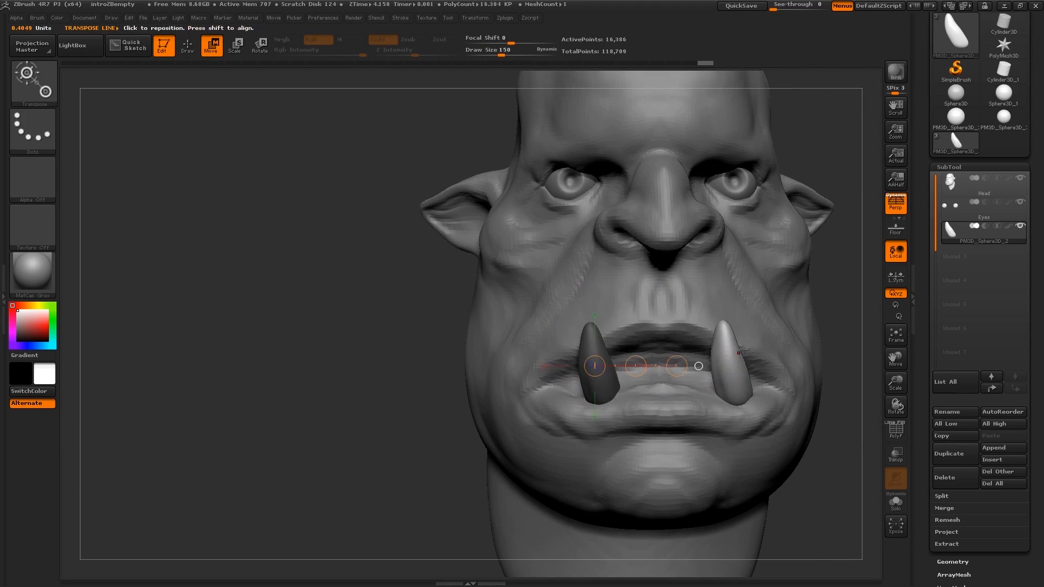
Step: Rotate the duplicated tusk about its base so that its tip tilts outward and follows the lip
key(r)
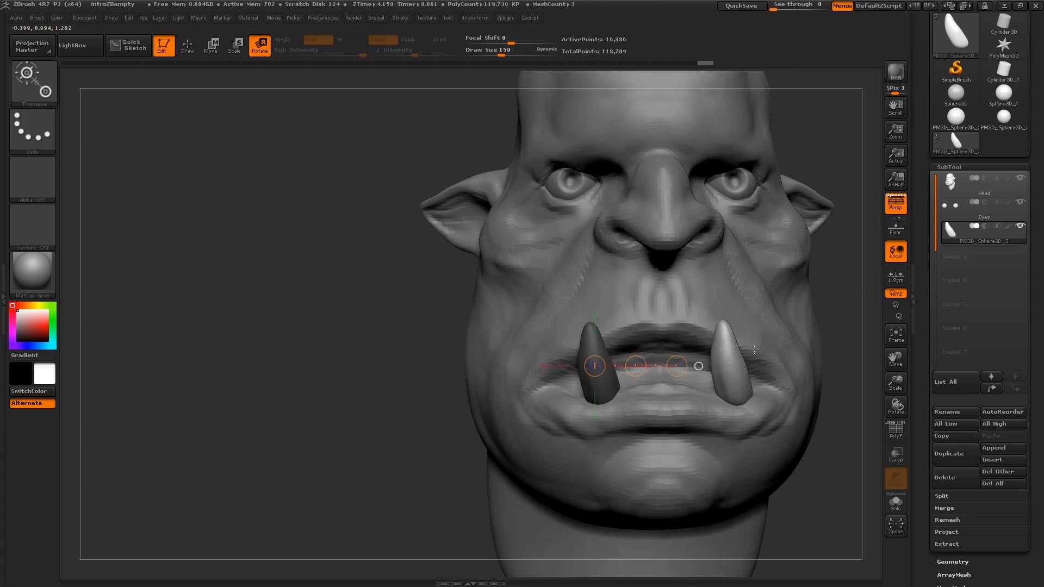
drag(721, 331, 726, 406)
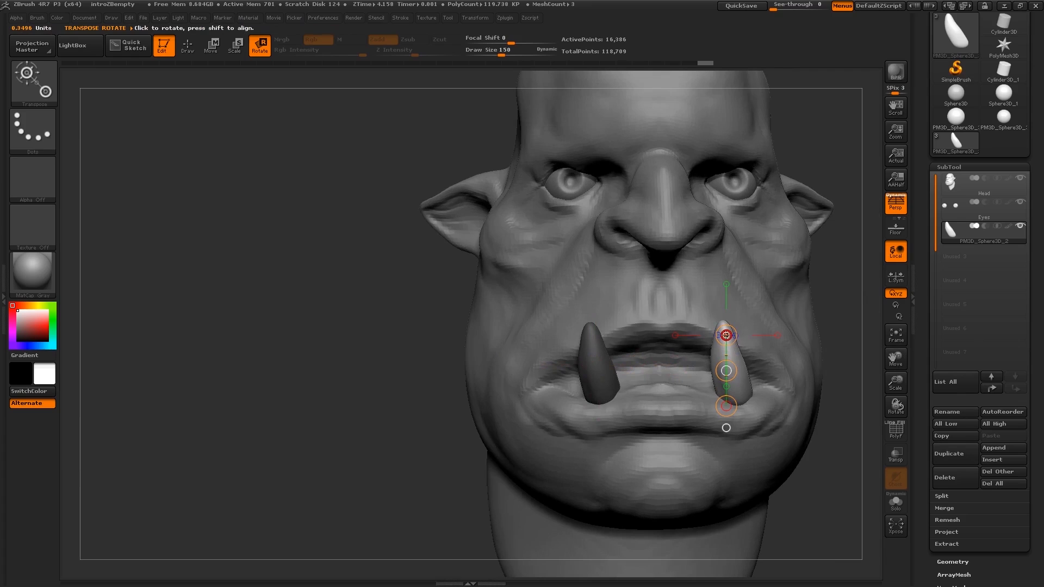
drag(726, 335, 752, 341)
right_drag(736, 397, 824, 389)
drag(752, 371, 757, 330)
right_drag(780, 346, 830, 350)
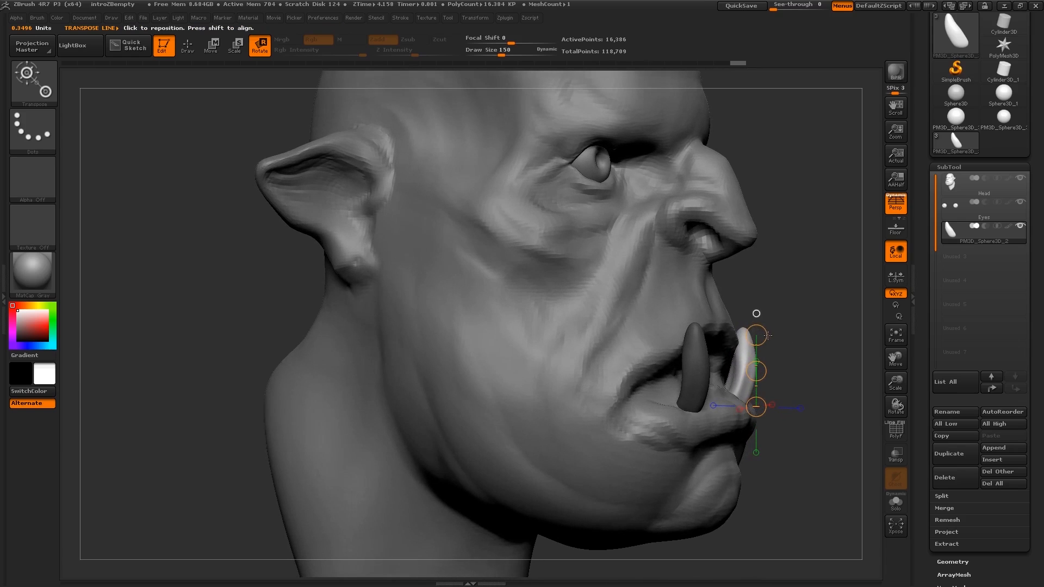
drag(758, 335, 772, 337)
Step: Duplicate the ogre's left tusk within its subtool and place the copy just inside it as a shorter tooth
right_drag(799, 313, 748, 314)
mouse_move(782, 383)
ctrl+right_down()
mouse_move(781, 334)
mouse_move(713, 335)
mouse_move(750, 337)
mouse_move(806, 381)
mouse_move(770, 379)
ctrl+right_up()
key(w)
drag(762, 384, 735, 384)
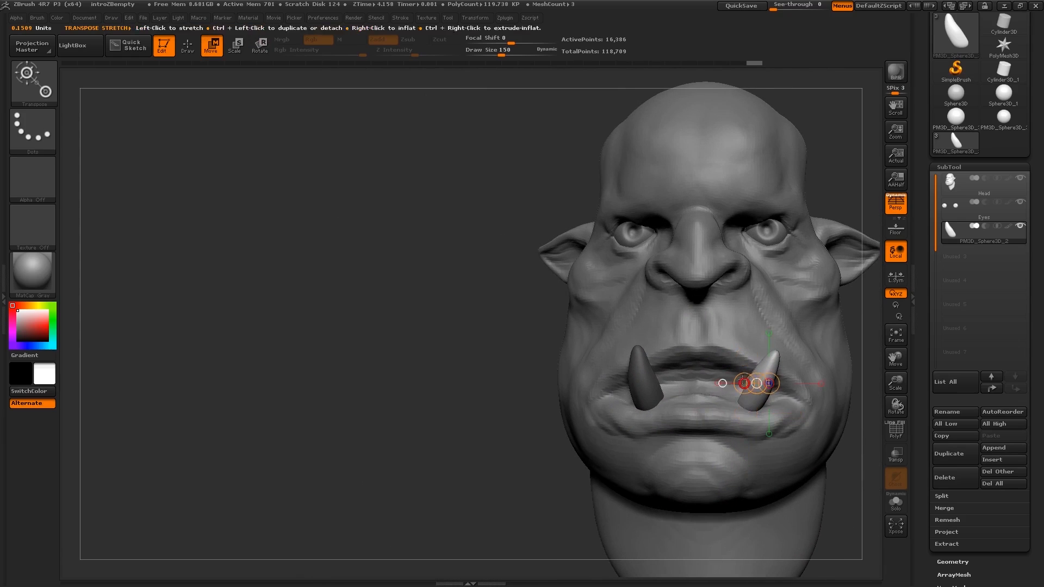
right_drag(787, 371, 807, 370)
shift+drag(779, 366, 723, 372)
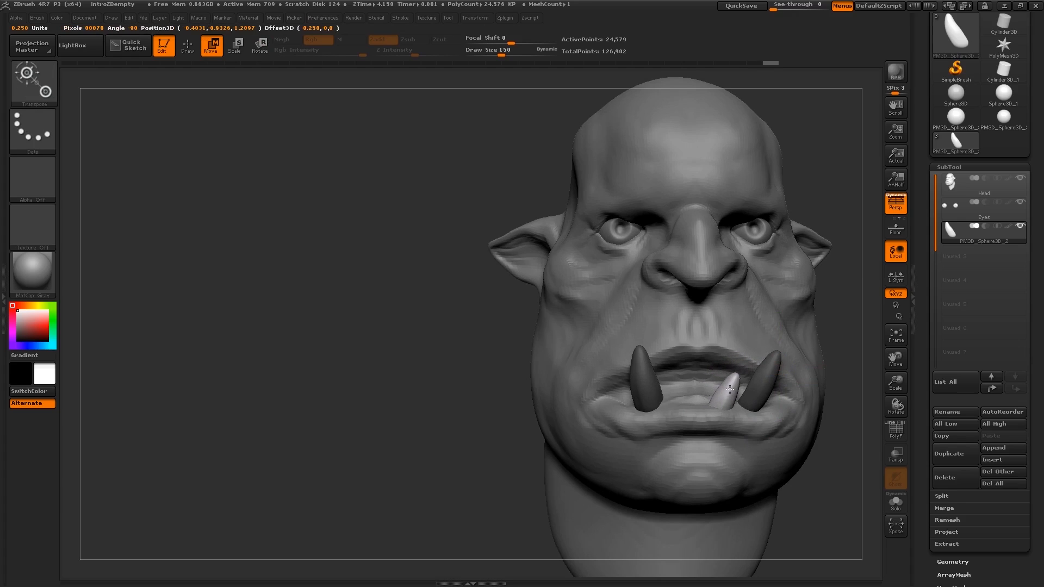
mouse_move(716, 364)
right_down()
mouse_move(711, 373)
mouse_move(741, 415)
mouse_move(724, 361)
right_up()
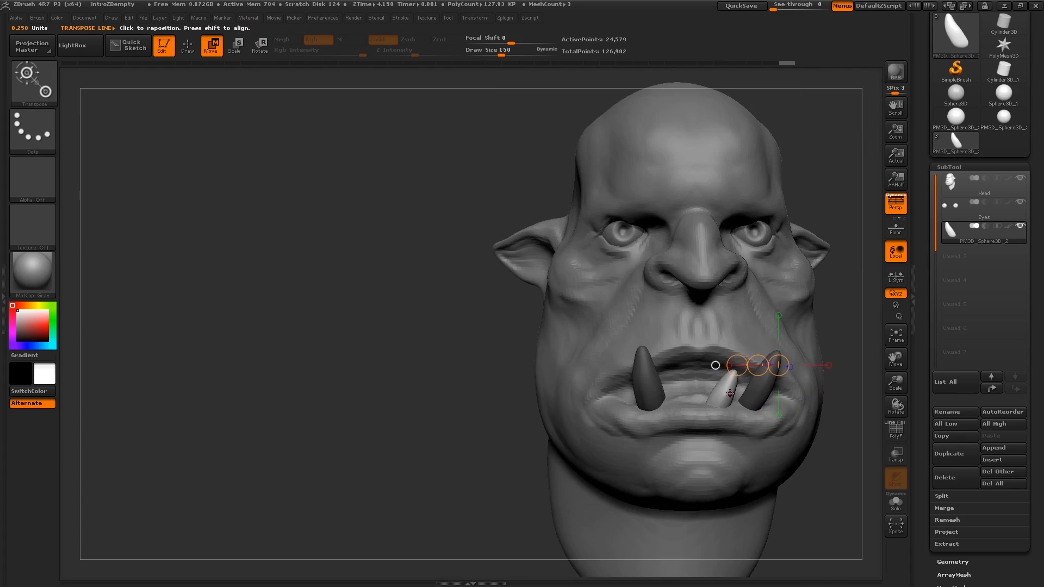
Step: Duplicate the short tooth across the middle of the lower lip and rotate the copy to lean toward the opposite tusk
ctrl+drag(758, 365, 721, 374)
key(r)
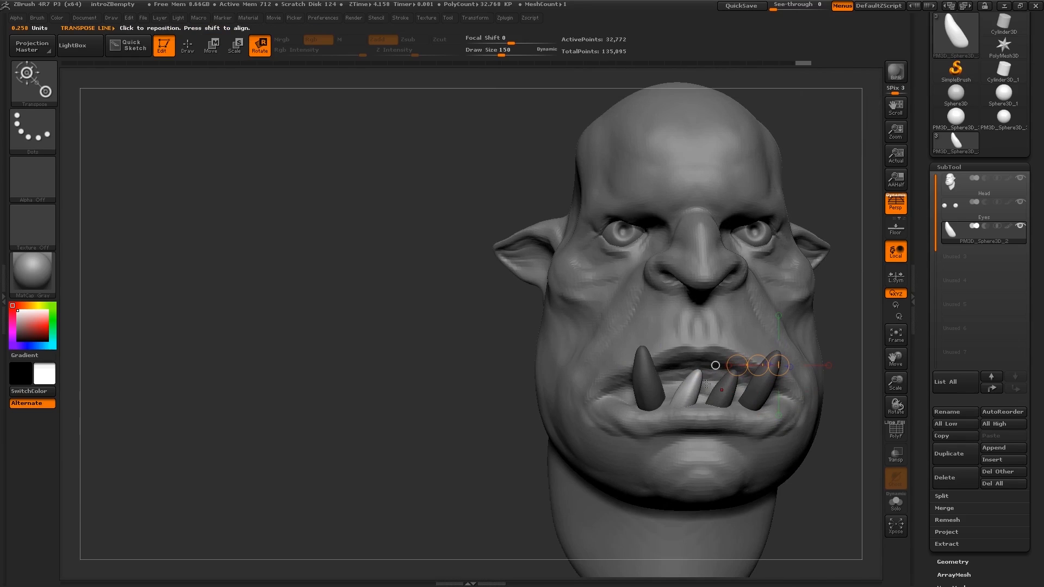
mouse_move(683, 426)
shift+mouse_down()
mouse_move(683, 371)
mouse_move(663, 379)
mouse_move(703, 385)
shift+mouse_up()
key(w)
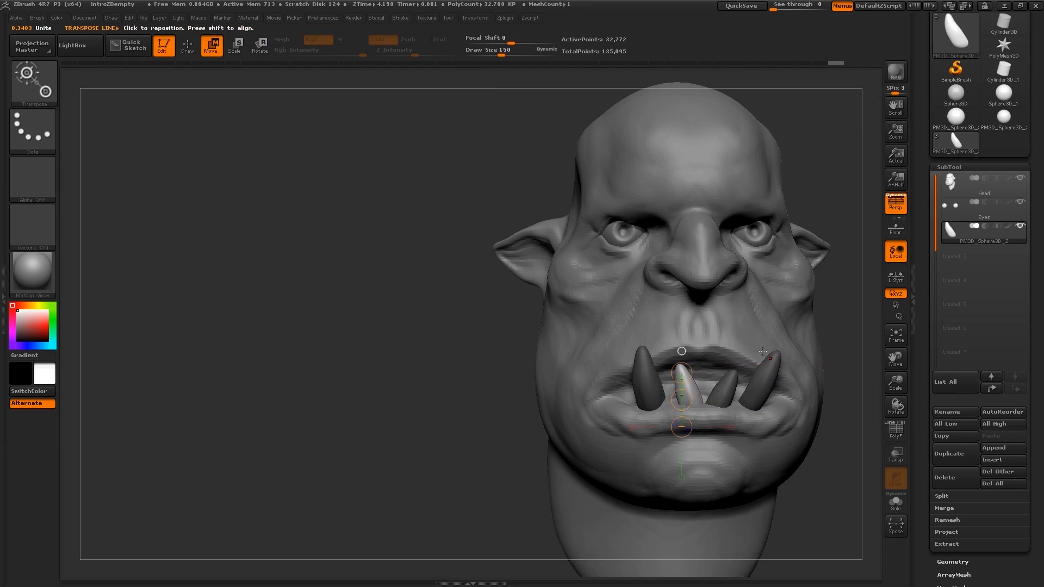
alt+drag(851, 383, 745, 464)
key(q)
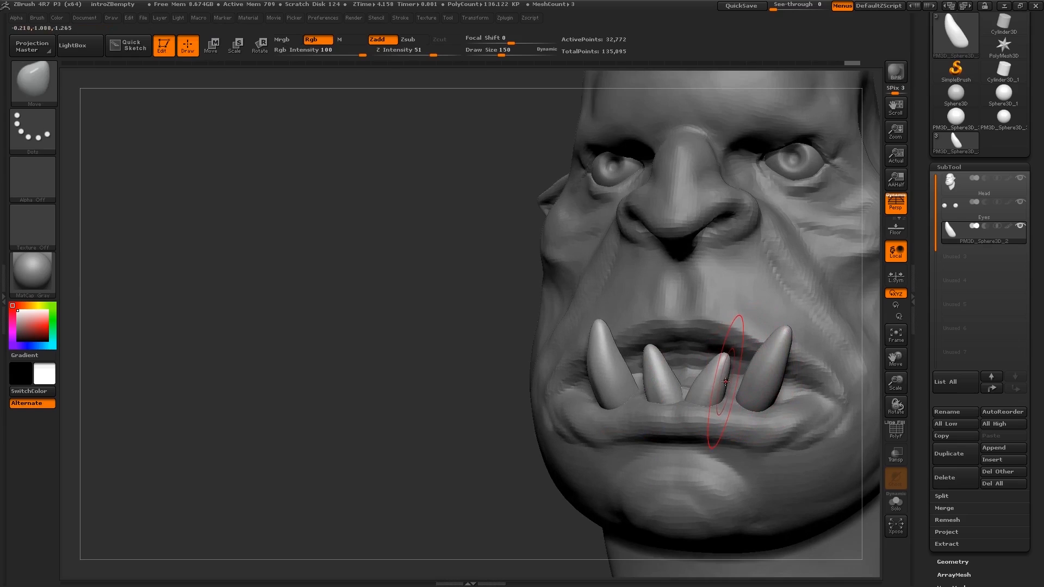
Step: Shorten the small tooth beside the ogre's left tusk into a blunt stub, using the Move brush at draw size 75
key(bracketleft)
key(bracketleft)
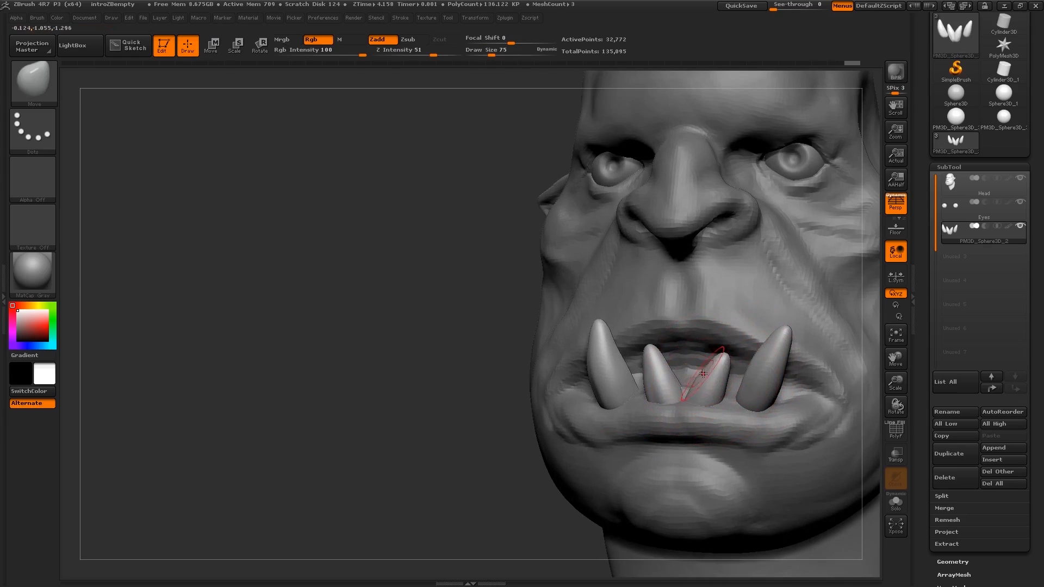
drag(720, 367, 711, 377)
key(bracketright)
key(bracketright)
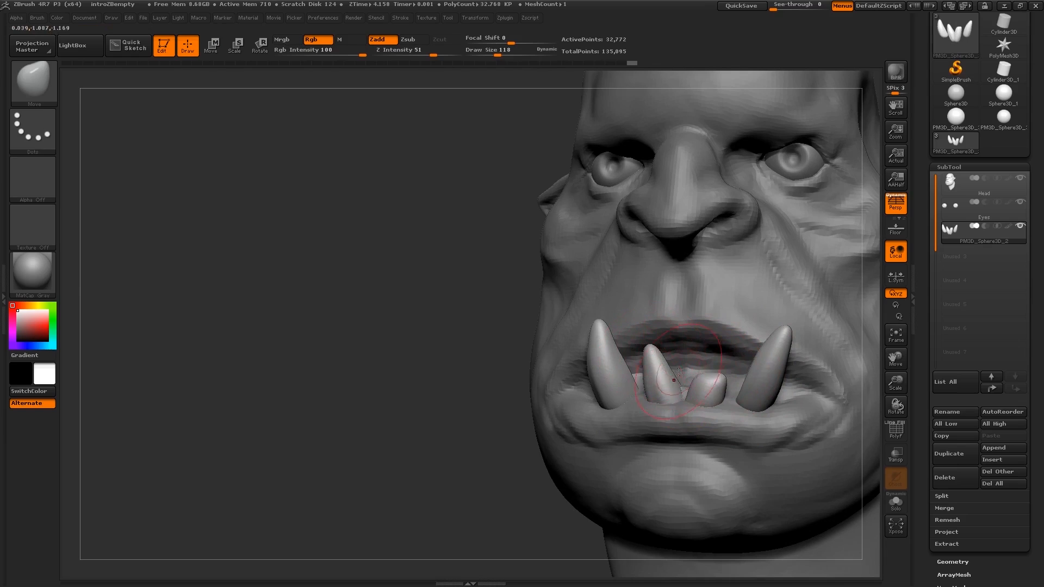
Step: Switch to the Move Topological brush and enlarge it to a draw size of 208
ctrl+right_drag(684, 376, 687, 403)
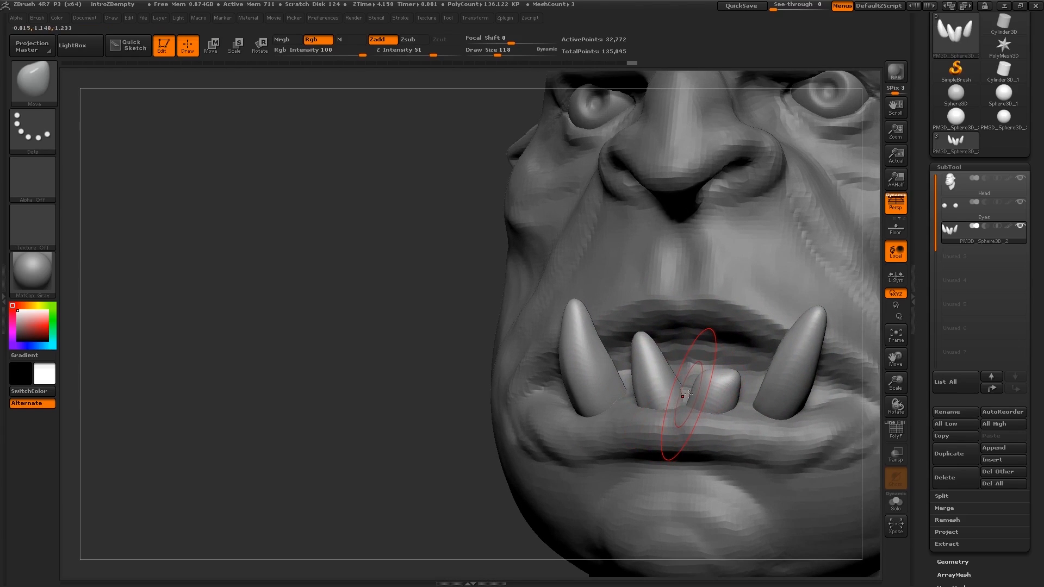
key(b)
key(b)
key(m)
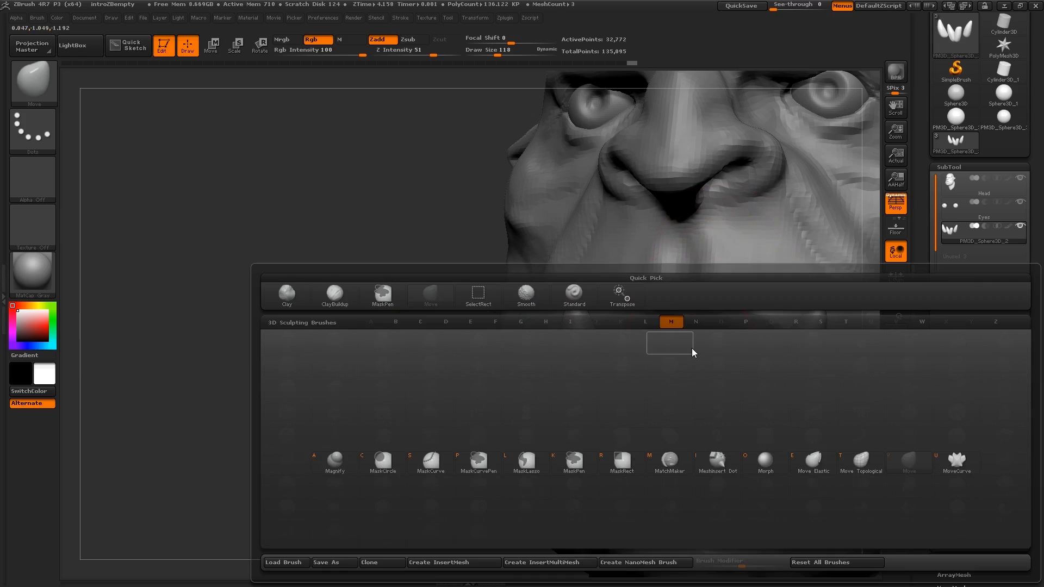
key(t)
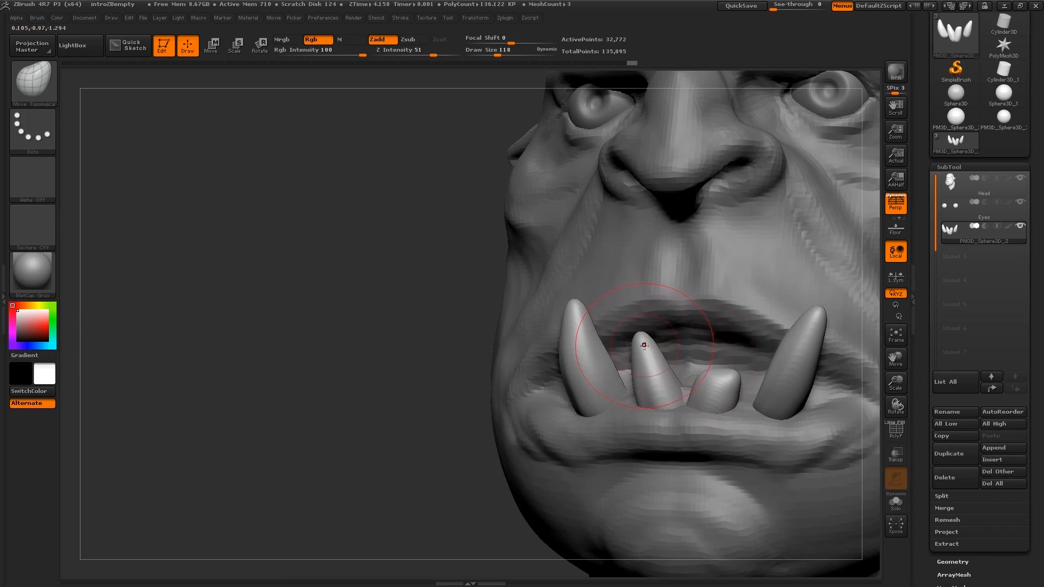
key([)
key(])
key(])
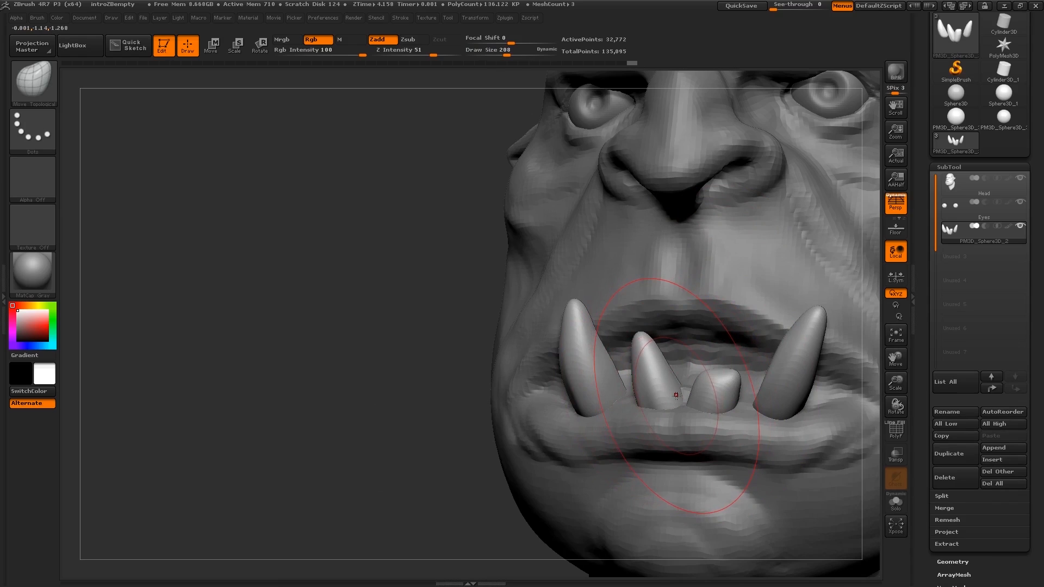
Step: Shorten the small tooth beside the ogre's right tusk, using the Move Topological brush at draw size 105
key(b)
key(m)
mouse_move(677, 392)
mouse_down()
mouse_move(686, 393)
mouse_move(656, 359)
mouse_move(655, 396)
mouse_move(663, 347)
mouse_move(689, 381)
mouse_up()
key(b)
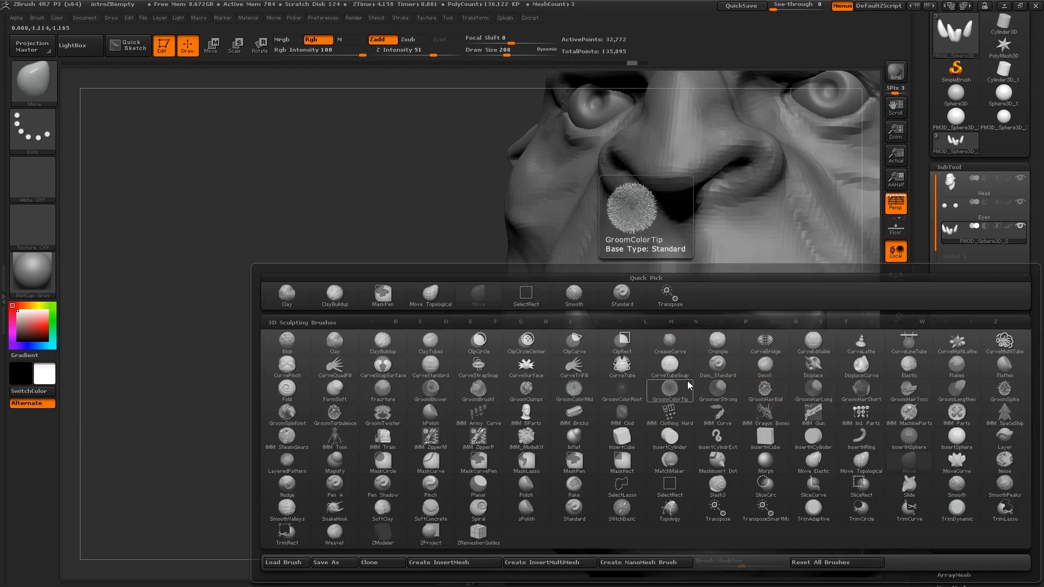
key(m)
key(t)
key(s)
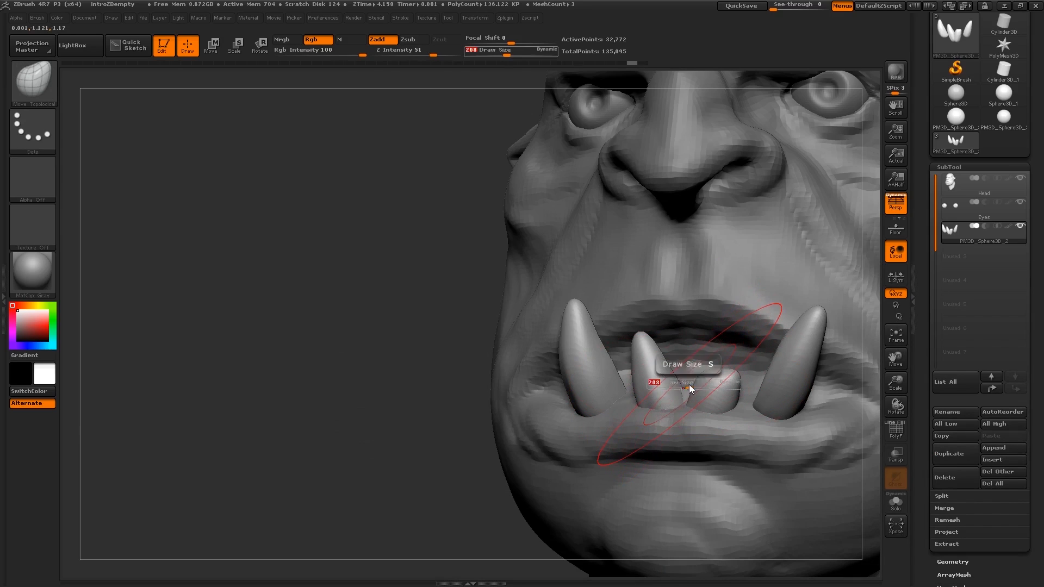
drag(690, 384, 678, 384)
key(s)
key(s)
drag(641, 336, 652, 364)
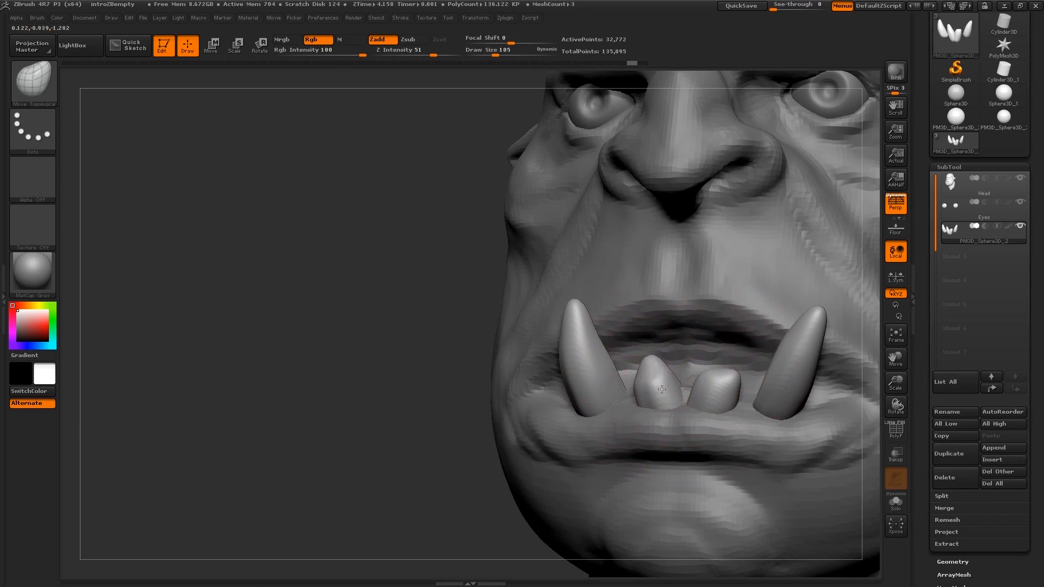
Step: Reshape the two small front teeth into low, uneven stubs with Move Topological, reducing the draw size from 197 to 37
mouse_move(681, 398)
mouse_down()
mouse_move(672, 399)
mouse_move(705, 402)
mouse_up()
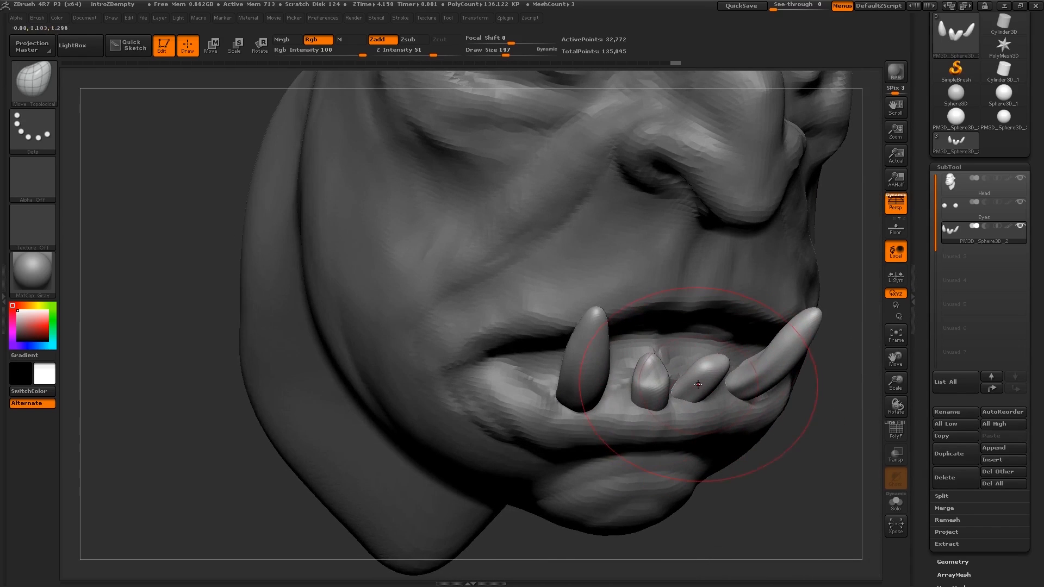
drag(698, 385, 705, 381)
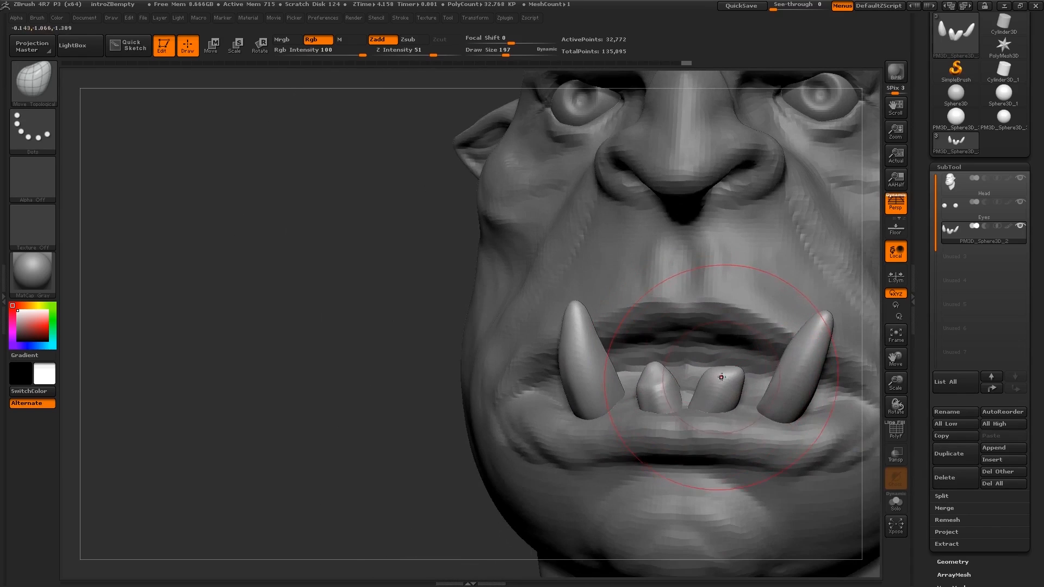
key(s)
mouse_move(725, 389)
mouse_down()
mouse_move(709, 388)
mouse_move(712, 376)
mouse_move(660, 380)
mouse_up()
key(s)
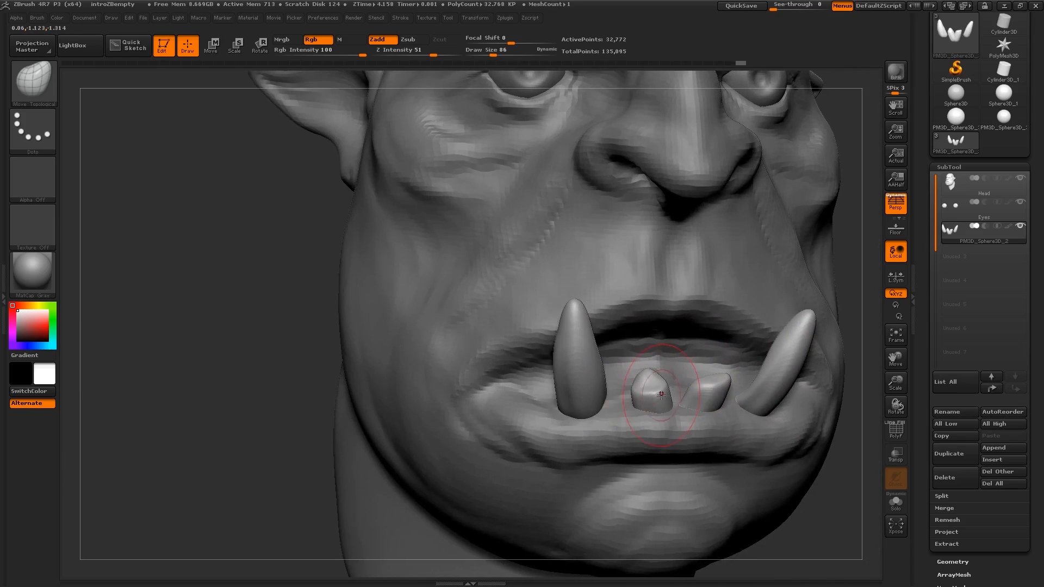
drag(650, 387, 648, 392)
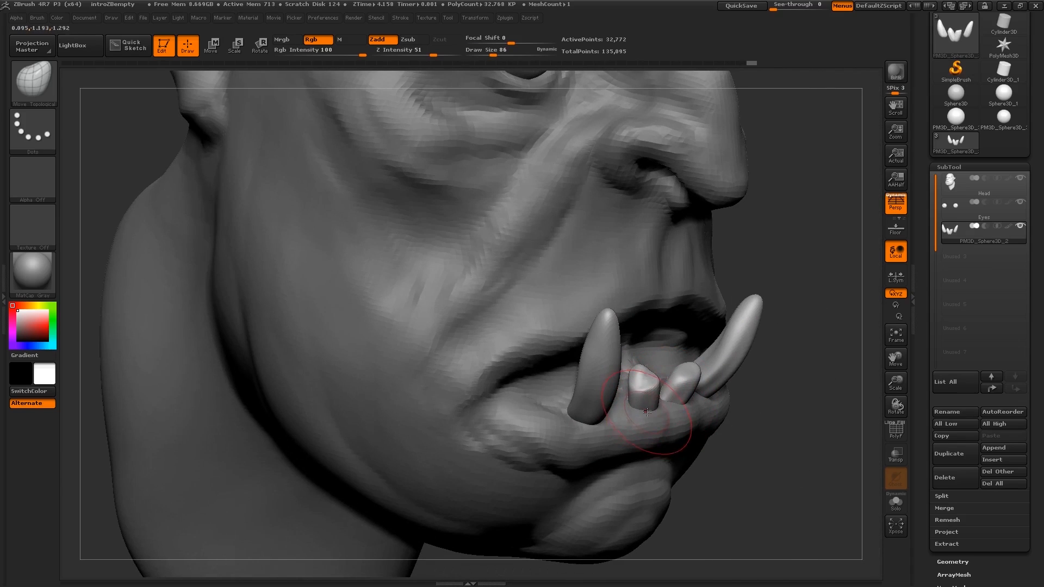
key(s)
mouse_move(651, 418)
mouse_down()
mouse_move(663, 420)
mouse_move(631, 370)
mouse_move(634, 381)
mouse_up()
key(s)
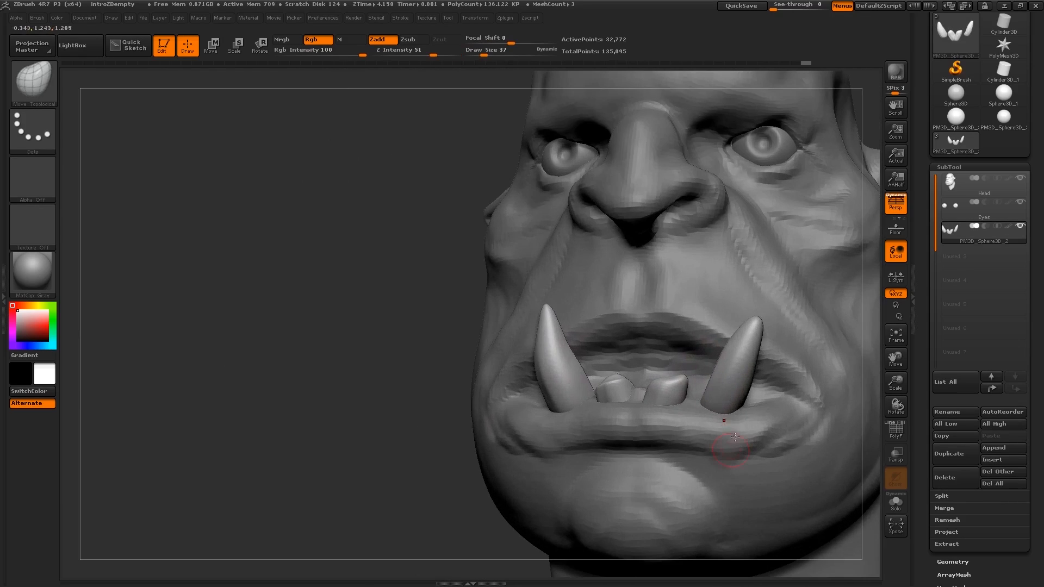
Step: Widen the tusks' bases and adjust their curve with the Move Topological brush at draw sizes between 197 and 160
key(s)
drag(761, 379, 799, 379)
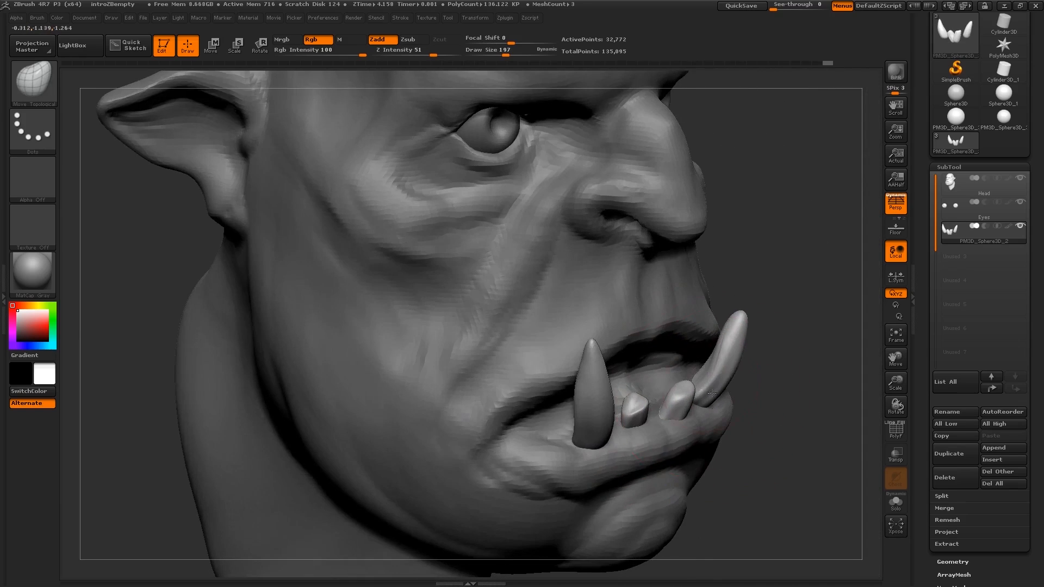
key(s)
drag(715, 392, 693, 392)
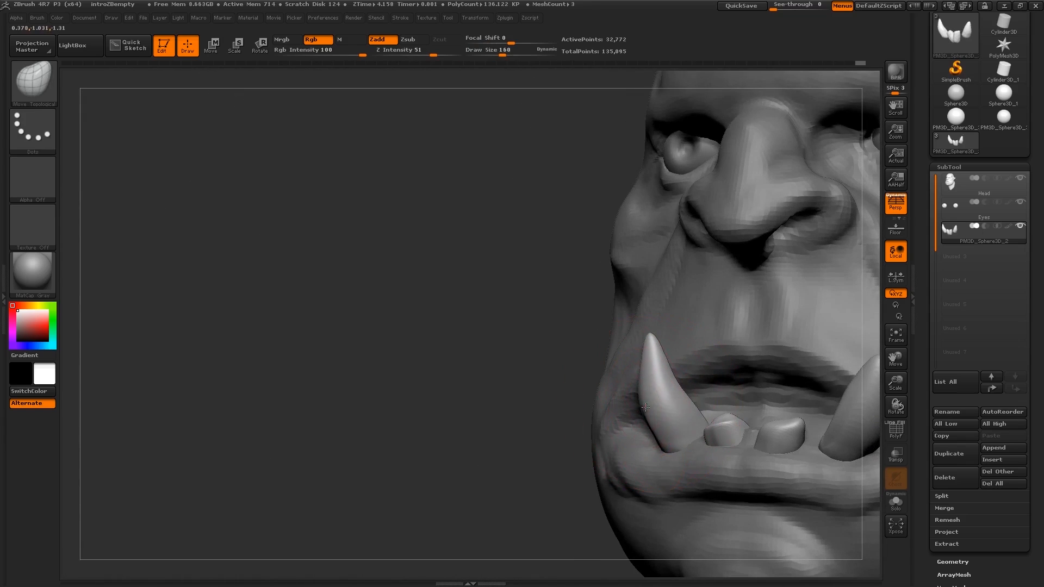
drag(639, 377, 630, 380)
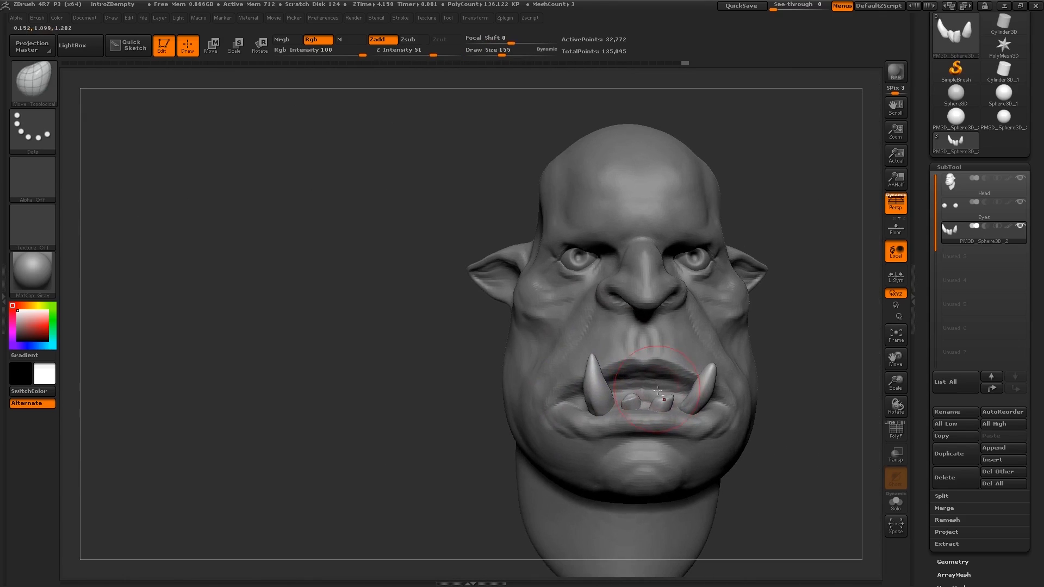
Step: Refine the silhouette and seating of the ogre's left tusk against the lip, using Move Topological at draw size 155
right_drag(658, 390, 702, 403)
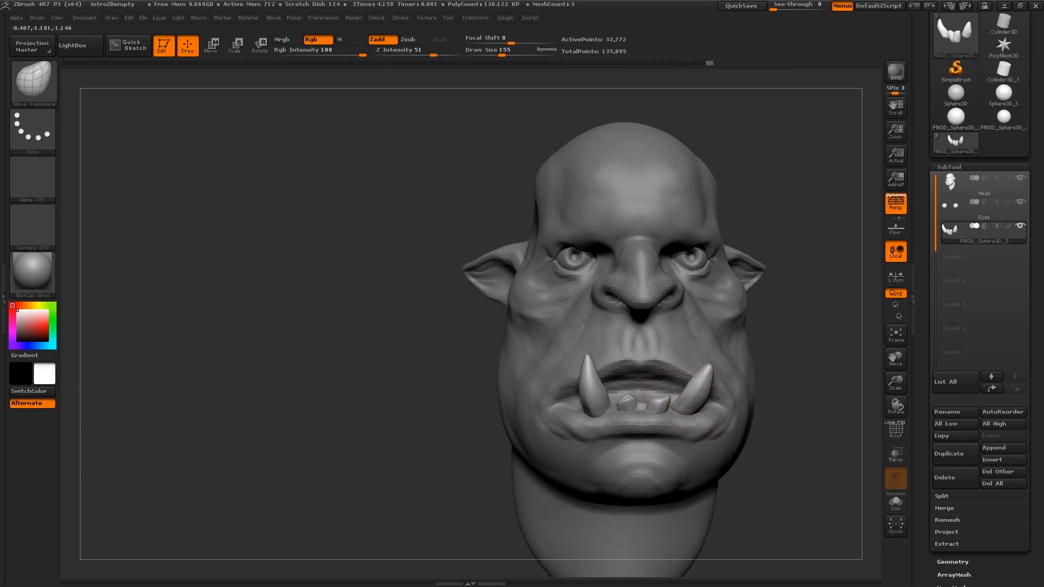
drag(695, 416, 699, 417)
right_drag(667, 393, 697, 397)
drag(699, 399, 702, 378)
right_drag(703, 378, 605, 400)
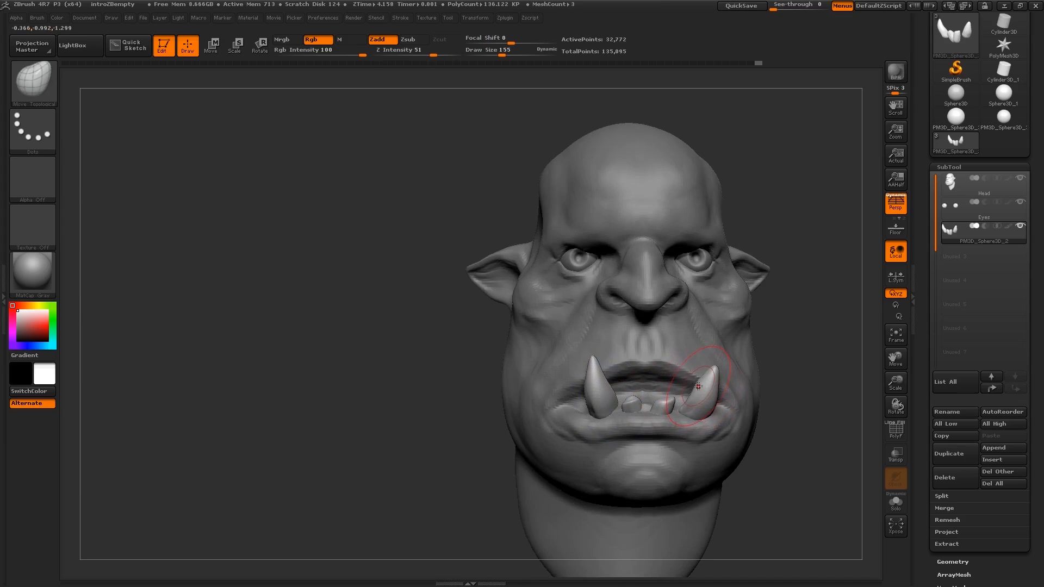
Step: Flatten planes along the sides of the ogre's left tusk with the TrimDynamic brush at draw sizes 82 and 50
key(b)
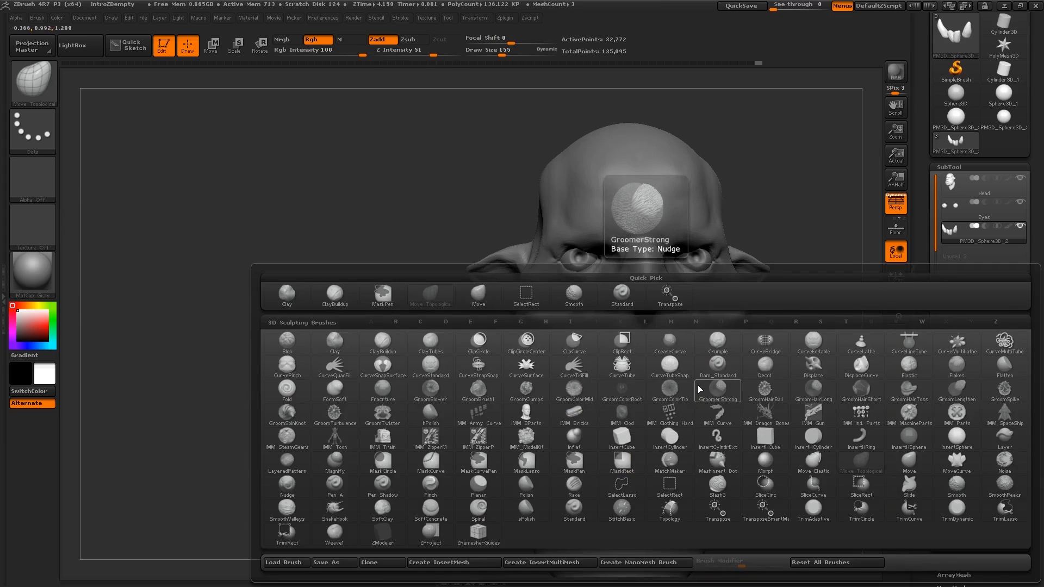
key(t)
key(d)
mouse_move(726, 392)
ctrl+right_down()
mouse_move(700, 354)
mouse_move(711, 349)
ctrl+right_up()
key(s)
drag(711, 349, 691, 349)
right_drag(657, 427, 724, 348)
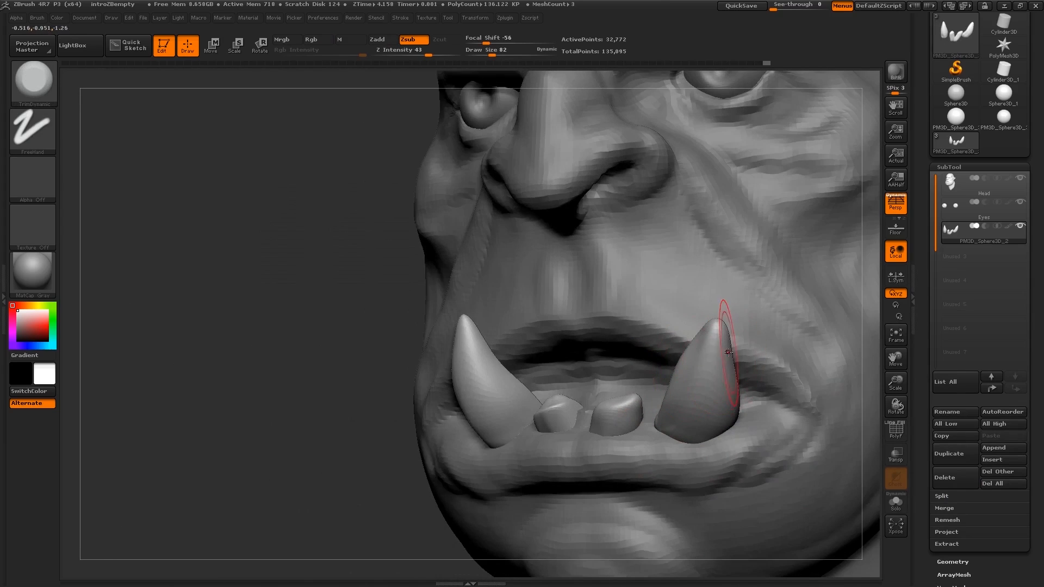
right_drag(695, 424, 707, 375)
key(s)
drag(720, 342, 713, 363)
right_drag(713, 364, 724, 350)
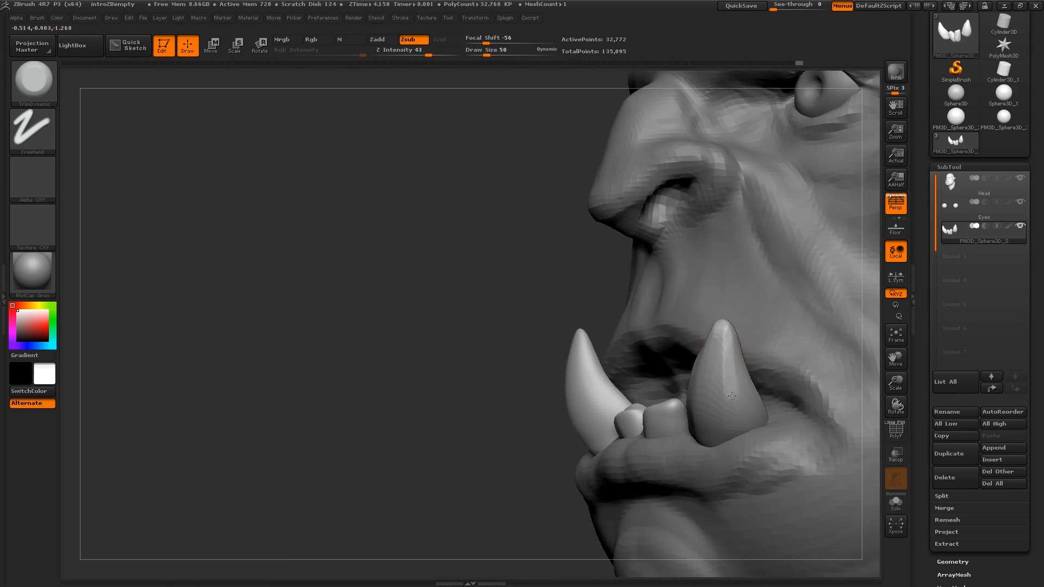
Step: Flatten planes along the ogre's right tusk from base to tip with the TrimDynamic brush at draw size 68
right_drag(647, 420, 558, 411)
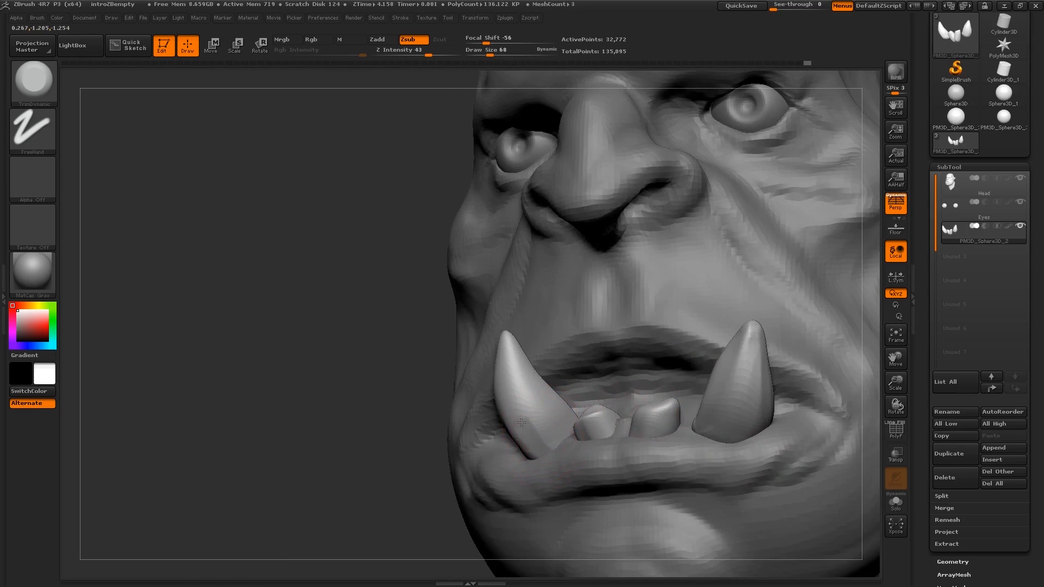
drag(522, 424, 507, 340)
mouse_move(539, 424)
right_down()
mouse_move(583, 434)
mouse_move(522, 431)
right_up()
mouse_move(510, 379)
right_down()
mouse_move(540, 394)
mouse_move(523, 375)
mouse_move(522, 331)
right_up()
mouse_move(625, 416)
shift+right_down()
mouse_move(617, 426)
mouse_move(582, 420)
mouse_move(611, 411)
mouse_move(586, 389)
mouse_move(627, 415)
mouse_move(605, 415)
shift+right_up()
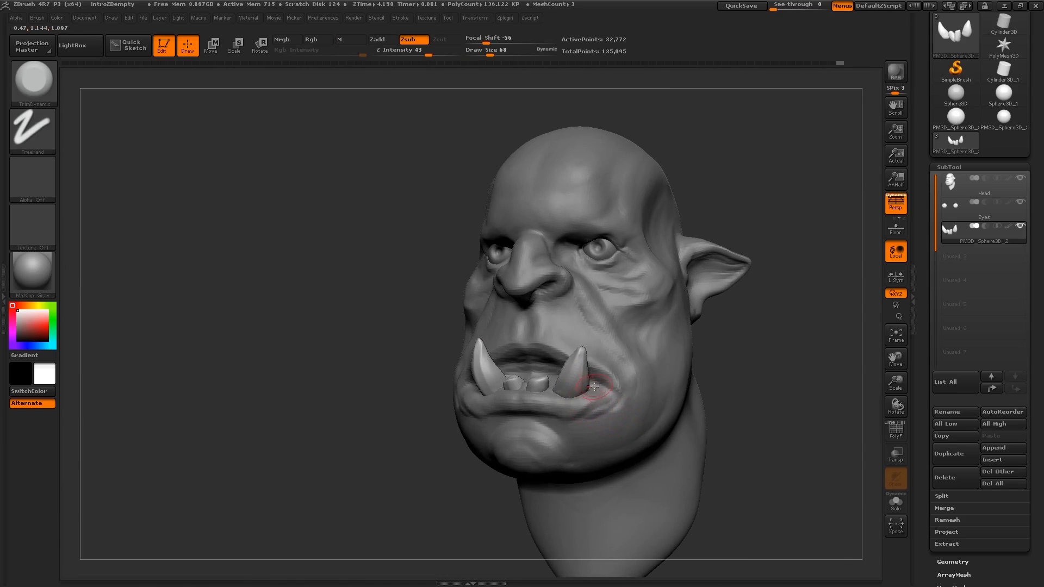
Step: Make the Head subtool active and flatten the cheekbone and cheek with the TrimDynamic brush at draw size 113
right_drag(597, 368, 630, 318)
alt+click(605, 402)
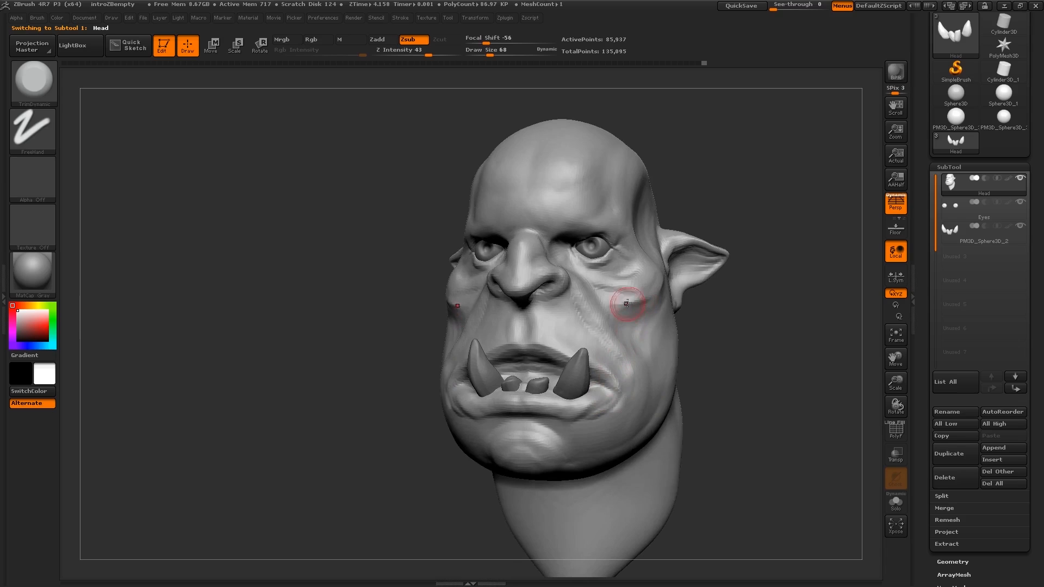
right_drag(615, 301, 582, 296)
key(bracketright)
drag(651, 284, 658, 279)
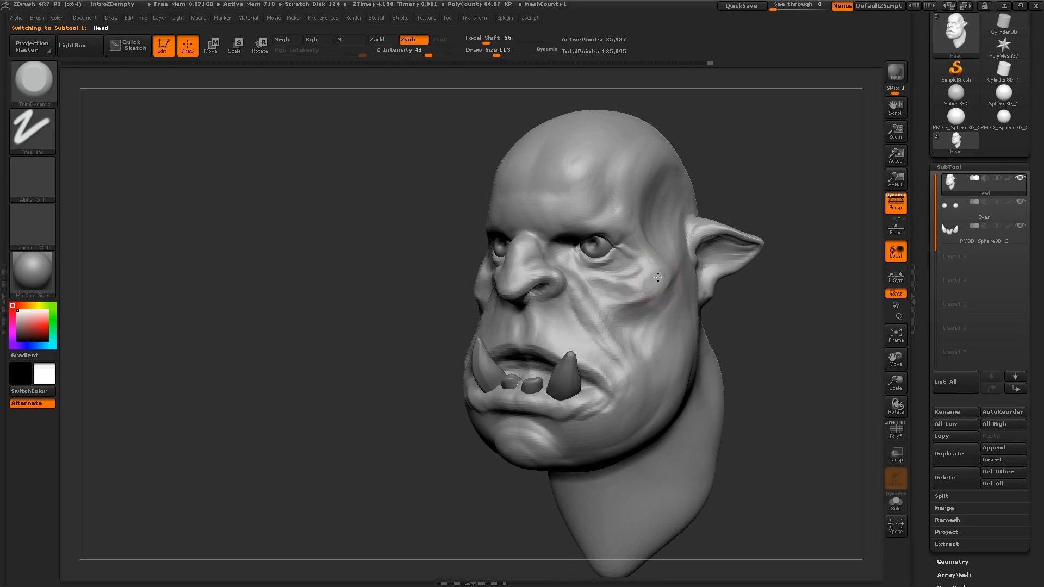
mouse_move(667, 278)
right_down()
mouse_move(669, 326)
mouse_move(689, 353)
mouse_move(668, 348)
mouse_move(664, 316)
right_up()
drag(654, 323, 629, 352)
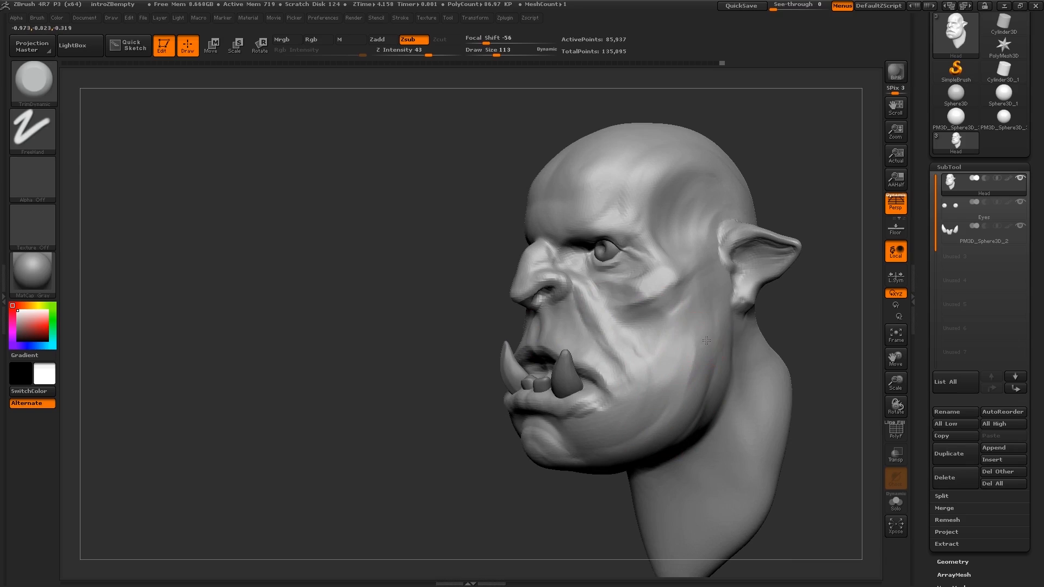
Step: Flatten the lower cheek and jaw into broader planes with the TrimDynamic brush at draw size 192
drag(668, 425, 667, 429)
key(bracketright)
key(bracketright)
key(bracketright)
key(bracketright)
drag(681, 318, 682, 373)
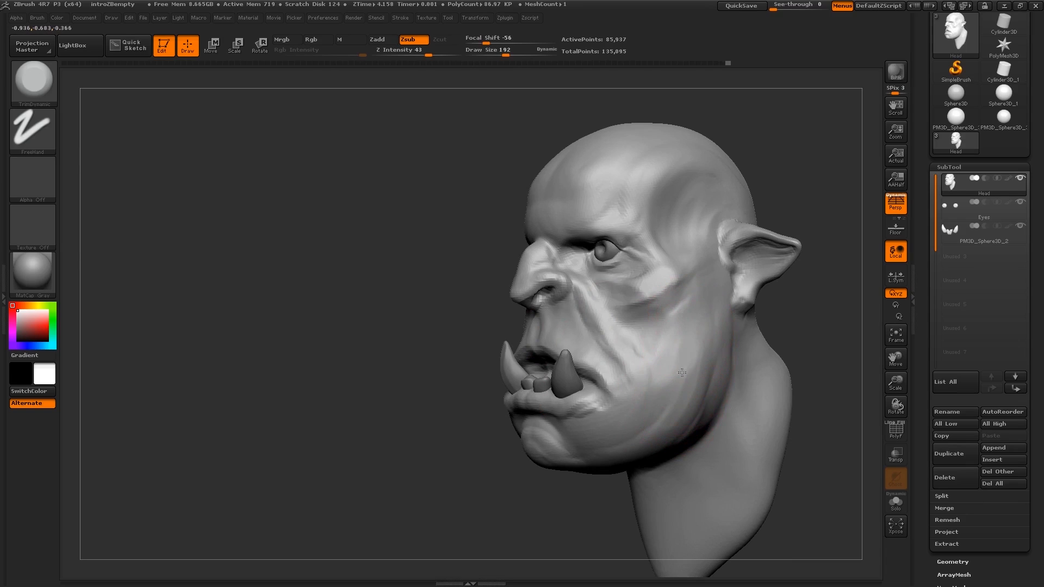
drag(676, 418, 676, 422)
right_drag(707, 340, 686, 343)
drag(698, 327, 699, 382)
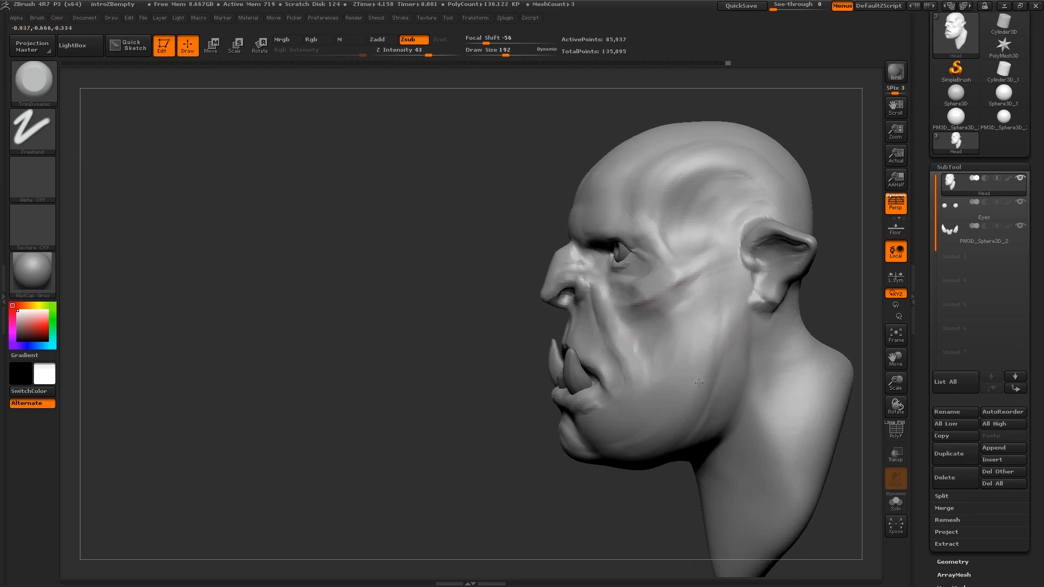
Step: Flatten the ridge of the cheekbone beside the outer eye corner with the TrimDynamic brush at draw size 89
right_drag(666, 393, 692, 329)
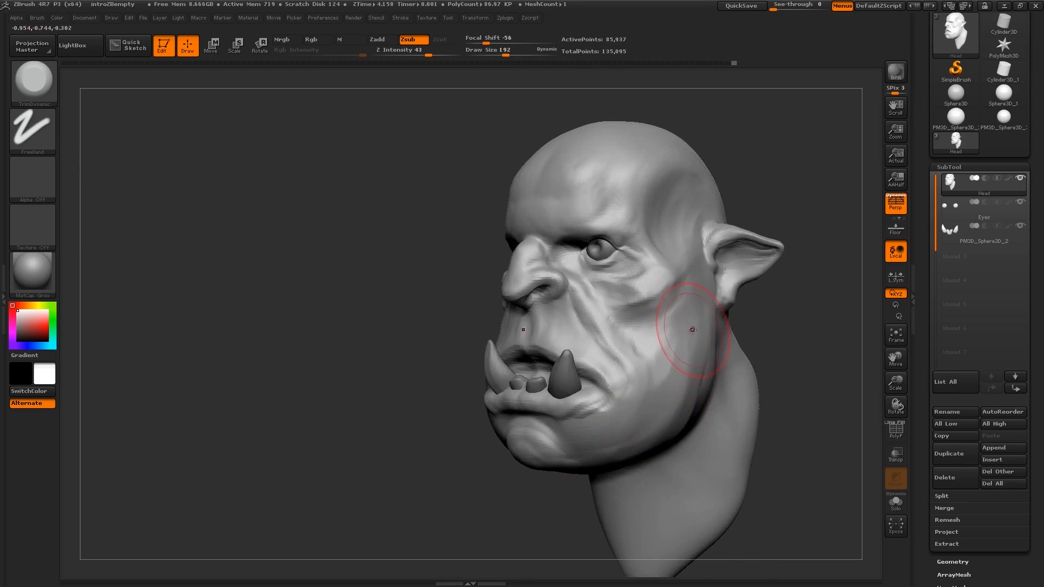
right_drag(637, 441, 652, 373)
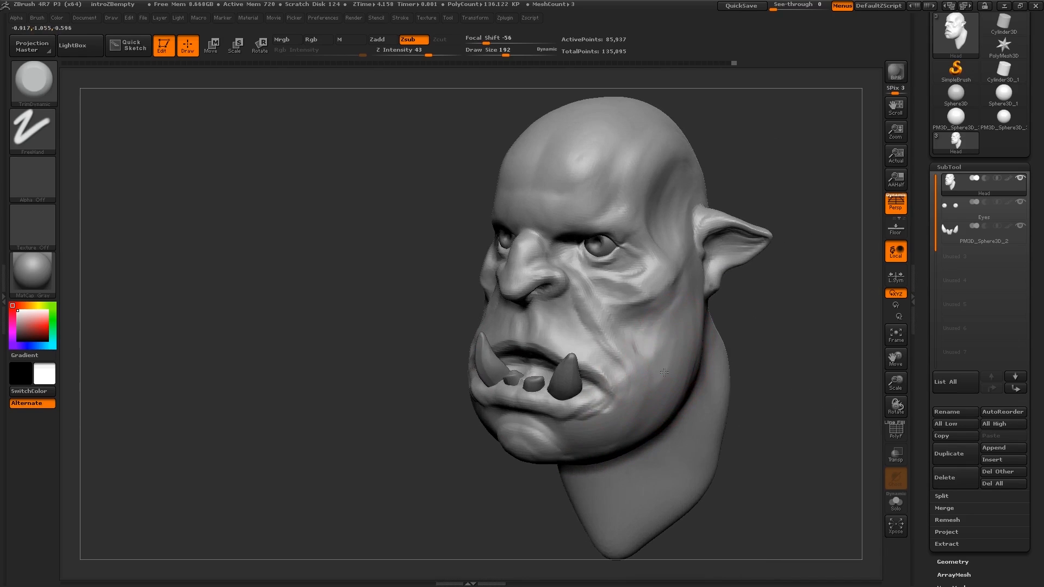
key([)
right_drag(666, 276, 708, 224)
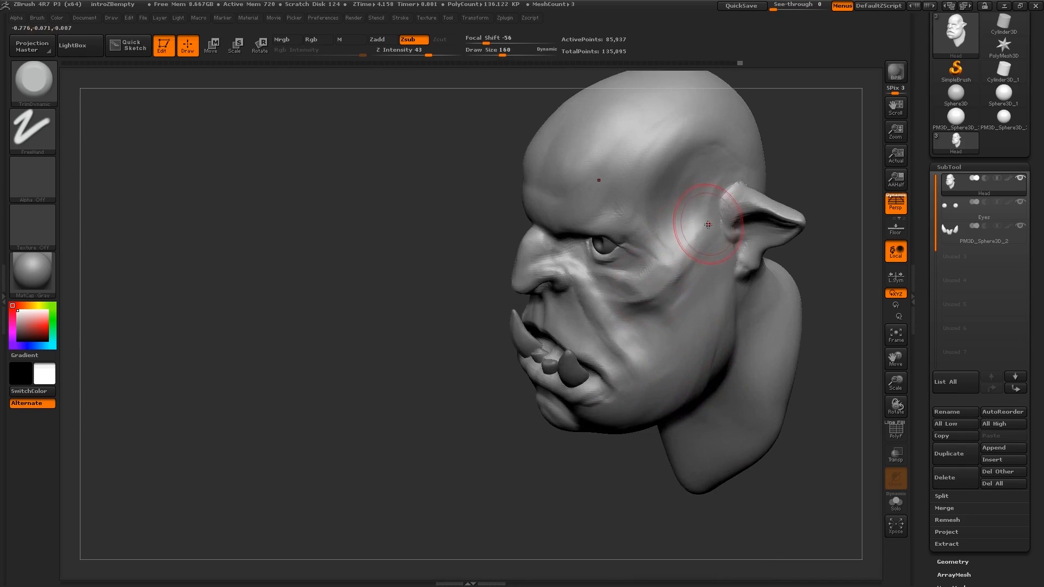
mouse_move(699, 168)
alt+right_down()
mouse_move(729, 245)
mouse_move(679, 269)
alt+right_up()
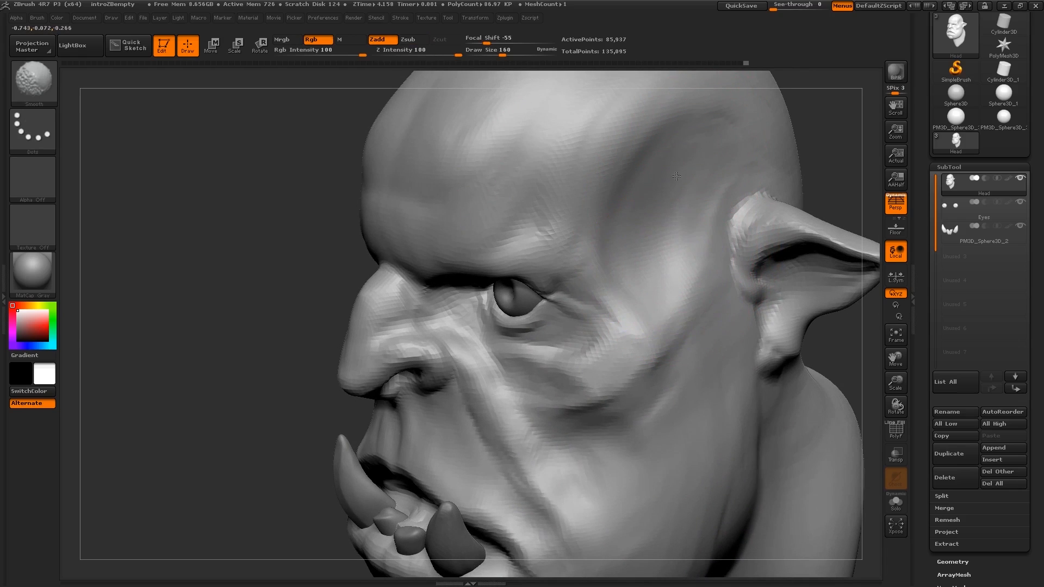
key(bracketleft)
key(bracketleft)
key(bracketleft)
drag(636, 334, 619, 295)
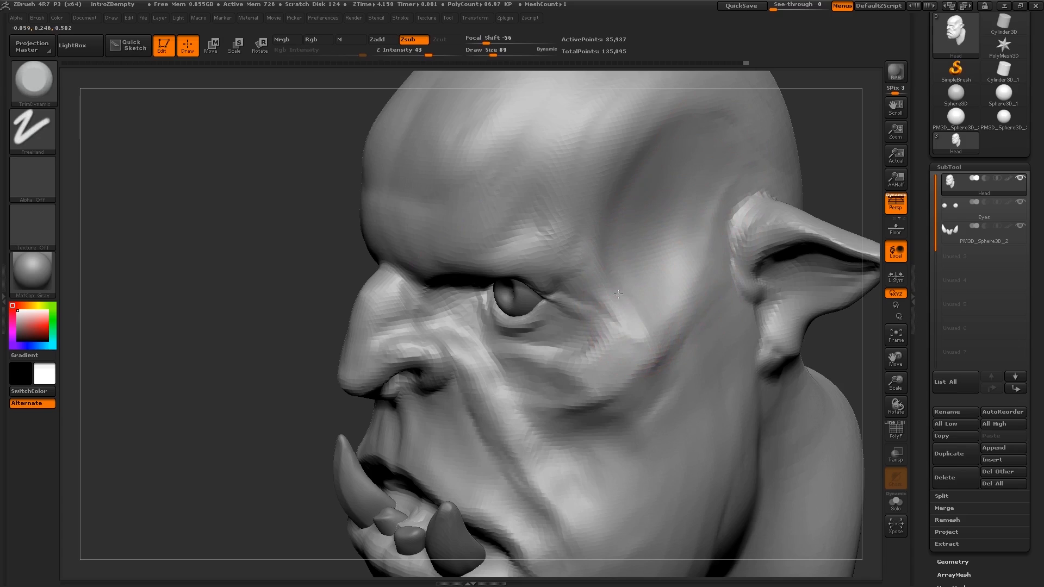
ctrl+right_drag(619, 274, 619, 345)
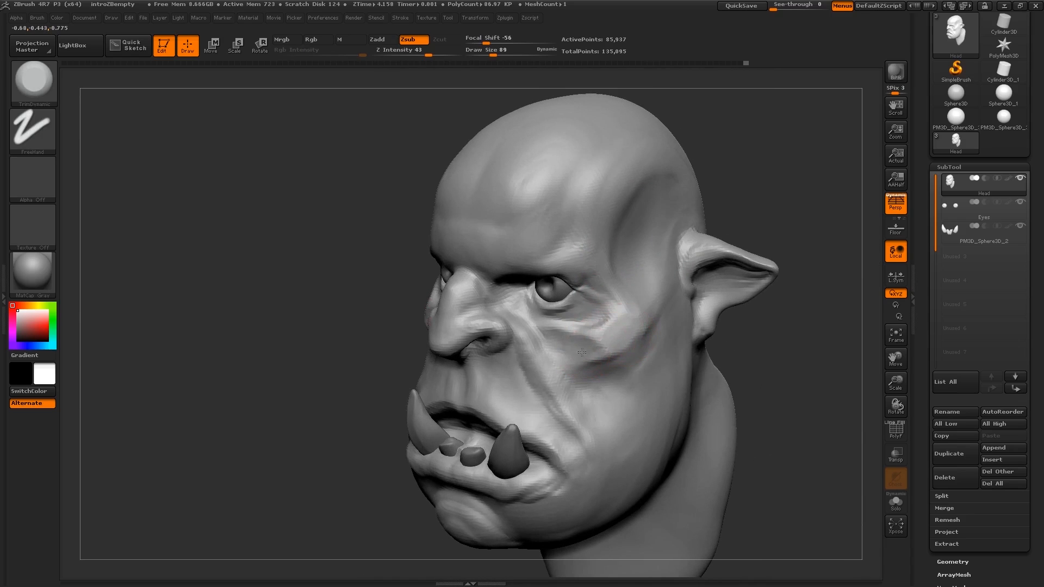
Step: Flatten the front plane of the cheekbone below the eye with the TrimDynamic brush and smooth its edges
mouse_move(610, 361)
ctrl+right_down()
mouse_move(601, 347)
mouse_move(614, 345)
ctrl+right_up()
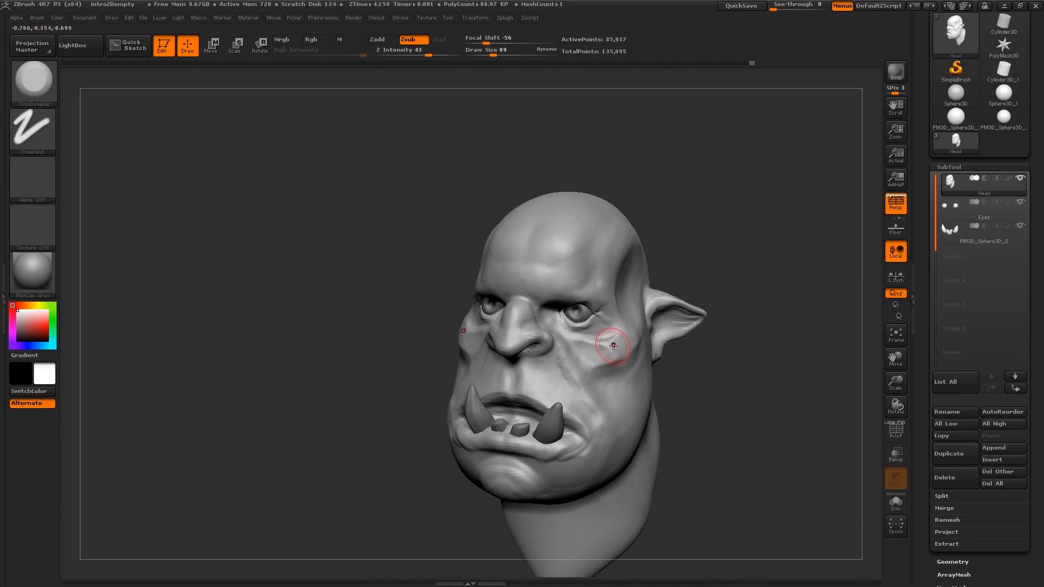
drag(586, 350, 596, 355)
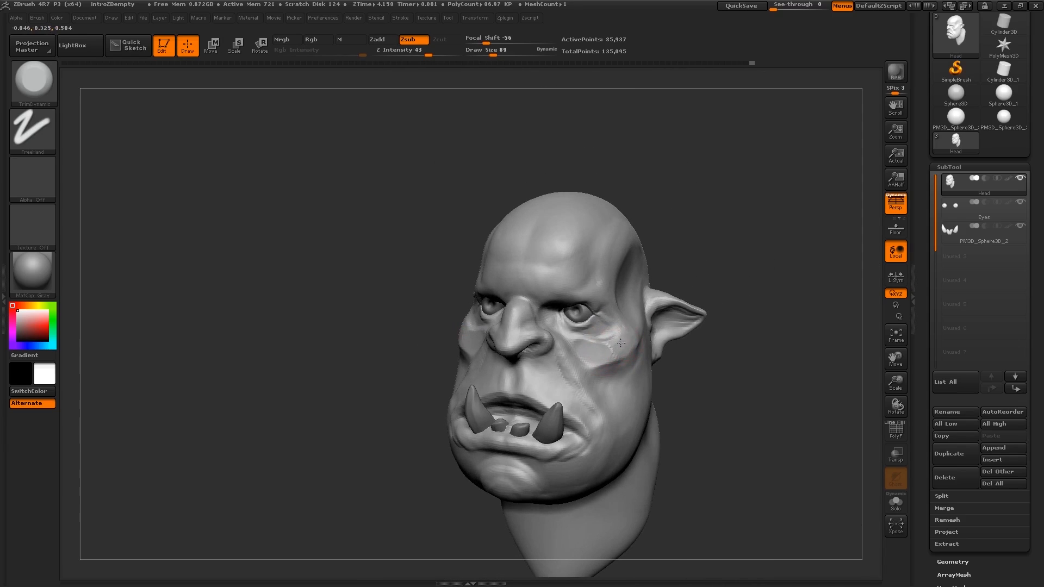
mouse_move(618, 346)
right_down()
mouse_move(643, 359)
mouse_move(601, 360)
right_up()
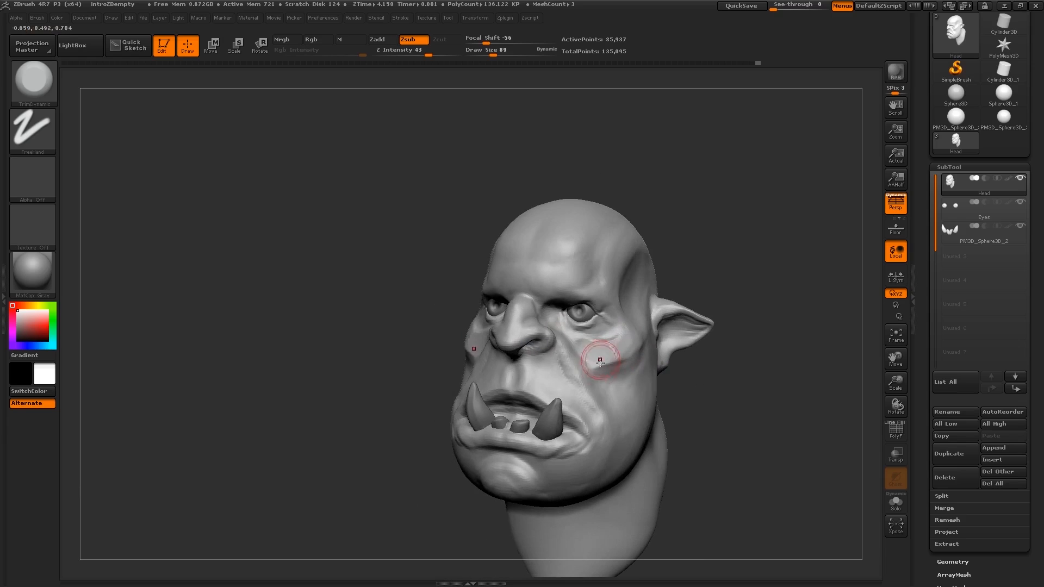
key(shift)
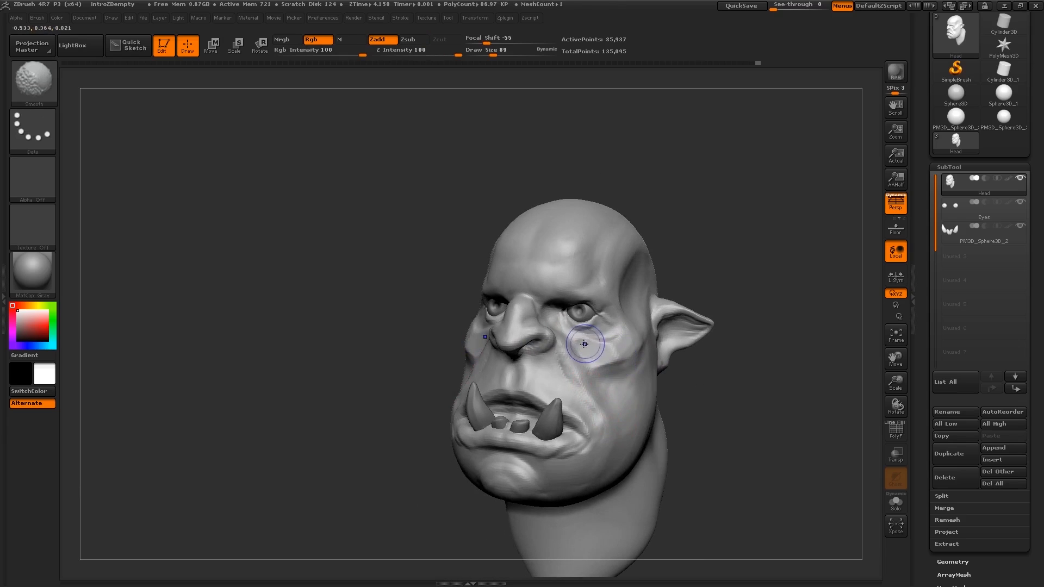
shift+drag(626, 319, 620, 347)
Step: Flatten the centre of the brow above the nose bridge with the TrimDynamic brush, and set the draw size to 122
right_drag(644, 322, 575, 299)
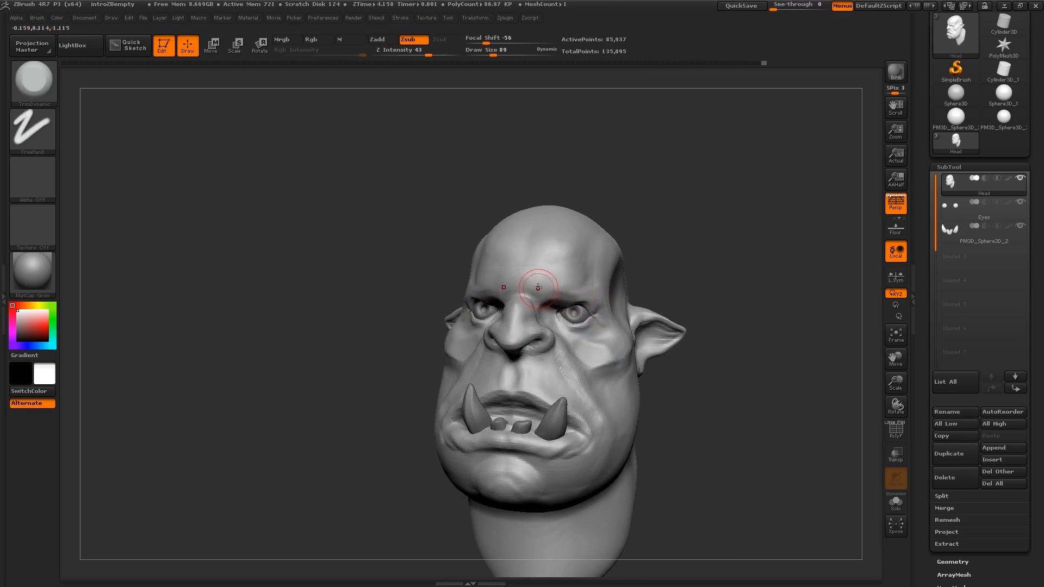
mouse_move(504, 289)
mouse_down()
mouse_move(554, 269)
mouse_move(524, 278)
mouse_up()
right_drag(535, 293, 520, 281)
right_drag(527, 325, 514, 321)
alt+right_drag(514, 321, 525, 375)
key(s)
drag(527, 330, 526, 346)
Step: Switch to the Move brush and reshape the lower lip around the base of the tusks at draw size 113
mouse_move(555, 333)
ctrl+right_down()
mouse_move(452, 268)
mouse_move(400, 321)
mouse_move(429, 337)
ctrl+right_up()
right_drag(545, 369, 555, 425)
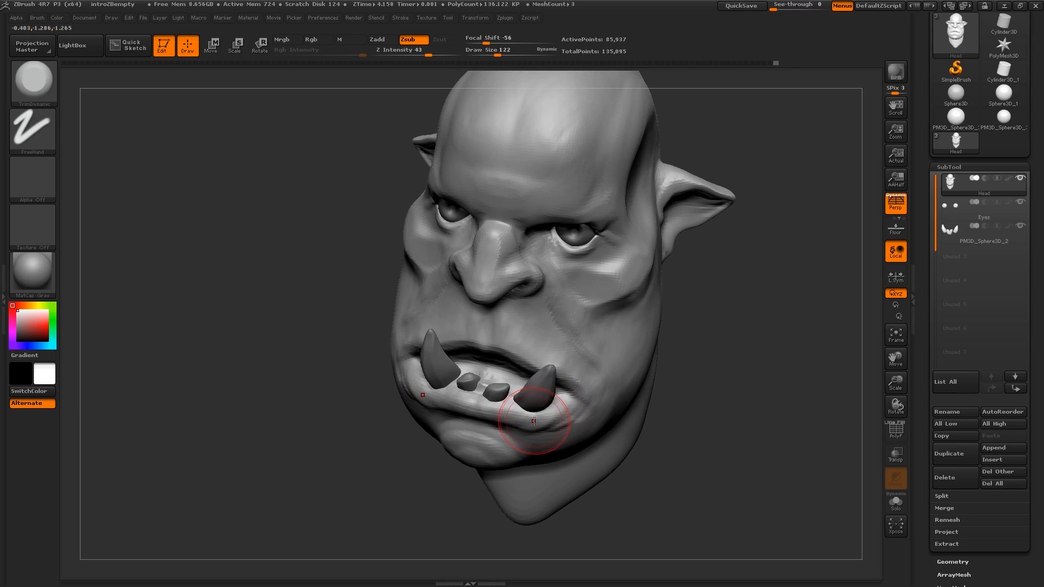
key(b)
key(m)
key(v)
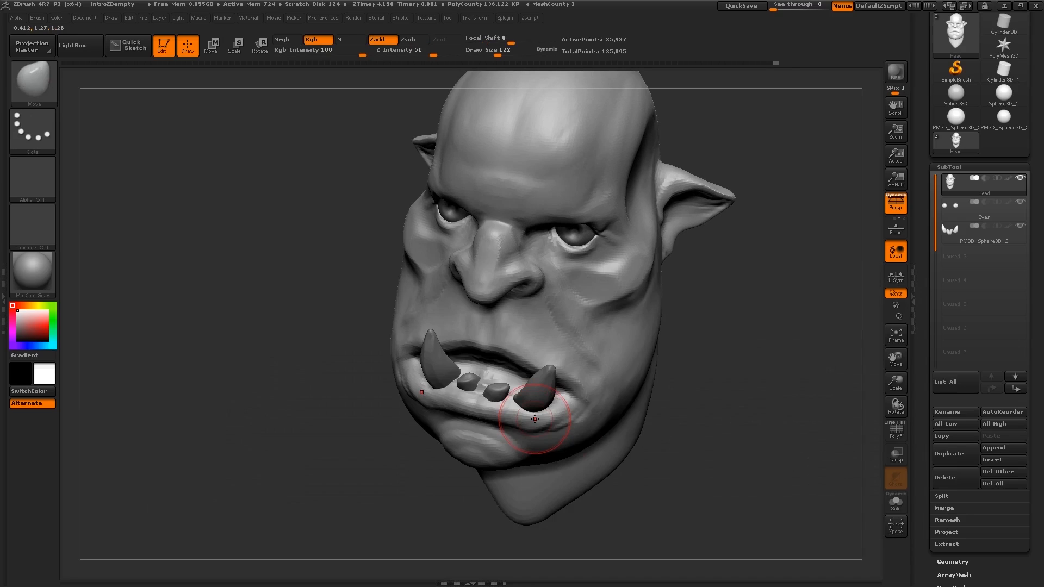
key(s)
drag(535, 419, 542, 419)
right_drag(537, 423, 534, 452)
mouse_move(472, 408)
mouse_down()
mouse_move(427, 398)
mouse_move(398, 350)
mouse_move(413, 355)
mouse_up()
key(s)
right_drag(543, 413, 548, 384)
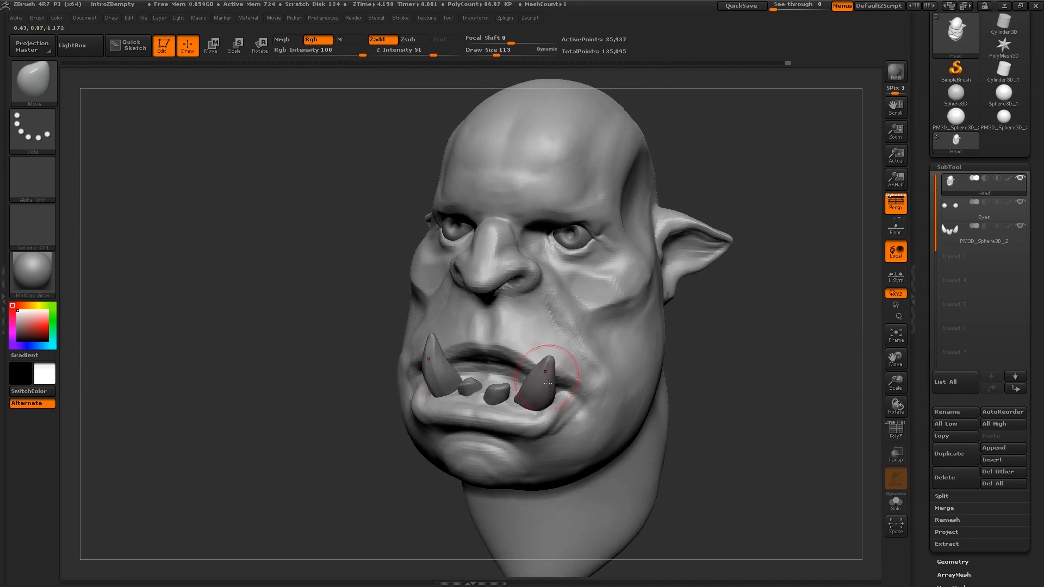
Step: Pull the upper lip down toward the small teeth and adjust the lower lip beneath the tusk with the Move brush
key(s)
drag(533, 400, 532, 399)
key(s)
mouse_move(511, 357)
mouse_down()
mouse_move(522, 357)
mouse_move(504, 365)
mouse_up()
right_drag(532, 380, 518, 379)
key(s)
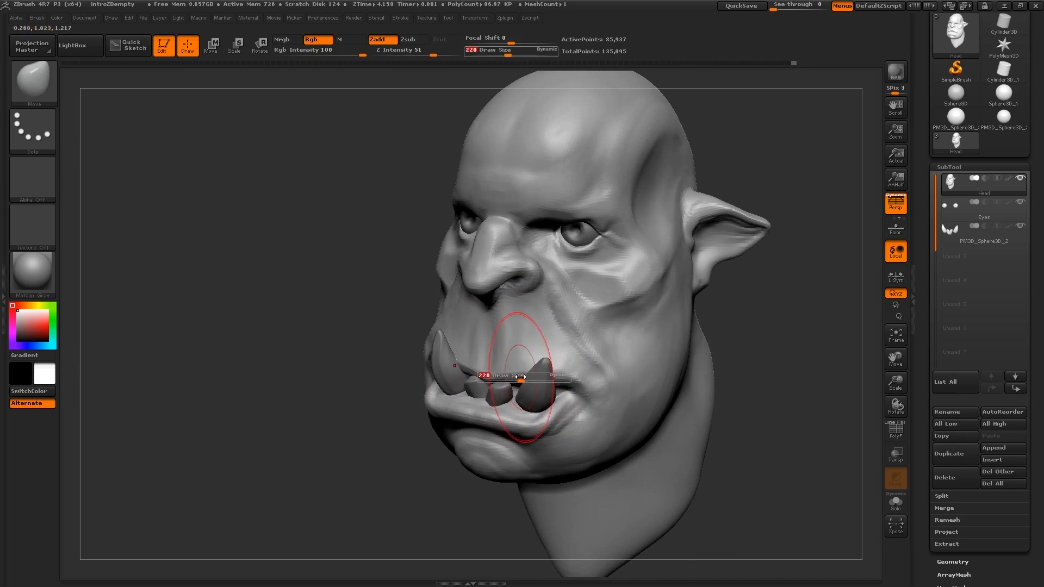
drag(518, 379, 514, 379)
right_drag(545, 378, 543, 427)
drag(543, 427, 545, 413)
Step: Push the mouth corners and the lower cheeks beside them upward with the Move brush at draw size 118
mouse_move(544, 414)
right_down()
mouse_move(574, 400)
mouse_move(566, 451)
right_up()
key(s)
drag(572, 466, 565, 439)
key(s)
key(s)
right_drag(564, 438, 580, 451)
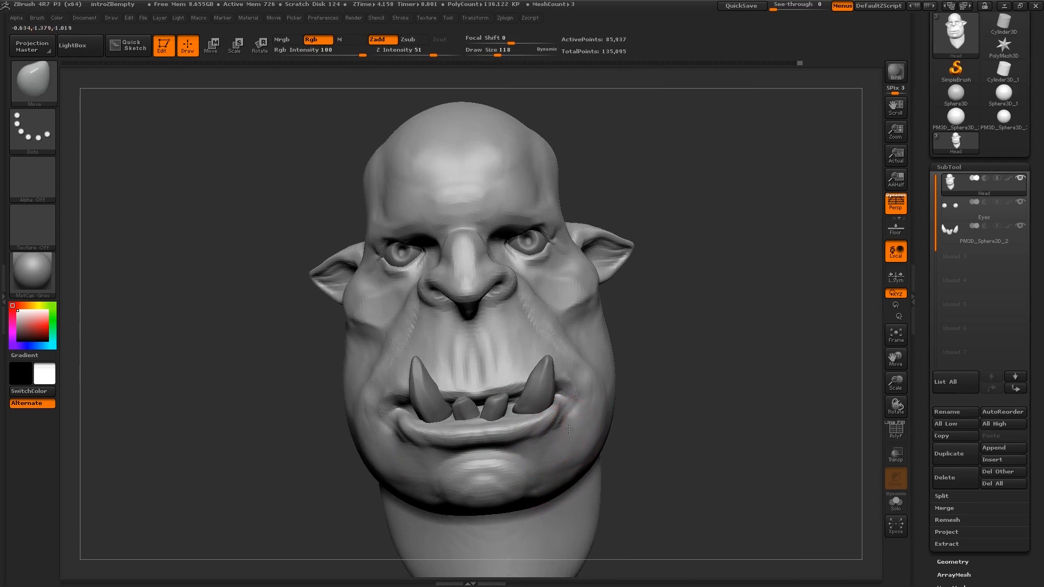
drag(581, 453, 574, 438)
right_drag(571, 448, 536, 426)
mouse_move(536, 426)
mouse_down()
mouse_move(531, 418)
mouse_move(537, 428)
mouse_up()
mouse_move(537, 427)
right_down()
mouse_move(558, 452)
mouse_move(560, 440)
mouse_move(515, 453)
mouse_move(553, 438)
mouse_move(549, 446)
mouse_move(575, 451)
mouse_move(576, 407)
mouse_move(582, 418)
mouse_move(571, 446)
mouse_move(560, 426)
mouse_move(530, 448)
right_up()
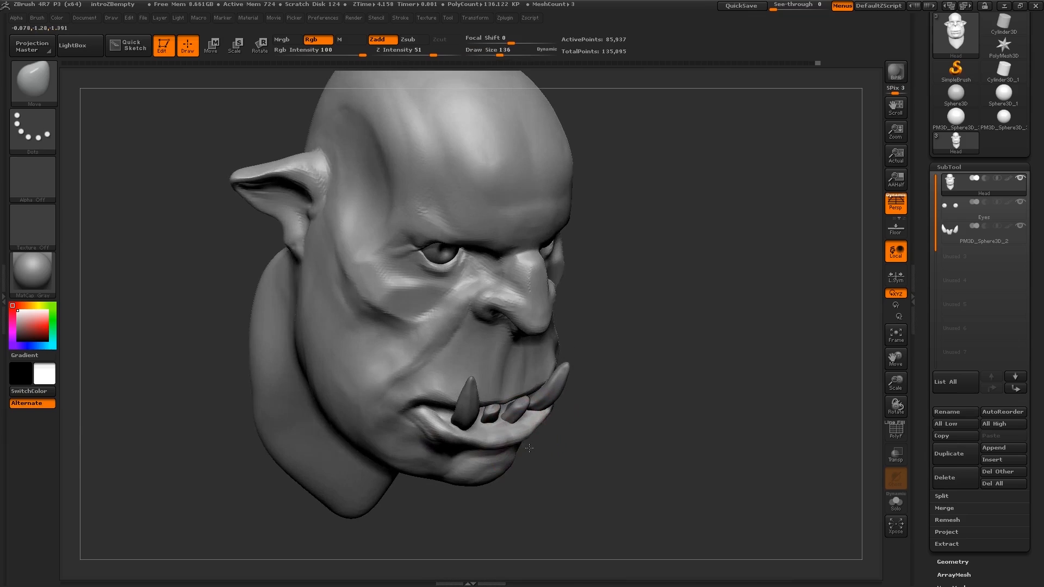
Step: Reshape the underside of the lower lip and pull the mouth corners down with the Move brush at draw sizes 136 and 175
key(s)
drag(508, 446, 511, 446)
drag(509, 443, 477, 433)
right_drag(484, 435, 449, 400)
key(s)
click(424, 396)
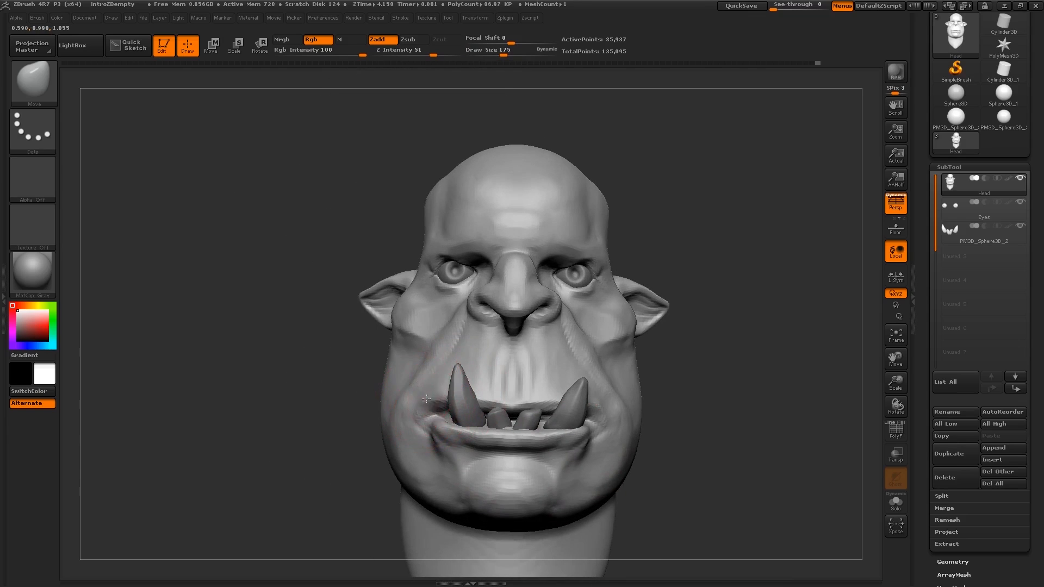
mouse_move(426, 420)
mouse_down()
mouse_move(434, 409)
mouse_move(424, 434)
mouse_up()
key(s)
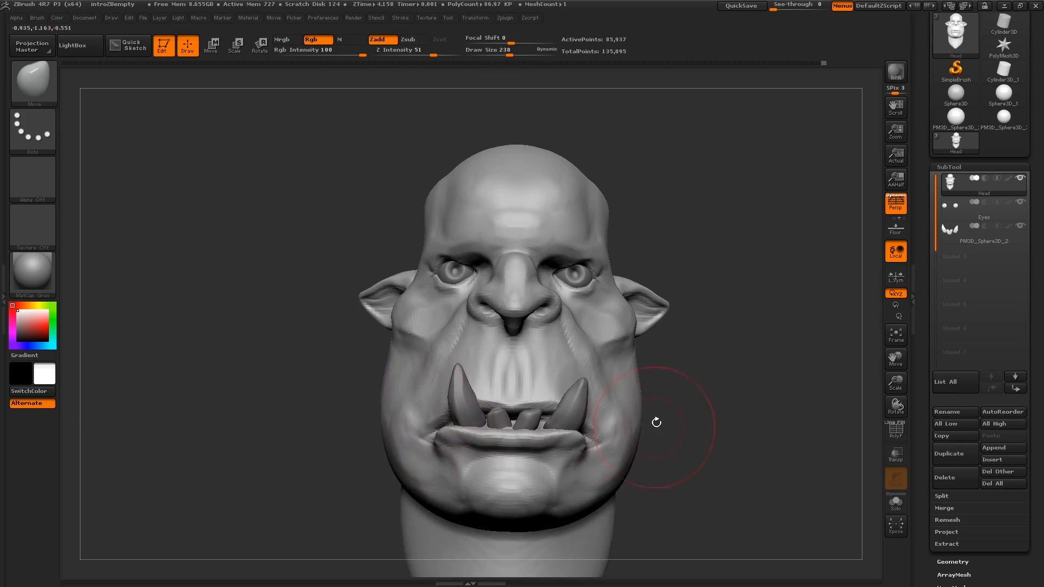
Step: Reshape the tip of the nose in profile with the Move brush at draw size 89
ctrl+right_drag(656, 423, 604, 409)
mouse_move(603, 410)
right_down()
mouse_move(588, 421)
mouse_move(531, 415)
mouse_move(569, 429)
right_up()
right_drag(568, 429, 480, 411)
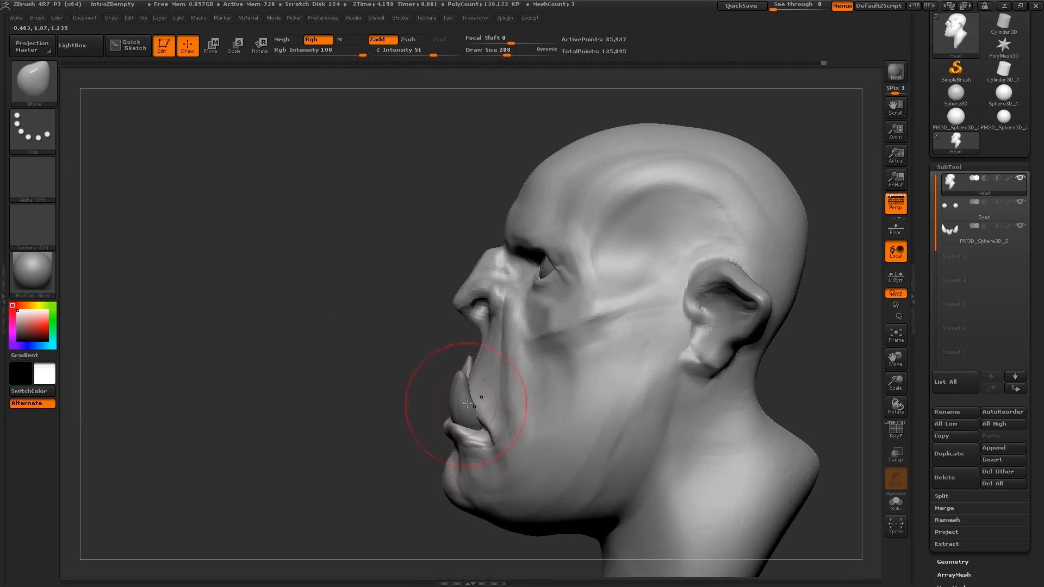
mouse_move(461, 353)
right_down()
mouse_move(477, 350)
mouse_move(473, 325)
right_up()
key(s)
drag(472, 322, 450, 306)
key(s)
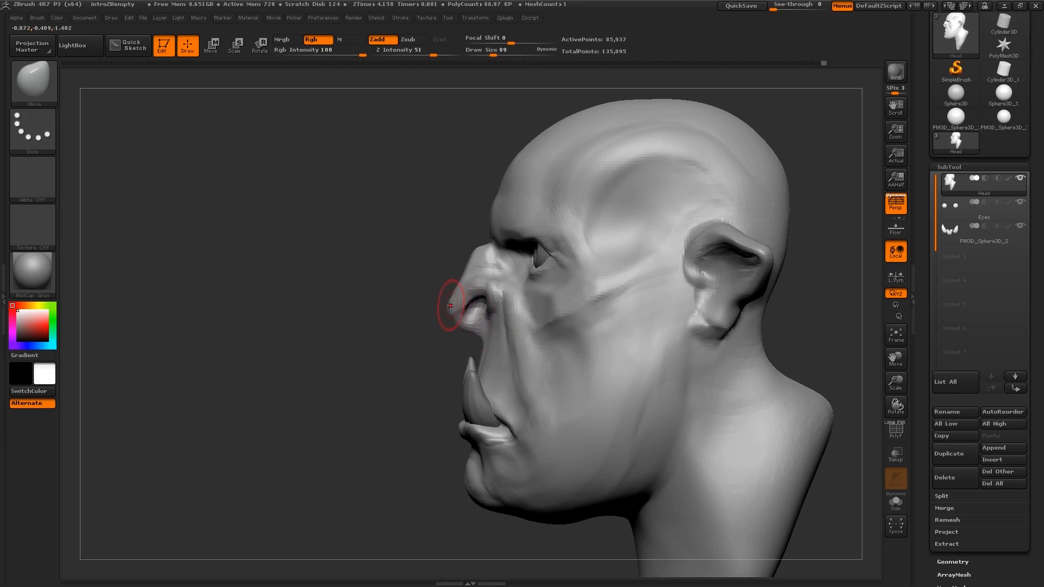
right_drag(443, 297, 487, 334)
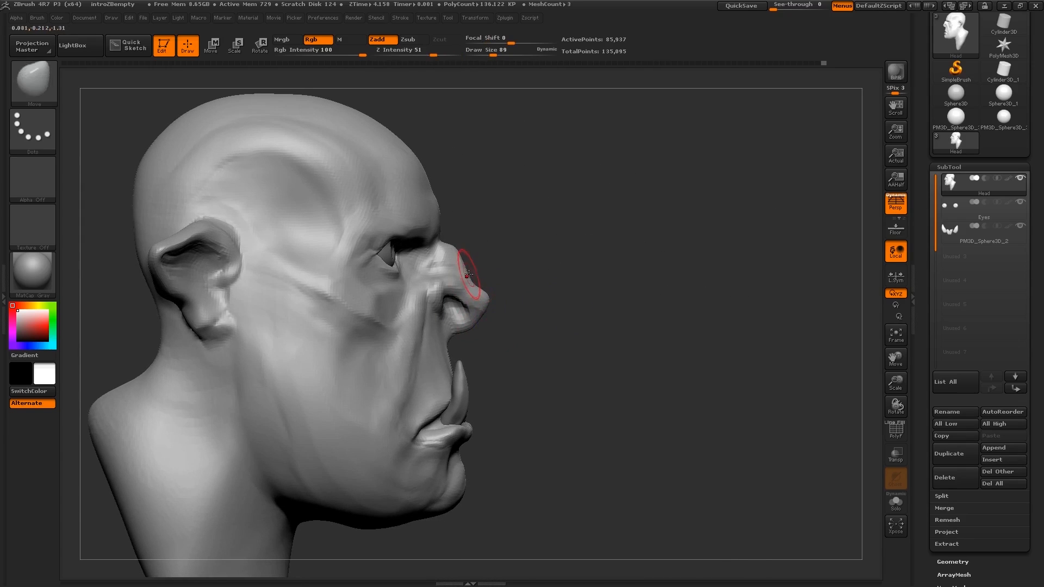
ctrl+right_drag(459, 269, 377, 294)
Step: Shift the broad form of the cheek with the Move brush at draw size 347
right_drag(536, 328, 540, 333)
key(s)
drag(540, 333, 555, 333)
right_drag(542, 333, 534, 344)
key(s)
mouse_move(535, 345)
mouse_down()
mouse_move(544, 345)
mouse_move(531, 338)
mouse_up()
right_drag(533, 332, 538, 342)
right_drag(538, 342, 532, 338)
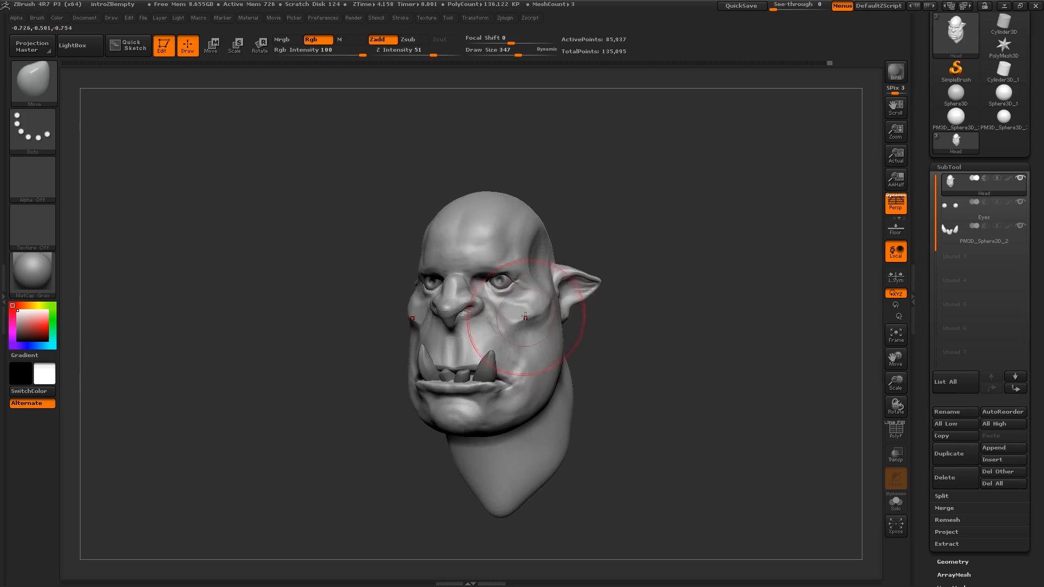
Step: Adjust the proportions of the upper face and the sides of the skull with the Move brush, reducing the draw size to 175
key(s)
drag(517, 321, 508, 321)
key(s)
drag(515, 272, 473, 272)
key(s)
key(s)
right_drag(473, 271, 497, 278)
key(s)
drag(505, 226, 511, 226)
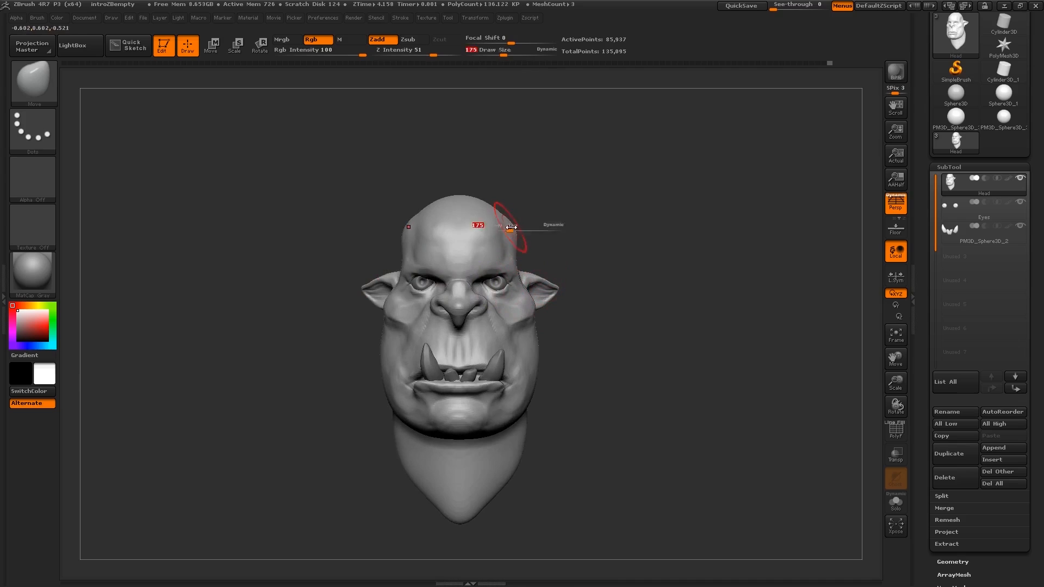
Step: Check the head's polygon density with the polyframe display, hide it again, and turn off DynaMesh for the Head subtool
mouse_move(526, 229)
right_down()
mouse_move(509, 241)
mouse_move(508, 309)
right_up()
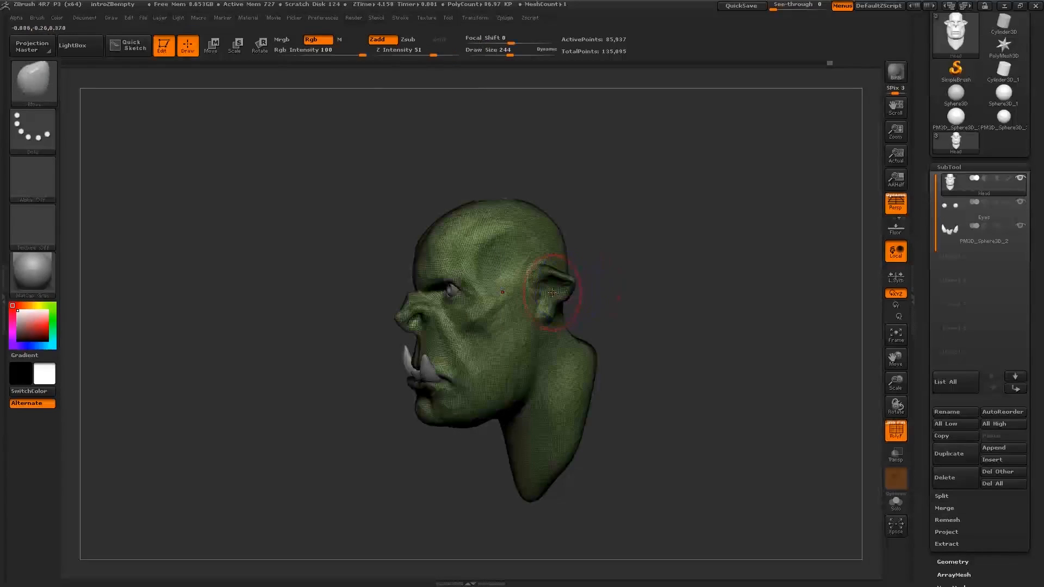
right_drag(544, 304, 569, 275)
key(shift+f)
key(shift+f)
drag(919, 429, 919, 343)
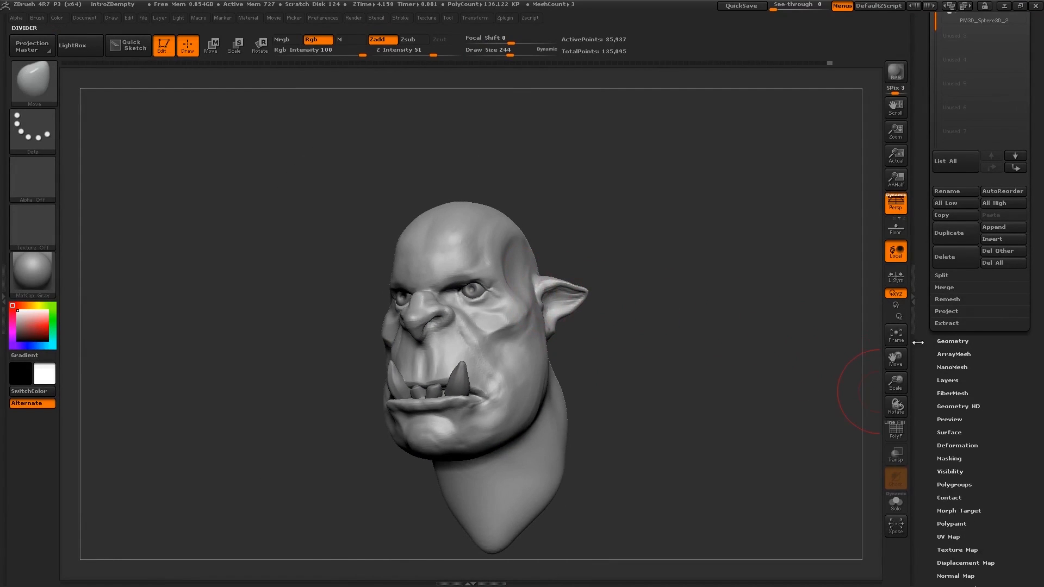
click(946, 340)
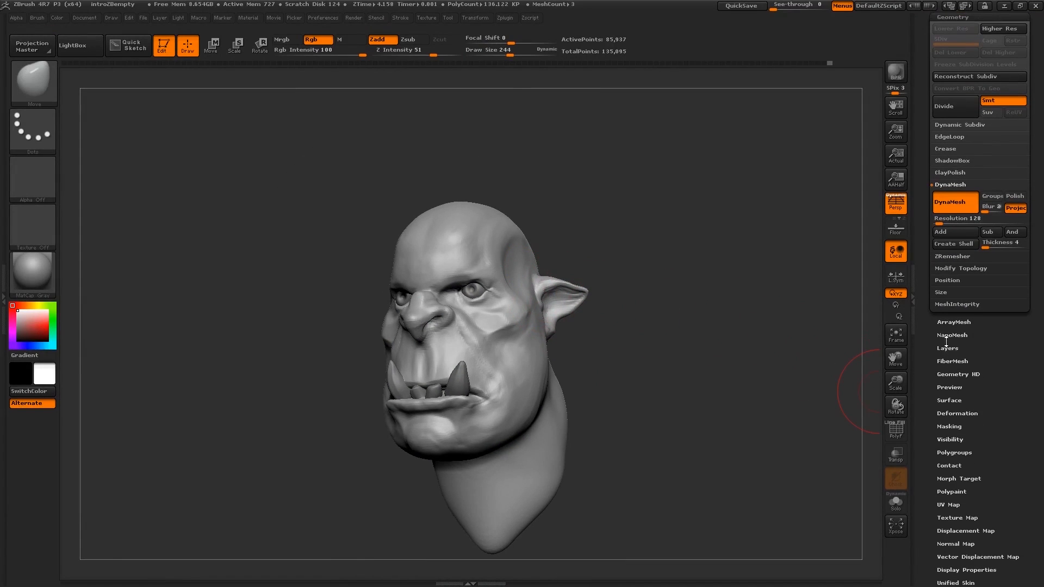
click(958, 198)
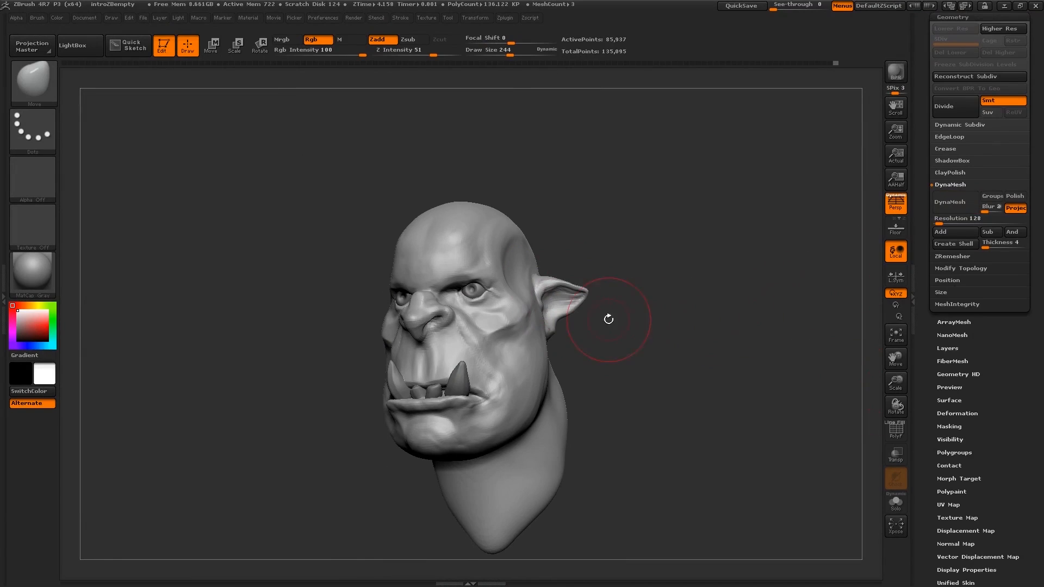
Step: Reduce the brush draw size to 93 and subdivide the Head subtool twice, up to SDiv 3
drag(608, 320, 614, 329)
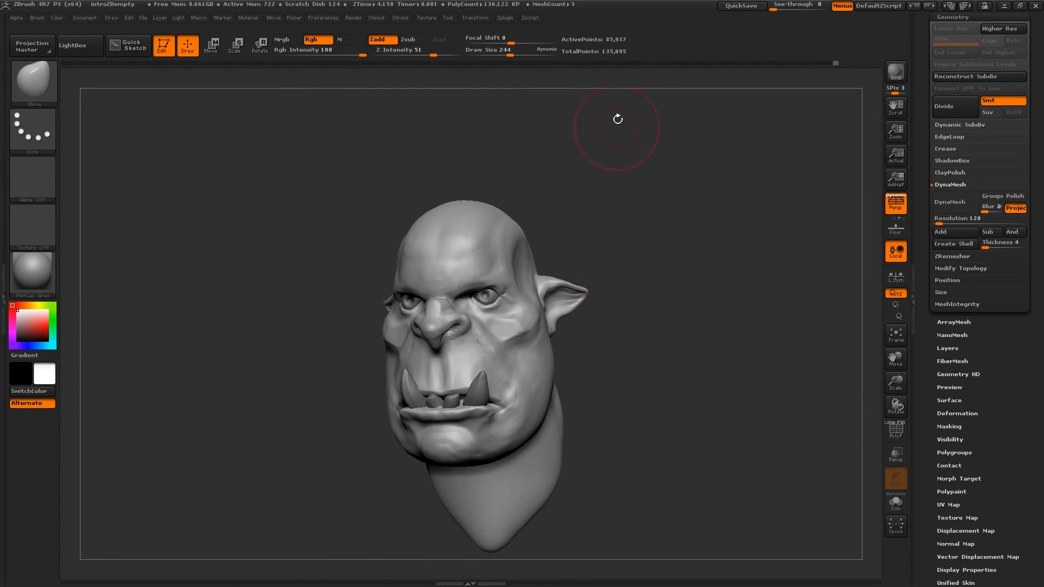
shift+right_drag(559, 308, 513, 303)
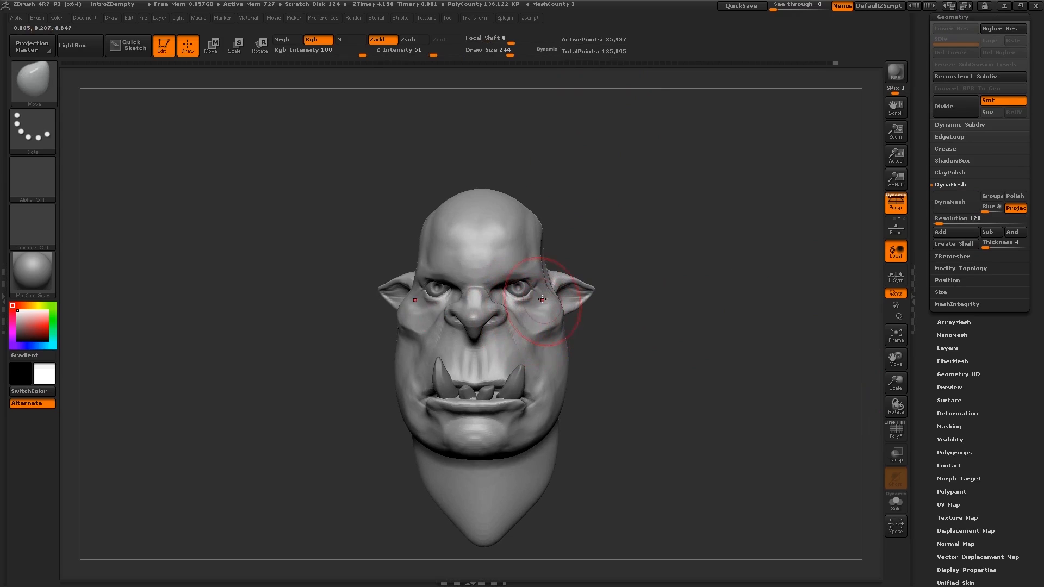
right_drag(560, 309, 523, 312)
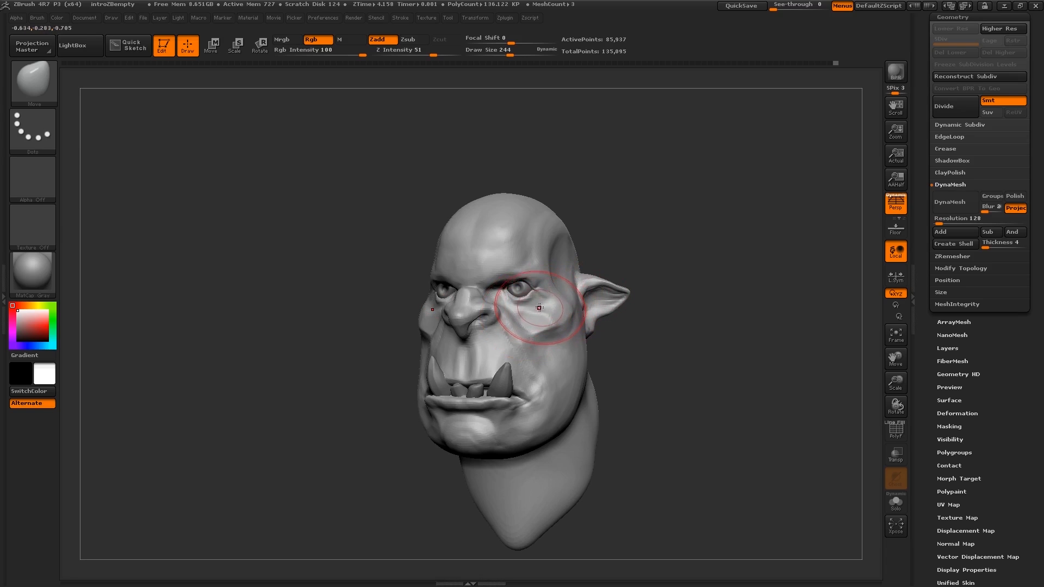
ctrl+right_drag(527, 297, 535, 323)
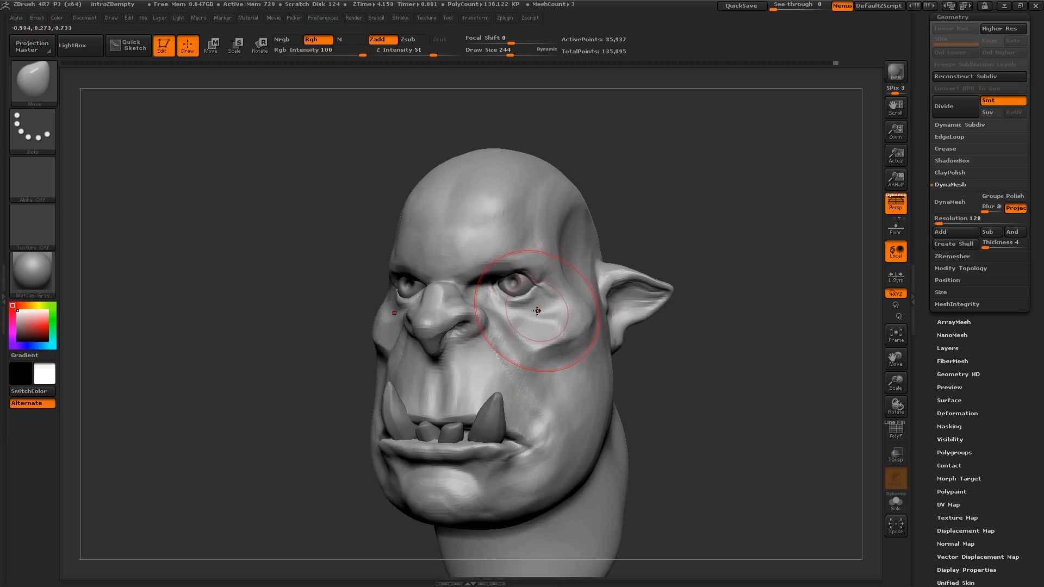
mouse_move(540, 309)
right_down()
mouse_move(503, 310)
mouse_move(538, 314)
mouse_move(535, 290)
right_up()
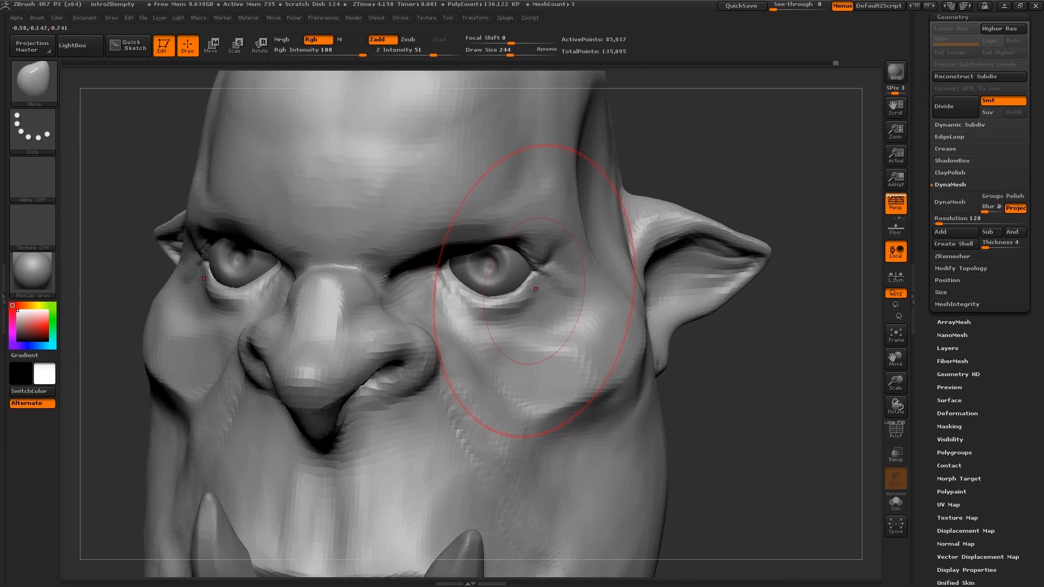
key(bracketleft)
key(bracketleft)
key(bracketleft)
key(d)
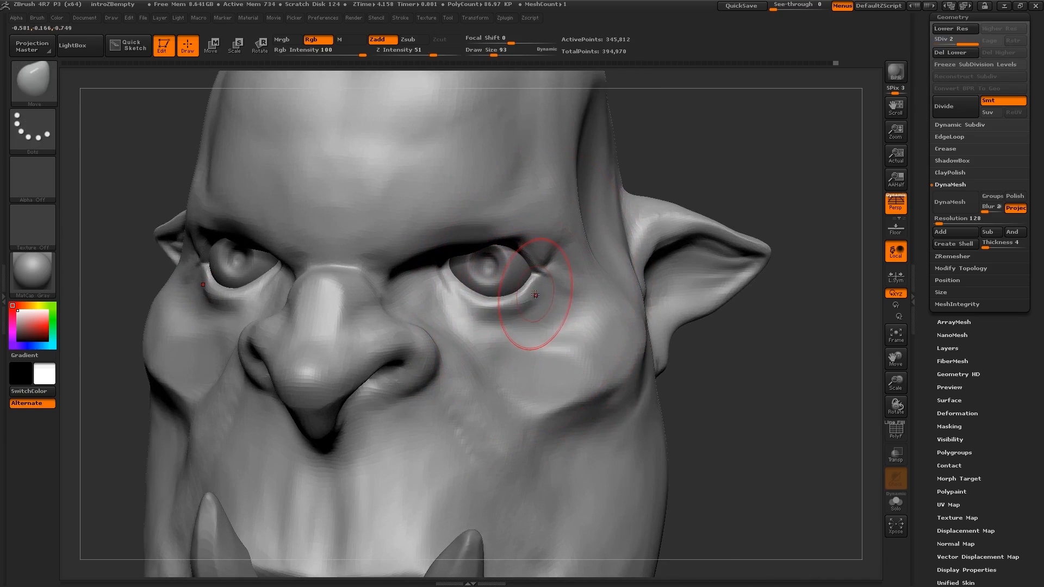
key(ctrl+d)
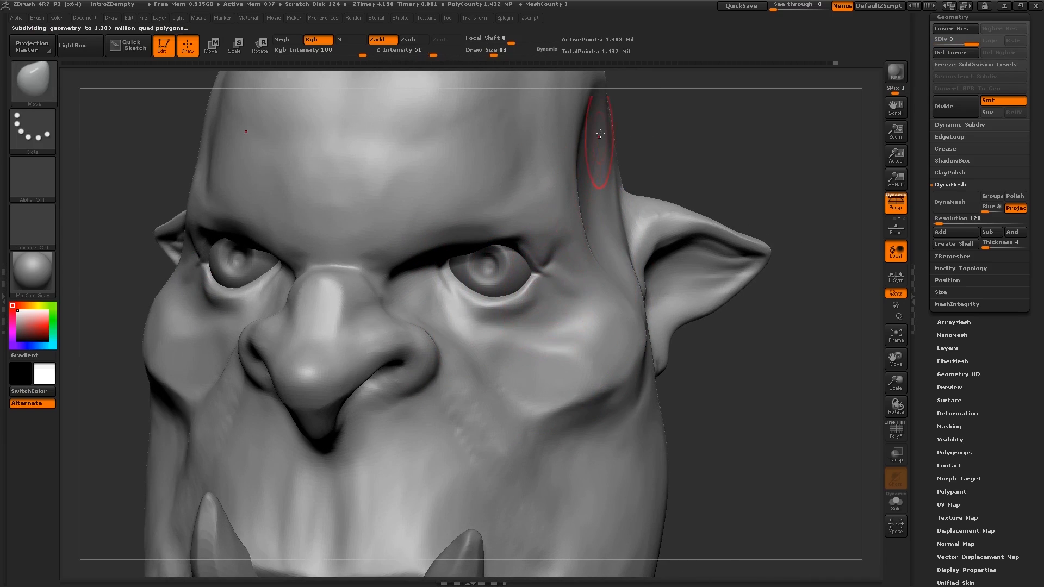
Step: Adjust the form around the eye and brow with the Move brush, raising the draw size to 192
ctrl+right_drag(548, 312, 478, 207)
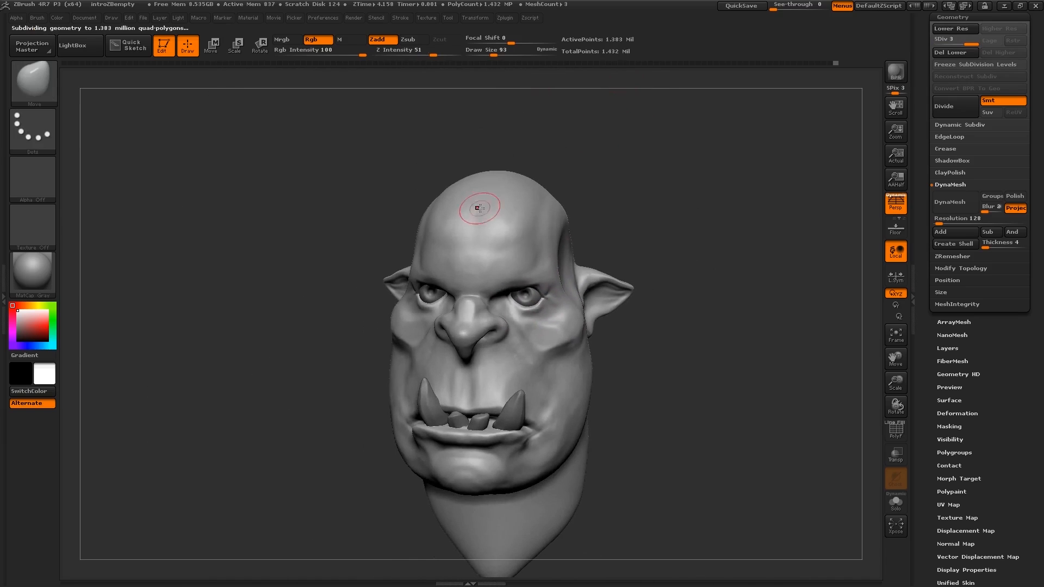
right_drag(603, 321, 538, 331)
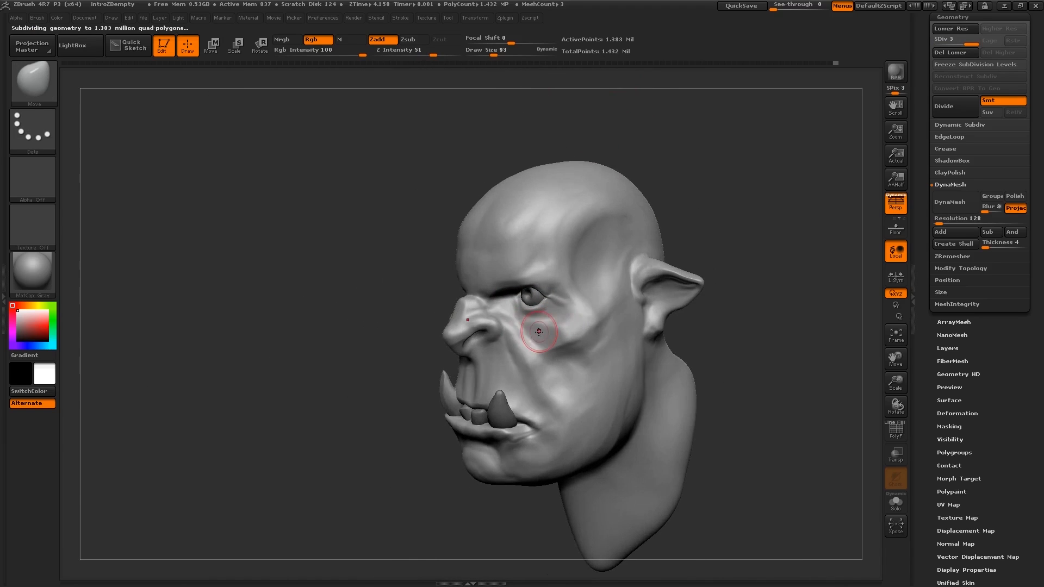
key(s)
drag(548, 325, 566, 315)
mouse_move(582, 303)
right_down()
mouse_move(569, 299)
mouse_move(581, 308)
mouse_move(570, 326)
right_up()
key(s)
drag(569, 328, 574, 328)
right_drag(570, 338, 546, 348)
right_drag(546, 348, 533, 343)
mouse_move(549, 305)
right_down()
mouse_move(532, 280)
mouse_move(548, 280)
right_up()
Step: Switch to the Standard brush and build up the lower eyelid's rim, reducing the draw size from 19 to 15
key(b)
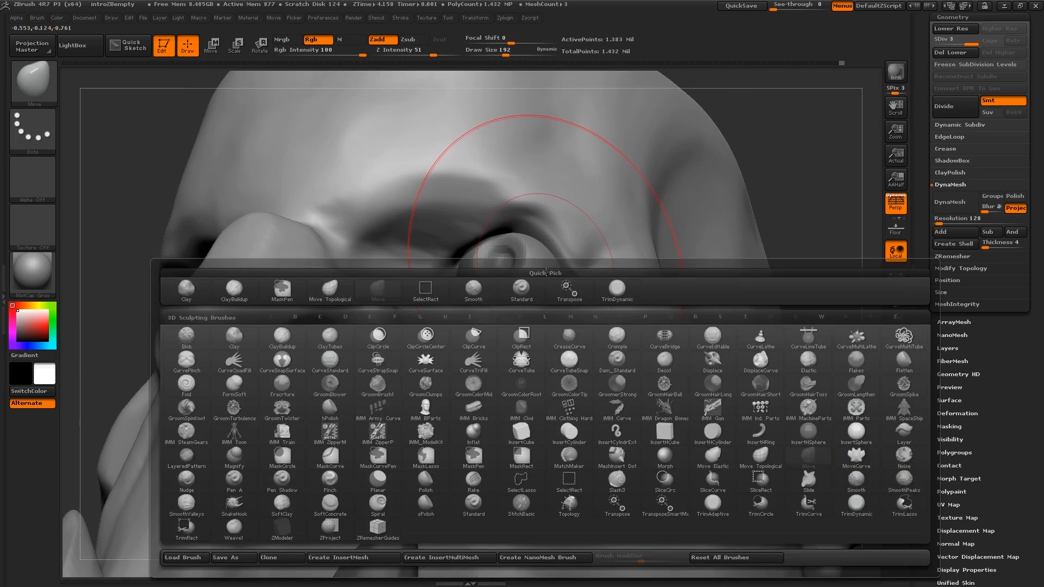
key(s)
key(t)
key(s)
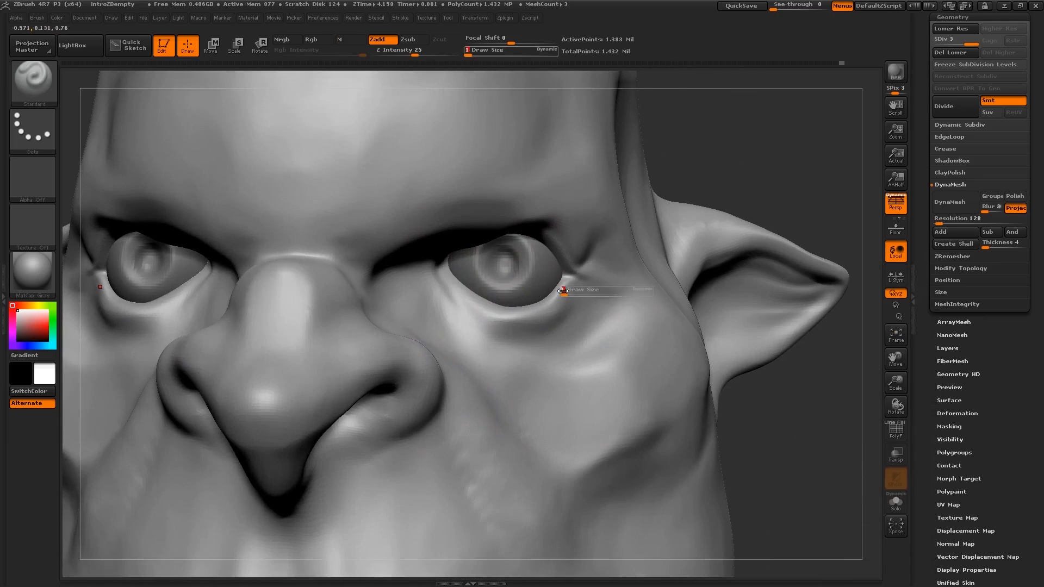
drag(563, 291, 565, 289)
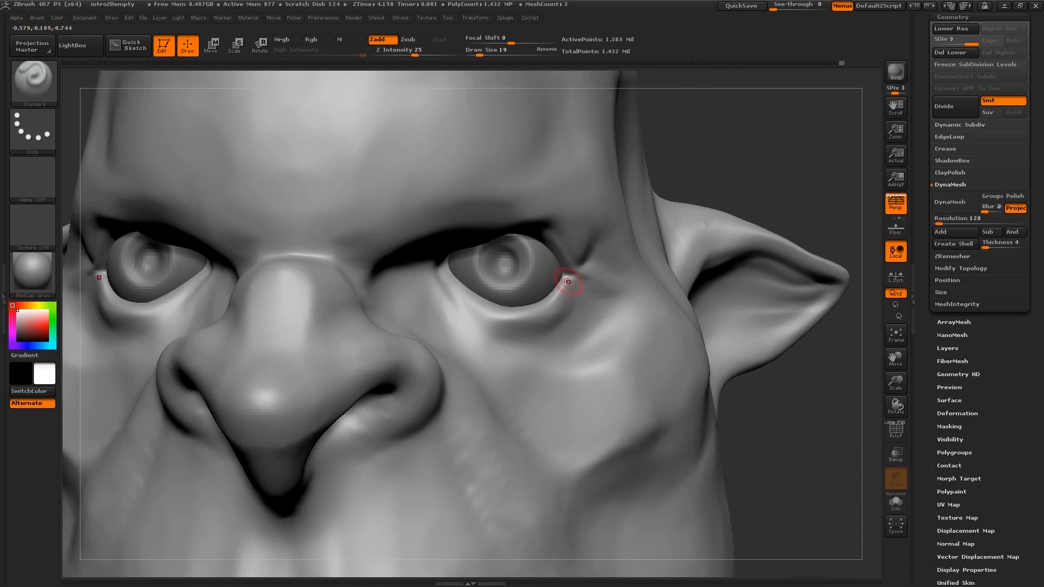
drag(523, 315, 481, 303)
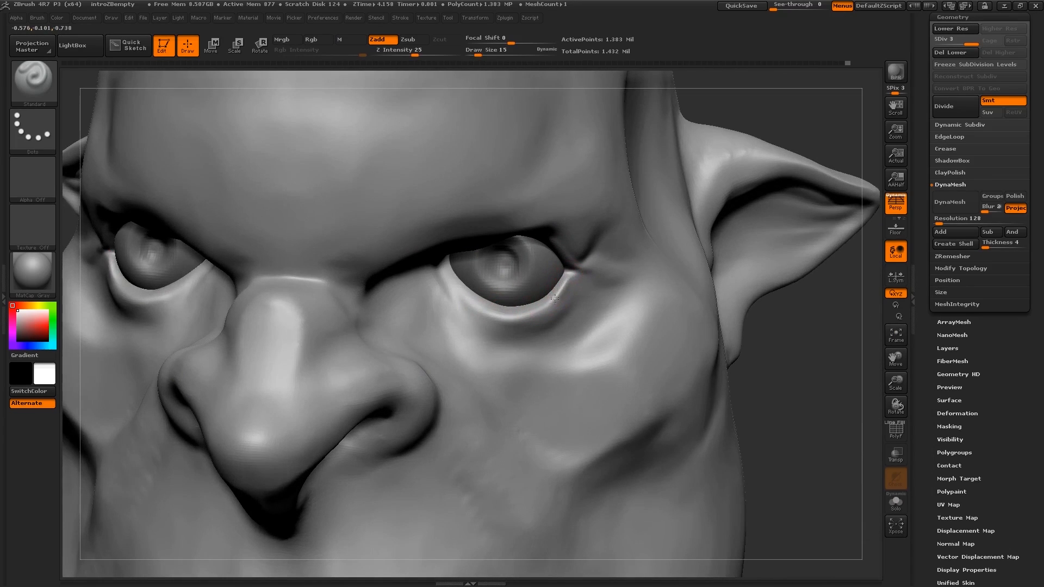
mouse_move(554, 298)
mouse_down()
mouse_move(506, 321)
mouse_move(471, 307)
mouse_move(457, 275)
mouse_up()
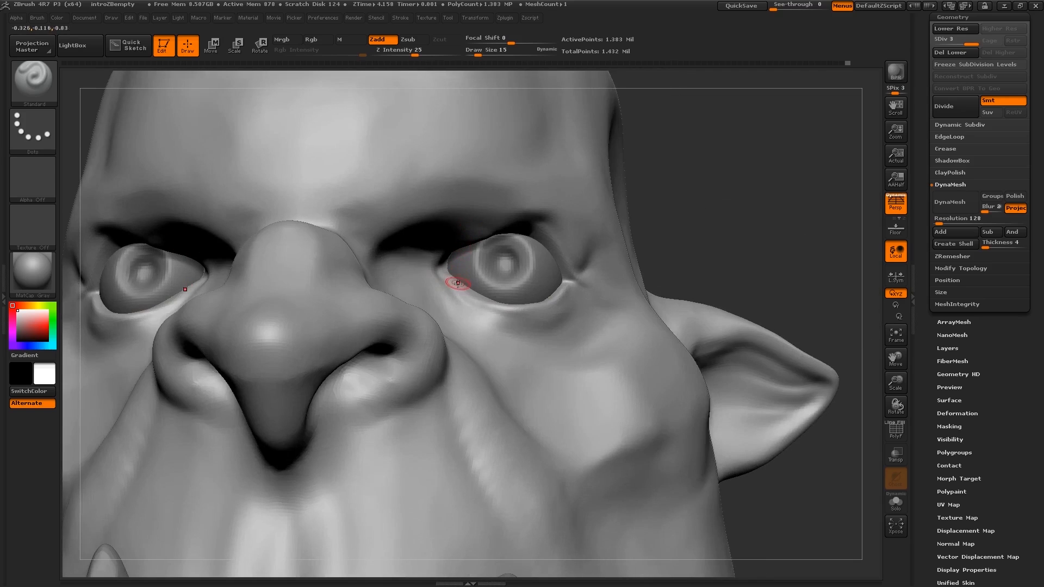
Step: Sculpt the bag and skin folds beneath the eye with the Standard brush, starting at draw size 24
key(s)
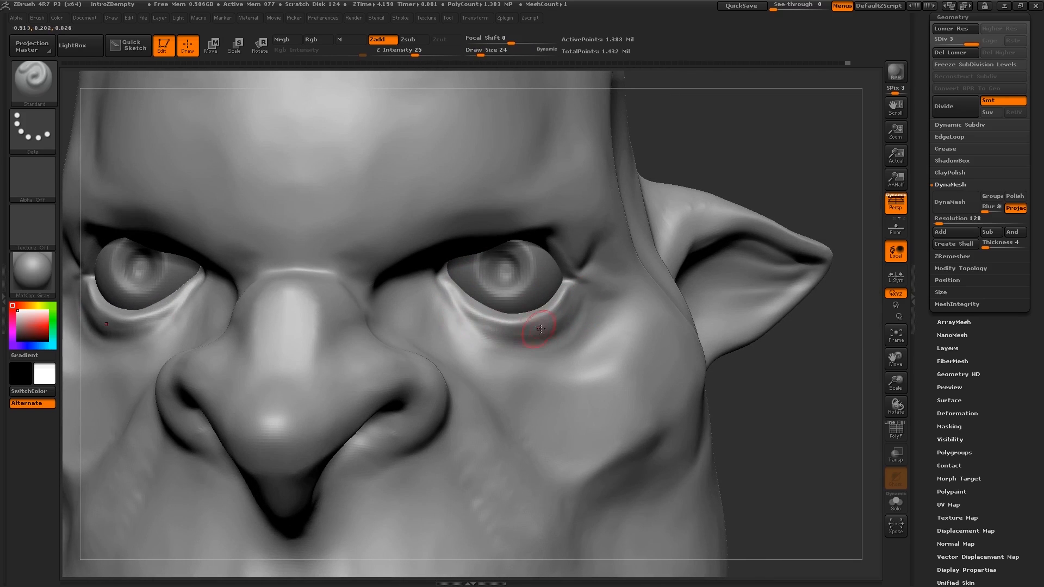
key(s)
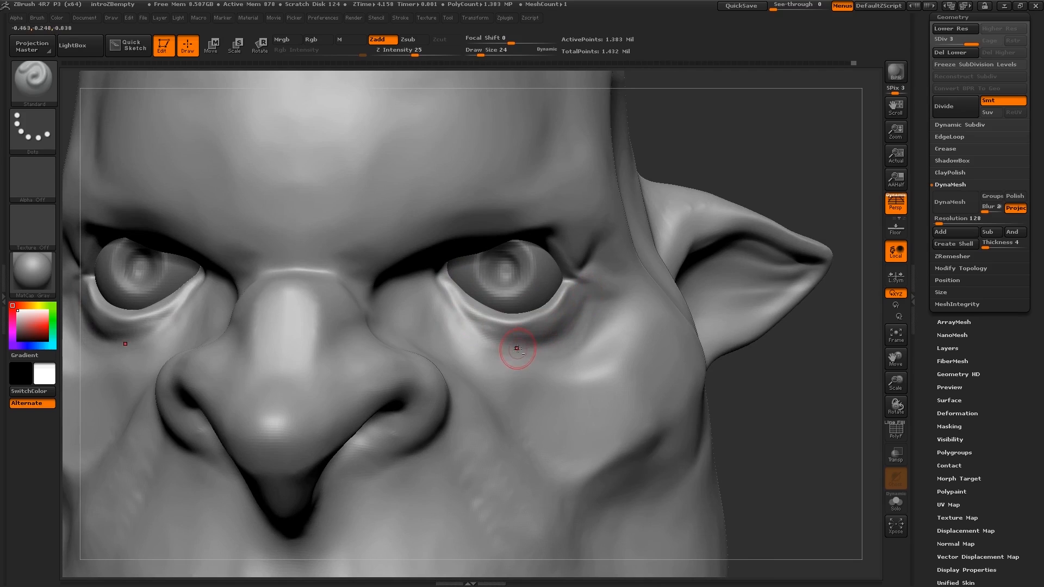
drag(584, 328, 555, 347)
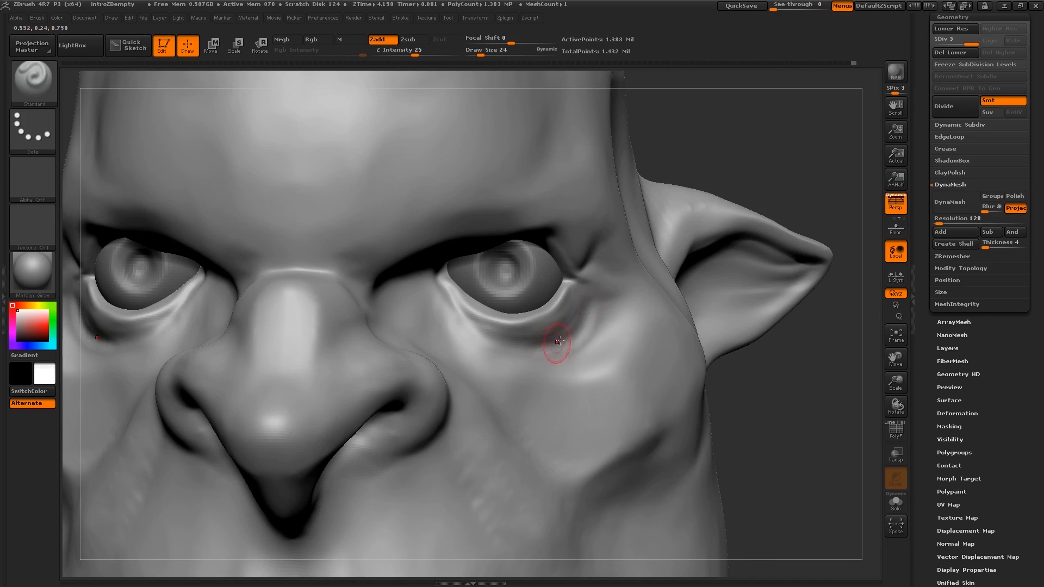
right_drag(642, 322, 583, 315)
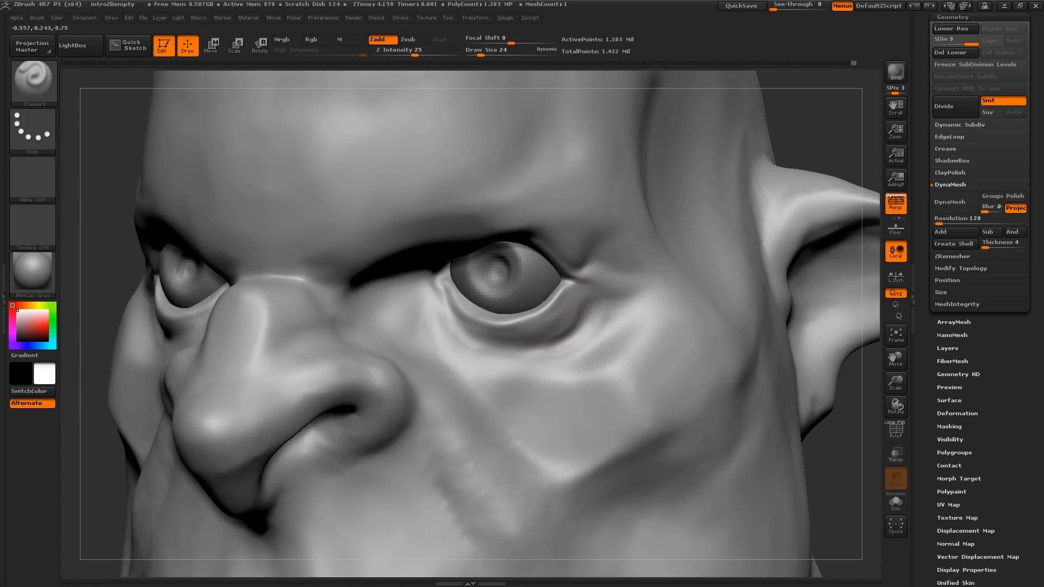
right_drag(590, 287, 579, 314)
key(s)
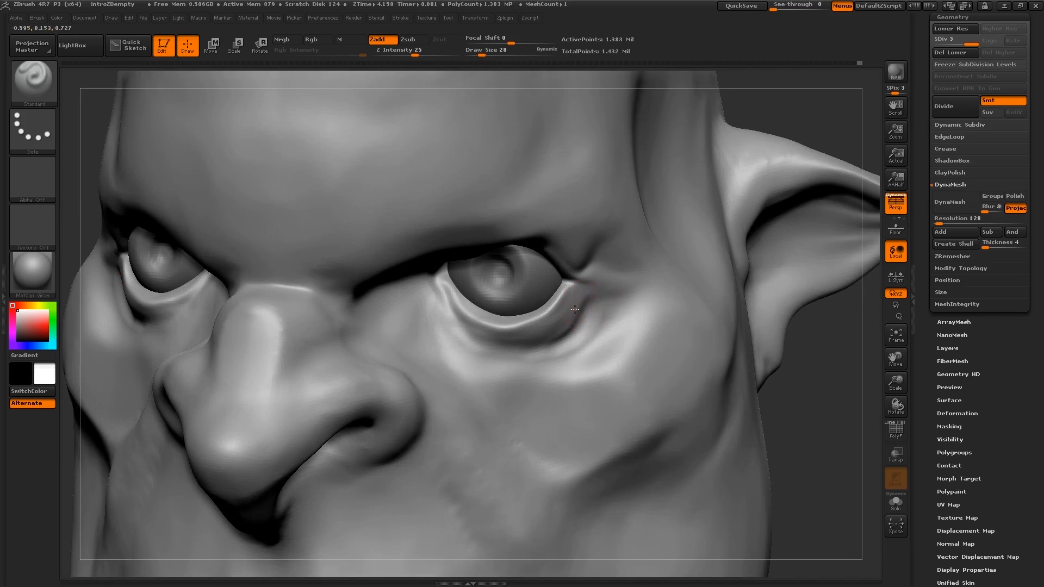
drag(506, 345, 469, 328)
mouse_move(506, 335)
right_down()
mouse_move(586, 327)
mouse_move(525, 315)
right_up()
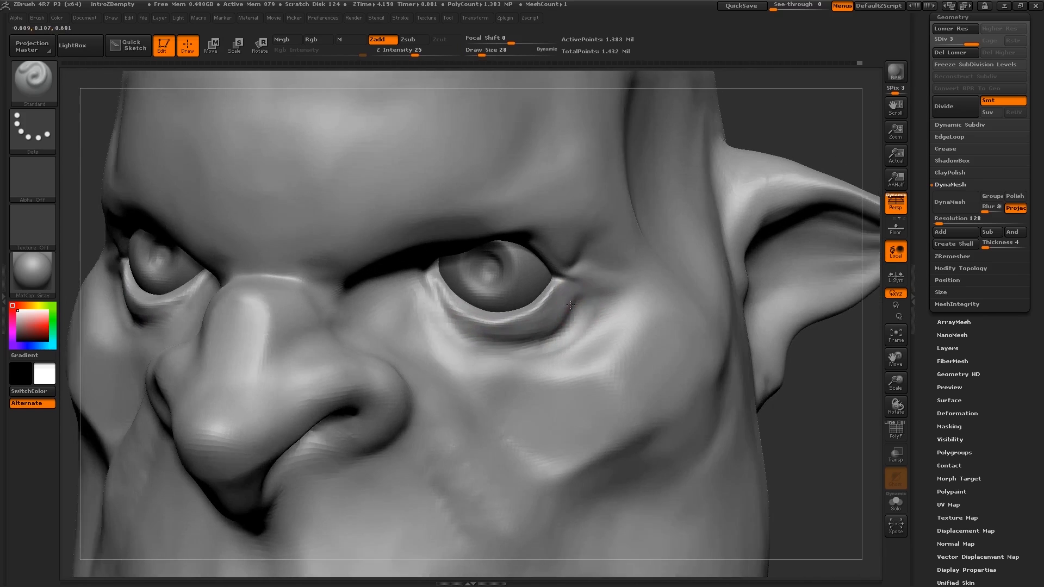
Step: Refine the creases at the eye's outer corner and the upper eyelid with the Standard brush at draw size 15
key(s)
drag(580, 304, 576, 303)
right_drag(578, 277, 537, 265)
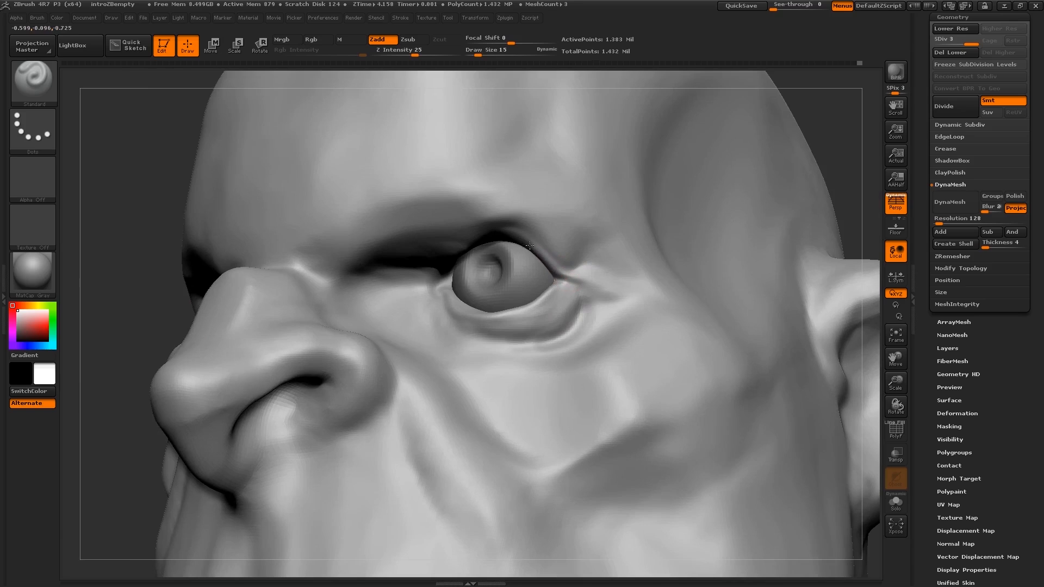
right_drag(505, 234, 527, 227)
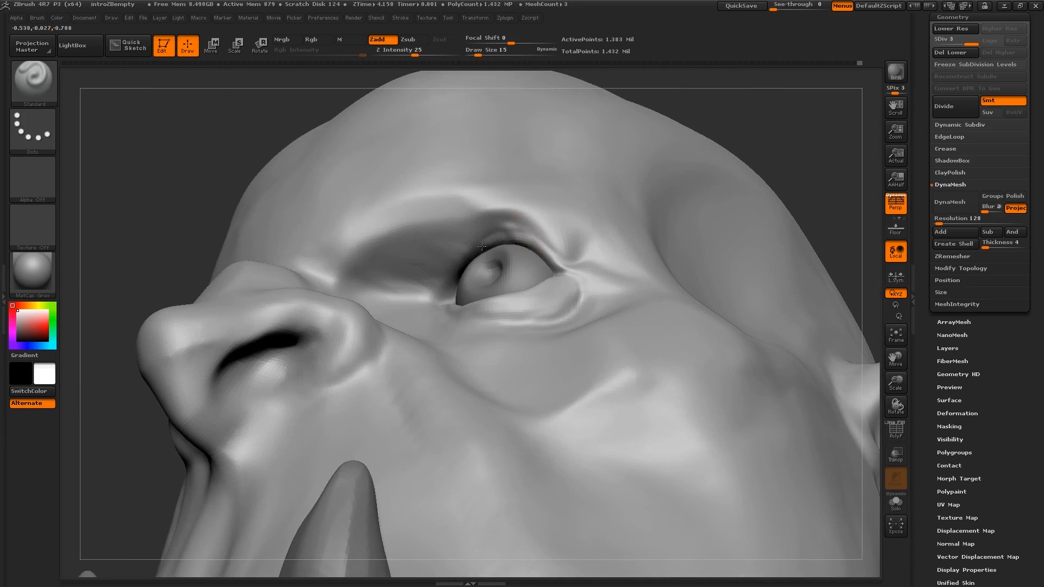
right_drag(456, 271, 454, 268)
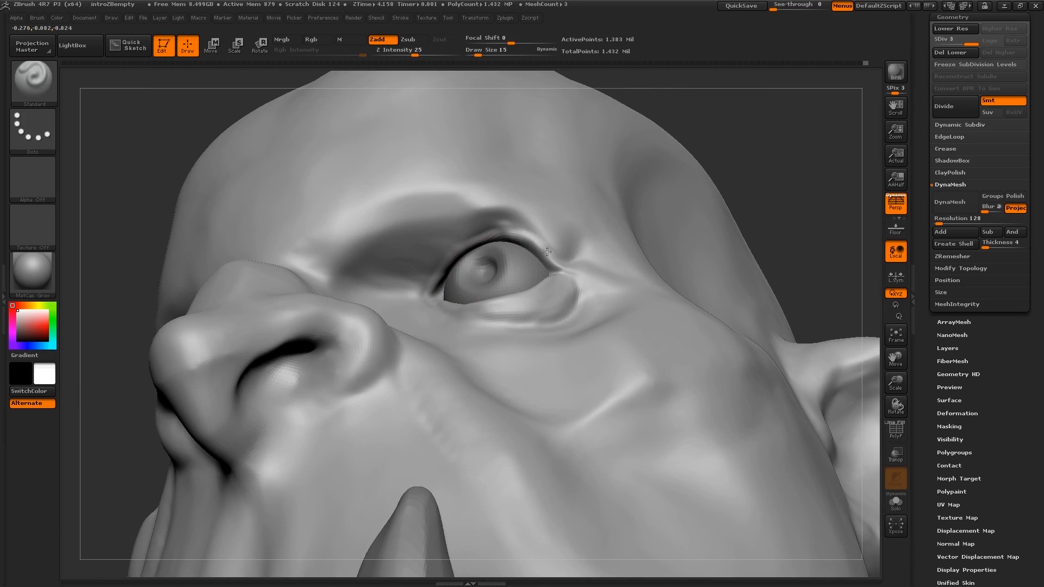
right_drag(580, 274, 562, 296)
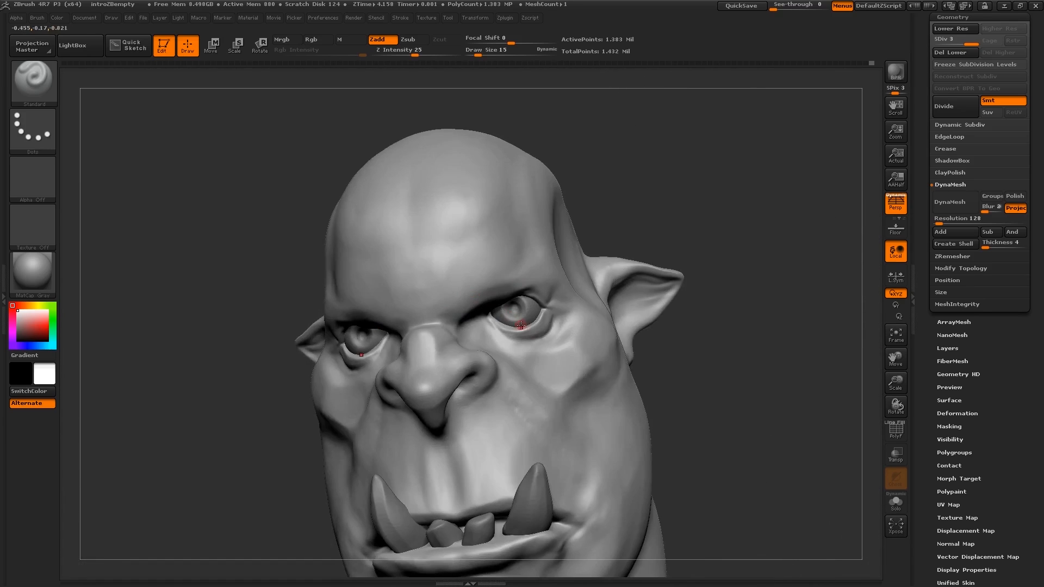
Step: Shape the nostril wing and its underside with the Standard brush, using draw size 42 and then a smaller size
right_drag(560, 342, 506, 332)
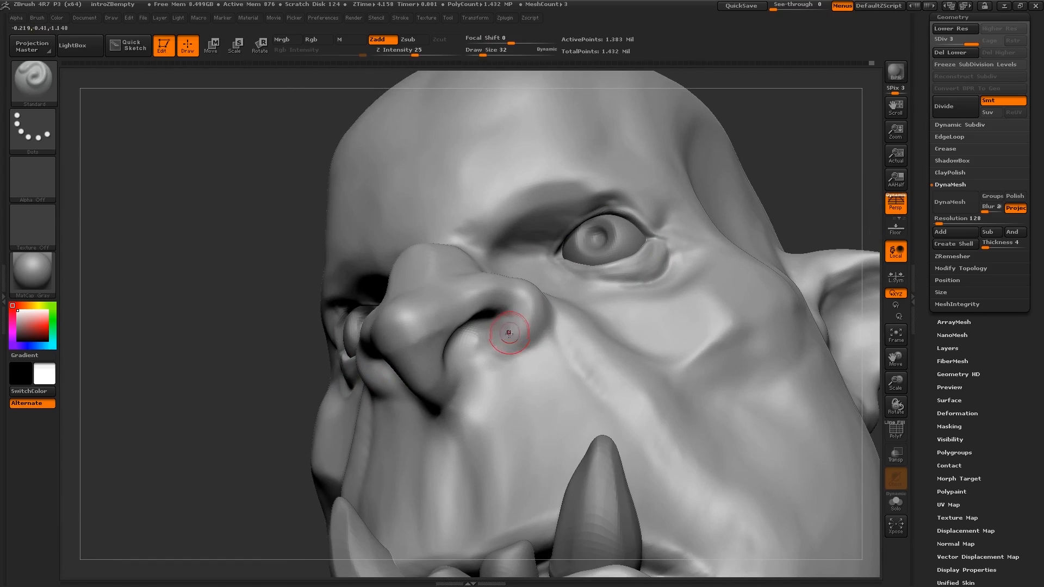
key(s)
mouse_move(507, 337)
mouse_down()
mouse_move(510, 304)
mouse_move(503, 349)
mouse_up()
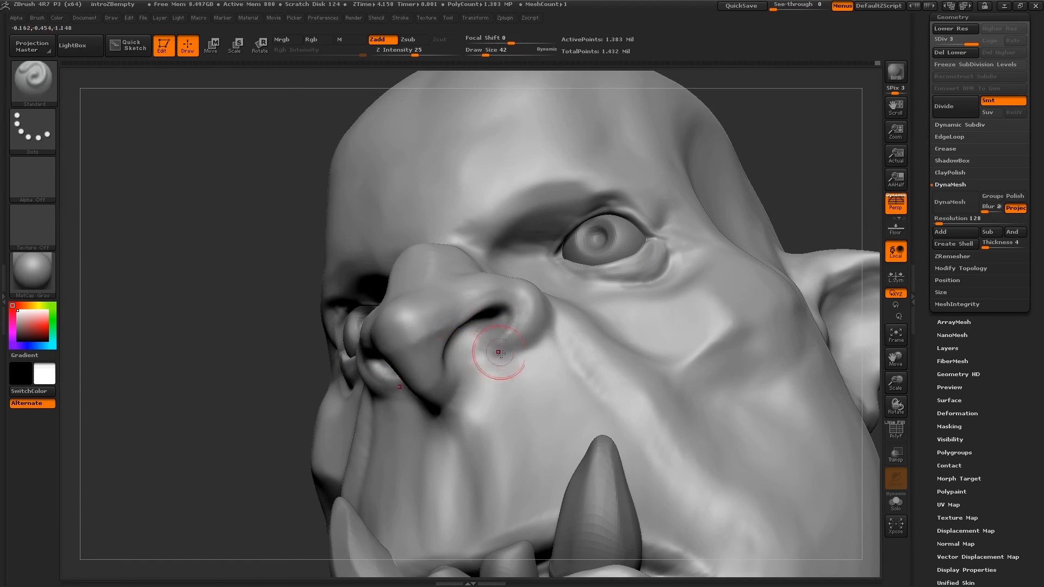
right_drag(497, 353, 522, 358)
key(s)
drag(521, 349, 491, 360)
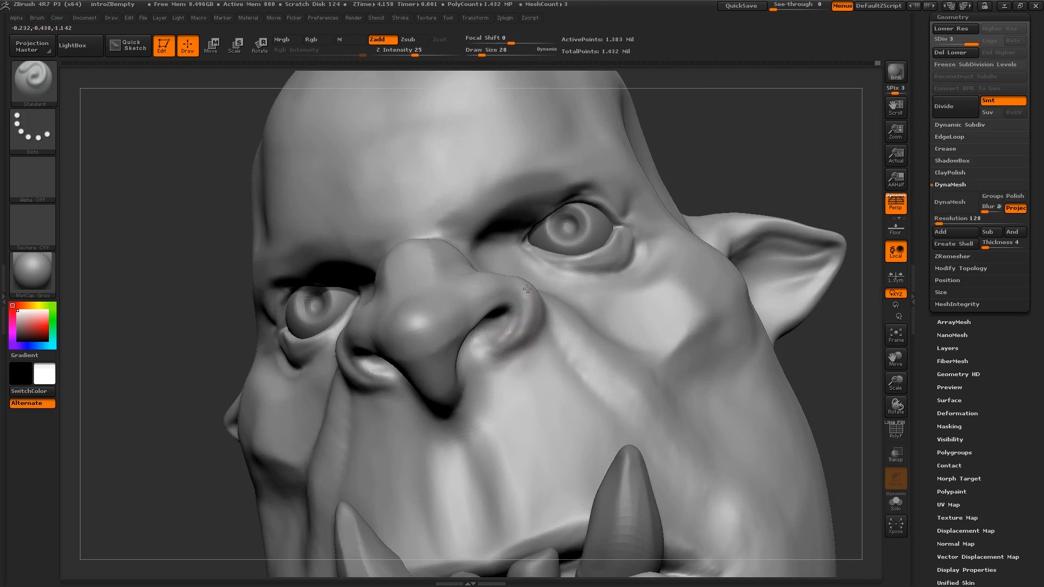
Step: Refine the nose tip at draw size 62, and smooth the area below the nostril at draw size 32
key(s)
drag(436, 327, 445, 326)
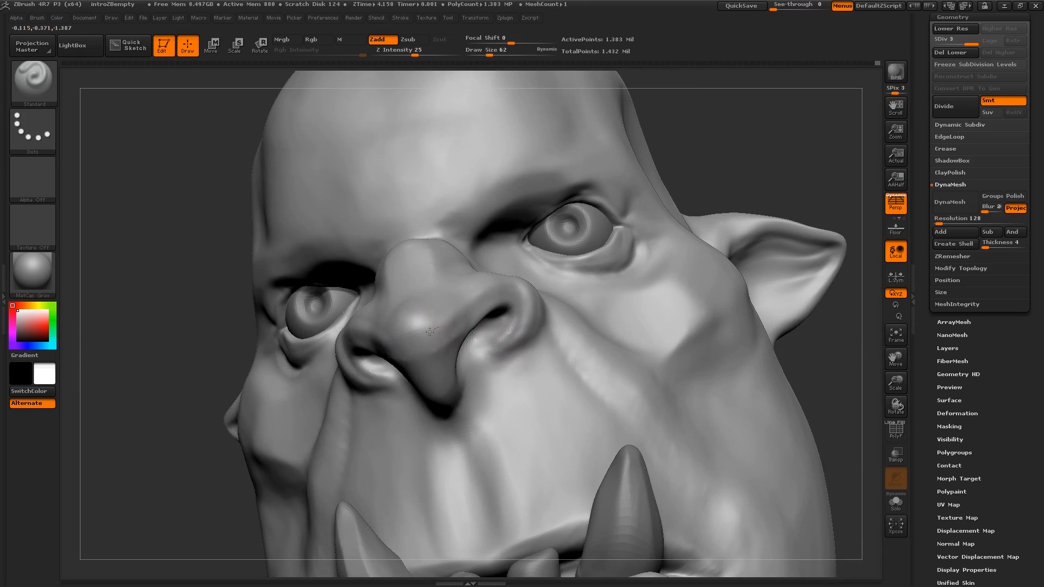
right_drag(535, 315, 503, 316)
key(s)
drag(503, 311, 496, 310)
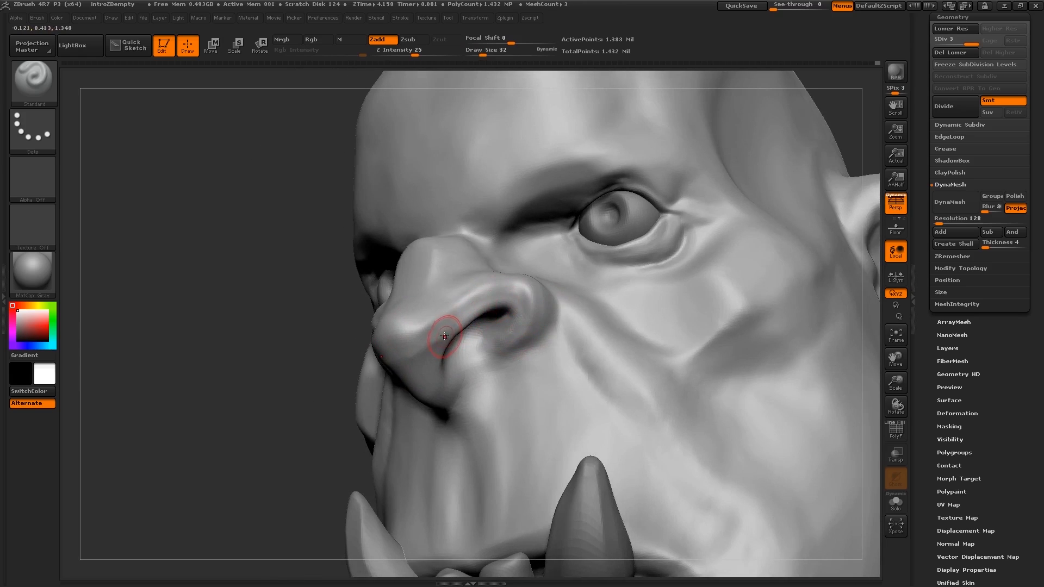
shift+drag(446, 338, 496, 348)
Step: Define the nostril's rim and wing with finer Standard brush strokes at draw size 20
mouse_move(497, 350)
ctrl+right_down()
mouse_move(490, 317)
mouse_move(534, 385)
mouse_move(540, 377)
ctrl+right_up()
mouse_move(478, 320)
ctrl+right_down()
mouse_move(495, 401)
mouse_move(503, 351)
mouse_move(512, 356)
mouse_move(494, 356)
ctrl+right_up()
key(s)
drag(560, 361, 556, 362)
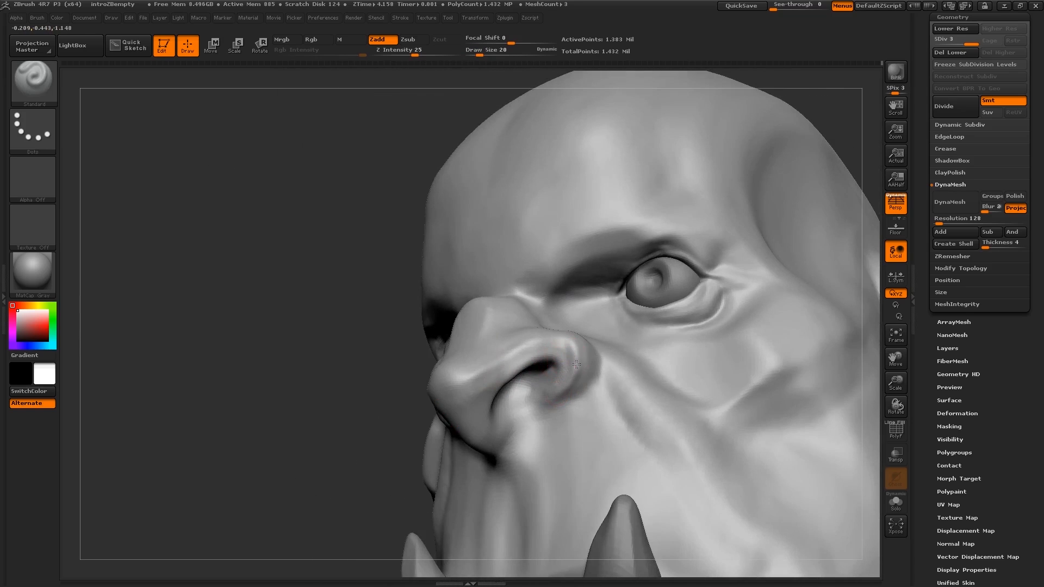
right_drag(517, 352, 523, 346)
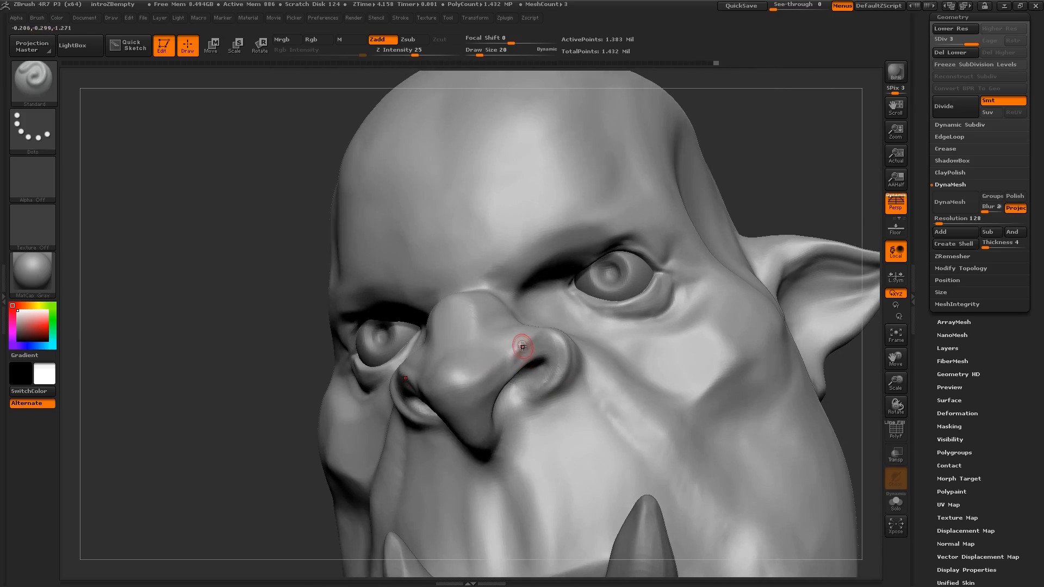
drag(505, 357, 483, 372)
Step: Enlarge the Standard brush and sculpt the side of the nose from the nostril wing toward the tip
right_drag(496, 334, 499, 351)
key(s)
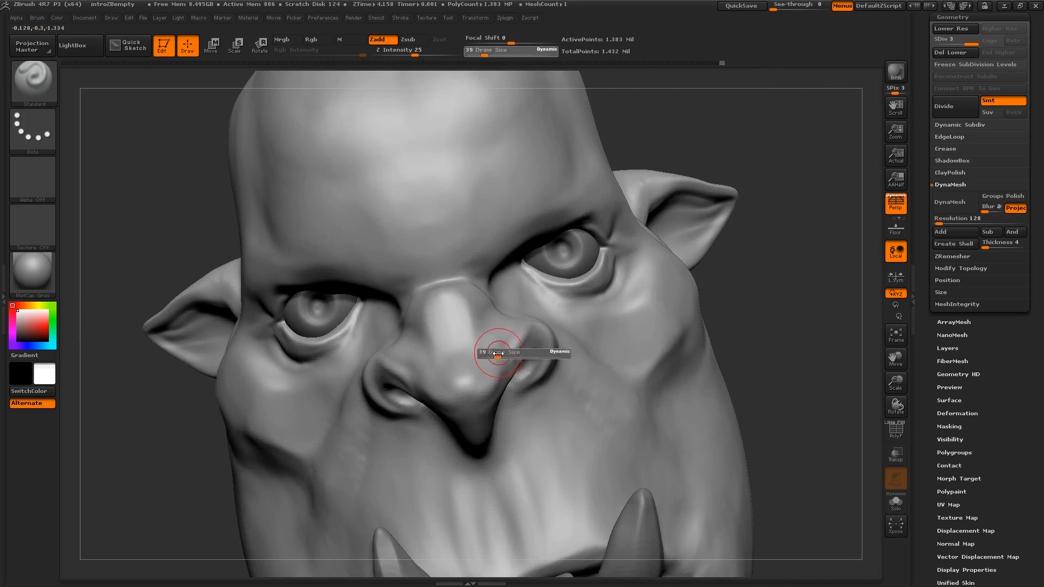
drag(498, 353, 496, 353)
drag(507, 328, 475, 389)
alt+right_drag(474, 390, 463, 326)
mouse_move(490, 392)
right_down()
mouse_move(454, 397)
mouse_move(556, 418)
mouse_move(520, 430)
mouse_move(539, 329)
right_up()
Step: Try to define the nasolabial fold with the Standard brush at draw size 22, and undo the strokes
mouse_move(576, 300)
ctrl+right_down()
mouse_move(523, 354)
mouse_move(515, 347)
ctrl+right_up()
key(bracketleft)
key(bracketleft)
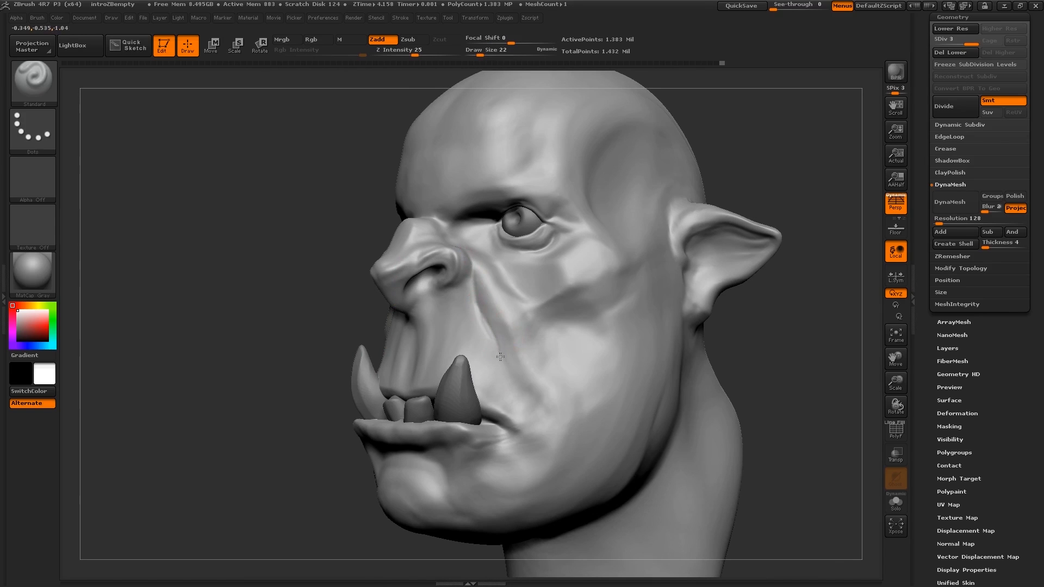
right_drag(517, 374, 503, 354)
right_drag(481, 289, 463, 277)
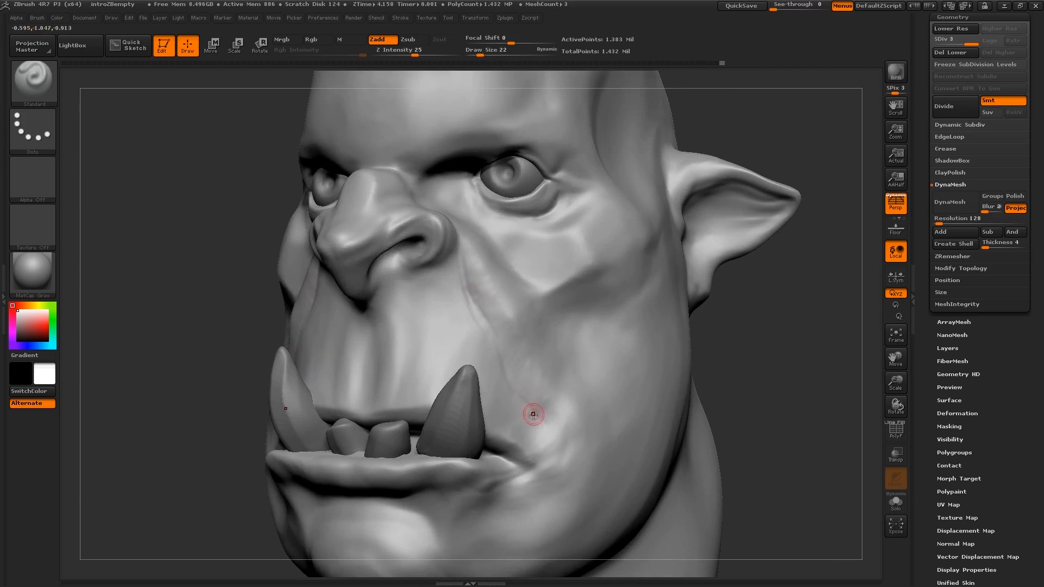
key(ctrl)
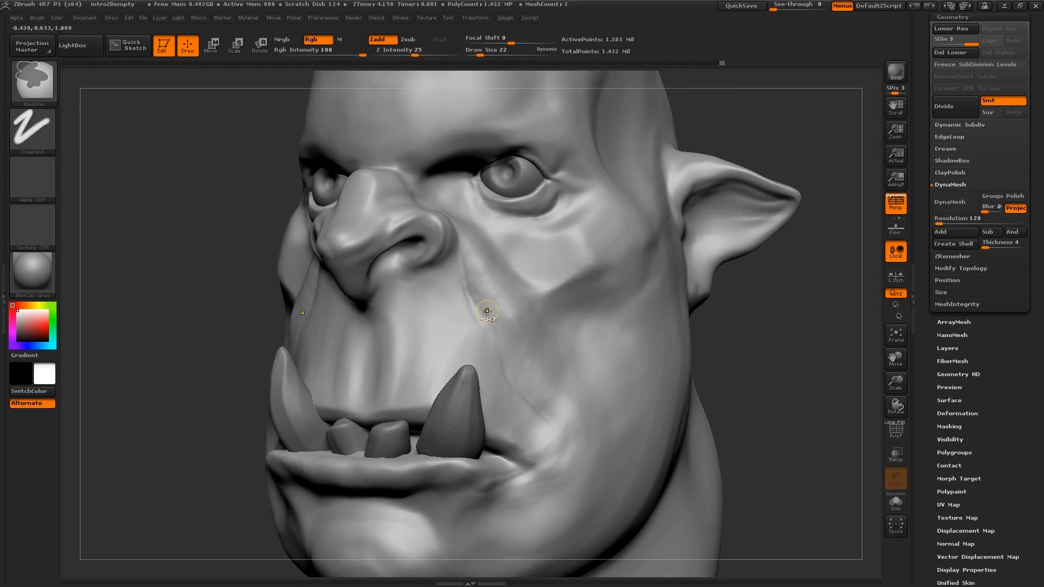
key(ctrl+z)
key(ctrl+z)
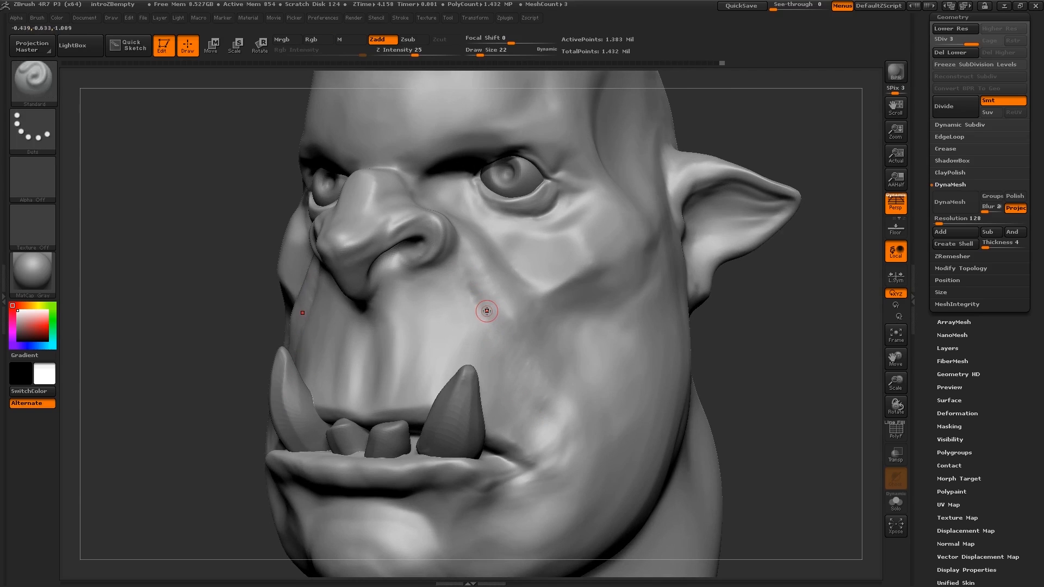
Step: Switch to the Dam_Standard brush, set the draw size to 65, and carve the crease behind the nostril wing
key(b)
key(d)
key(s)
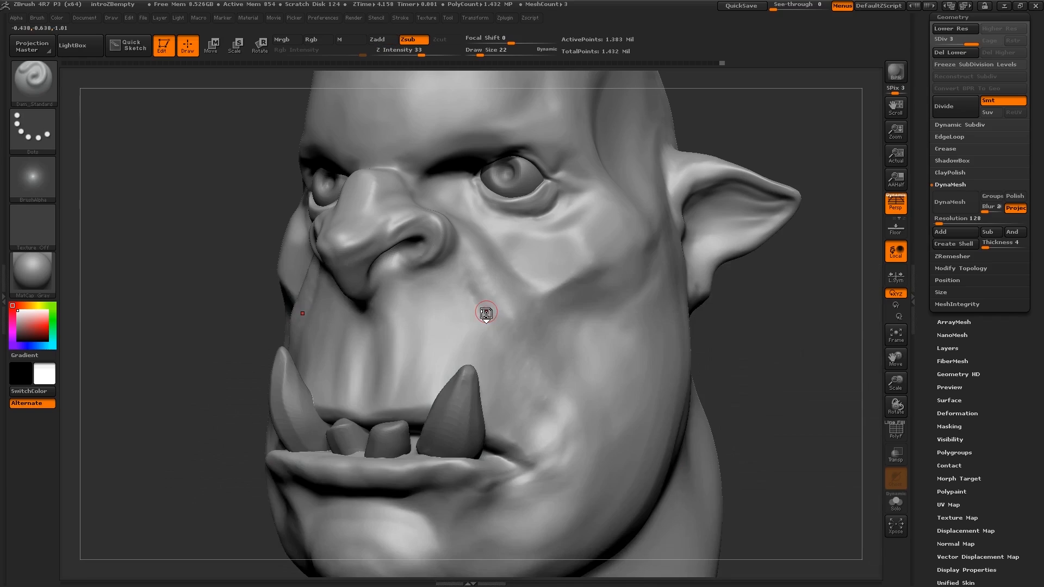
key(s)
drag(486, 311, 491, 311)
right_drag(480, 271, 450, 243)
key(s)
drag(450, 243, 455, 242)
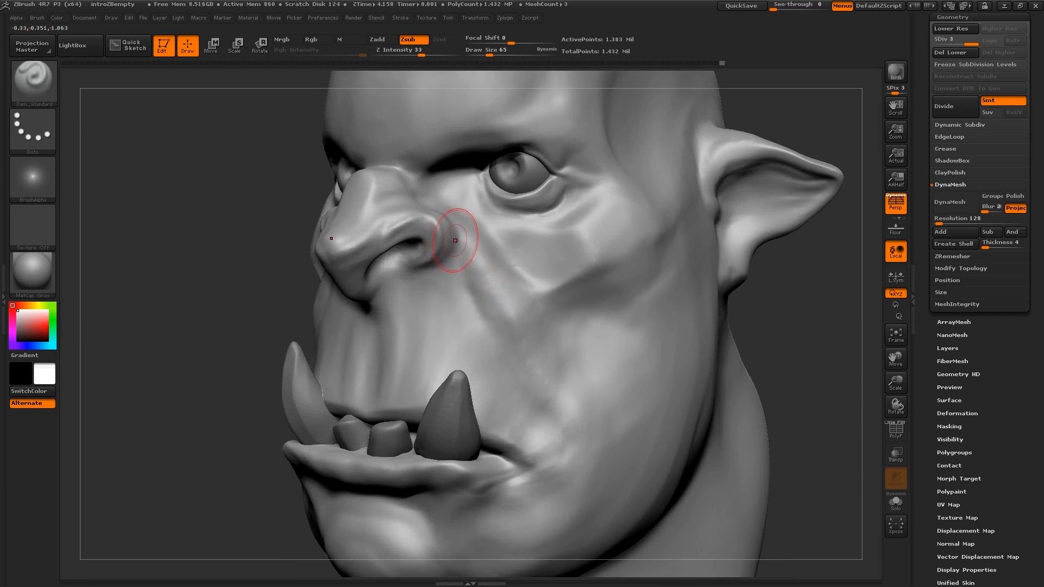
right_drag(468, 235, 453, 224)
mouse_move(450, 213)
mouse_down()
mouse_move(457, 234)
mouse_move(441, 211)
mouse_up()
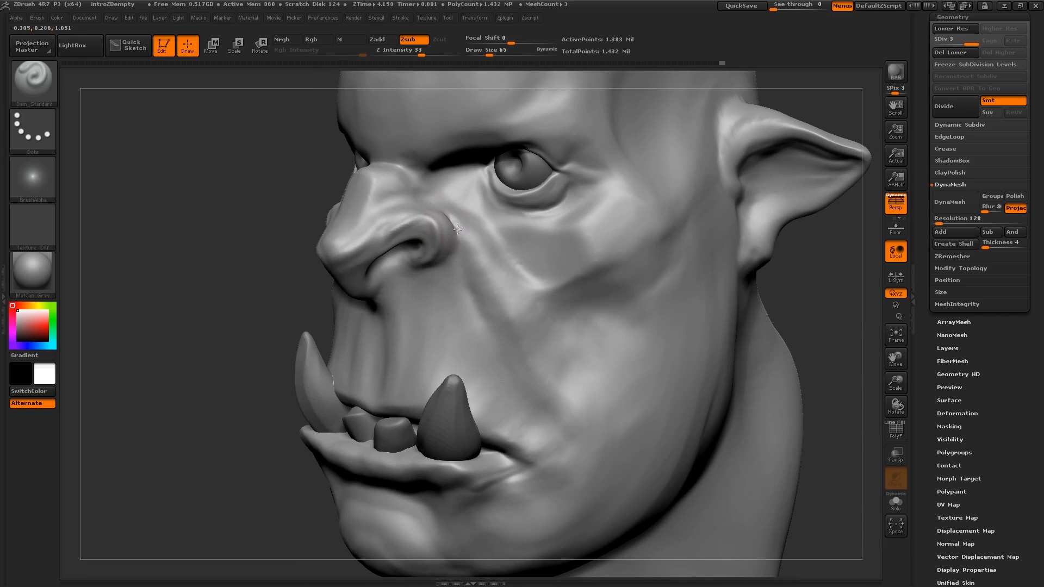
right_drag(421, 269, 434, 252)
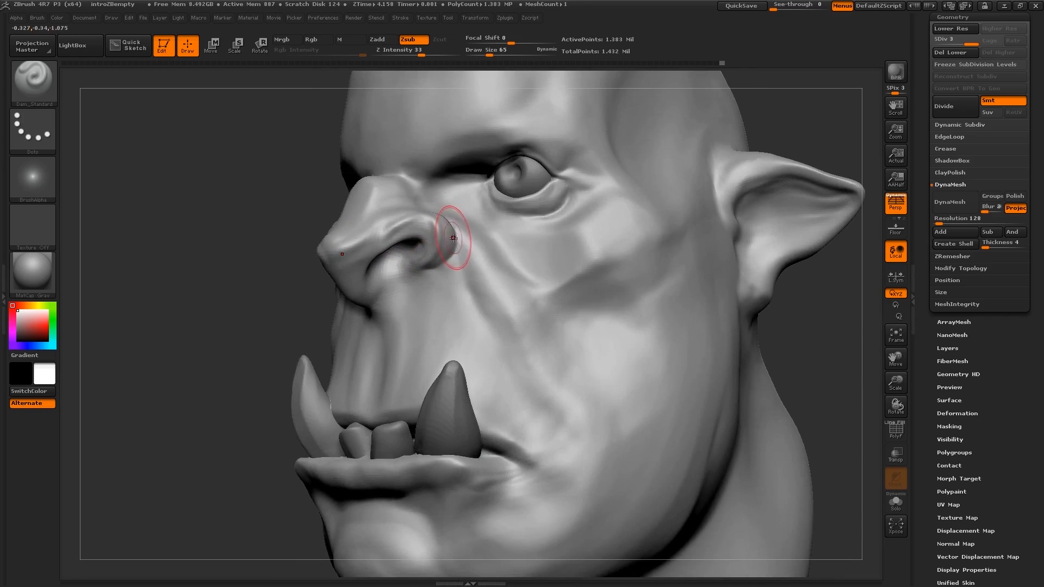
drag(454, 235, 457, 239)
Step: Carve the upper nasolabial fold from behind the nostril wing down the cheek, and reduce the draw size to 56
drag(464, 282, 504, 341)
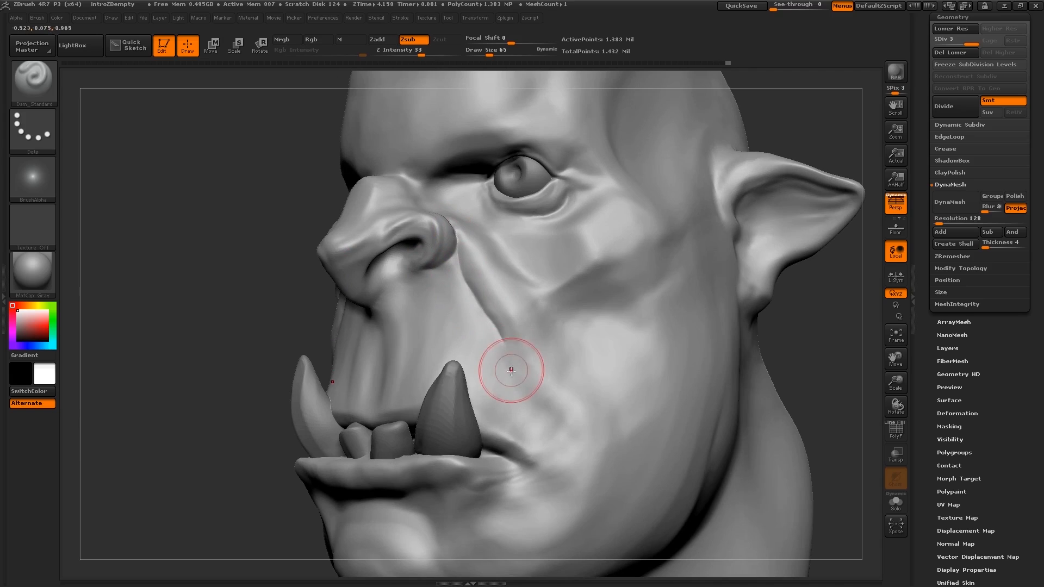
key([)
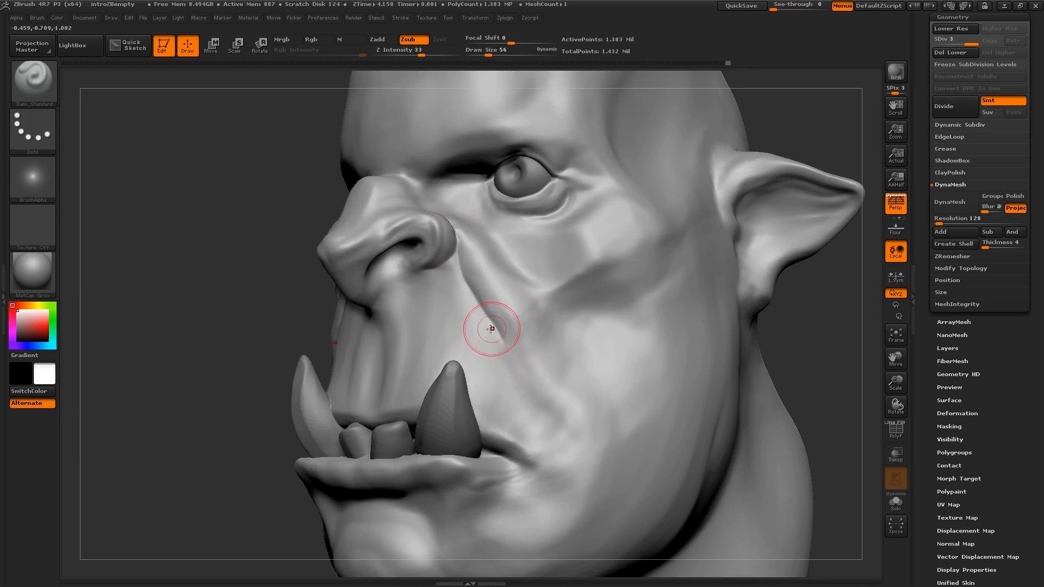
Step: Try to carve a second crease on the upper lip beside the nasolabial fold, and undo the strokes
mouse_move(434, 278)
mouse_down()
mouse_move(449, 324)
mouse_move(482, 367)
mouse_up()
key(ctrl+z)
drag(437, 278, 478, 376)
key(ctrl)
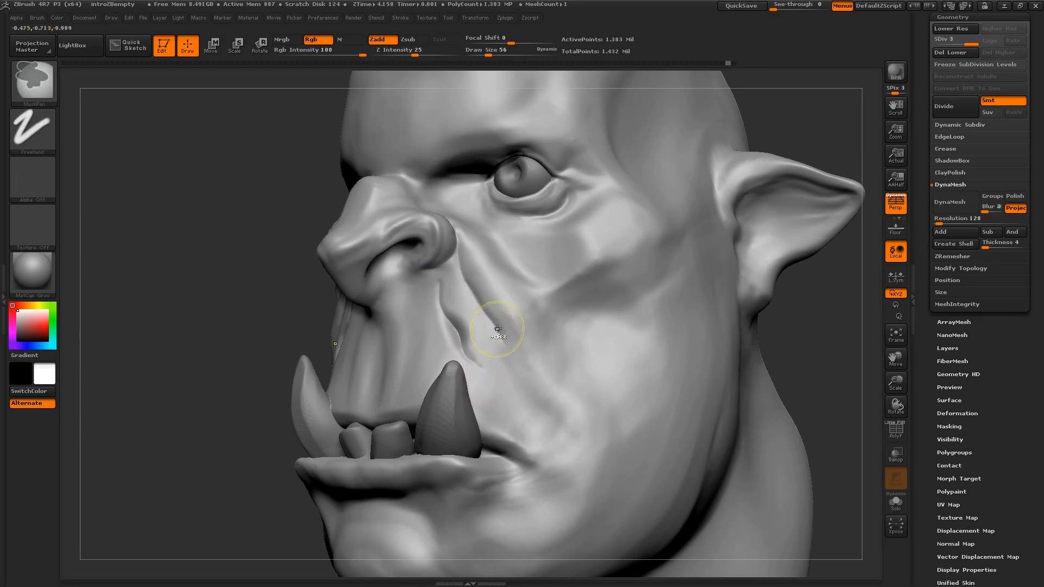
key(ctrl+z)
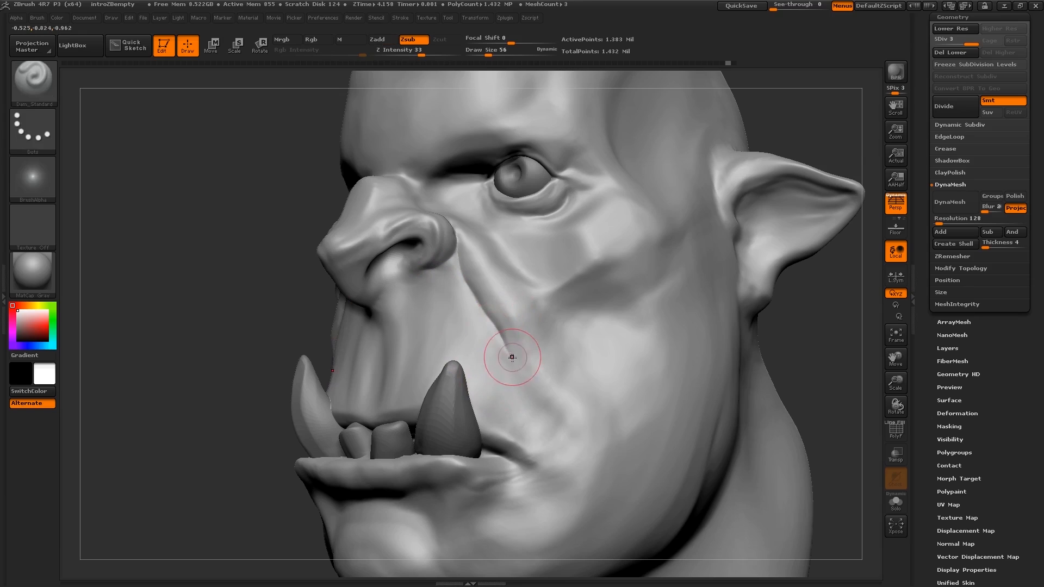
Step: Extend the nasolabial fold down the cheek and around the corner of the mouth
drag(508, 347, 511, 365)
drag(539, 478, 515, 494)
Step: Carve a crease in the hollow below the cheekbone with Dam_Standard at draw size 122, and smooth it
mouse_move(543, 401)
alt+right_down()
mouse_move(538, 304)
mouse_move(585, 307)
mouse_move(533, 294)
alt+right_up()
ctrl+right_drag(544, 245, 553, 316)
key(s)
drag(560, 317, 591, 319)
right_drag(593, 319, 616, 323)
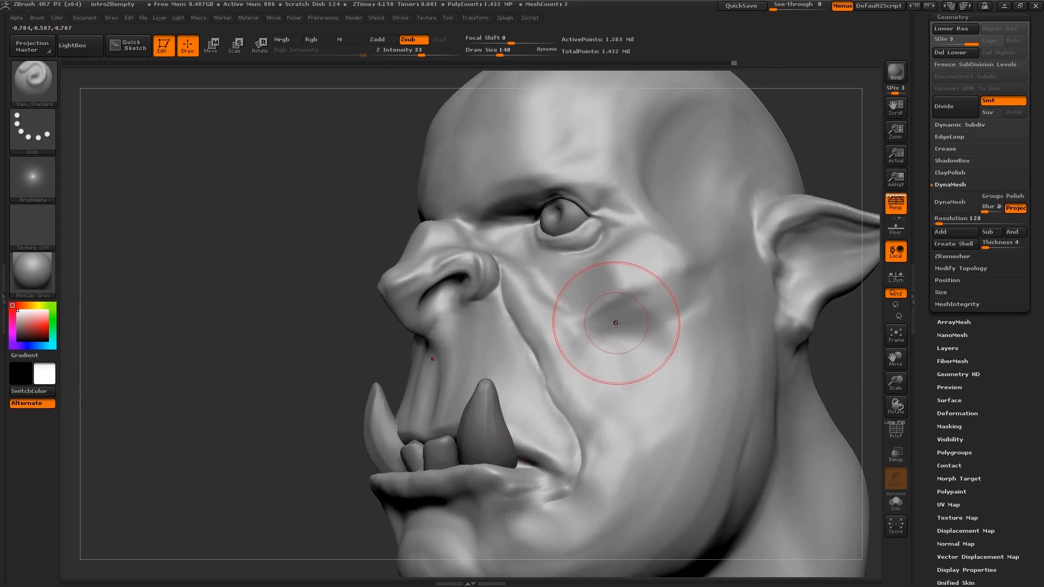
key(s)
drag(619, 327, 615, 331)
right_drag(604, 331, 620, 330)
key(s)
drag(619, 330, 622, 331)
right_drag(622, 331, 629, 320)
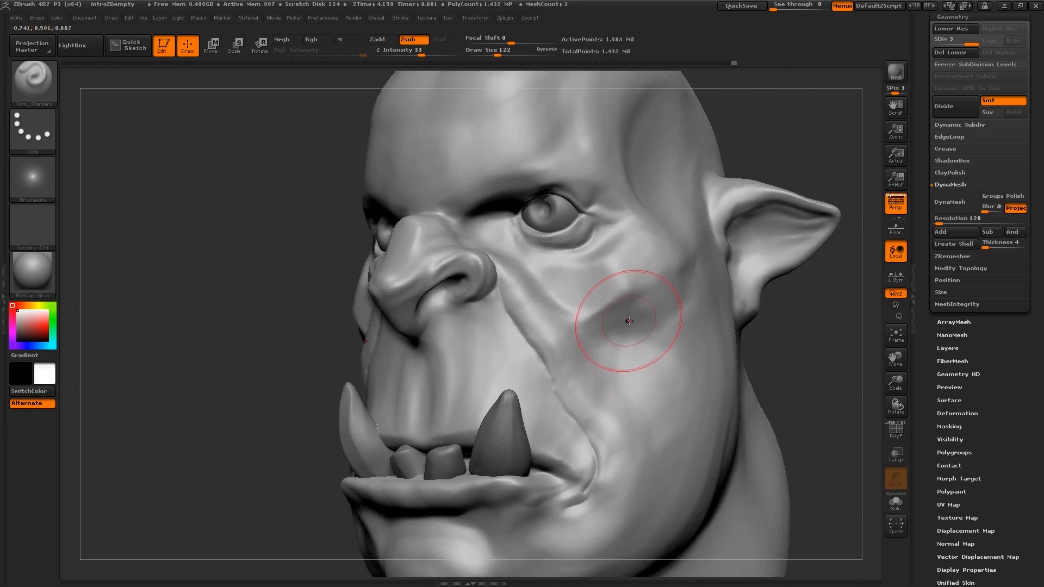
drag(628, 323, 612, 380)
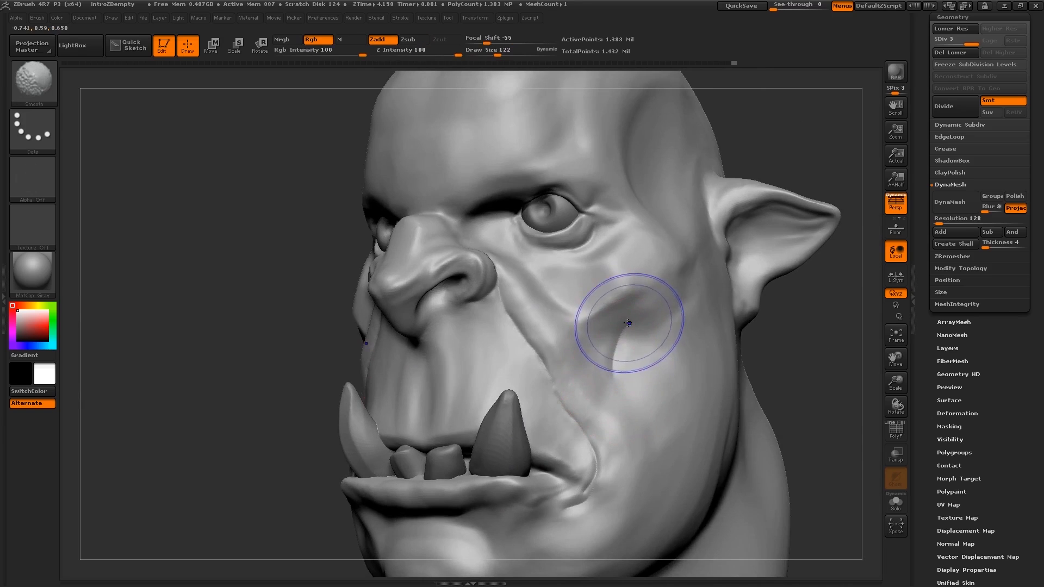
shift+drag(628, 324, 612, 386)
Step: Reduce the draw size to 56 and sharpen the fold between the brow ridge and the upper eyelid
ctrl+right_drag(609, 379, 566, 383)
mouse_move(565, 384)
right_down()
mouse_move(652, 376)
mouse_move(561, 376)
mouse_move(567, 353)
right_up()
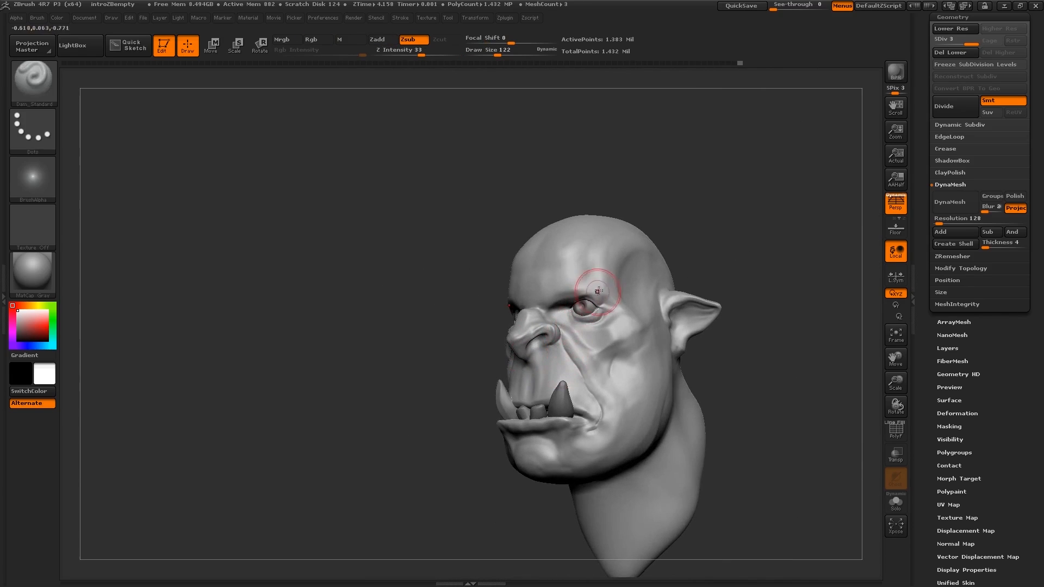
right_drag(565, 296, 555, 320)
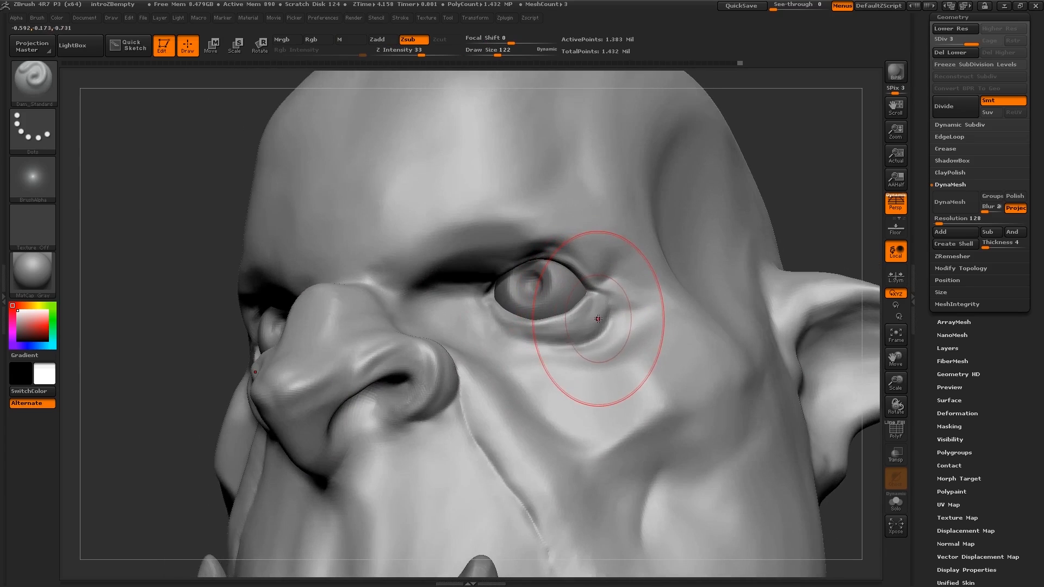
key(s)
drag(598, 318, 587, 320)
right_drag(604, 329, 612, 314)
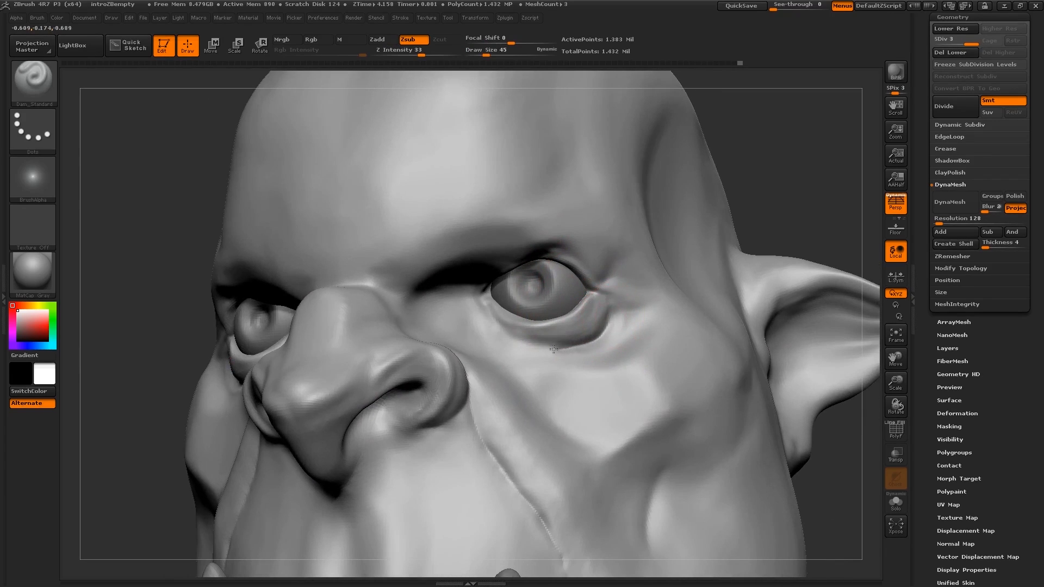
right_drag(558, 355, 591, 292)
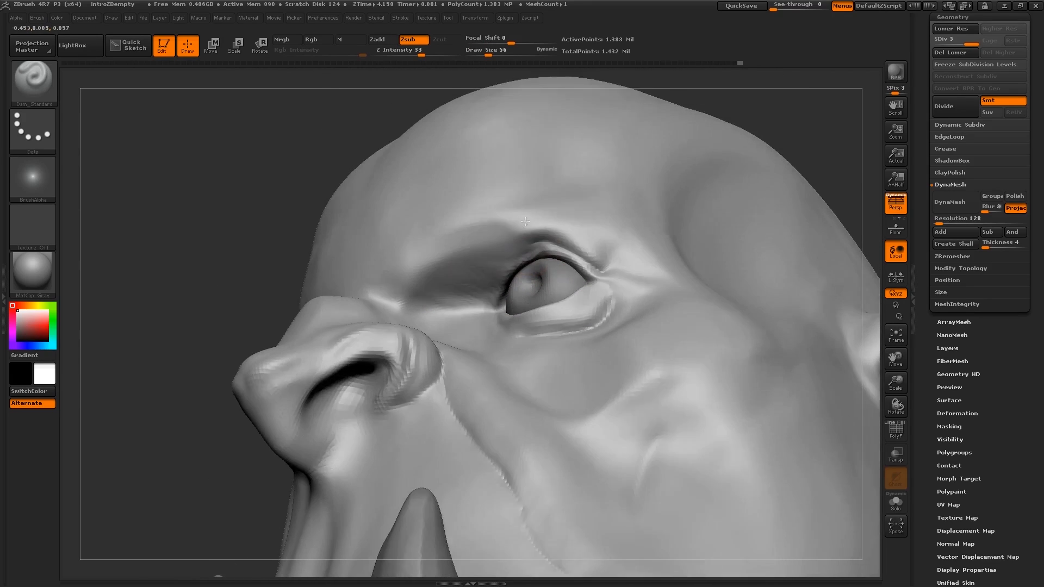
drag(593, 227, 485, 243)
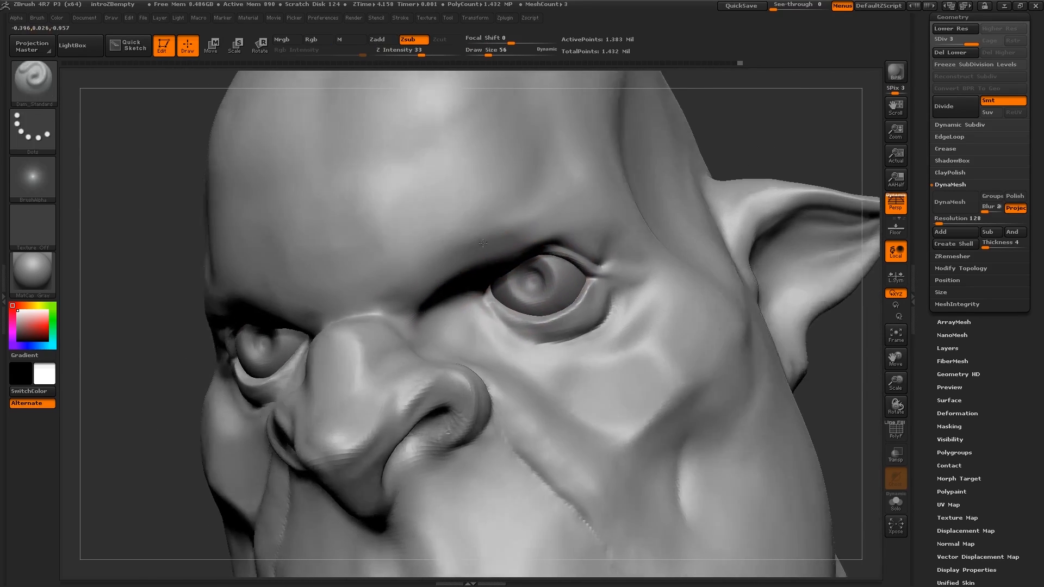
Step: Carve vertical frown creases between the brows at the root of the nose with Dam_Standard at draw size 89
key(s)
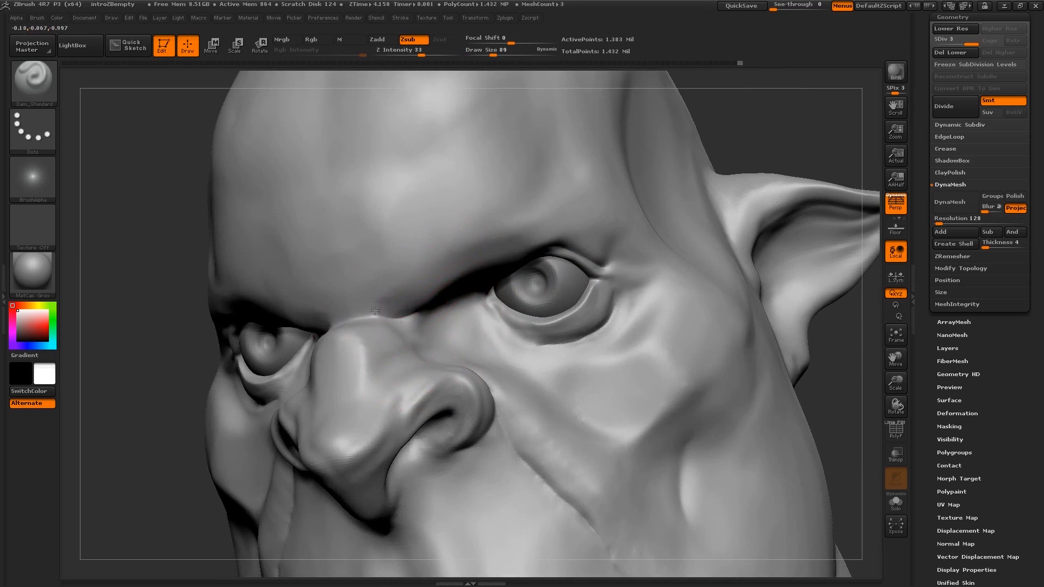
mouse_move(374, 311)
mouse_down()
mouse_move(356, 280)
mouse_move(379, 312)
mouse_up()
key(bracketright)
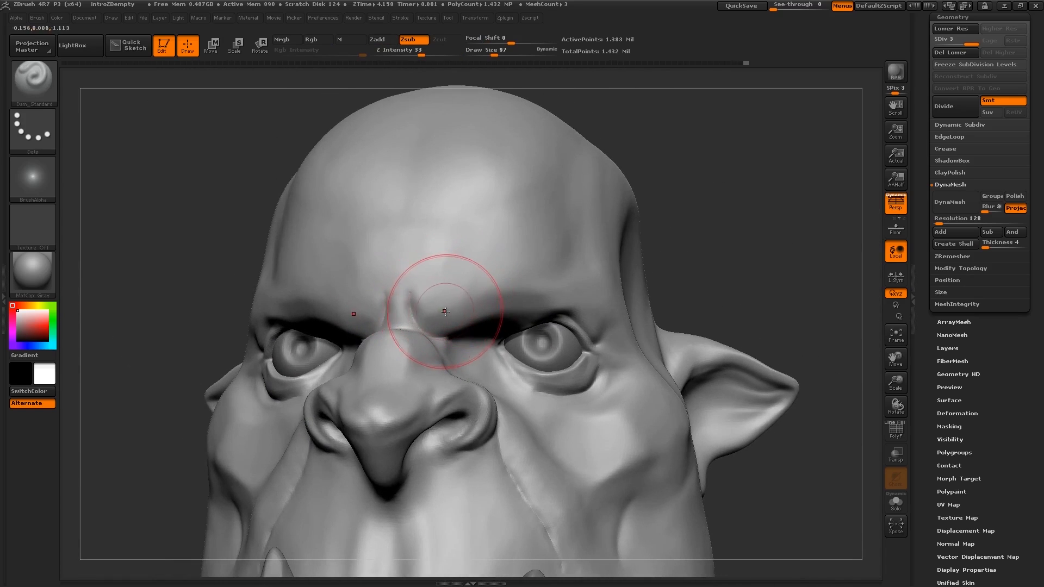
Step: Try to carve two horizontal wrinkles across the forehead with Dam_Standard at draw size 75, and undo them
key([)
key([)
mouse_move(305, 251)
mouse_down()
mouse_move(397, 236)
mouse_move(512, 245)
mouse_up()
drag(318, 215, 506, 210)
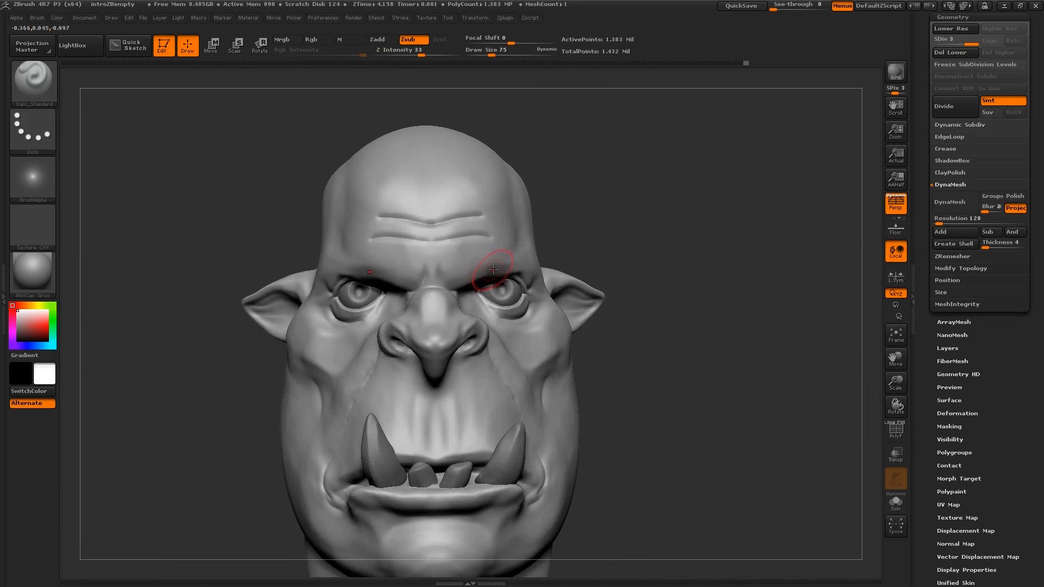
key(ctrl)
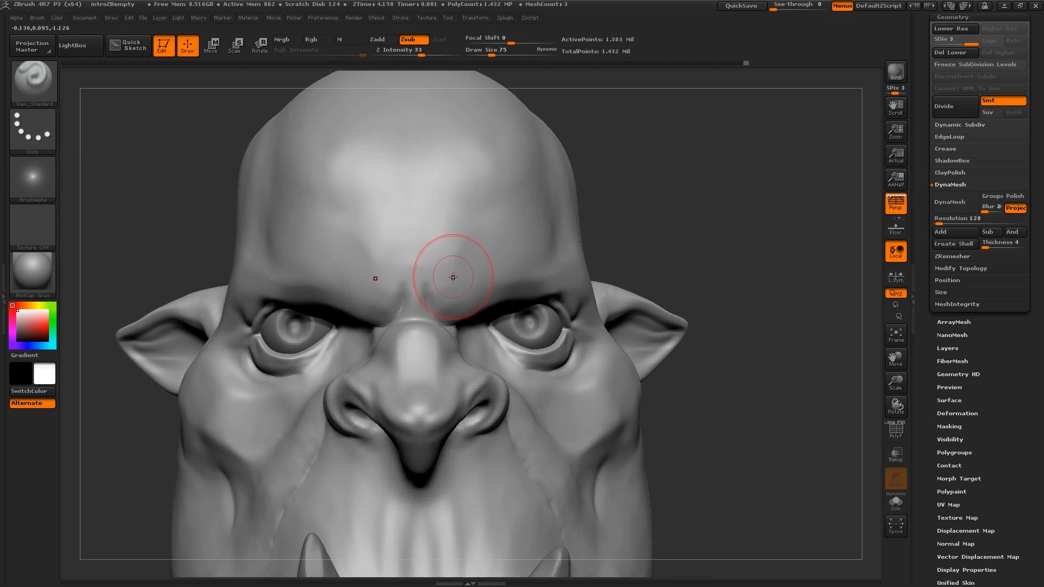
Step: Switch to the ClayBuildup brush and build up volume on the forehead above the outer brow
key(b)
key(b)
key(l)
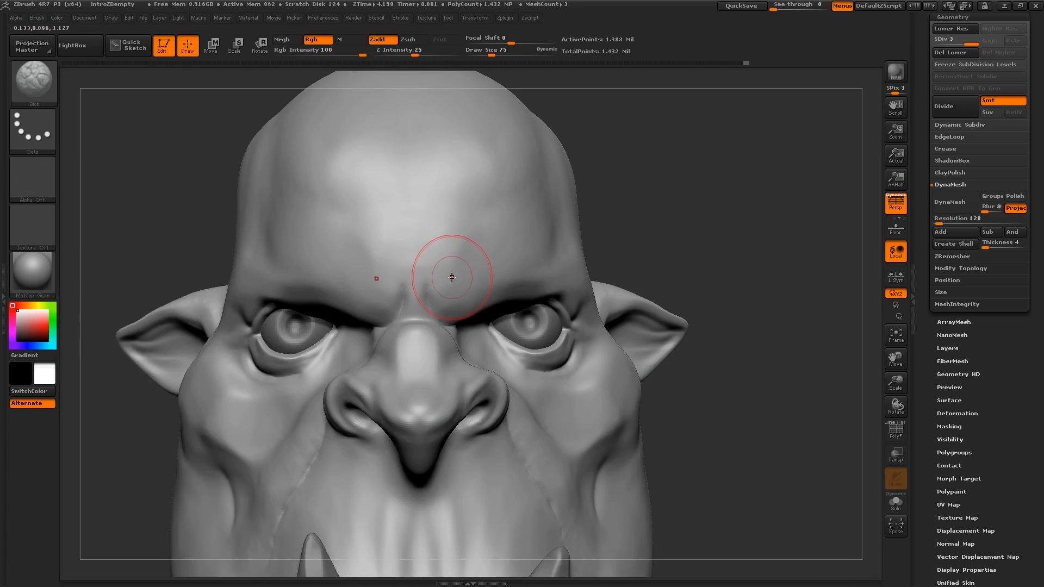
key(b)
key(c)
key(b)
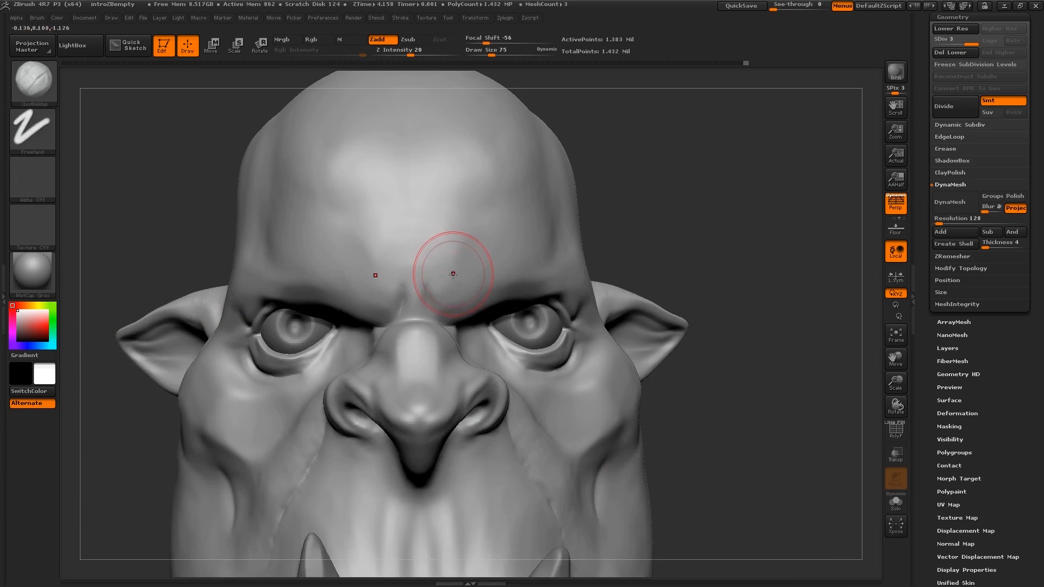
right_drag(498, 258, 417, 272)
key(bracketleft)
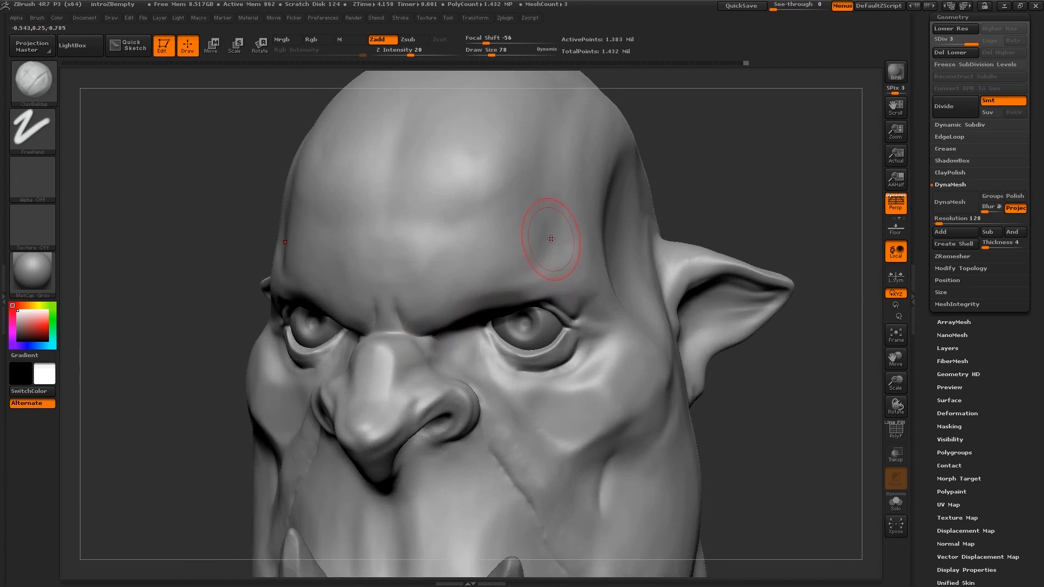
mouse_move(555, 240)
mouse_down()
mouse_move(532, 270)
mouse_move(535, 258)
mouse_up()
right_drag(462, 280, 496, 266)
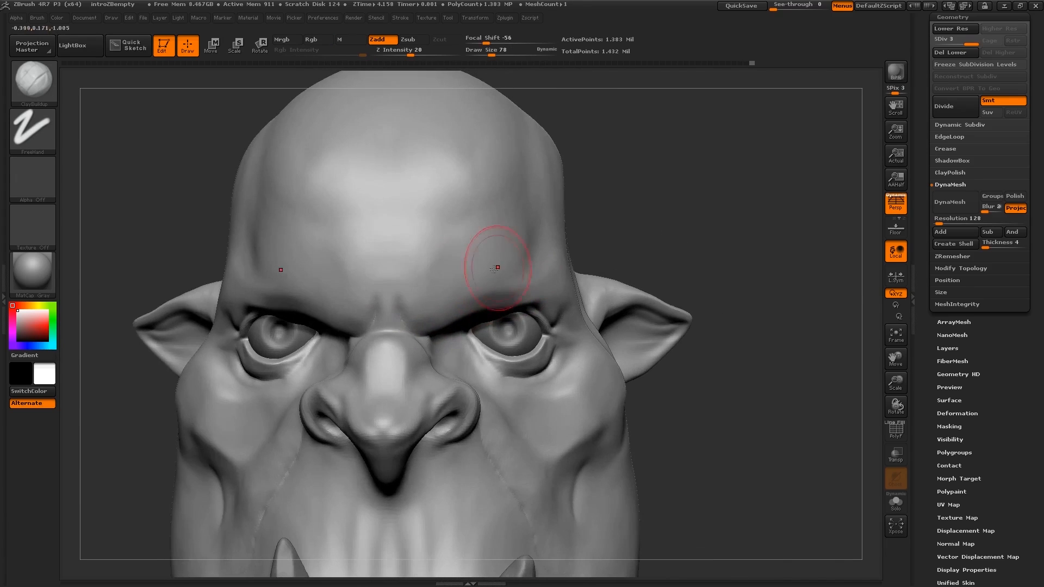
Step: Reduce the ClayBuildup brush size and build up the frown folds between the brows
key(s)
drag(424, 305, 416, 305)
right_drag(479, 326, 424, 330)
key(s)
drag(424, 329, 407, 307)
right_drag(432, 328, 485, 327)
key(bracketleft)
drag(385, 289, 382, 331)
right_drag(402, 321, 457, 319)
Step: Shape the inner end of the brow ridge beside the frown folds with ClayBuildup at draw size 53
key(s)
drag(383, 298, 372, 328)
key(s)
right_drag(358, 307, 367, 299)
drag(323, 304, 359, 313)
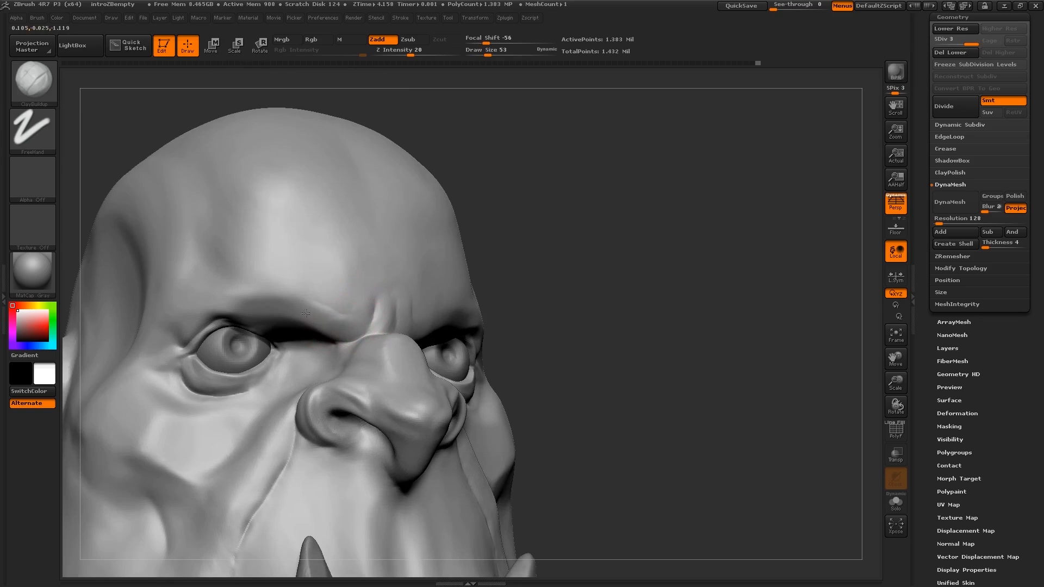
right_drag(340, 311, 365, 320)
drag(363, 305, 344, 327)
right_drag(357, 315, 333, 313)
Step: Reduce the draw size to 35 and refine the vertical frown folds above the bridge of the nose
key(s)
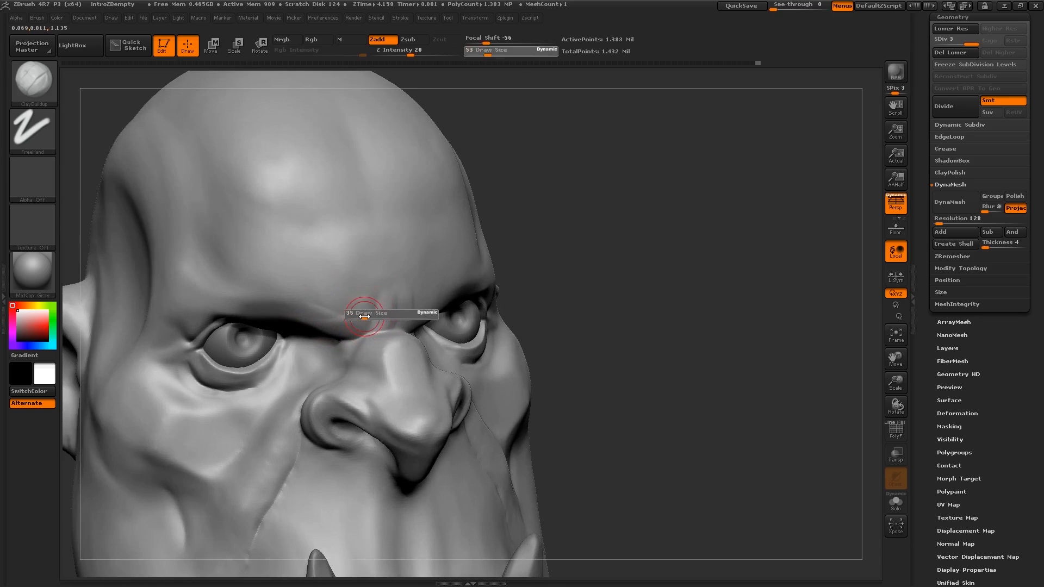
drag(368, 315, 365, 316)
drag(370, 294, 357, 331)
right_drag(348, 323, 385, 325)
mouse_move(357, 309)
mouse_down()
mouse_move(333, 339)
mouse_move(355, 312)
mouse_up()
right_drag(359, 321, 319, 326)
key(s)
drag(384, 304, 387, 326)
mouse_move(409, 339)
right_down()
mouse_move(389, 349)
mouse_move(423, 331)
mouse_move(428, 361)
mouse_move(442, 303)
right_up()
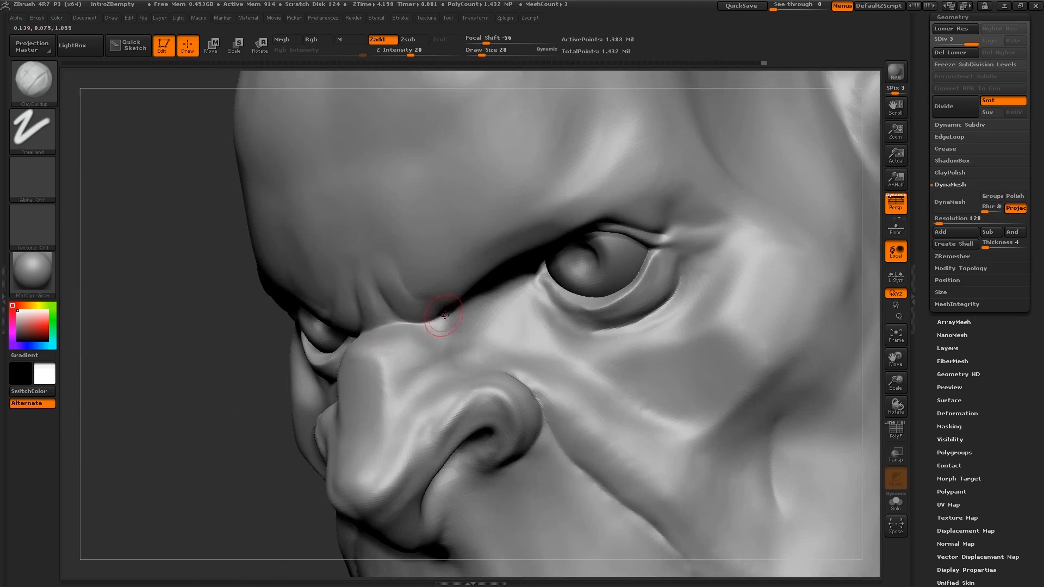
Step: Reduce the draw size to 15 and add small skin folds between the nose bridge and the inner eye corner
key(s)
drag(443, 315, 439, 327)
right_drag(405, 326, 448, 321)
drag(430, 324, 425, 333)
right_drag(426, 343, 379, 331)
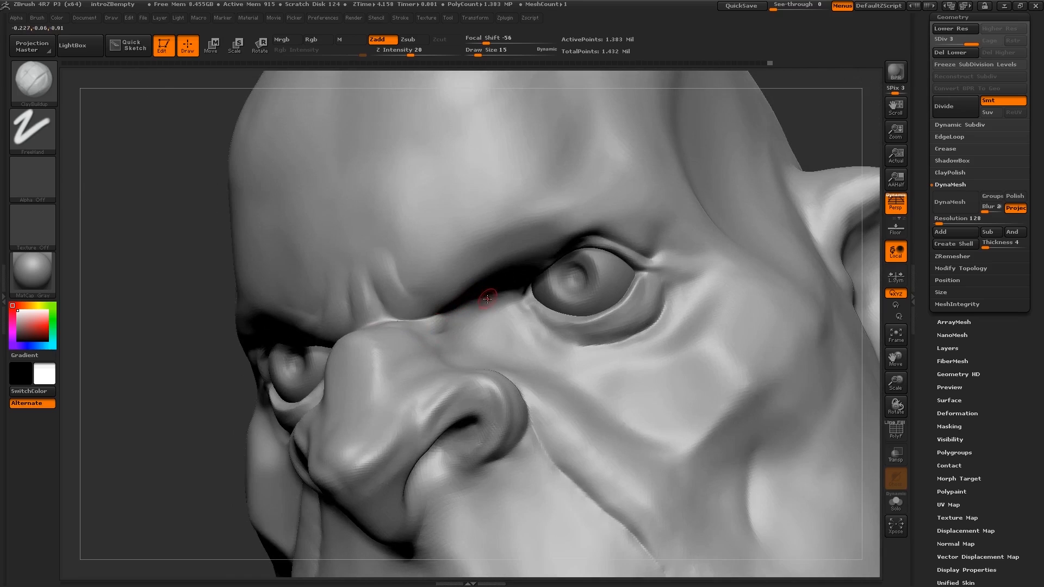
drag(484, 296, 432, 330)
mouse_move(425, 333)
right_down()
mouse_move(452, 319)
mouse_move(441, 329)
right_up()
drag(366, 361, 252, 360)
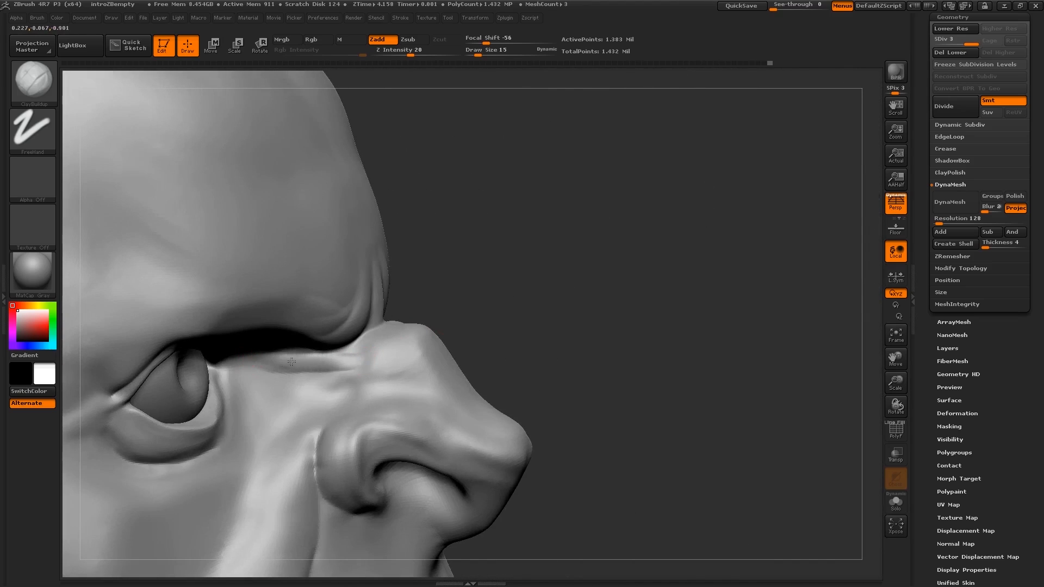
right_drag(292, 361, 310, 361)
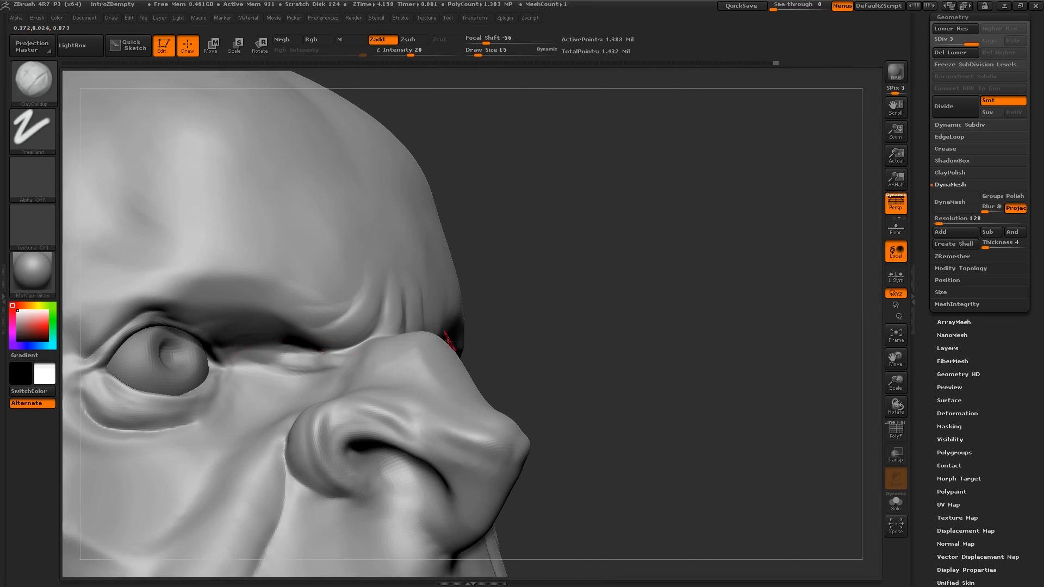
Step: Examine the frown area and the whole head from front and three-quarter views
ctrl+right_drag(448, 341, 392, 301)
right_drag(489, 323, 457, 343)
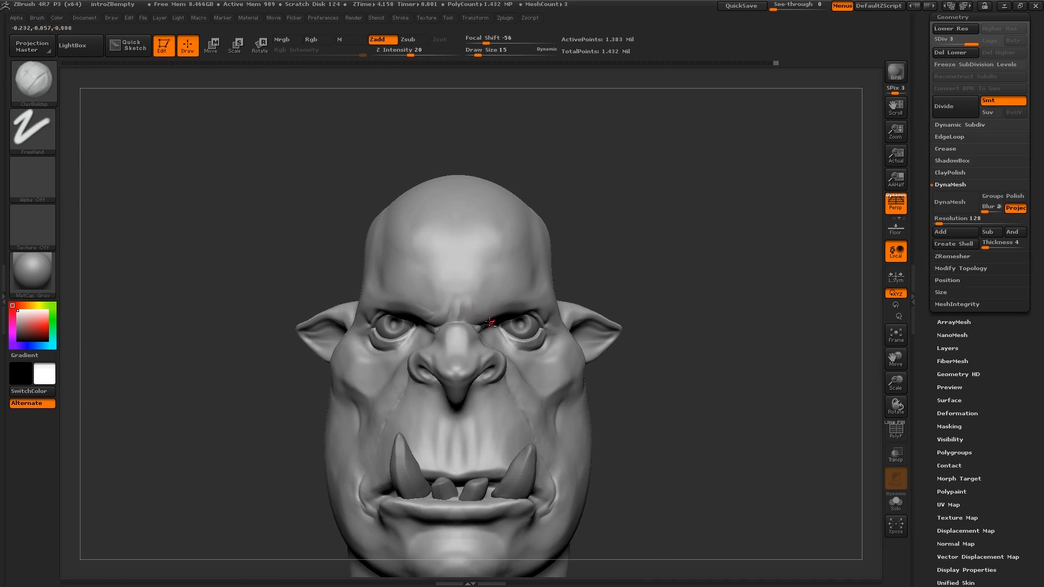
mouse_move(490, 322)
ctrl+right_down()
mouse_move(535, 356)
mouse_move(492, 338)
ctrl+right_up()
key(s)
drag(492, 354, 501, 355)
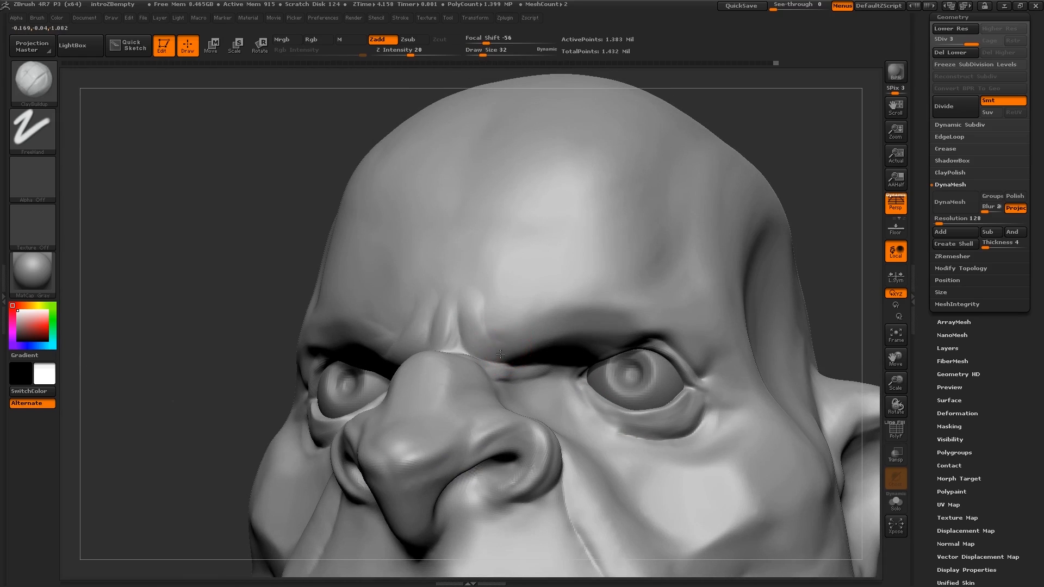
key(])
key(])
ctrl+right_drag(517, 343, 472, 304)
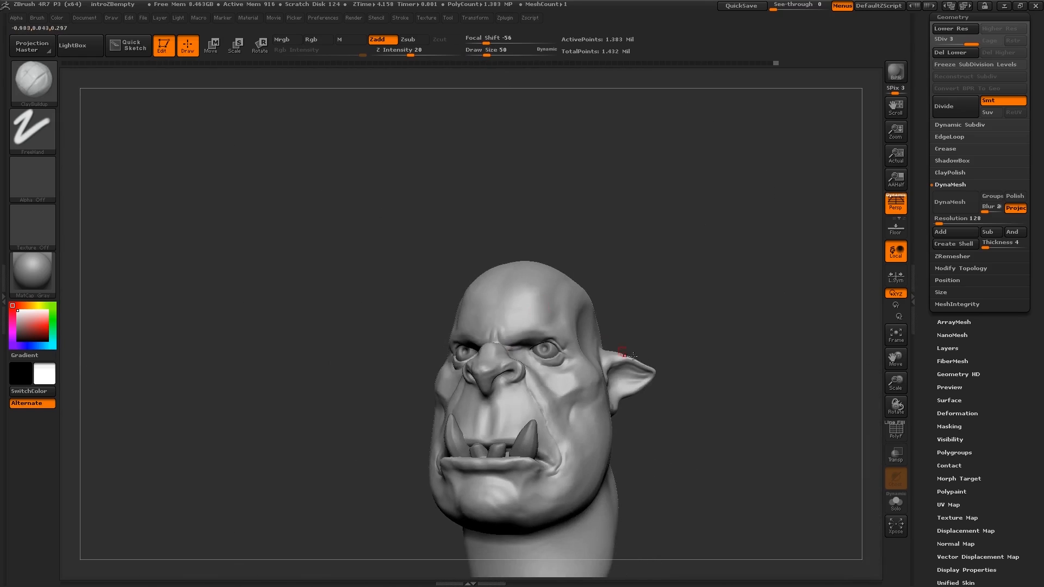
right_drag(618, 354, 562, 367)
mouse_move(712, 400)
right_down()
mouse_move(611, 361)
mouse_move(637, 355)
right_up()
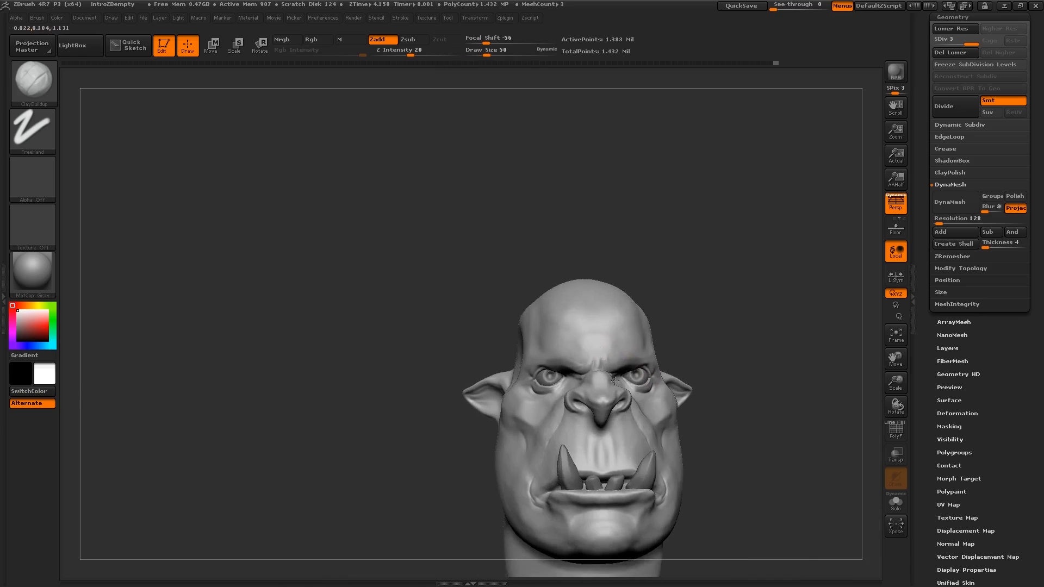
Step: Build up diagonal folds on the forehead above the inner brows with ClayBuildup at draw sizes from 62 to 72
ctrl+right_drag(614, 315, 653, 359)
key(])
key([)
drag(679, 296, 630, 333)
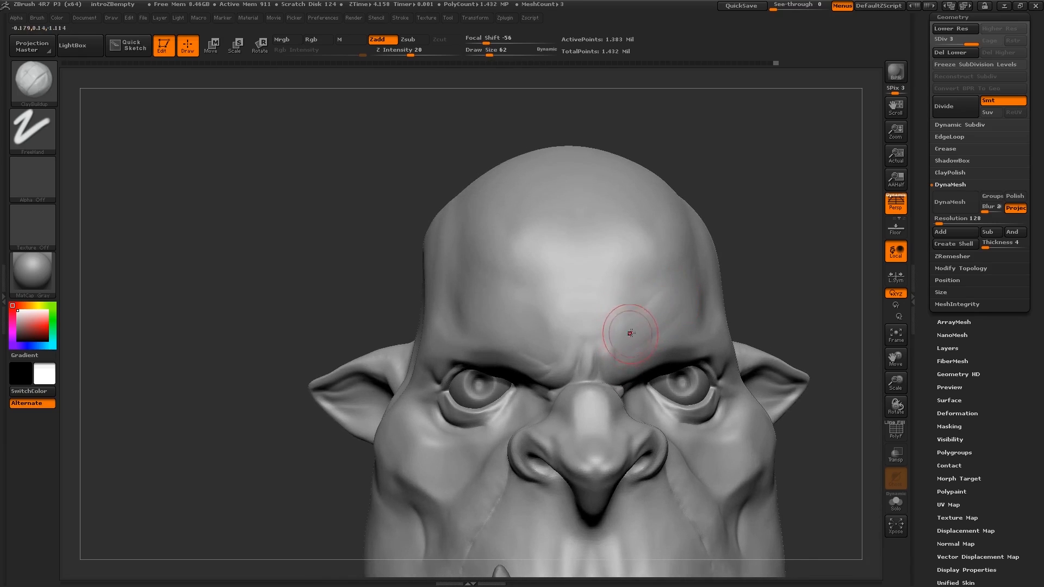
right_drag(608, 345, 544, 345)
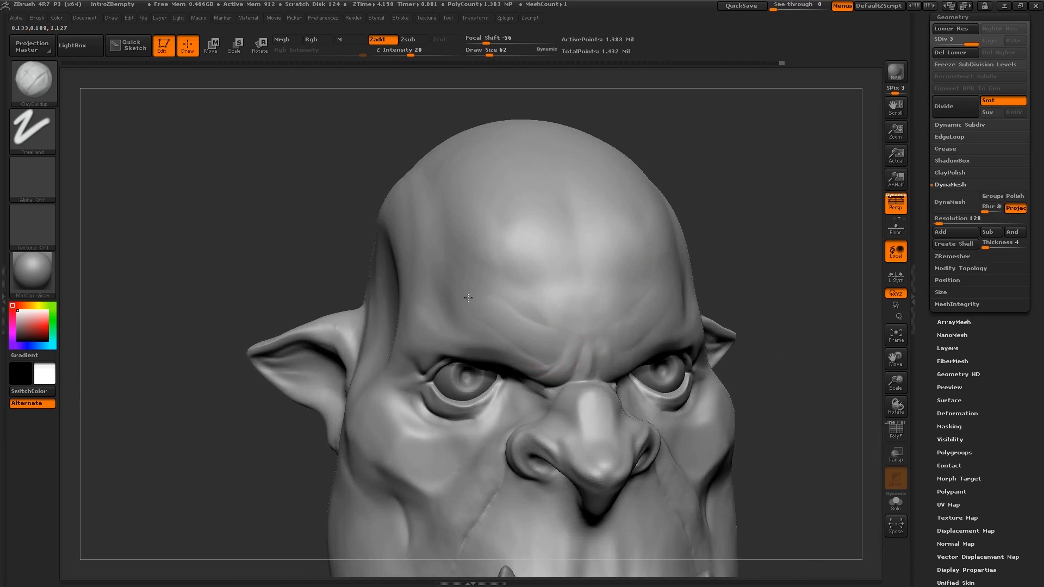
key([)
key(])
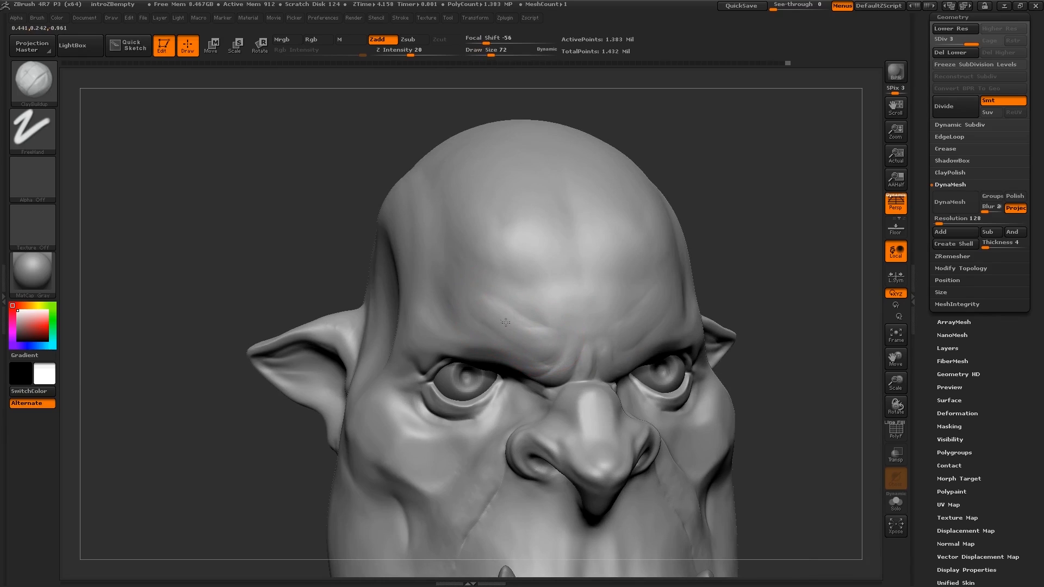
right_drag(506, 323, 573, 315)
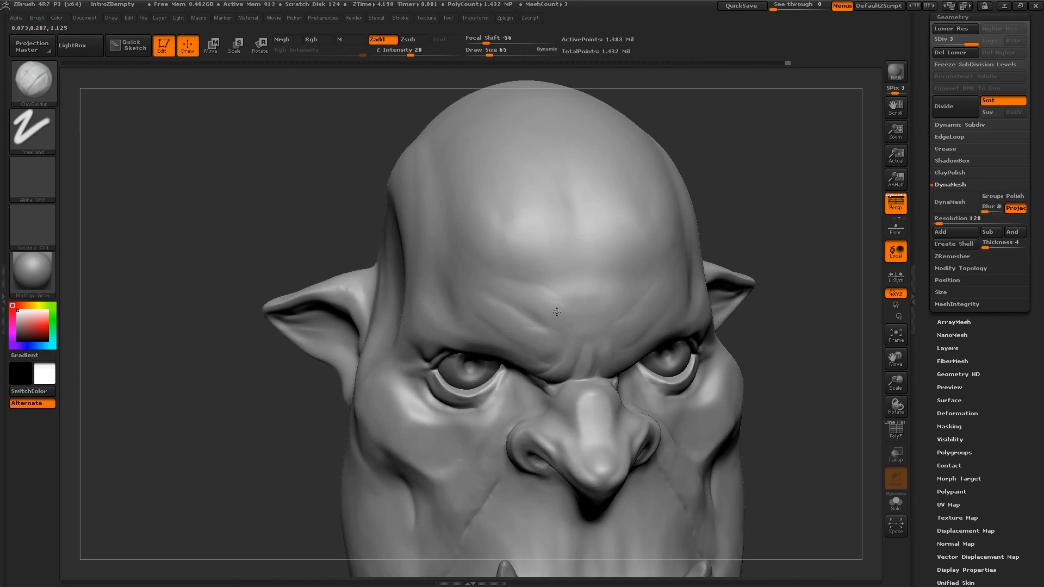
mouse_move(627, 324)
ctrl+right_down()
mouse_move(611, 347)
mouse_move(618, 370)
mouse_move(650, 390)
mouse_move(614, 389)
ctrl+right_up()
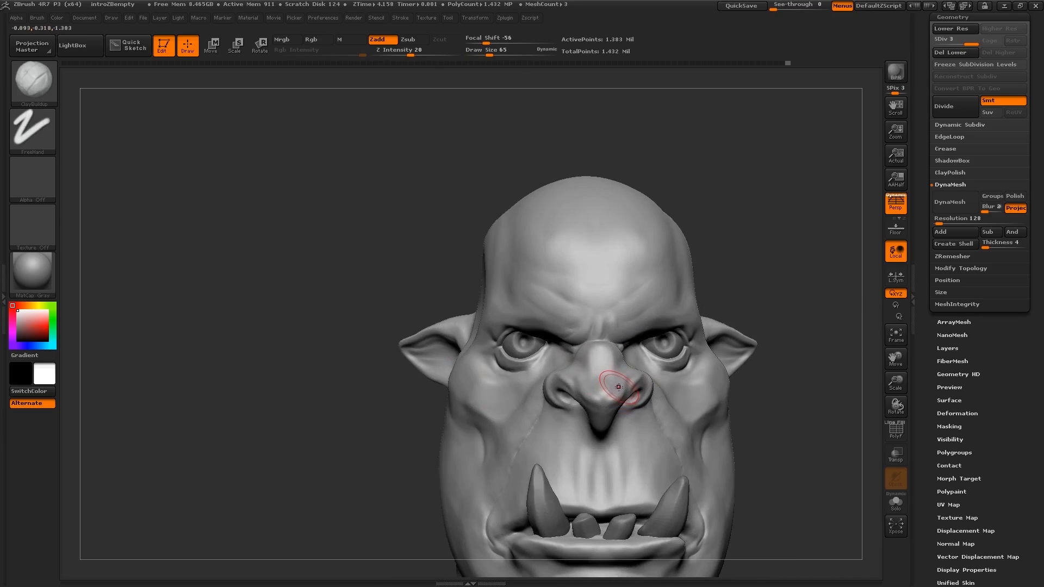
Step: Switch to the Move brush, enlarge the draw size to 175 and reshape the tip of the nose
key(b)
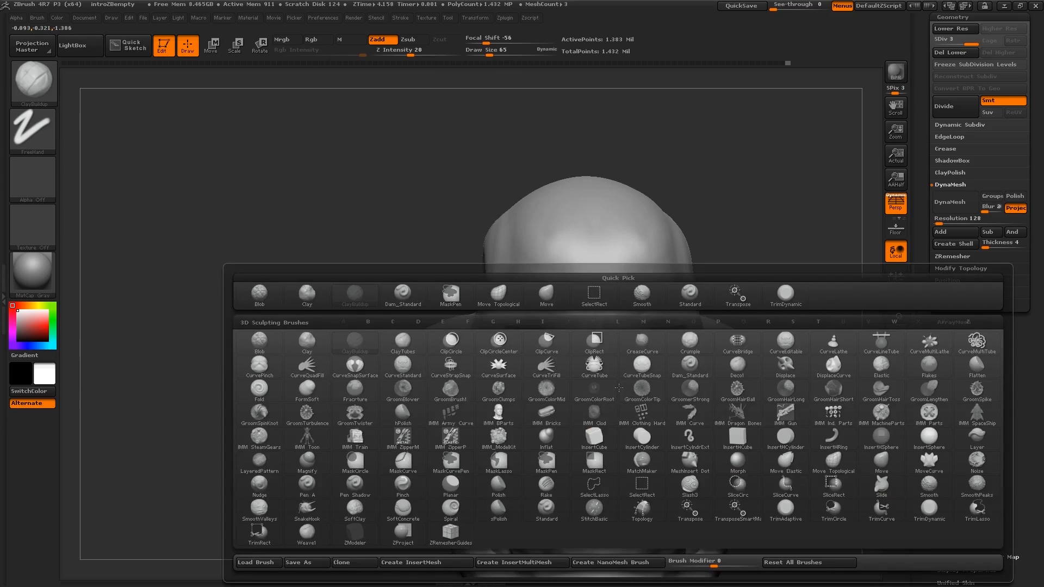
key(m)
key(v)
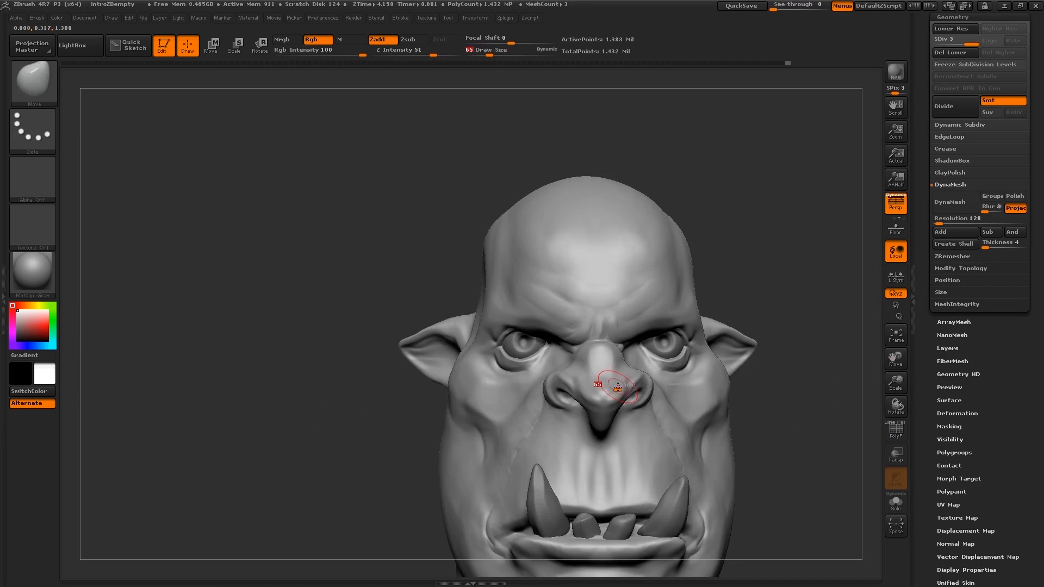
mouse_move(618, 388)
mouse_down()
mouse_move(631, 389)
mouse_move(615, 375)
mouse_up()
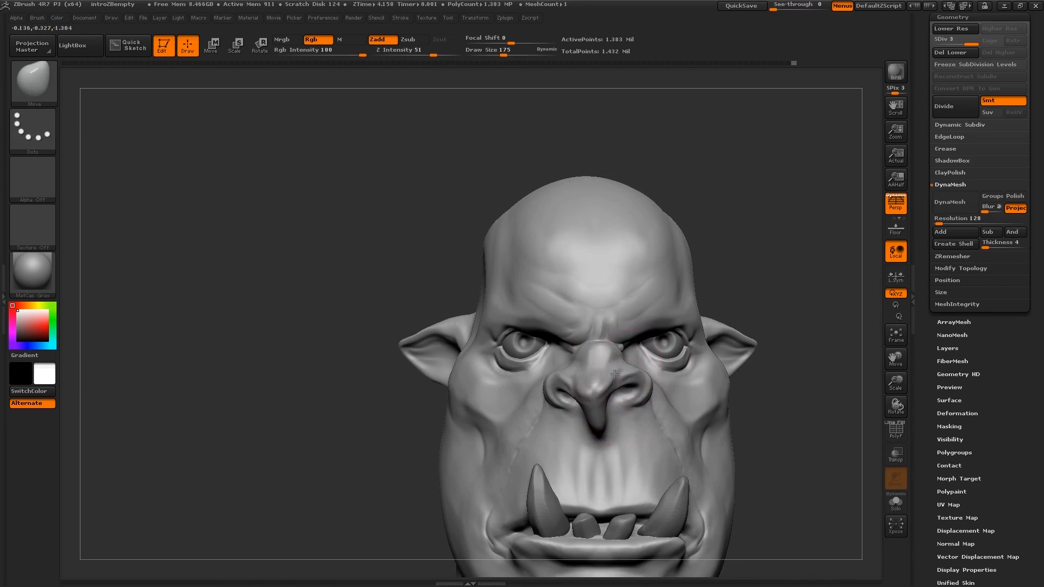
key(s)
mouse_move(599, 434)
mouse_down()
mouse_move(591, 403)
mouse_move(577, 423)
mouse_move(580, 404)
mouse_up()
Step: Set the draw size to 126 and nudge the lower eyelids and the upper cheeks into shape with the Move brush
key(s)
key(s)
drag(519, 370, 514, 369)
mouse_move(364, 380)
mouse_down()
mouse_move(473, 375)
mouse_move(523, 355)
mouse_up()
shift+right_drag(542, 359, 504, 370)
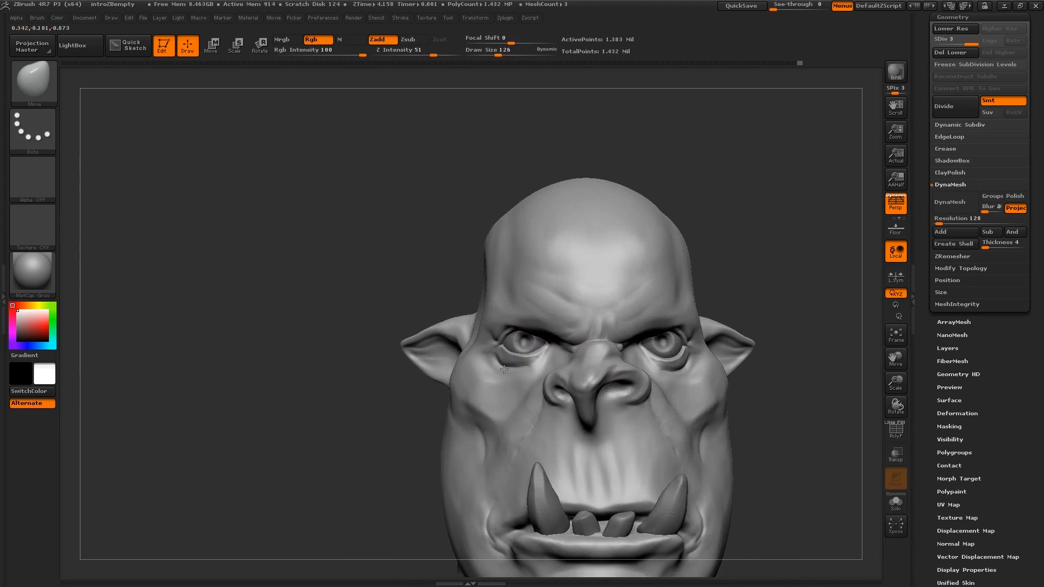
drag(514, 355, 531, 374)
drag(678, 361, 671, 361)
Step: Enlarge the Move brush to a draw size of 297 and adjust the side of the head where the ears attach
mouse_move(653, 362)
right_down()
mouse_move(672, 365)
mouse_move(596, 355)
mouse_move(560, 333)
right_up()
right_drag(621, 354, 610, 350)
key(s)
drag(610, 352, 621, 352)
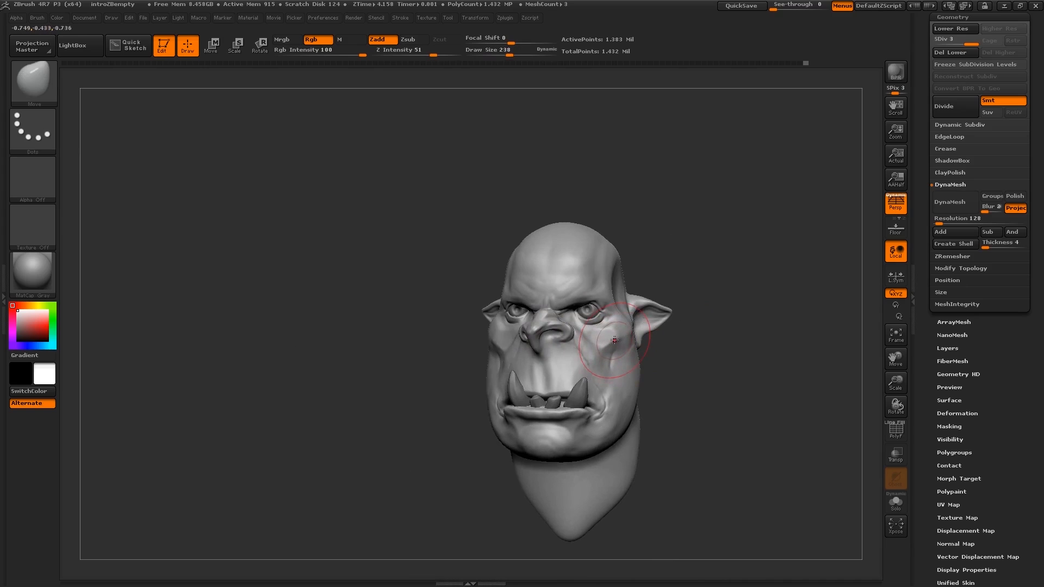
shift+right_drag(615, 353, 635, 330)
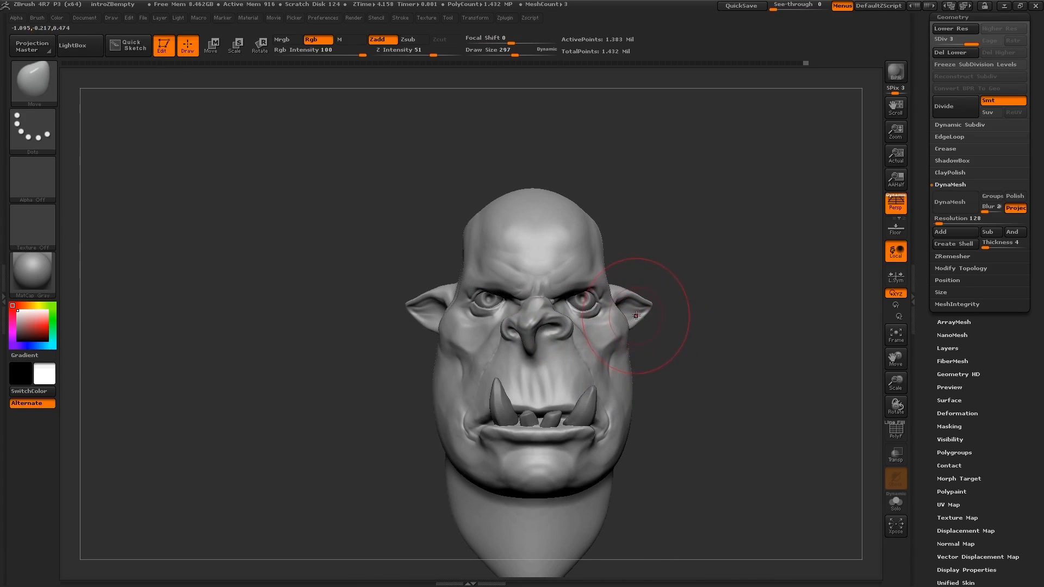
drag(621, 299, 622, 294)
mouse_move(645, 327)
right_down()
mouse_move(625, 332)
mouse_move(604, 372)
mouse_move(578, 371)
mouse_move(577, 453)
mouse_move(560, 456)
mouse_move(550, 482)
right_up()
key(s)
click(623, 329)
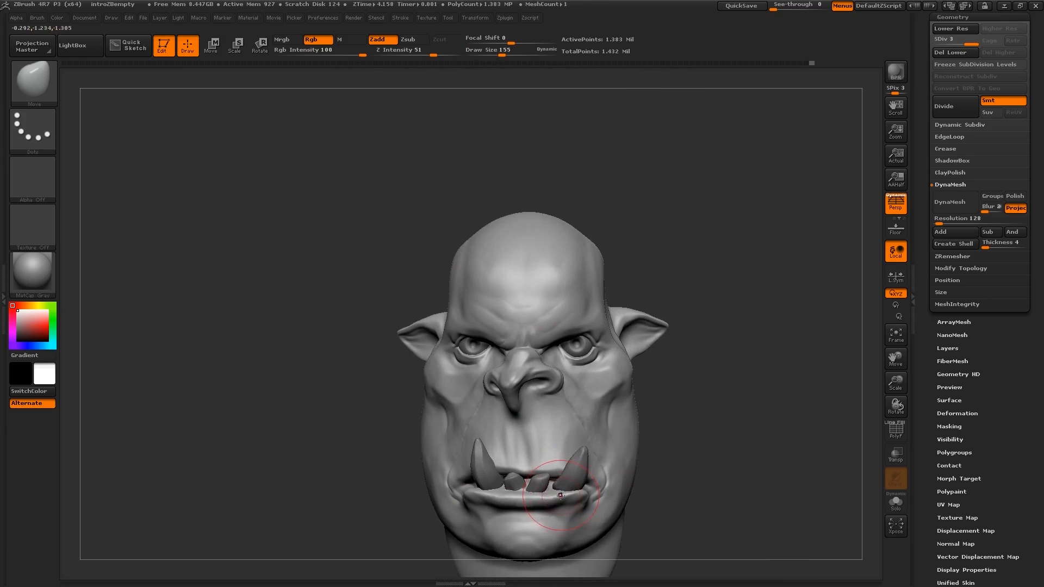
Step: Reduce the draw size to 155 and adjust the hanging underside of the nose above the upper lip
key(s)
mouse_move(560, 496)
mouse_down()
mouse_move(571, 496)
mouse_move(554, 495)
mouse_up()
right_drag(545, 496, 539, 444)
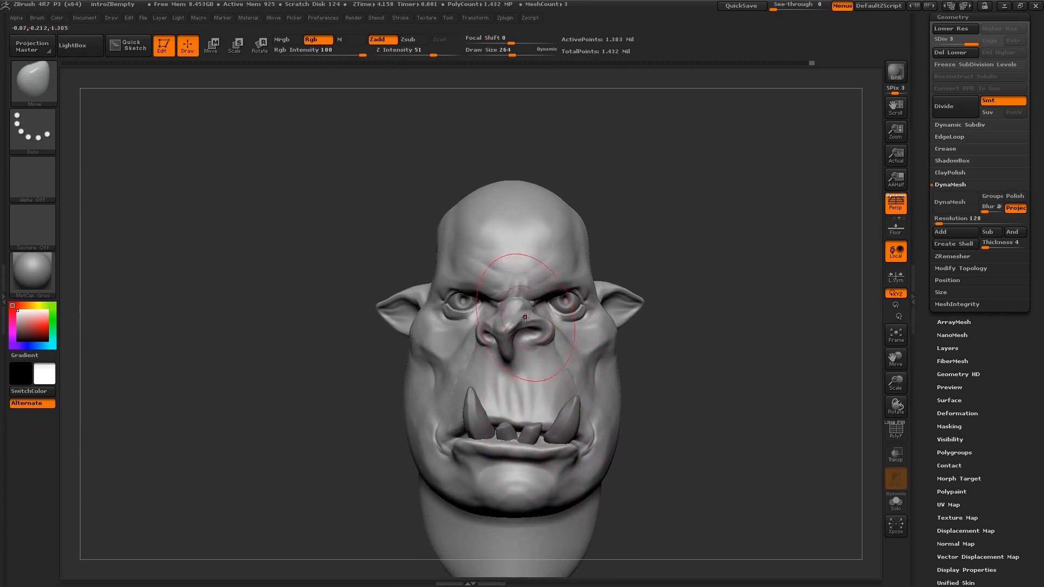
key(s)
drag(533, 330, 517, 331)
right_drag(526, 325, 542, 330)
key(s)
drag(507, 357, 517, 357)
drag(510, 353, 508, 349)
right_drag(535, 334, 512, 339)
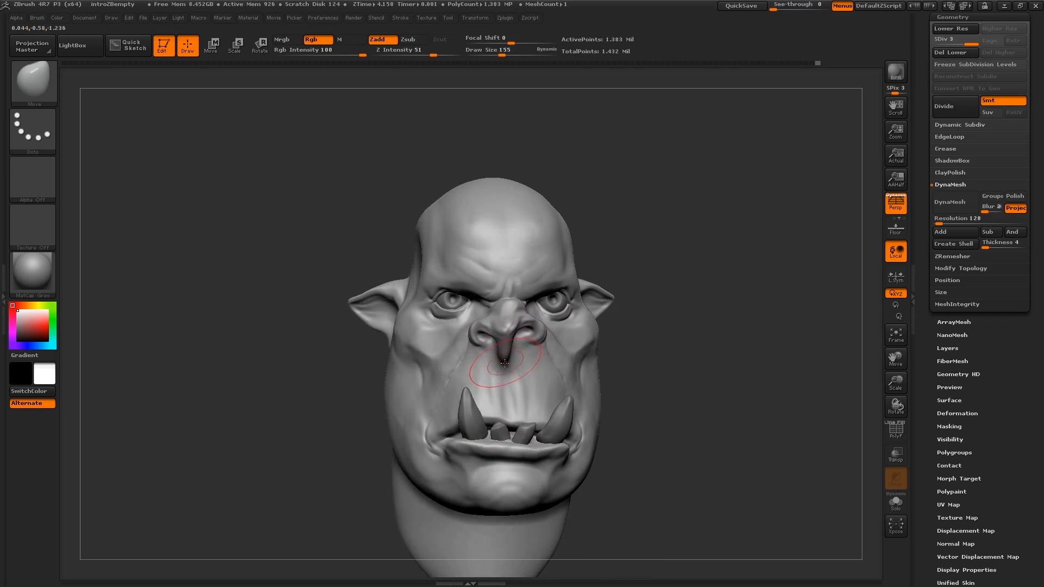
drag(502, 365, 507, 360)
right_drag(506, 345, 520, 340)
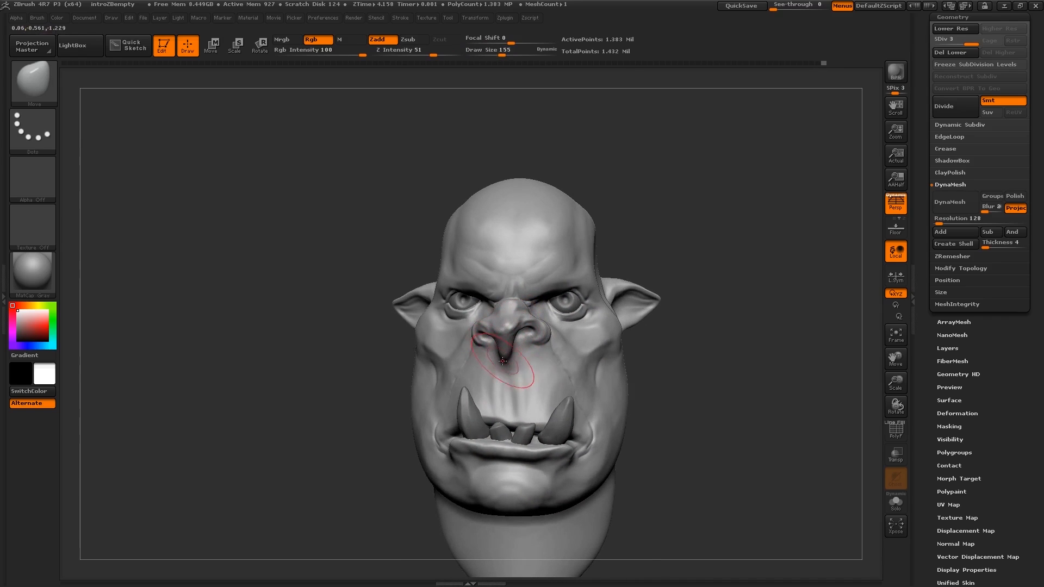
Step: Reshape the ears with the Move brush at draw size 270, and adjust the cheek hollow at draw size 232
mouse_move(511, 337)
shift+right_down()
mouse_move(532, 321)
mouse_move(579, 325)
shift+right_up()
key(s)
drag(599, 294, 616, 303)
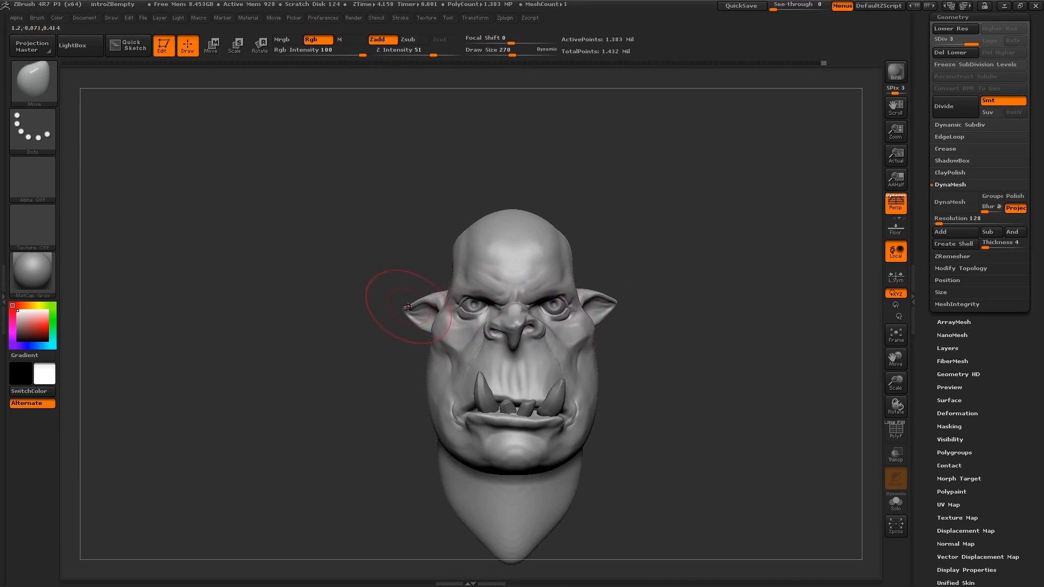
drag(408, 307, 413, 315)
key(s)
drag(416, 300, 416, 306)
drag(380, 353, 354, 370)
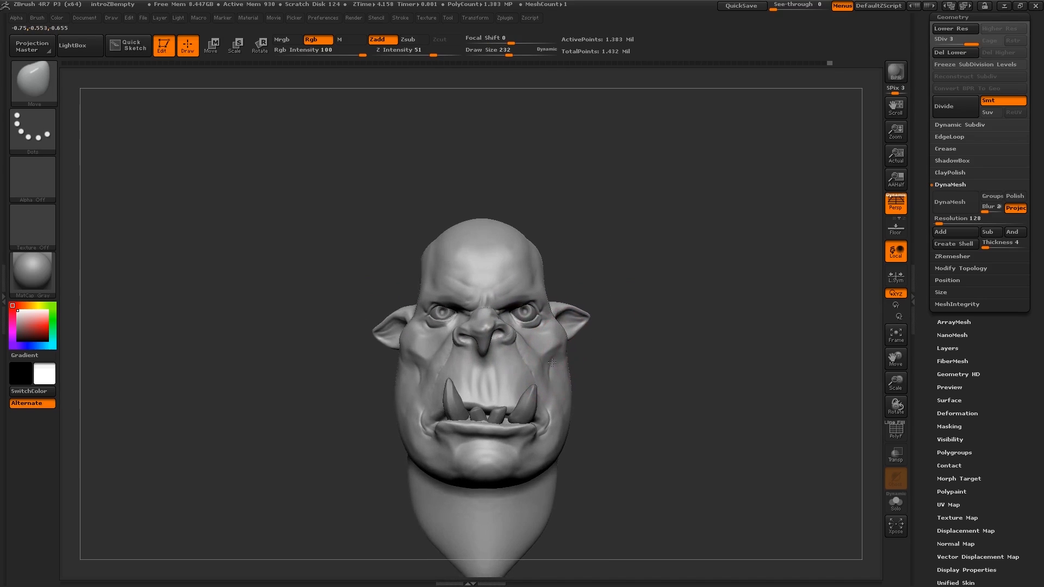
drag(552, 363, 585, 352)
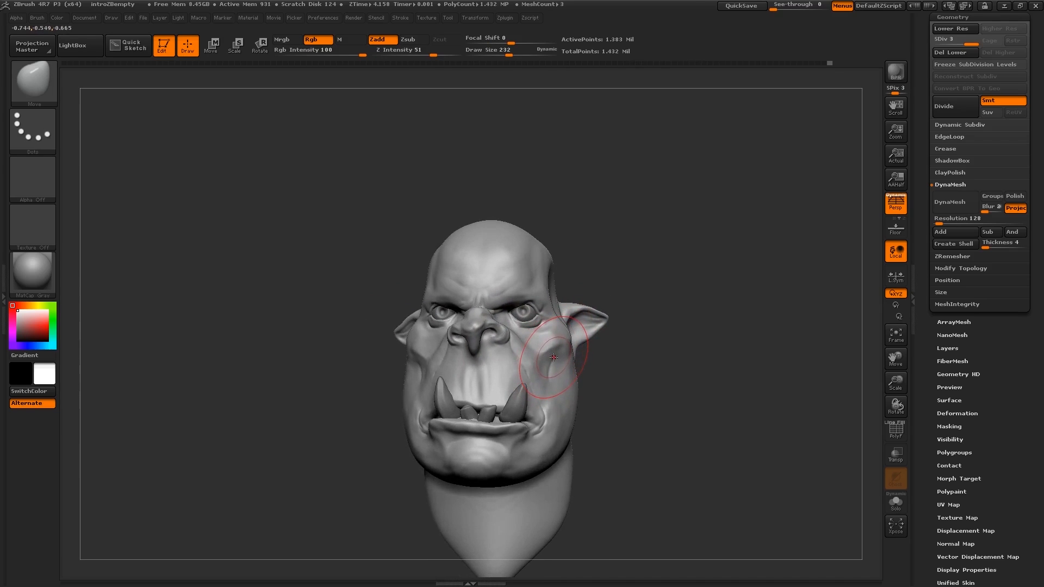
Step: Refine the corners of the mouth and the ends of the lower lip with the Move brush at draw size 105
mouse_move(552, 370)
right_down()
mouse_move(531, 374)
mouse_move(534, 439)
mouse_move(531, 389)
right_up()
mouse_move(506, 424)
right_down()
mouse_move(531, 440)
mouse_move(536, 505)
right_up()
right_drag(563, 381, 571, 414)
key(s)
drag(572, 414, 561, 414)
right_drag(577, 394, 580, 406)
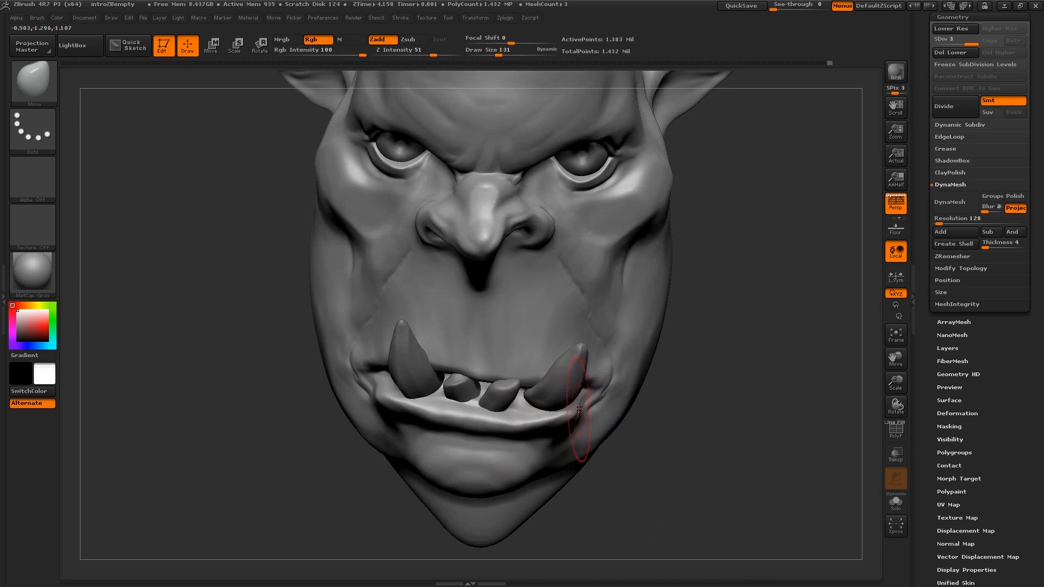
key(s)
drag(580, 406, 575, 406)
right_drag(411, 407, 438, 423)
key(bracketright)
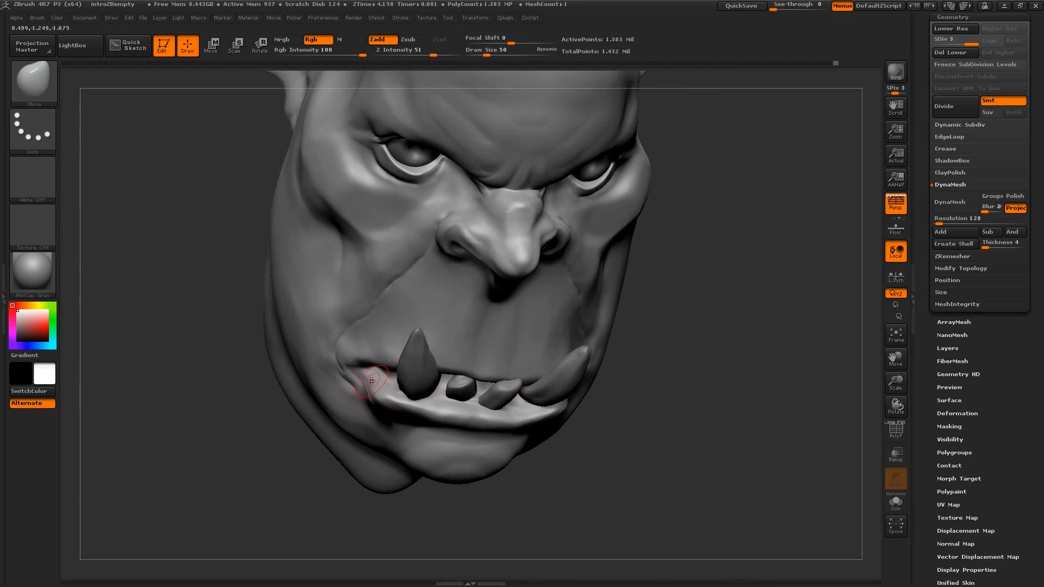
key(bracketright)
drag(378, 400, 386, 397)
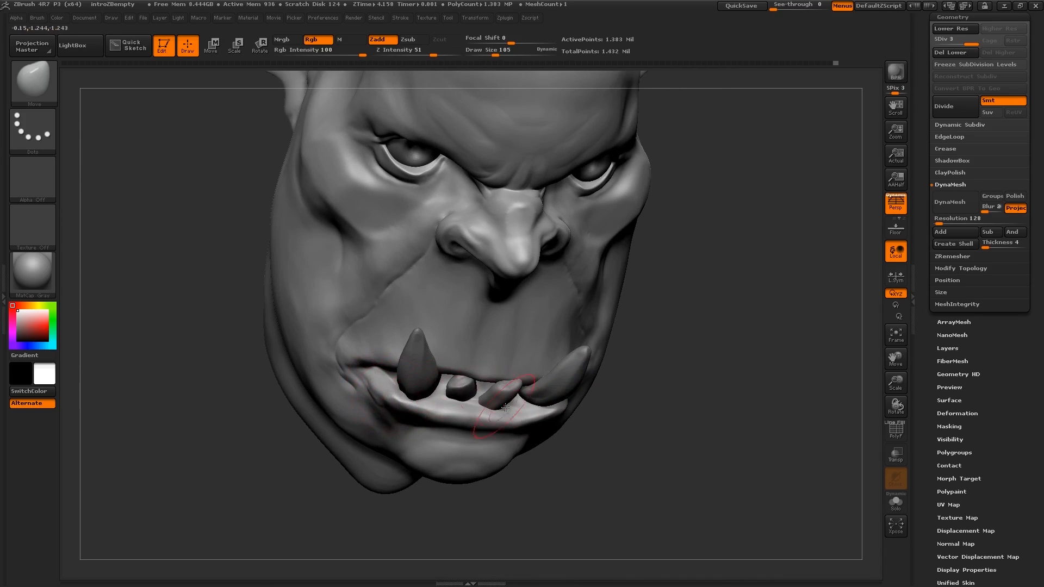
Step: Choose a pale olive green as the current color and fill the head with it
right_drag(525, 418, 510, 378)
mouse_move(510, 378)
ctrl+right_down()
mouse_move(483, 309)
mouse_move(580, 368)
mouse_move(557, 366)
ctrl+right_up()
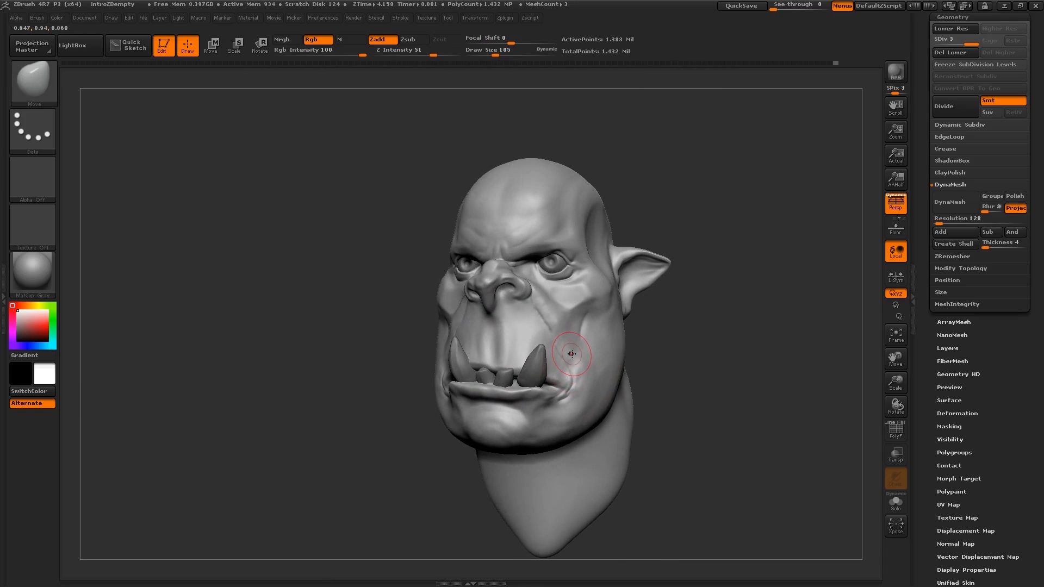
right_drag(571, 354, 489, 348)
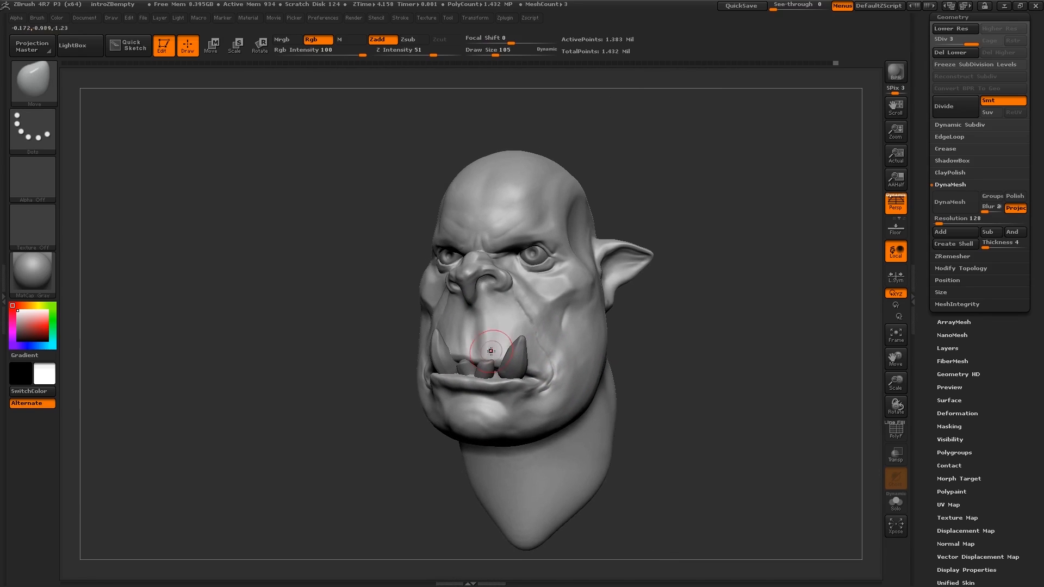
right_drag(262, 314, 214, 332)
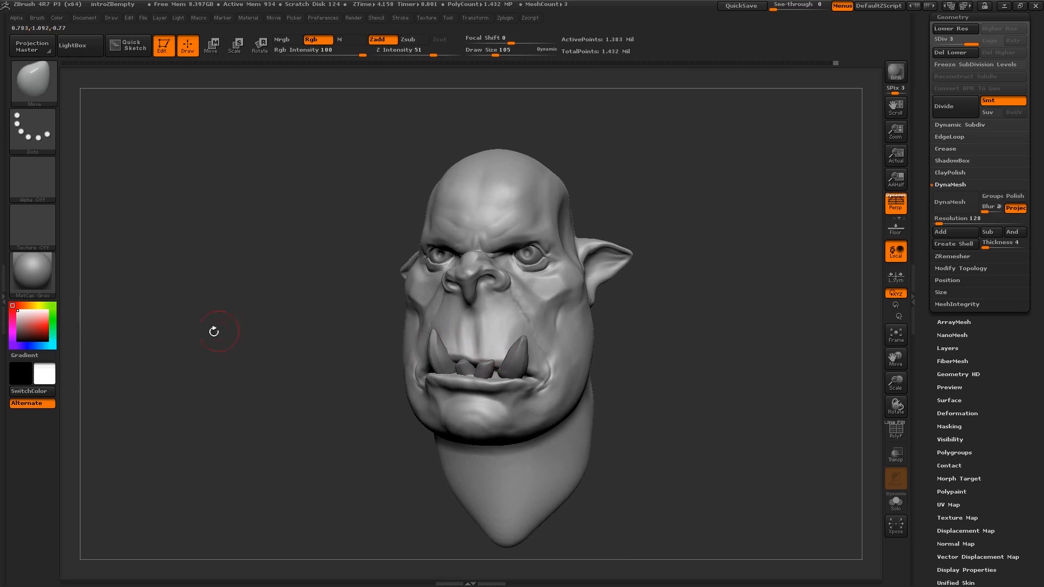
click(43, 306)
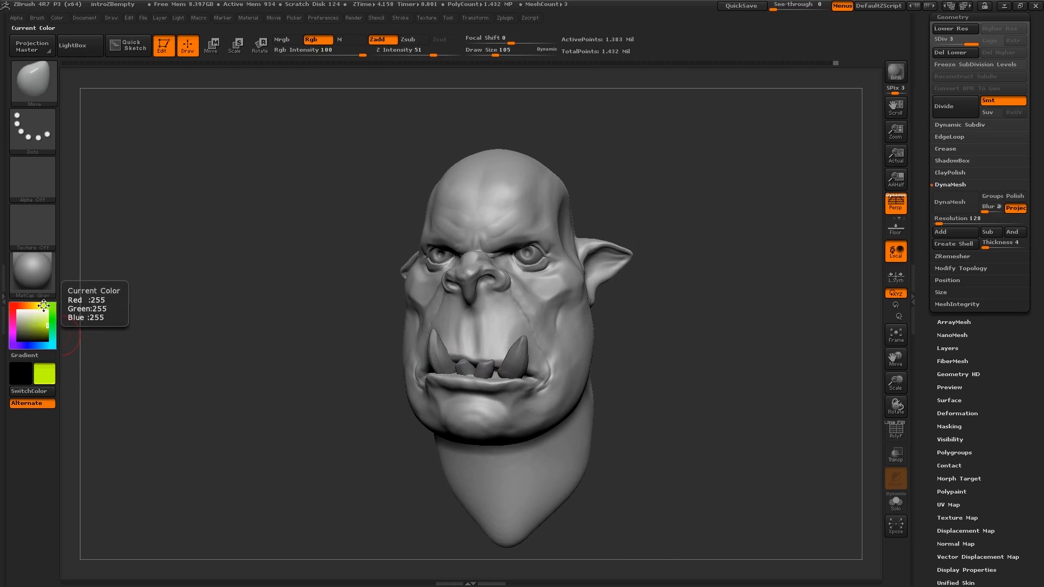
drag(46, 325, 24, 322)
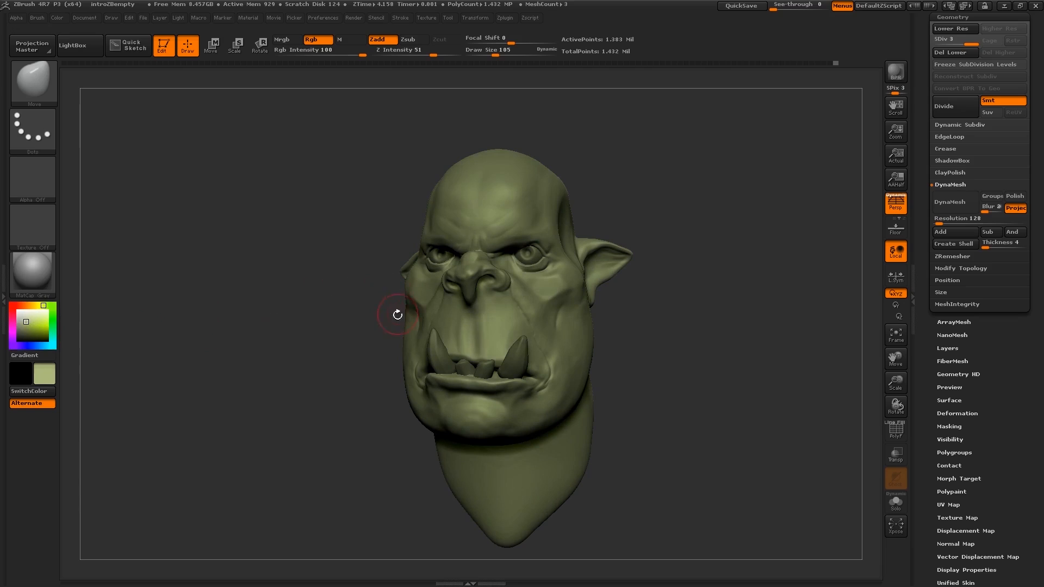
drag(398, 315, 365, 319)
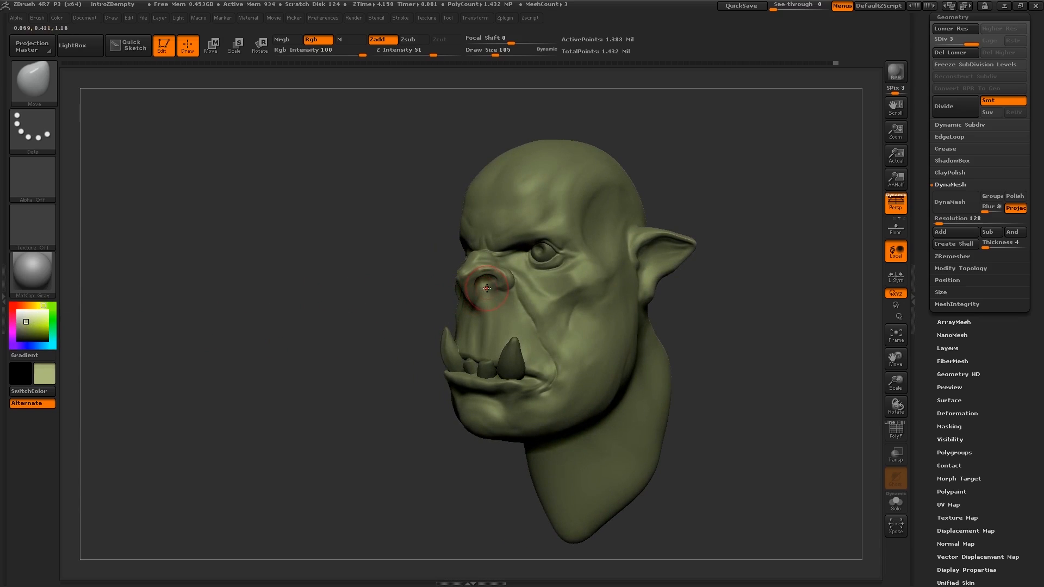
click(57, 18)
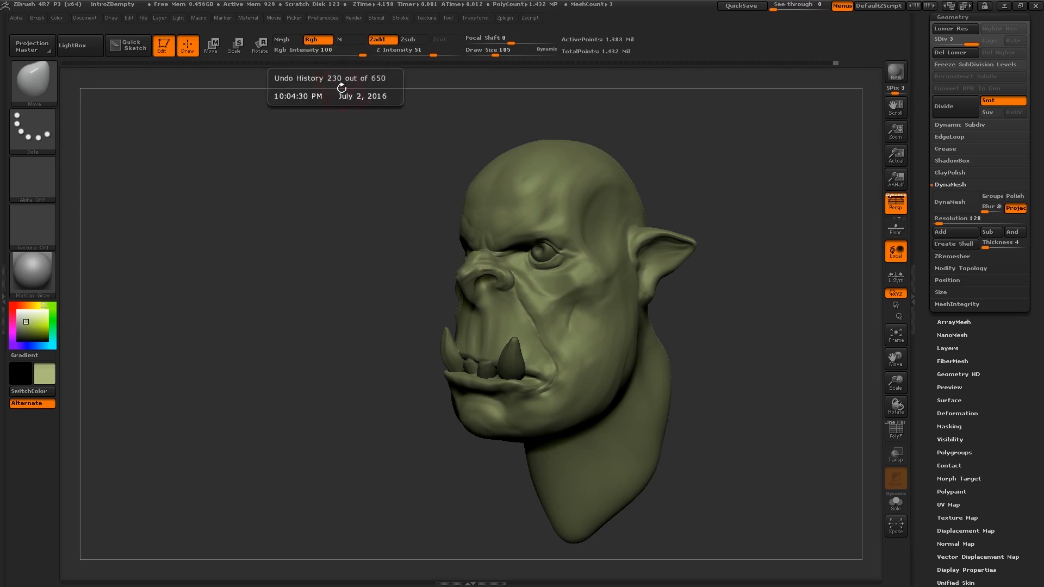
Step: Switch to the Standard brush and set its draw size to 86
right_drag(489, 253, 508, 285)
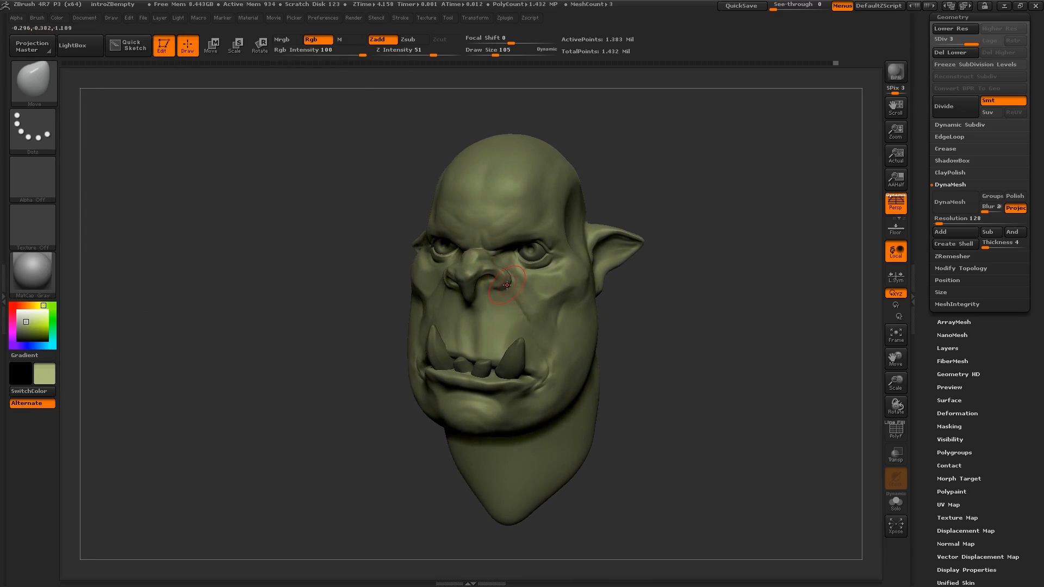
key(b)
key(s)
key(t)
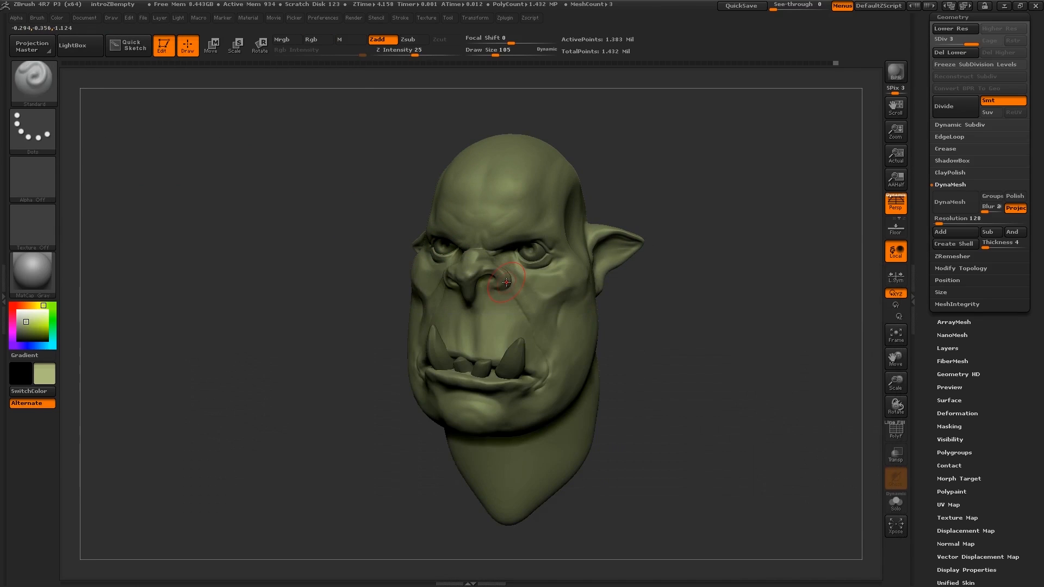
key(s)
drag(505, 284, 503, 284)
ctrl+right_drag(540, 253, 532, 264)
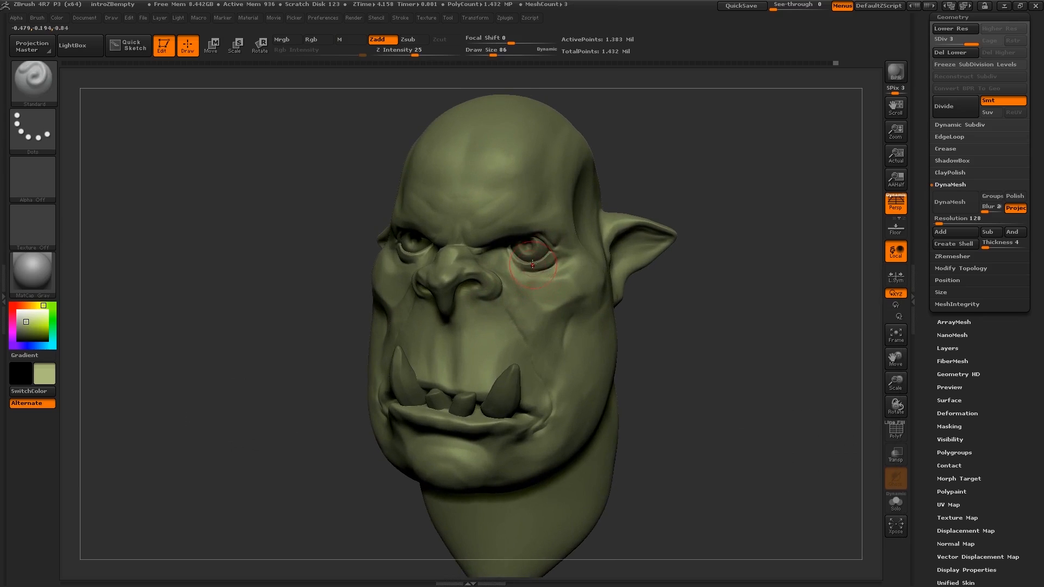
Step: Make the brush paint color only, with Zadd off and Rgb on, and choose a dusty pink as the current color
click(379, 39)
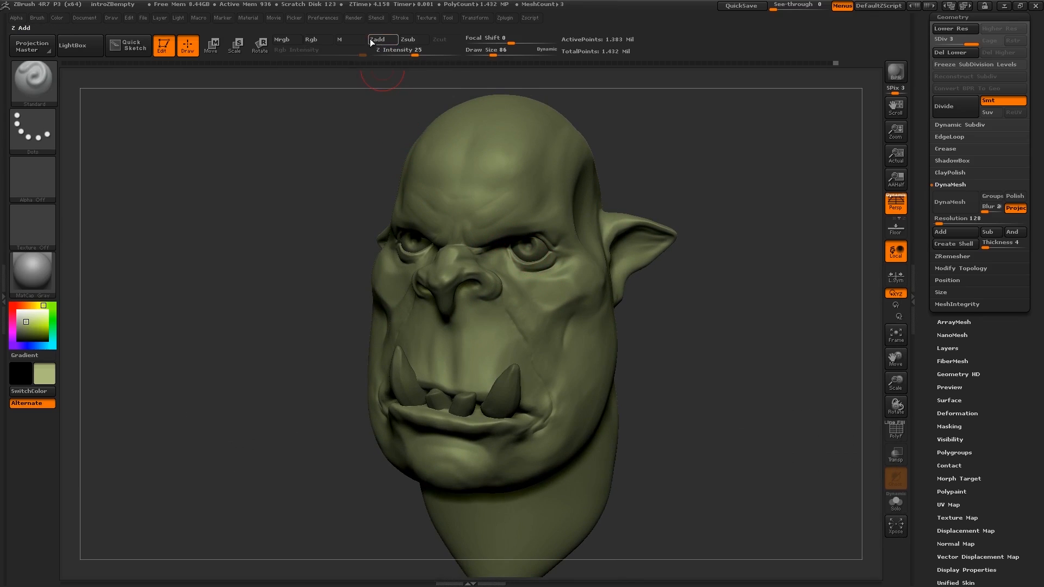
click(319, 39)
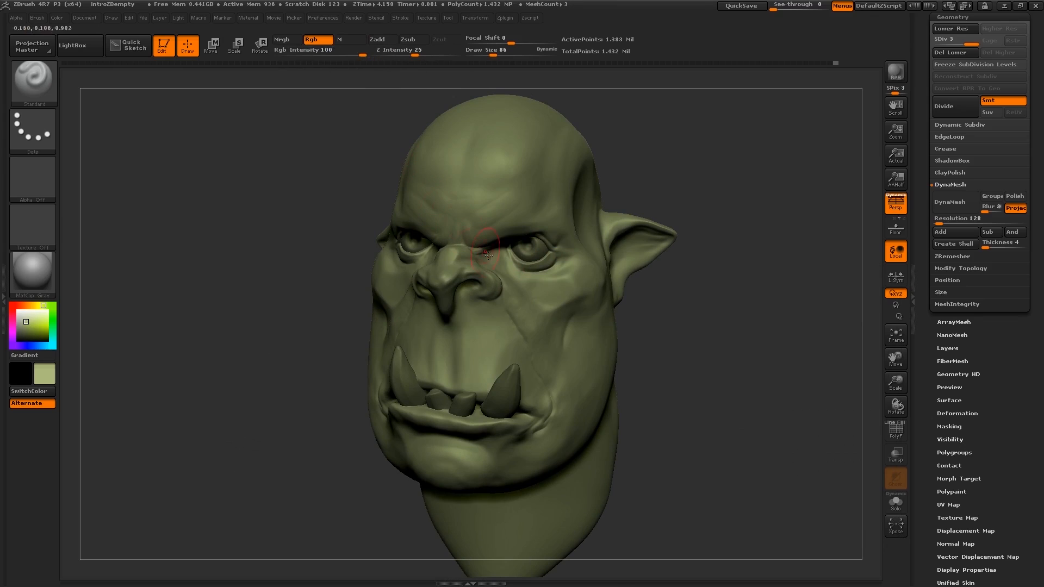
drag(293, 328, 351, 322)
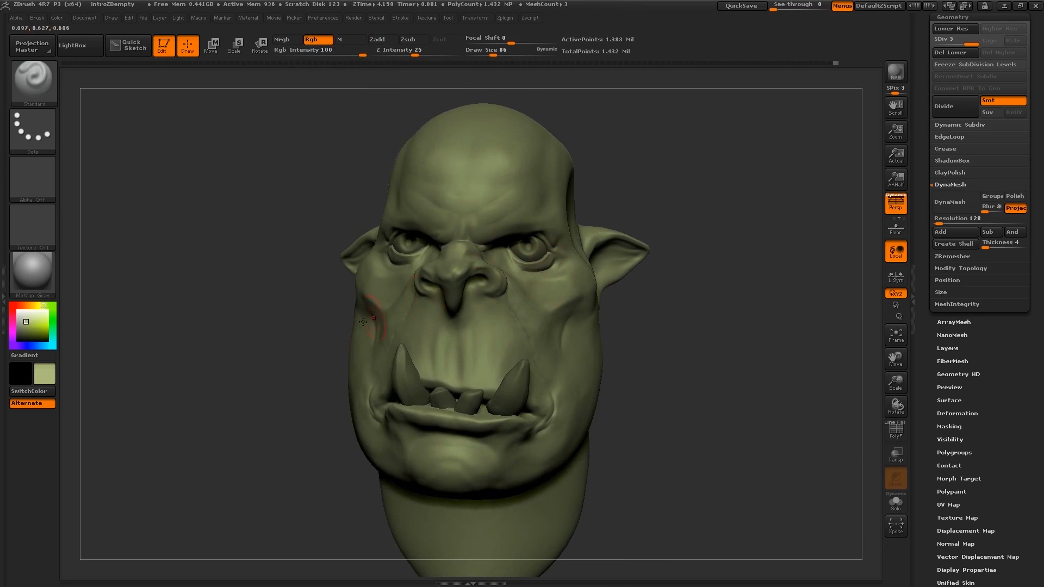
click(20, 305)
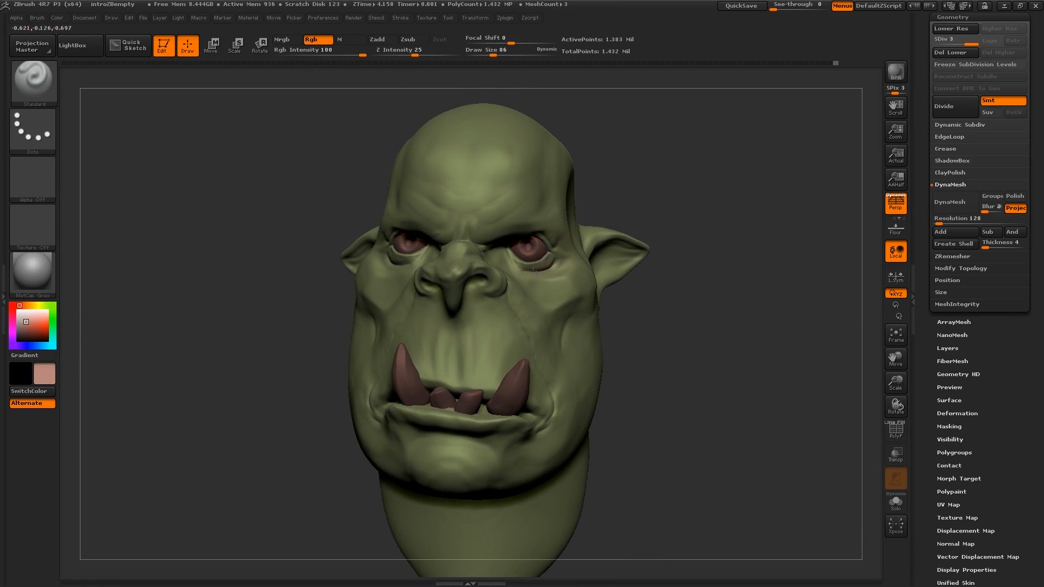
Step: Try painting a dusty pink tint around the eye, and undo the strokes
drag(558, 265, 531, 256)
right_drag(536, 274, 552, 274)
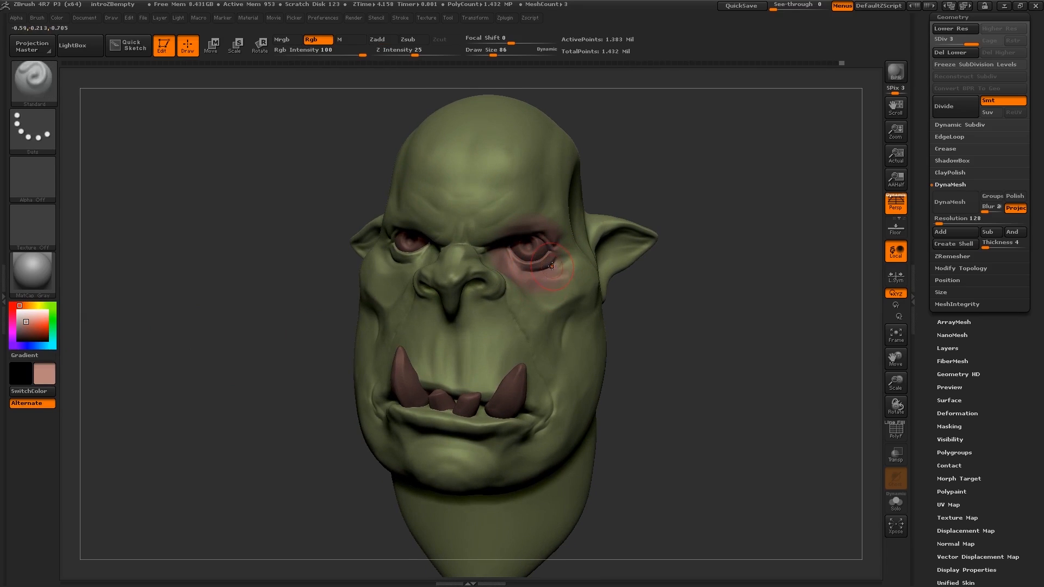
key(ctrl+z)
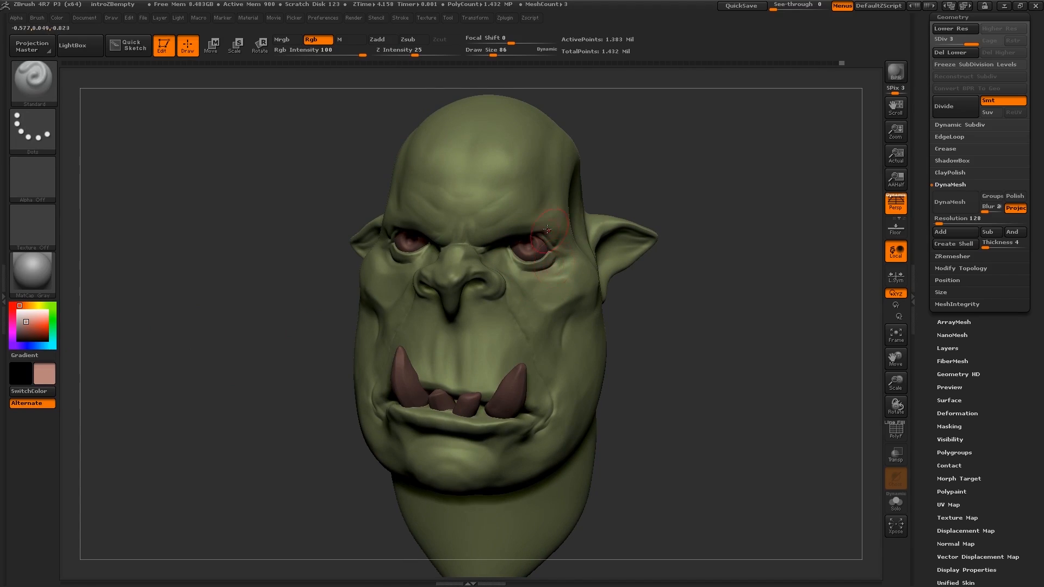
Step: Choose a darker reddish brown and paint the skin around the eyes with a draw size of 97
right_drag(547, 229, 548, 260)
key(s)
key(s)
drag(552, 264, 557, 259)
right_drag(556, 261, 532, 297)
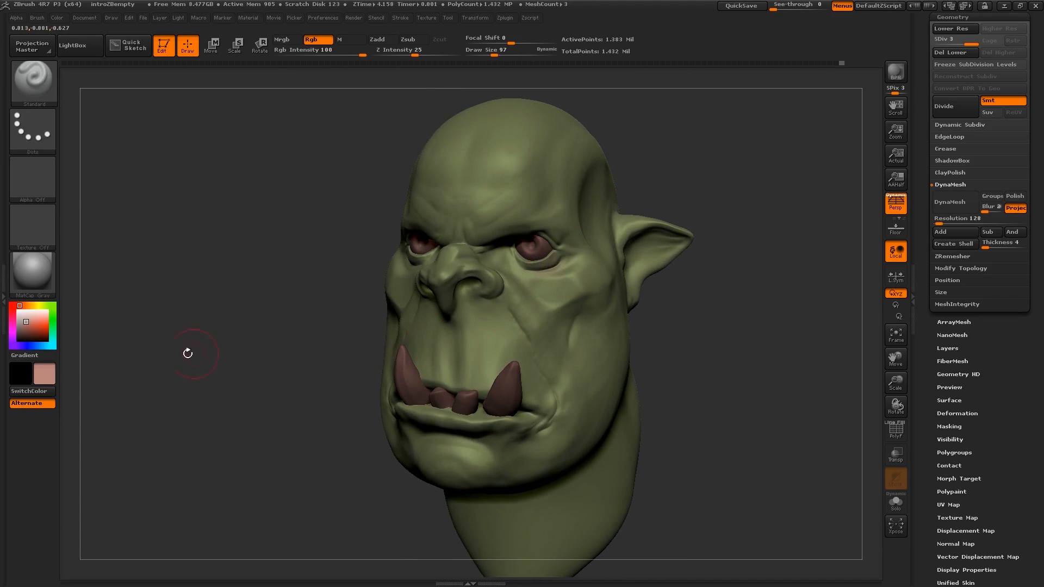
drag(29, 325, 25, 329)
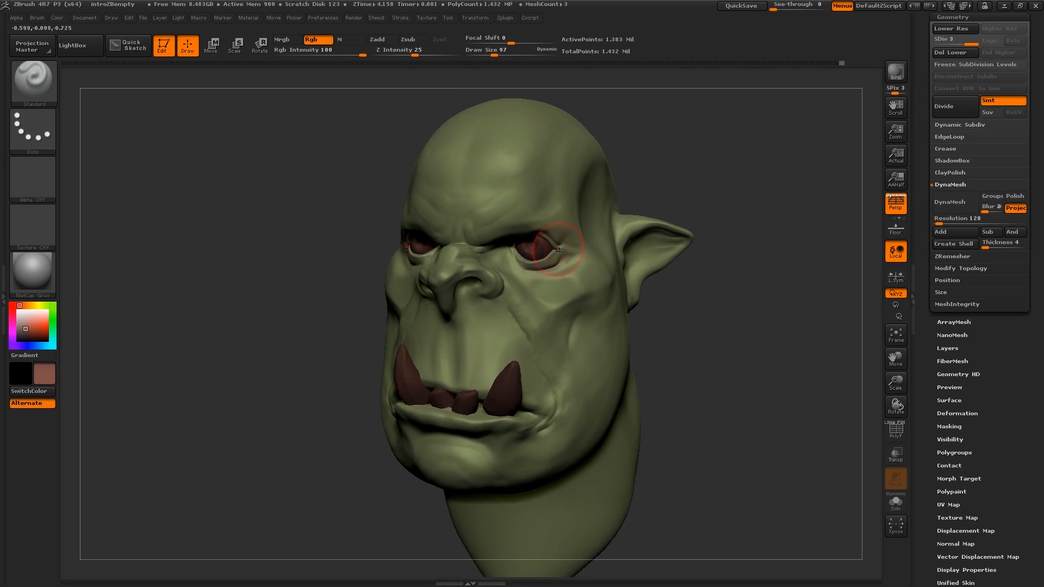
mouse_move(564, 249)
mouse_down()
mouse_move(539, 269)
mouse_move(522, 264)
mouse_move(566, 228)
mouse_move(504, 248)
mouse_up()
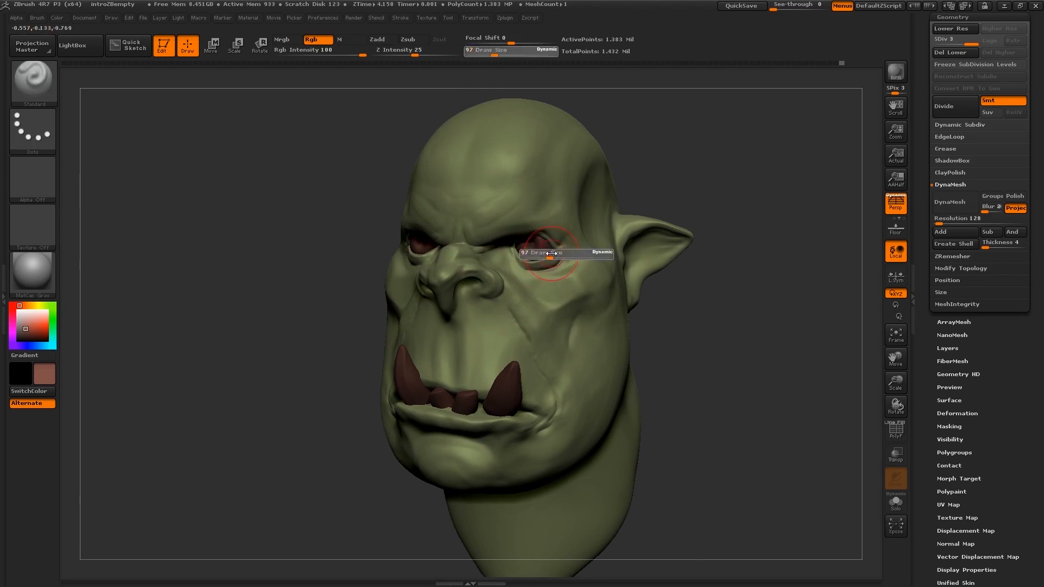
mouse_move(548, 237)
mouse_down()
mouse_move(544, 275)
mouse_move(530, 266)
mouse_up()
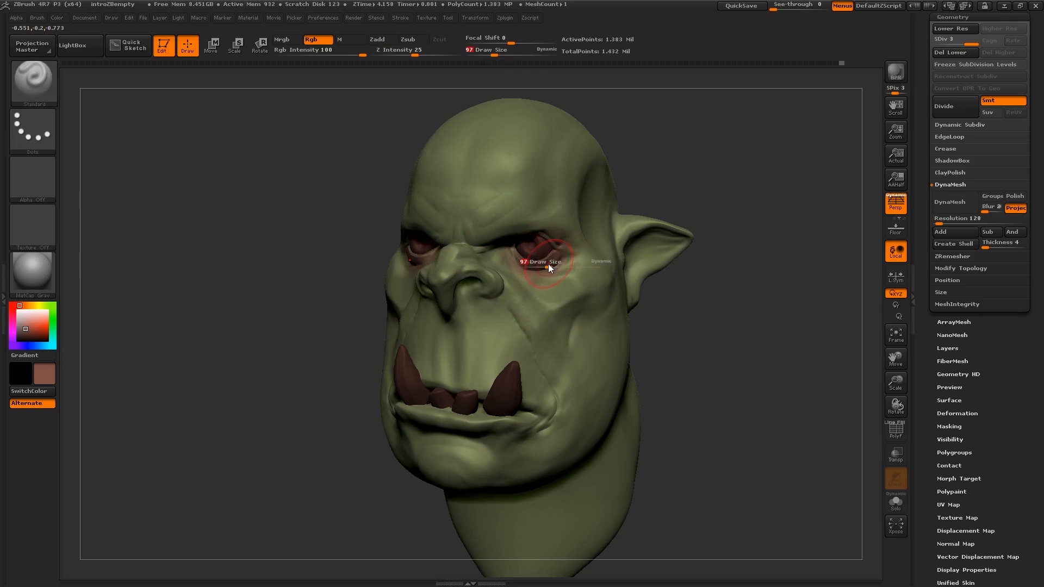
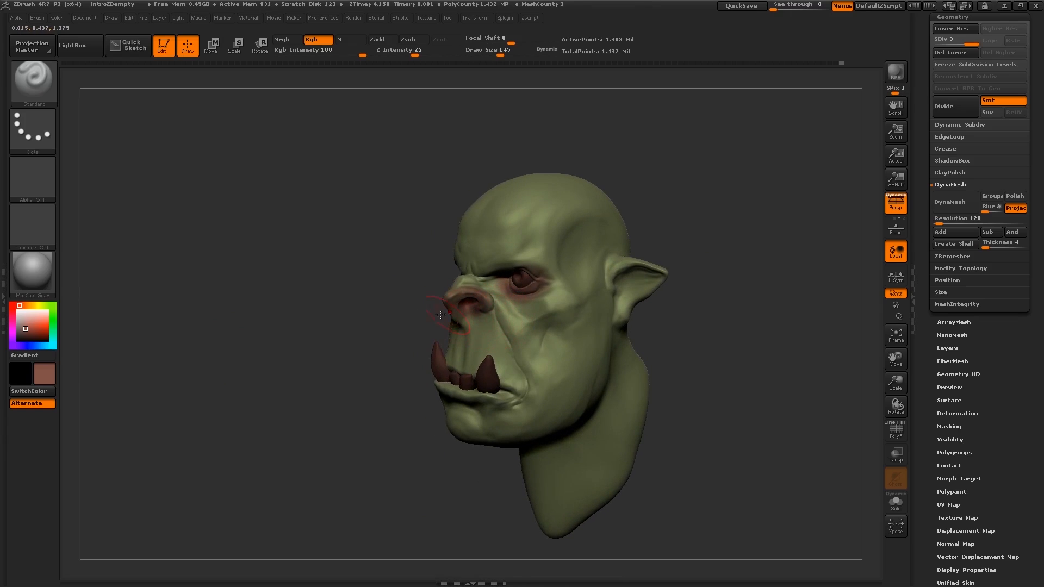
Step: Change the material to SkinShade4
click(24, 273)
click(80, 412)
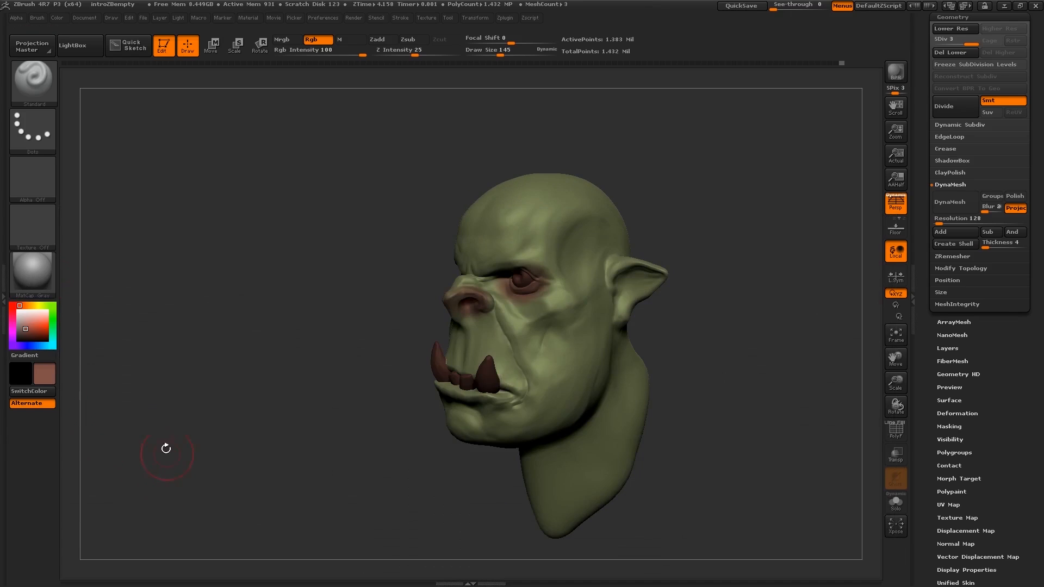
click(41, 267)
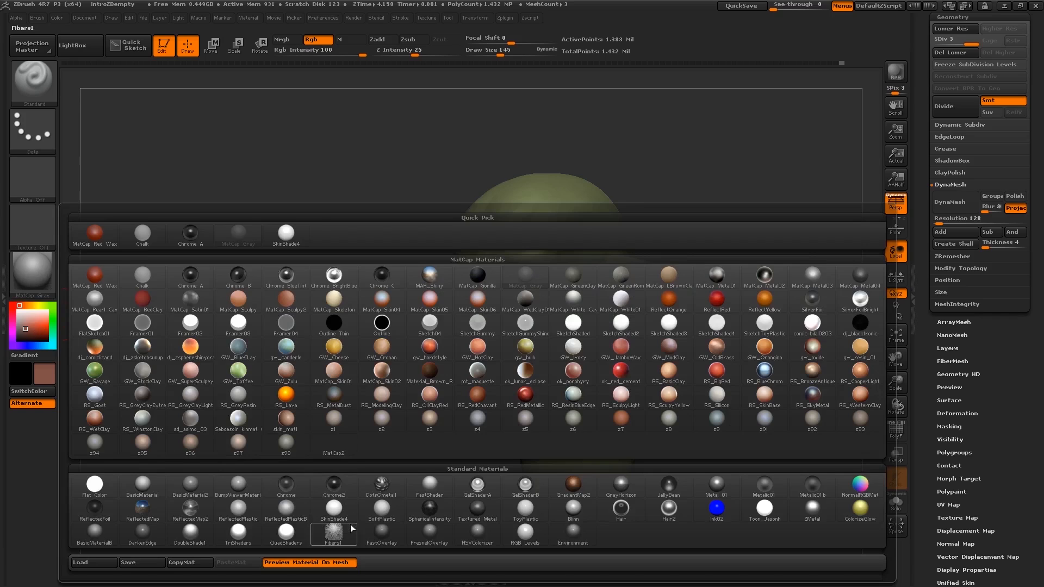
click(335, 506)
Step: Paint the lower lip and the skin above the teeth reddish brown with a draw size of 131
mouse_move(542, 354)
right_down()
mouse_move(474, 329)
mouse_move(528, 305)
mouse_move(494, 310)
mouse_move(461, 346)
right_up()
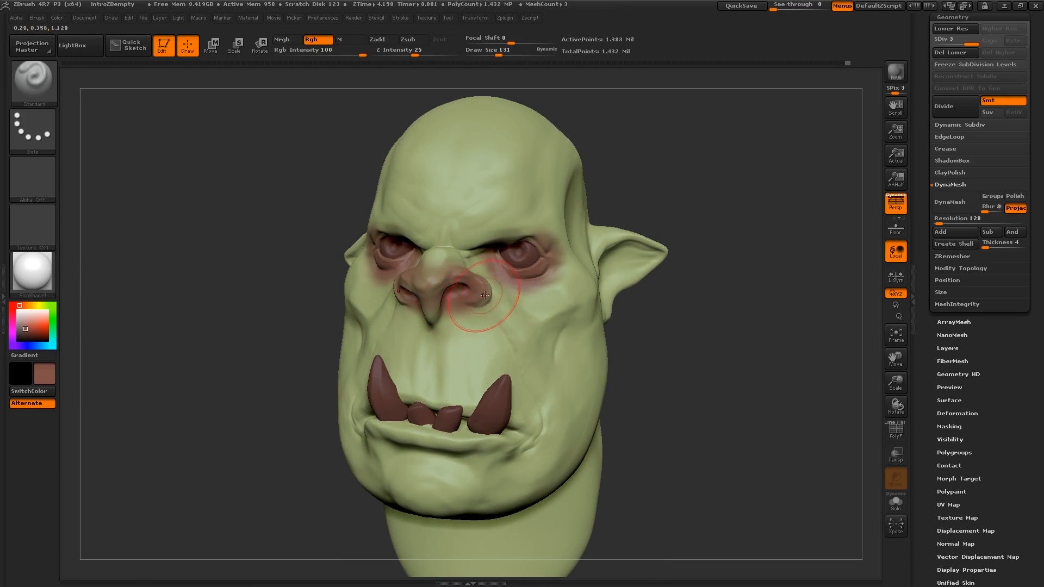
drag(504, 439, 400, 426)
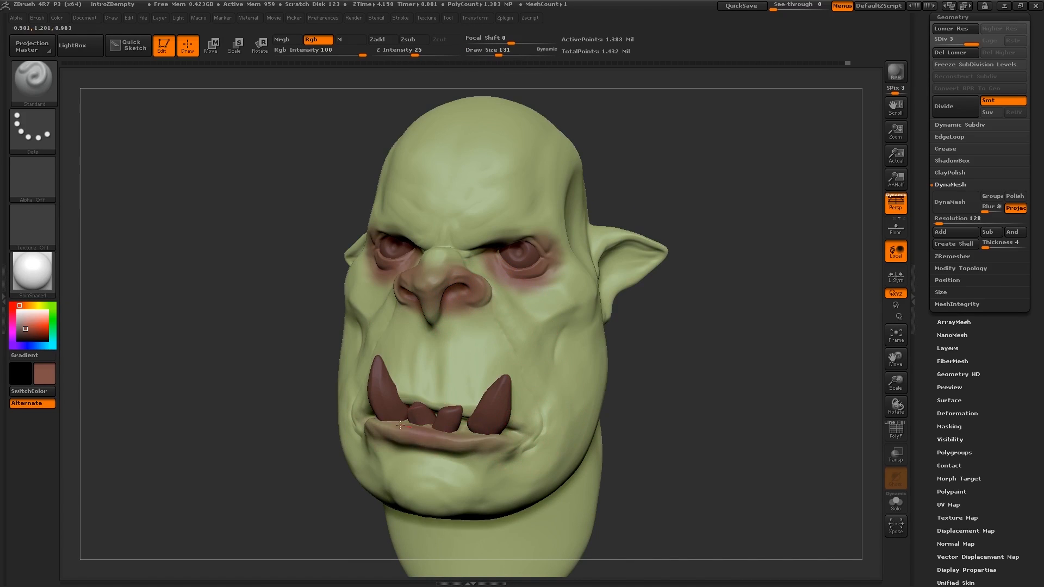
drag(471, 404, 435, 398)
Step: Enlarge the brush to a draw size of 220 and paint the inside and back of the ears reddish brown
right_drag(516, 424, 468, 421)
key(s)
drag(550, 368, 560, 368)
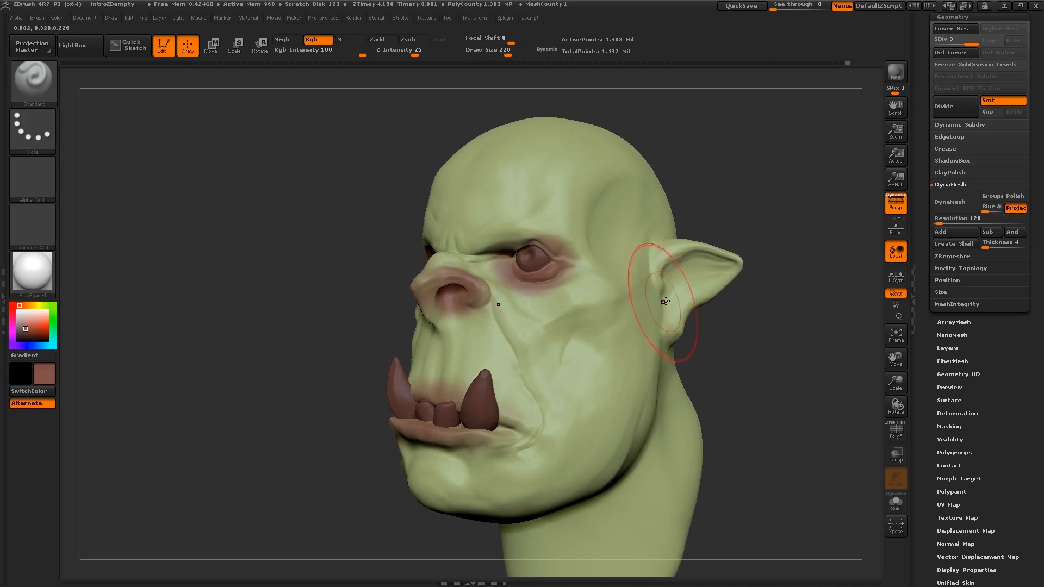
drag(669, 303, 726, 268)
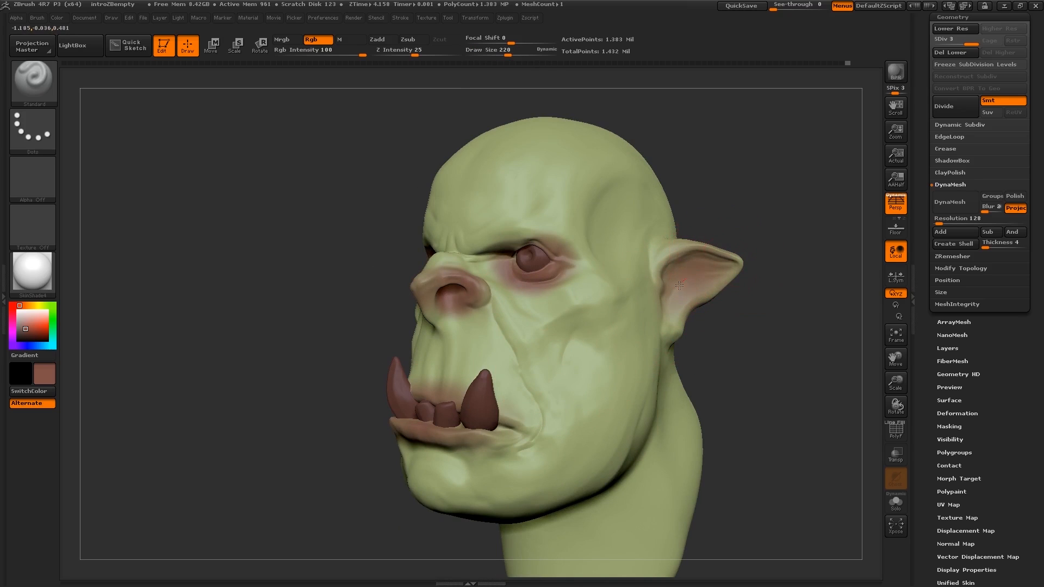
right_drag(700, 280, 661, 295)
drag(688, 298, 681, 275)
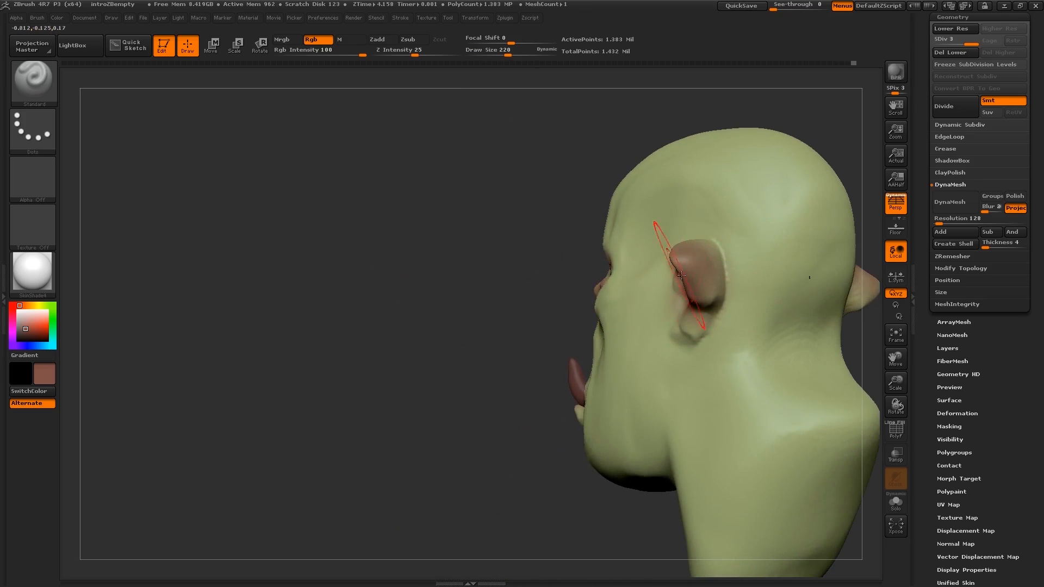
Step: Choose a very dark brown and shade the upper lip around the teeth with a draw size of 145
right_drag(681, 275, 558, 328)
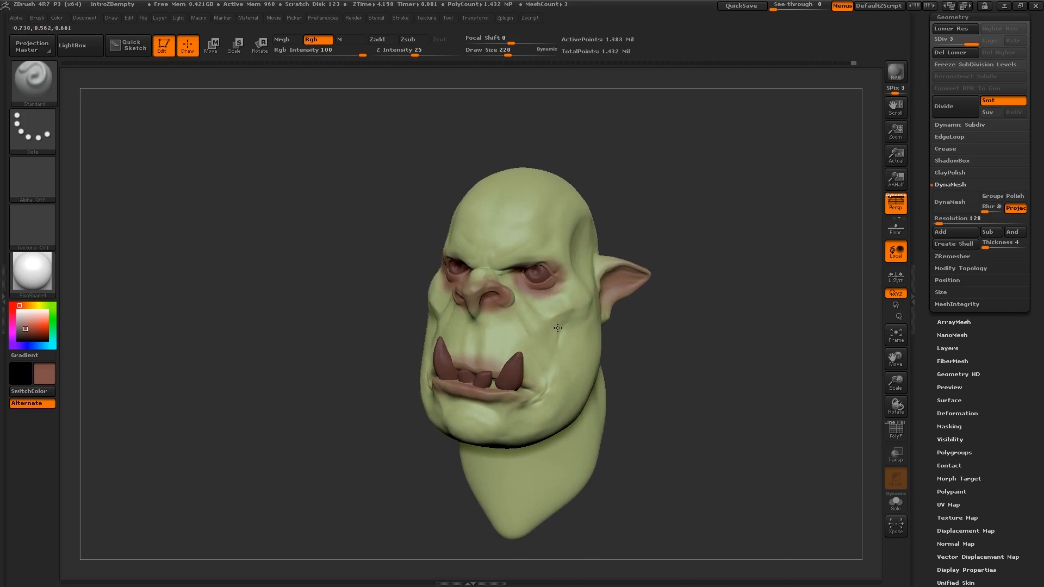
drag(23, 333, 26, 335)
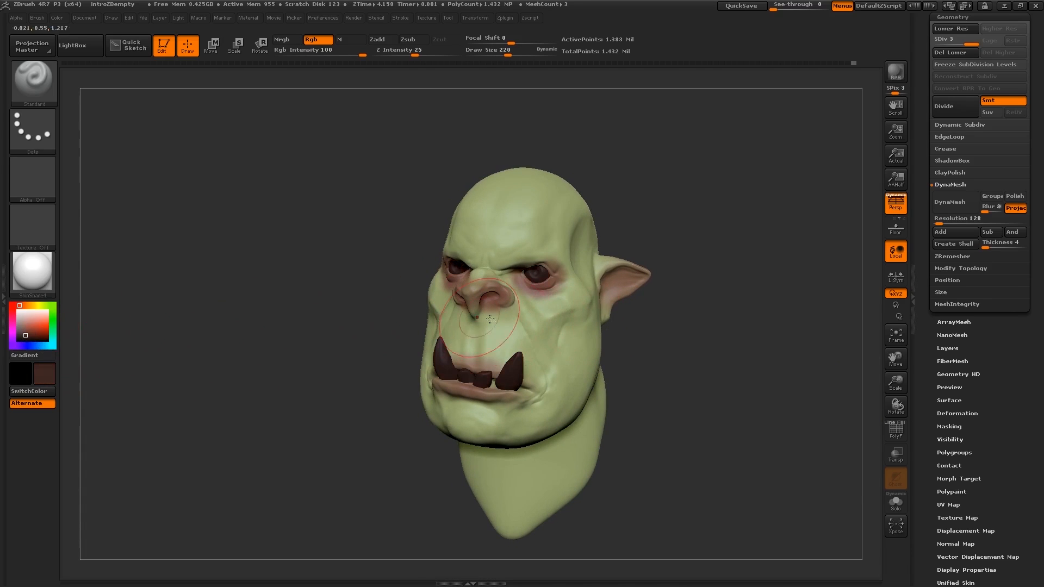
key(s)
drag(559, 326, 545, 325)
drag(494, 371, 480, 365)
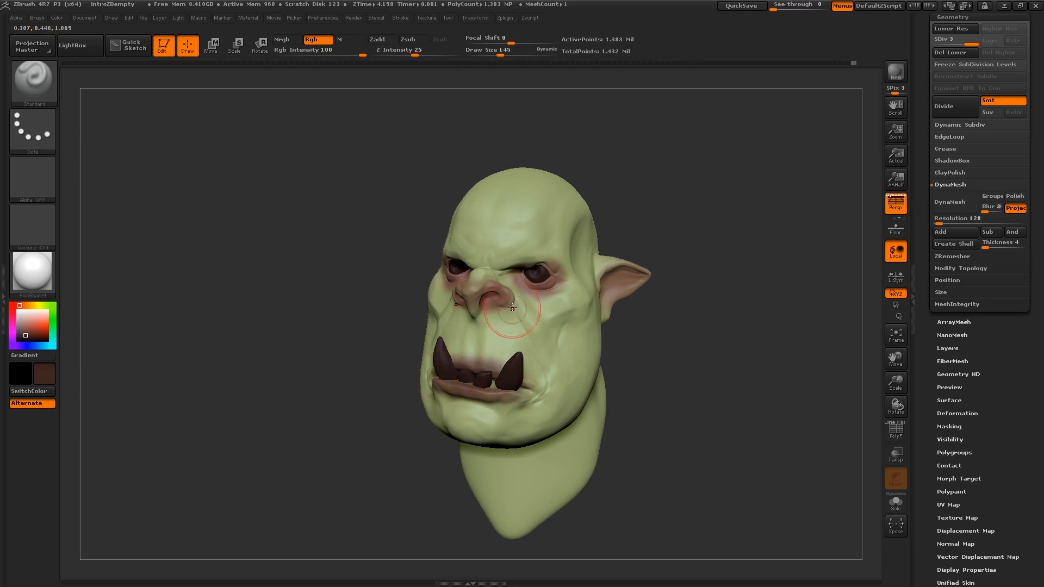
Step: Darken the skin beside the nose and under the eyes at draw size 136, and shade the cheek hollow with a larger brush
key(s)
mouse_move(489, 296)
mouse_down()
mouse_move(513, 270)
mouse_move(546, 297)
mouse_up()
key(s)
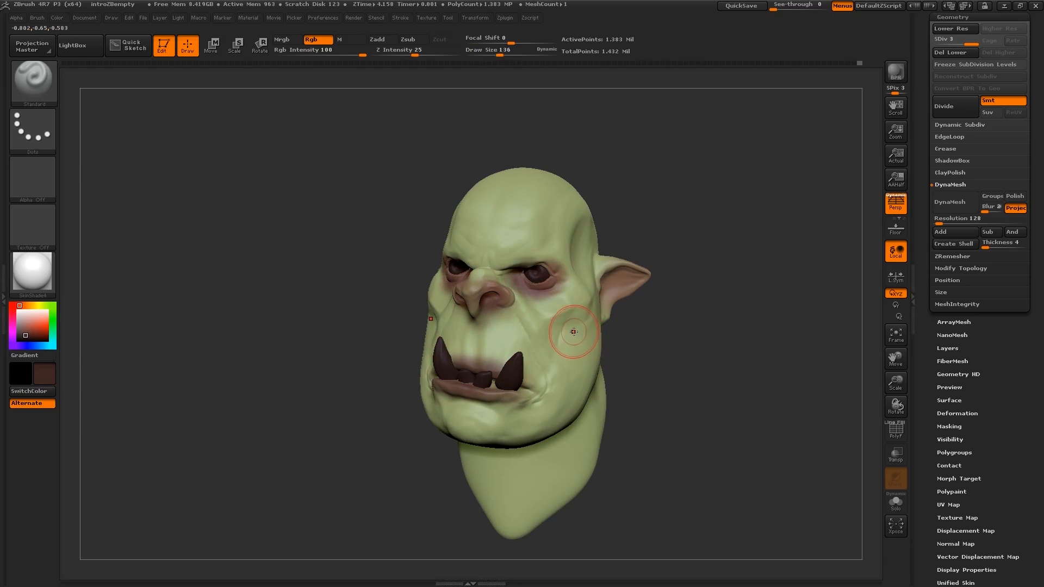
key(s)
mouse_move(573, 331)
mouse_down()
mouse_move(585, 331)
mouse_move(562, 369)
mouse_move(563, 340)
mouse_up()
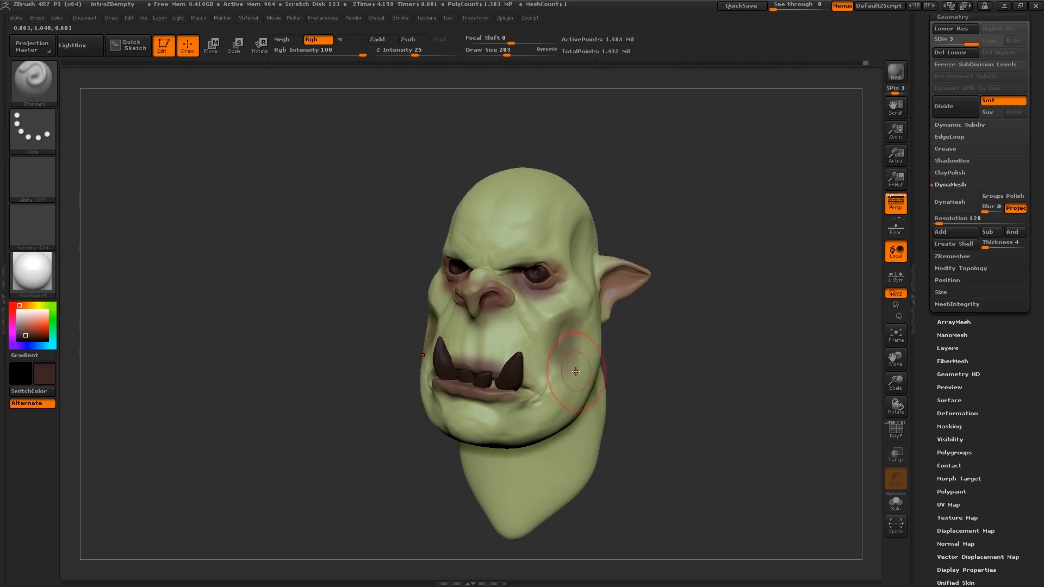
Step: Shade the inside and base of the ear dark brown with a draw size of 113
drag(690, 326, 626, 310)
key(s)
drag(627, 309, 661, 281)
key(s)
drag(665, 281, 649, 296)
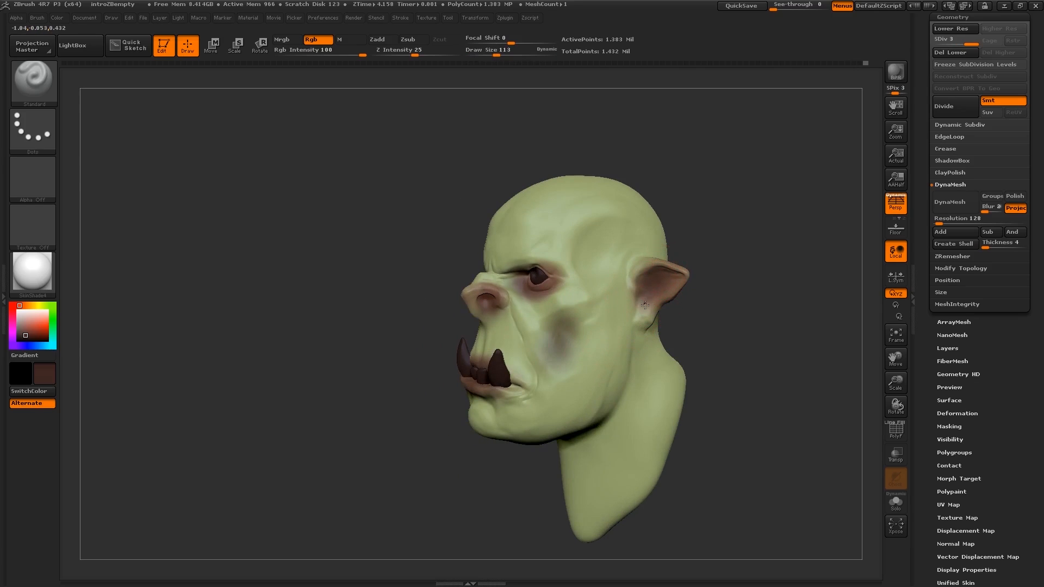
Step: Deepen the dark shading in the cheek hollow with a draw size of 214
drag(707, 321, 761, 326)
key(s)
mouse_move(581, 319)
mouse_down()
mouse_move(592, 320)
mouse_move(588, 357)
mouse_up()
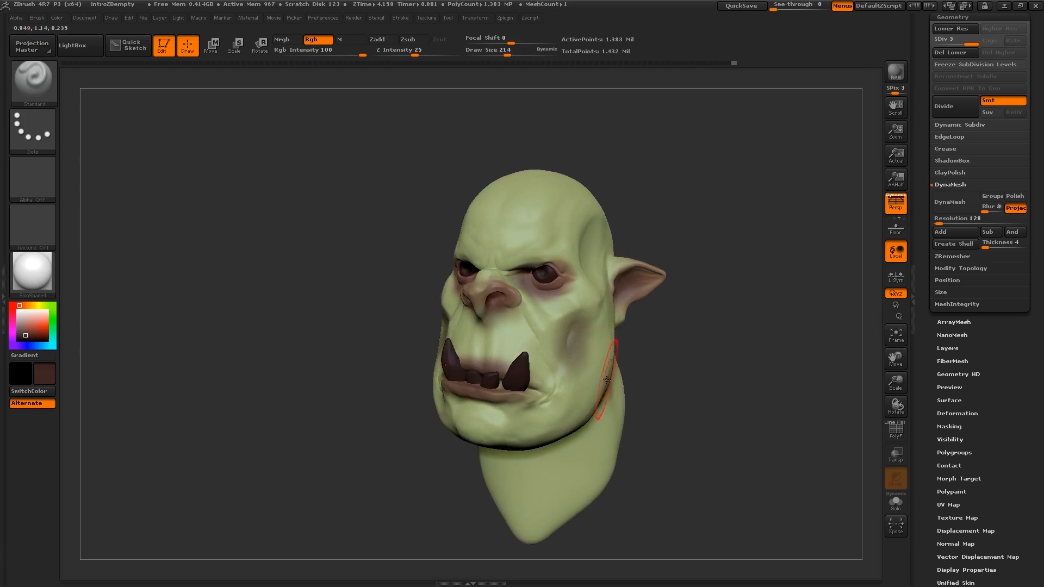
Step: Shade the neck under the jawline dark brown with a draw size of 311
drag(701, 386, 661, 381)
key(s)
drag(604, 434, 613, 434)
drag(629, 391, 586, 449)
drag(702, 457, 701, 413)
drag(594, 446, 511, 465)
drag(469, 504, 478, 532)
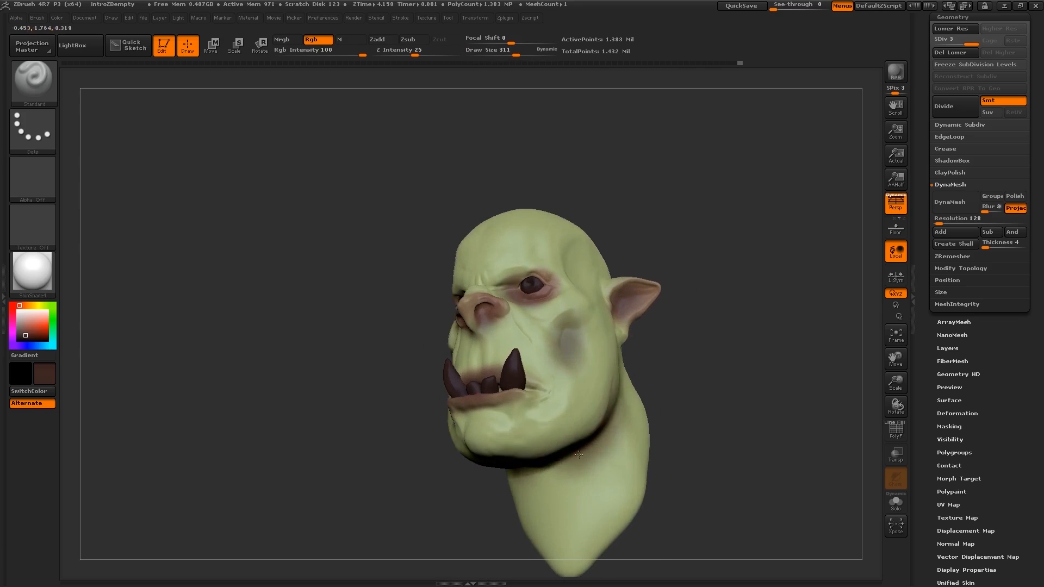
Step: Darken the creases beside the mouth with a draw size of 186 and return the head to a straight front view
key(s)
mouse_move(567, 400)
mouse_down()
mouse_move(555, 401)
mouse_move(551, 379)
mouse_up()
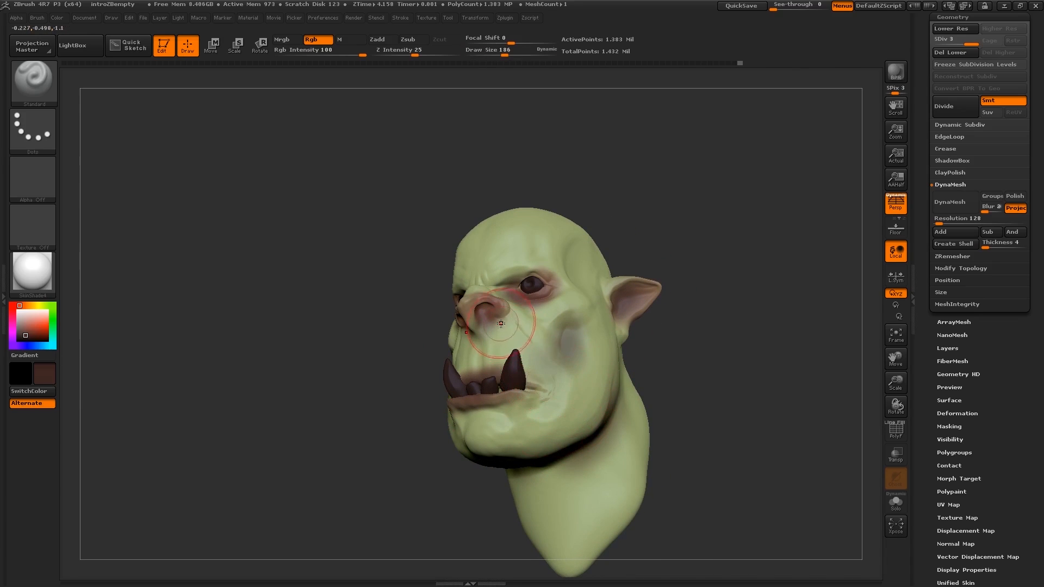
drag(403, 354, 440, 351)
mouse_move(535, 362)
mouse_down()
mouse_move(516, 329)
mouse_move(537, 370)
mouse_up()
drag(403, 362, 438, 356)
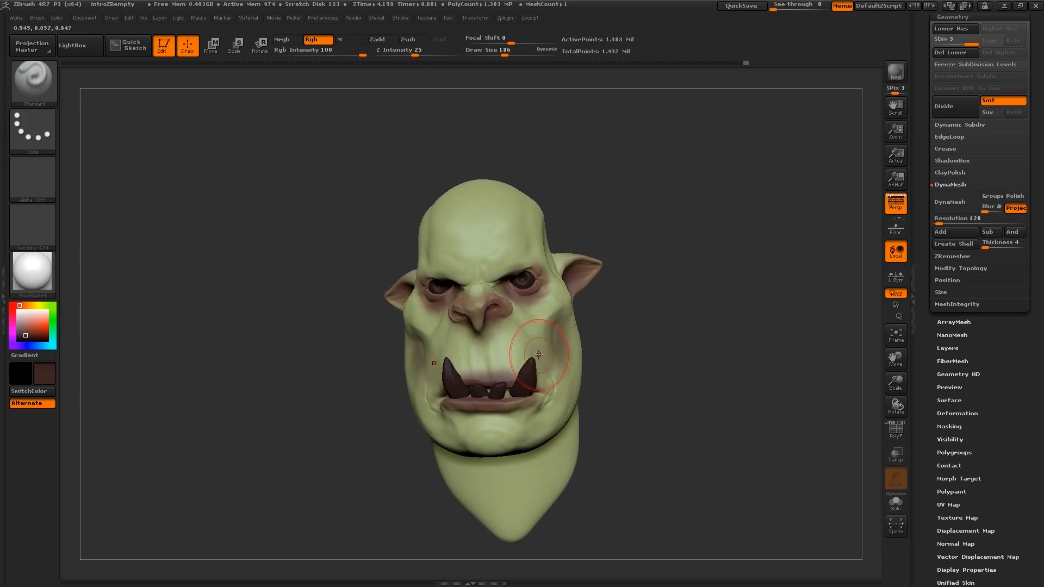
shift+right_drag(539, 354, 549, 351)
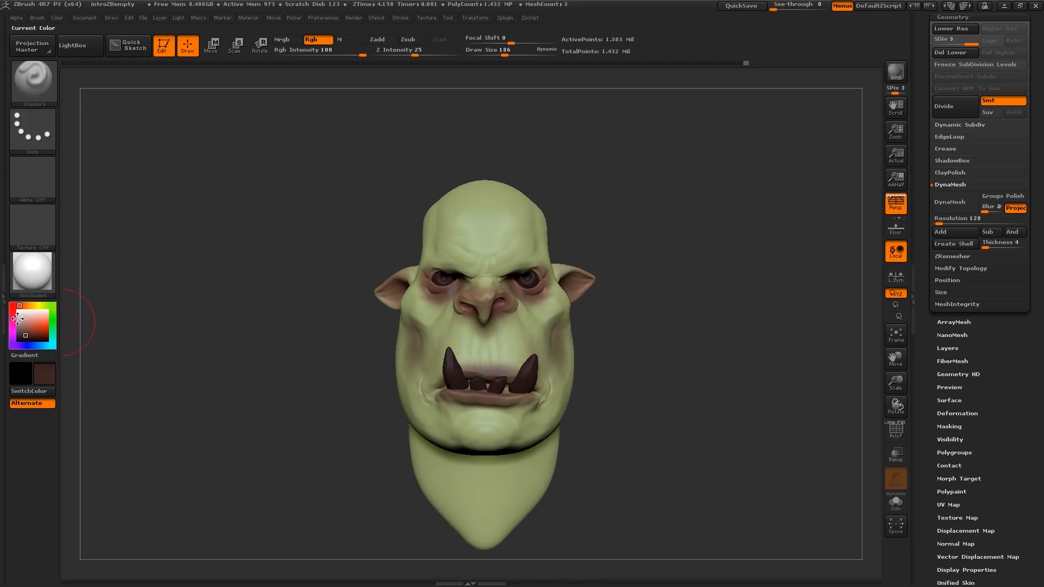
Step: Set the brush stroke to Spray and its alpha to Alpha 08
click(32, 136)
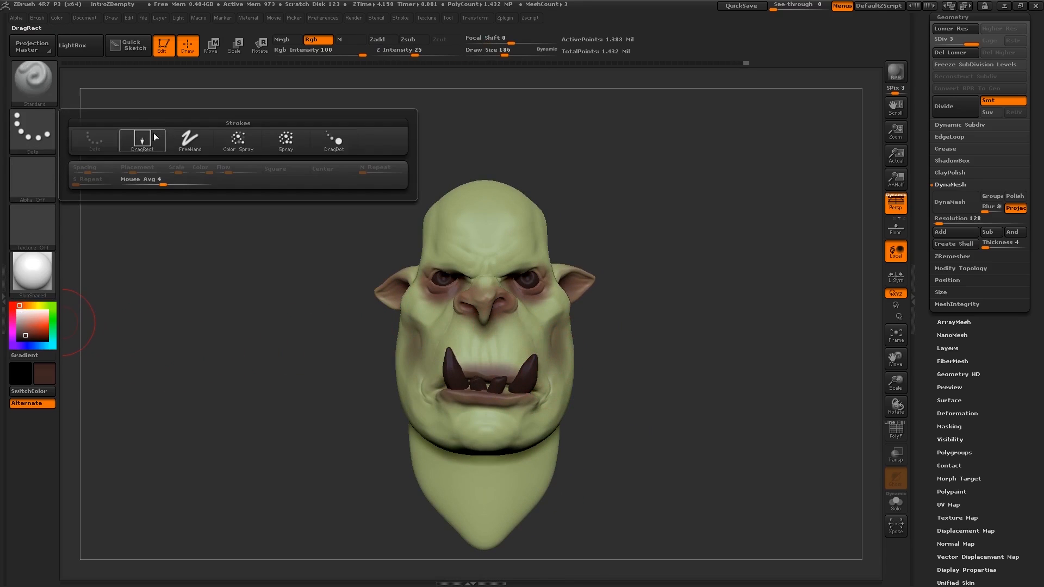
click(293, 145)
click(31, 186)
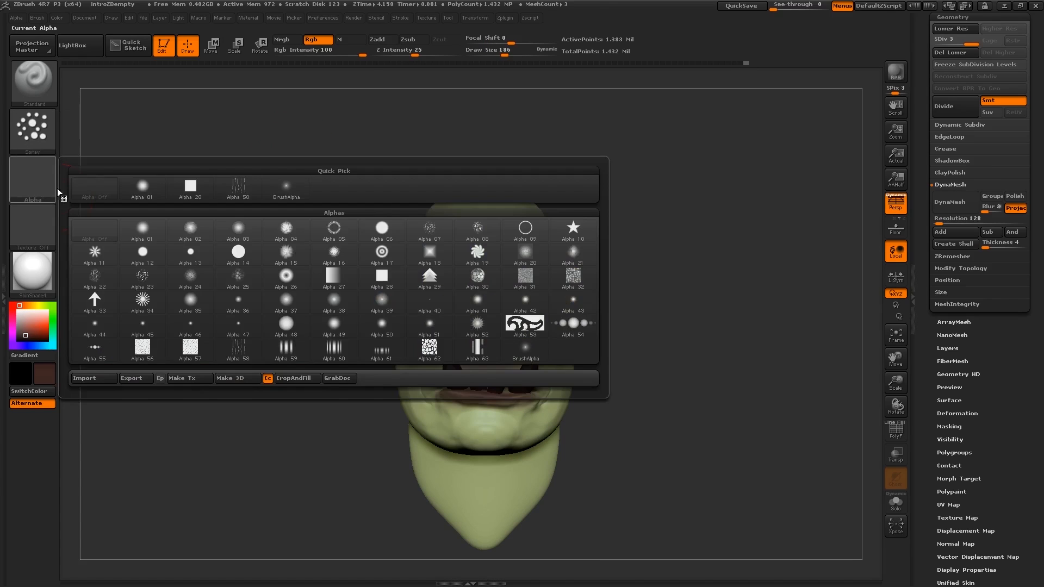
click(485, 230)
Step: Try spraying dark brown speckles on the cheek with a draw size of 226, and undo the stroke
mouse_move(615, 333)
right_down()
mouse_move(543, 335)
mouse_move(563, 366)
right_up()
key(s)
drag(563, 365, 585, 357)
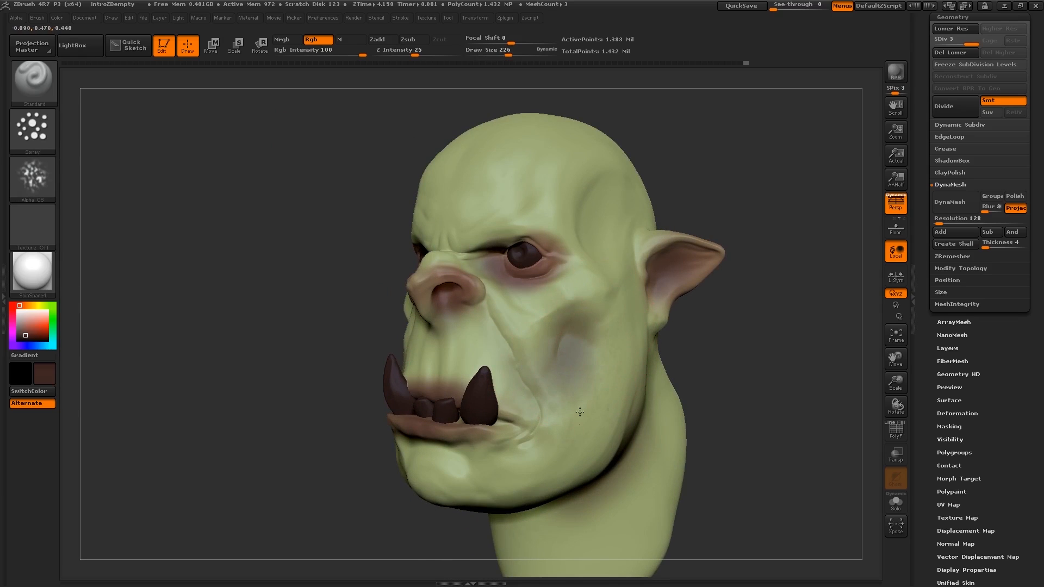
key(ctrl+z)
Step: Sample the pale green skin color and spray mottling over the cheeks, reducing the draw size to 122
key([)
key(c)
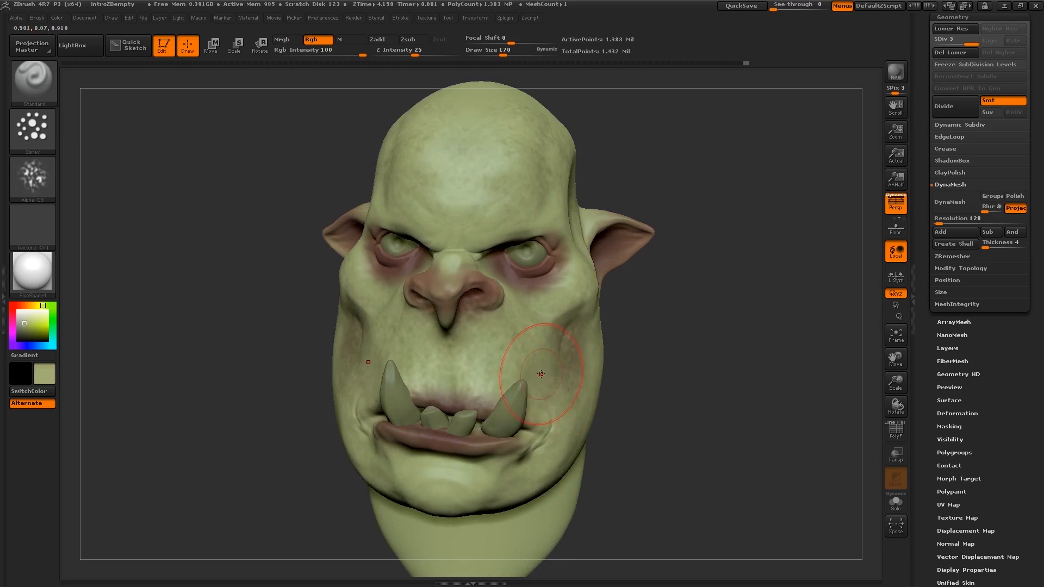
key(bracketleft)
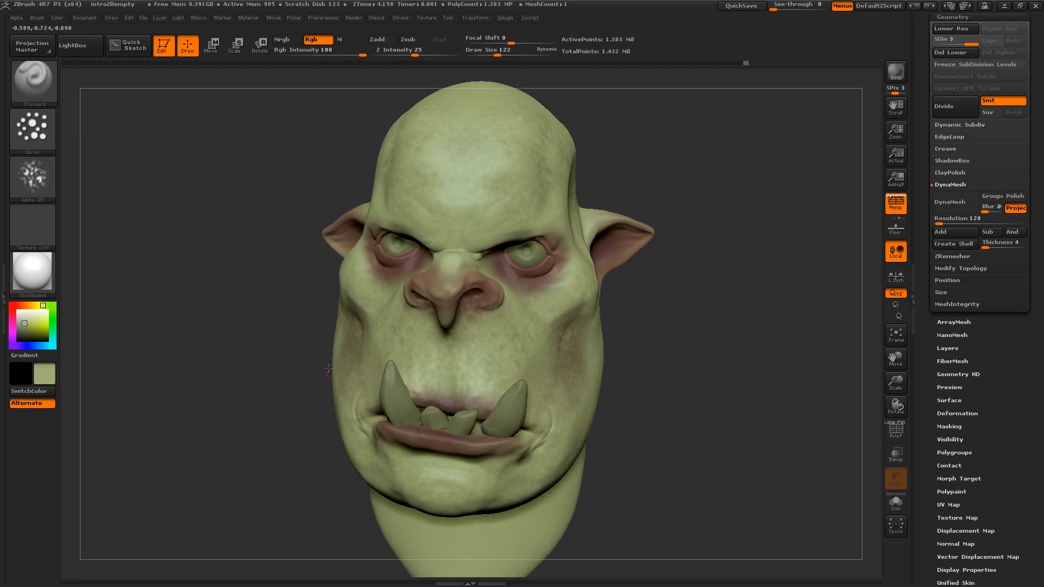
drag(329, 369, 377, 361)
drag(311, 301, 355, 342)
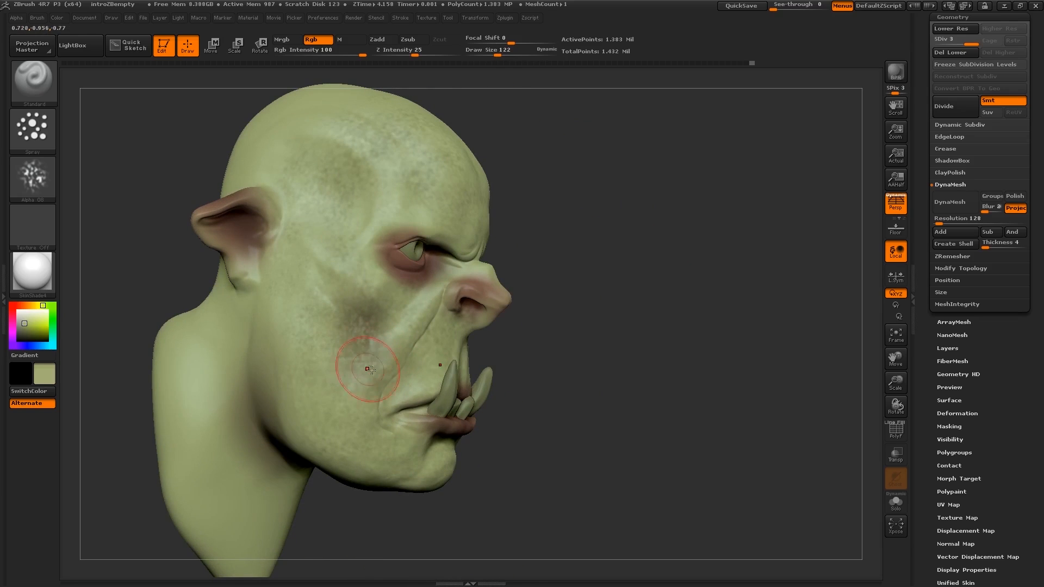
Step: Spray lightly below the eyes with a smaller brush, sample a tan brown from the face, and reduce the draw size to 65
mouse_move(511, 375)
alt+mouse_down()
mouse_move(494, 279)
mouse_move(348, 294)
mouse_move(376, 365)
alt+mouse_up()
drag(460, 366, 461, 352)
key(bracketleft)
mouse_move(550, 307)
mouse_down()
mouse_move(563, 300)
mouse_move(553, 302)
mouse_up()
key(c)
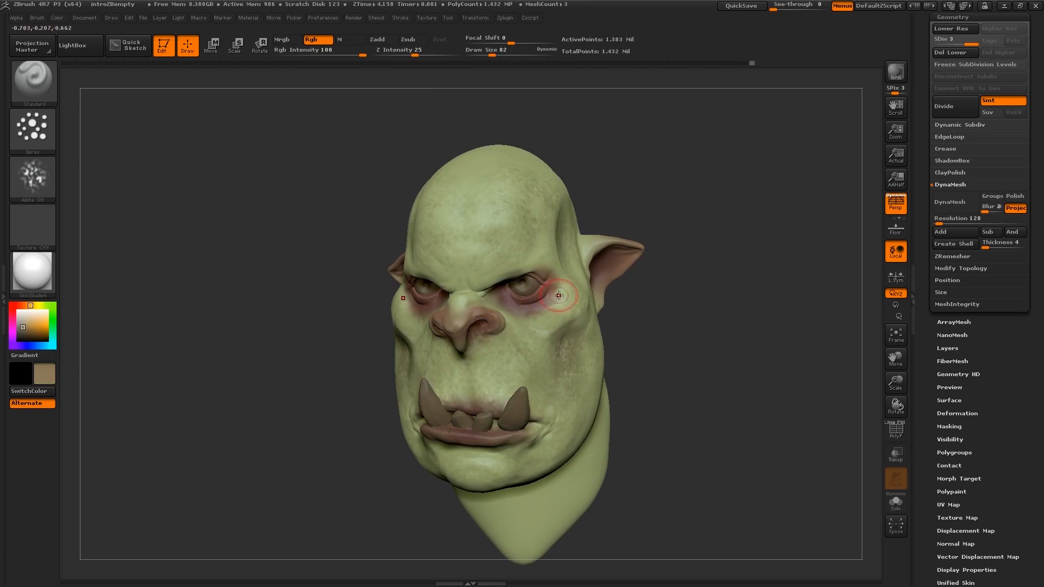
key(bracketleft)
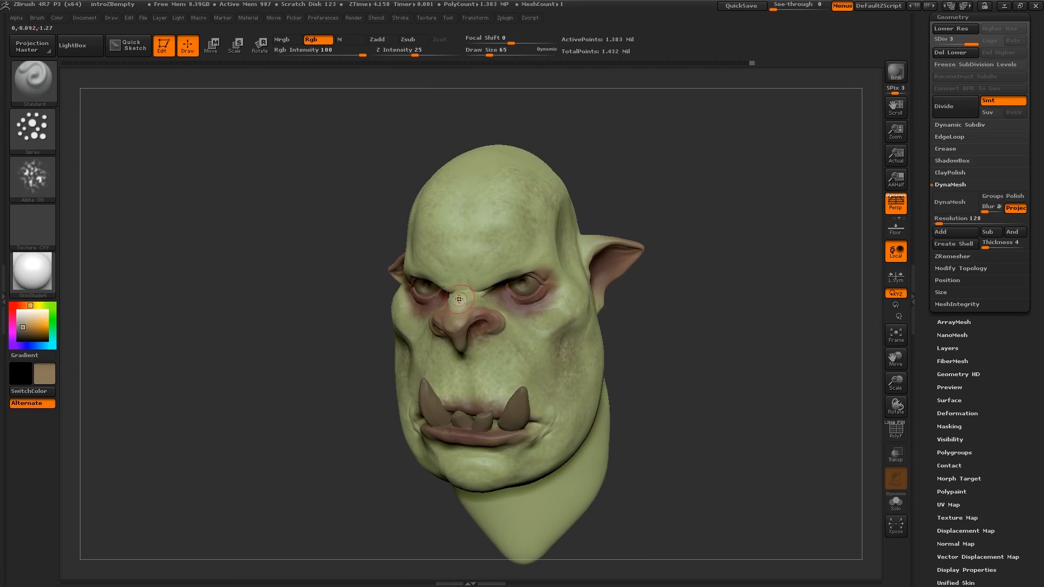
Step: Sample a dark brown from the head and spray mottling on the ears and cheeks with a draw size of 97
key(c)
right_drag(459, 299, 644, 281)
key(c)
key(bracketright)
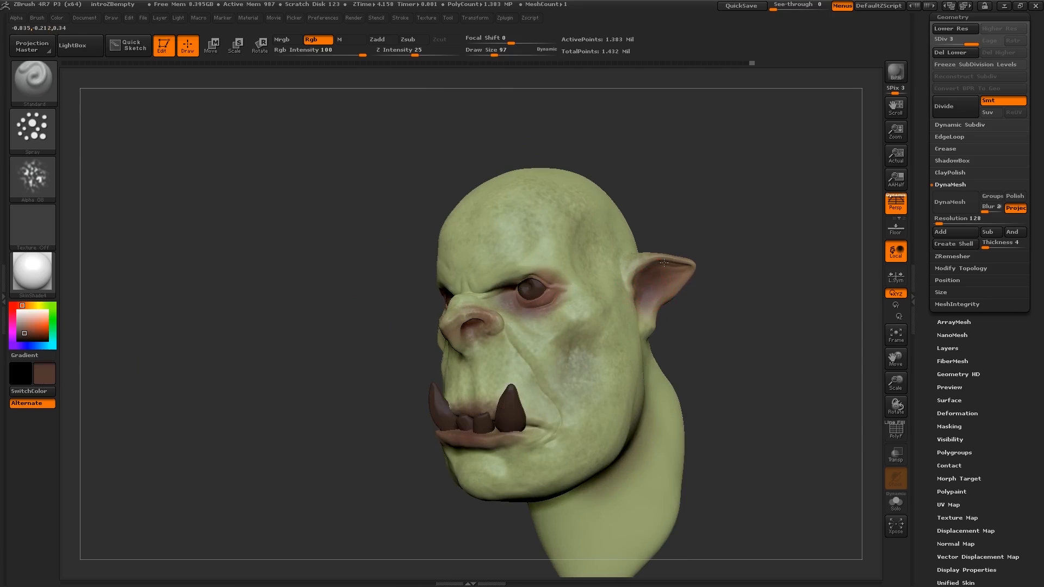
right_drag(637, 270, 576, 329)
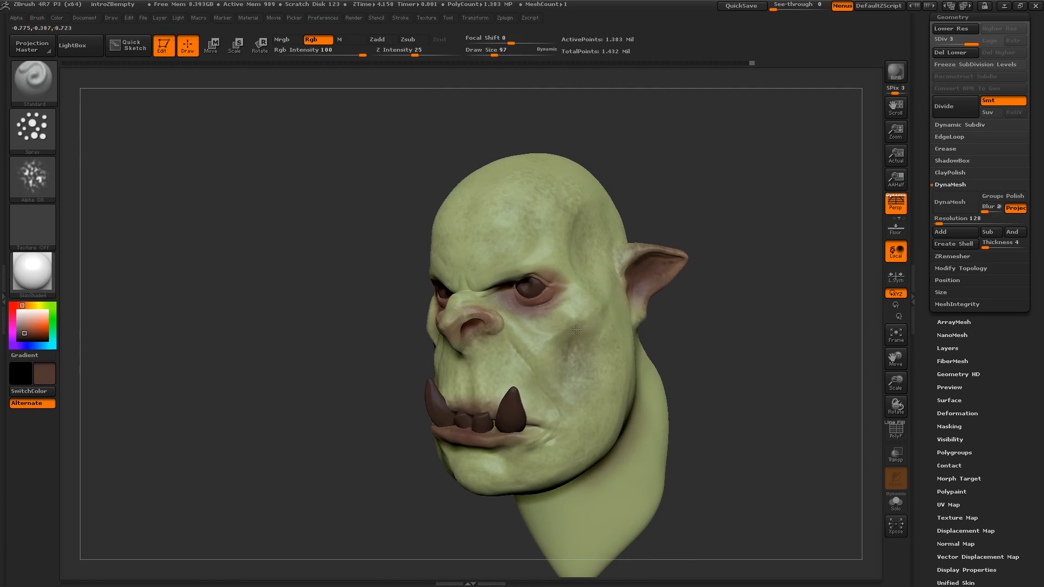
right_drag(642, 262, 562, 228)
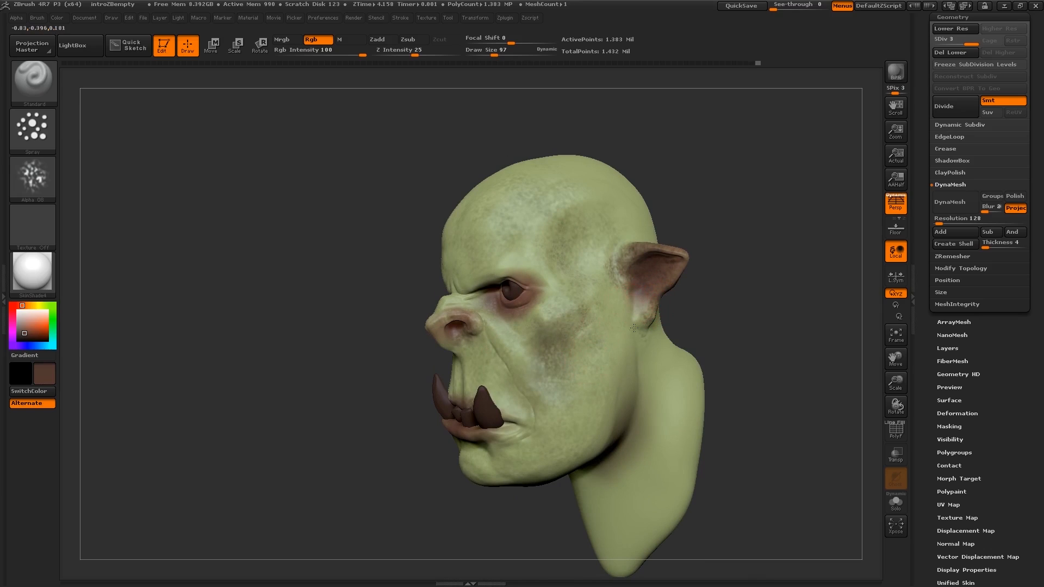
Step: Enlarge the brush and spray mottling down the side of the jaw below the ear
drag(635, 328, 629, 404)
key(s)
drag(621, 334, 623, 401)
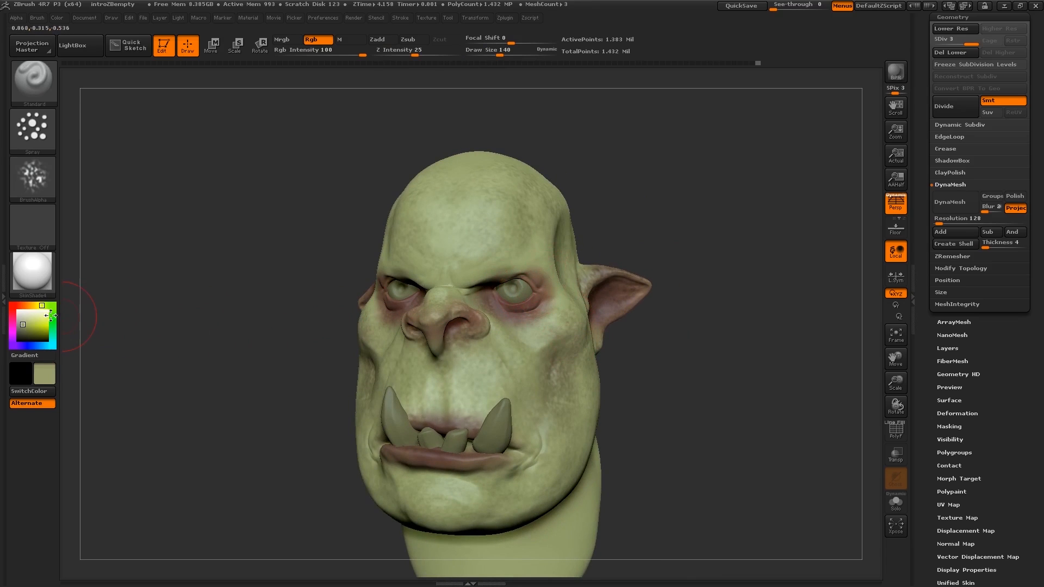
Step: Choose a muted red color, reduce the draw size to 68, and spray around the eyes
click(12, 306)
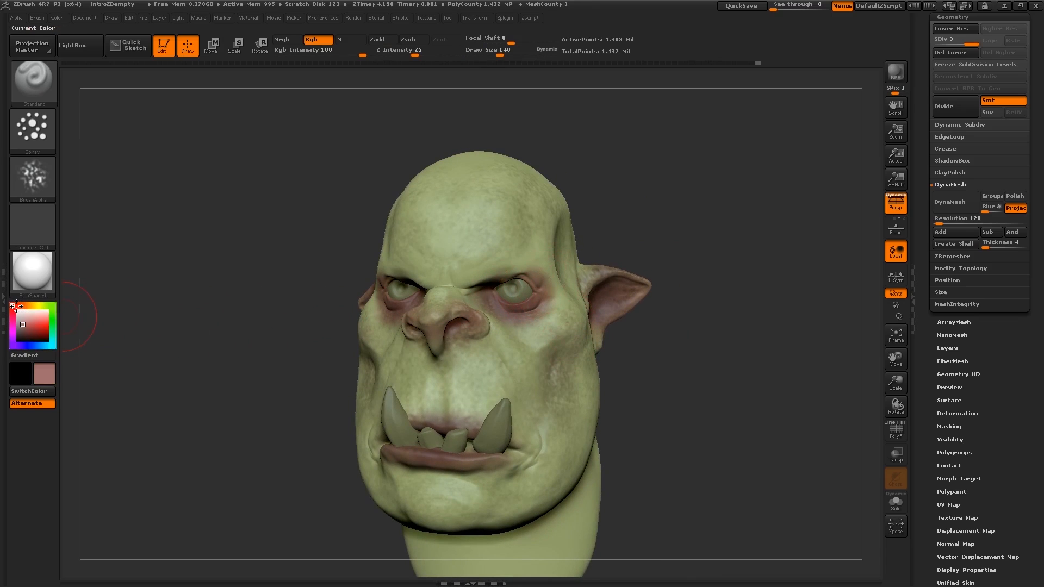
click(33, 327)
key(s)
drag(516, 314, 507, 314)
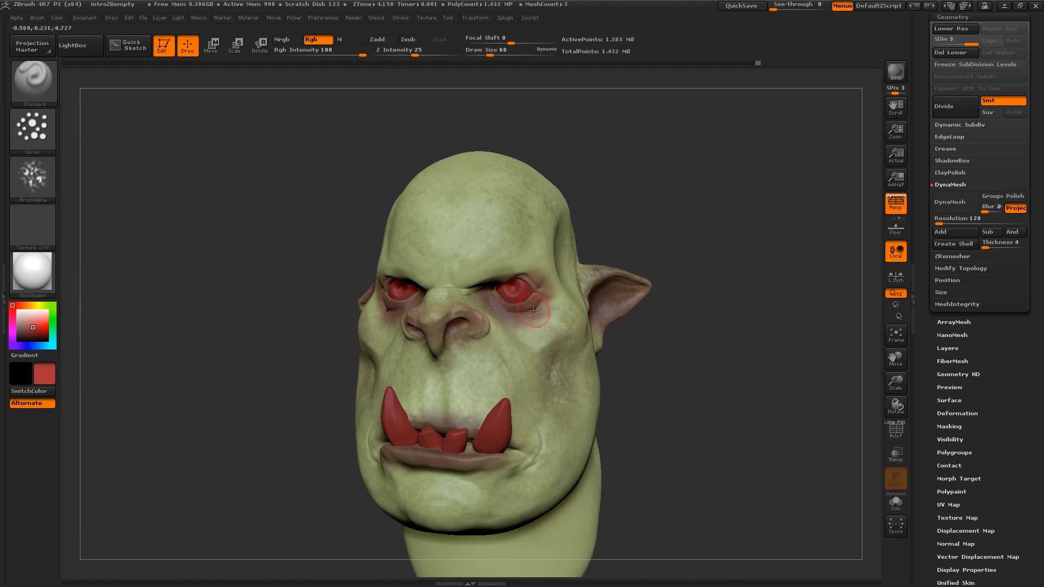
Step: Enlarge the brush and spray the muted red over the inner surfaces of the ears
right_drag(561, 297, 539, 328)
key(s)
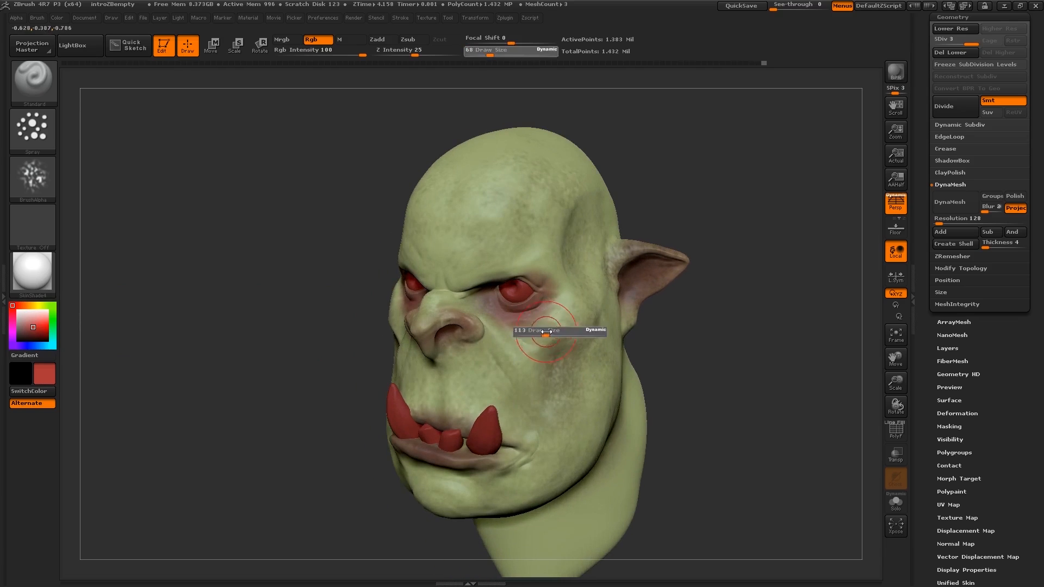
drag(540, 329, 547, 330)
drag(651, 267, 638, 307)
right_drag(666, 307, 612, 294)
drag(641, 297, 660, 264)
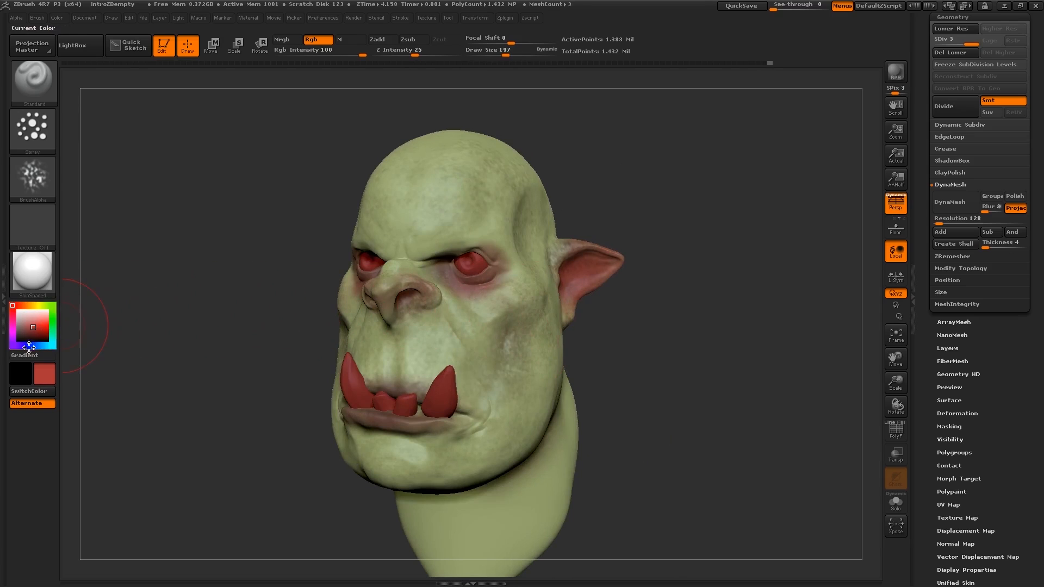
Step: Choose a blue color and spray subtle mottling over the cheeks, replacing the first stroke with a draw size of 238
click(39, 345)
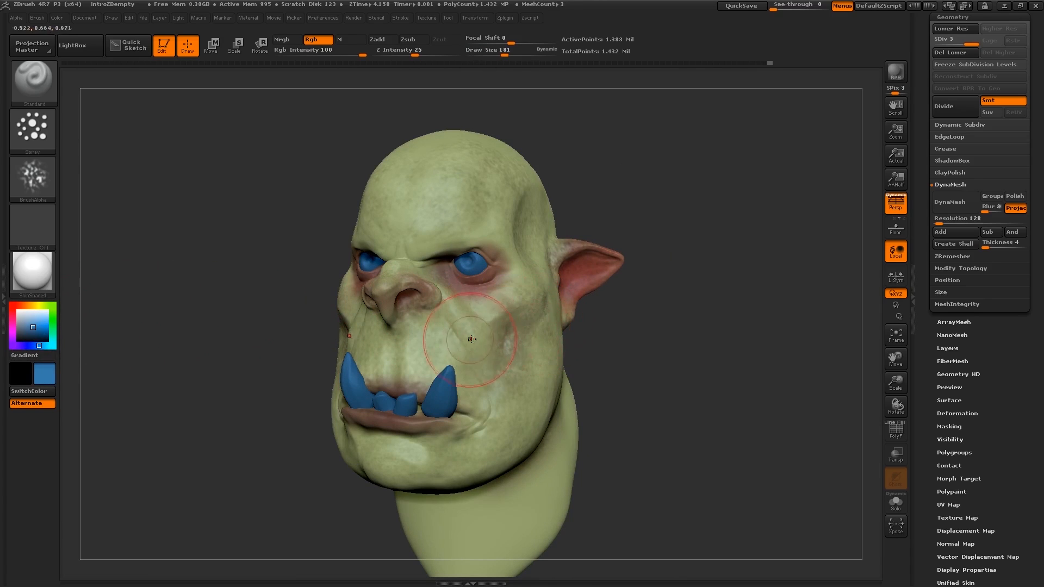
key(bracketright)
key(bracketright)
mouse_move(528, 356)
mouse_down()
mouse_move(499, 429)
mouse_move(463, 348)
mouse_move(388, 326)
mouse_up()
key(ctrl+z)
key(s)
mouse_move(499, 248)
mouse_down()
mouse_move(470, 223)
mouse_move(527, 246)
mouse_up()
key(s)
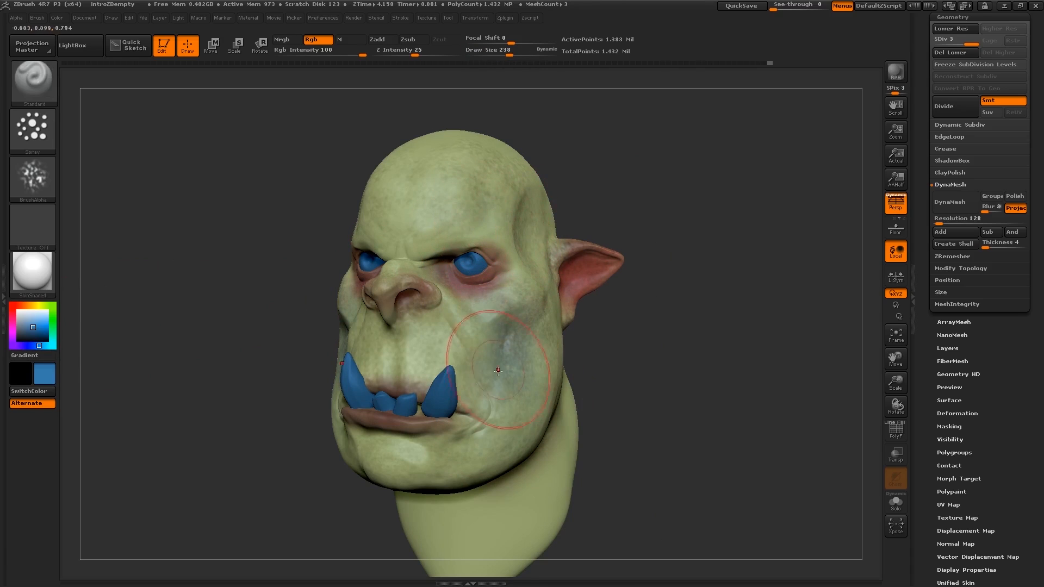
right_drag(498, 371, 533, 381)
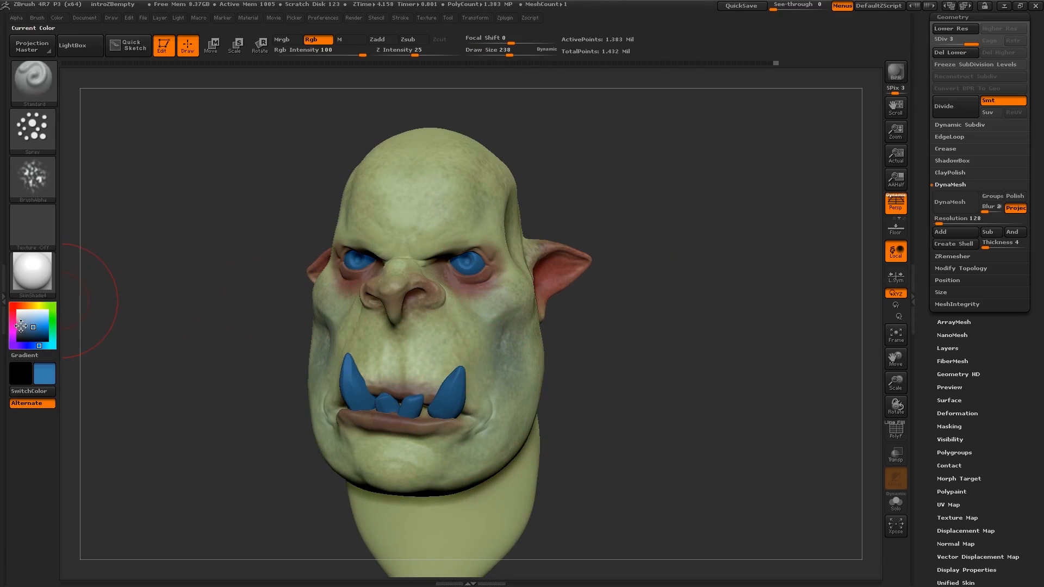
Step: Choose a yellow color, set the draw size to 160, and spray soft tints over the forehead, jaw and chin
click(36, 306)
key(s)
drag(492, 227, 486, 227)
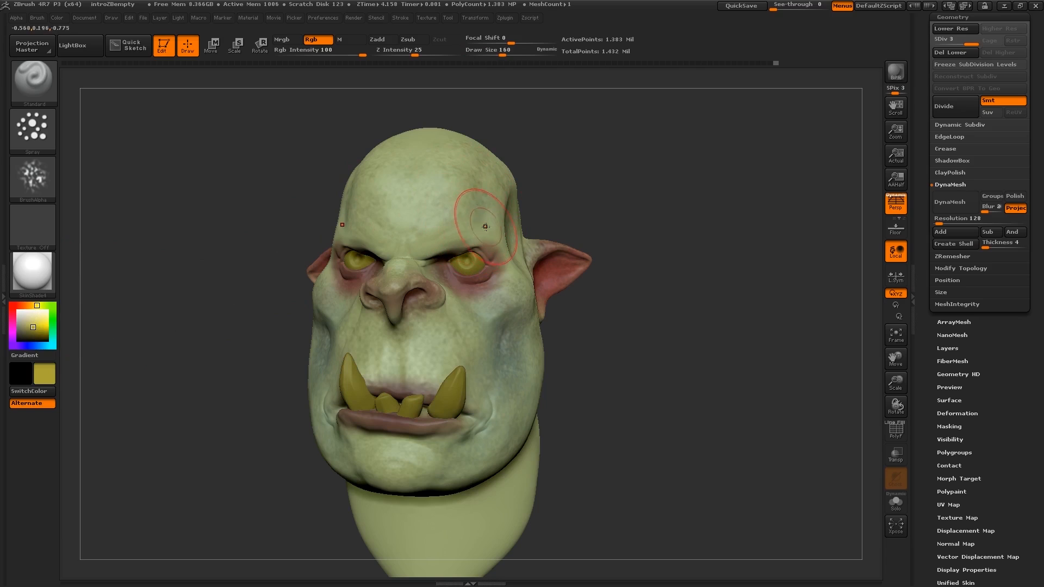
right_drag(425, 241, 501, 303)
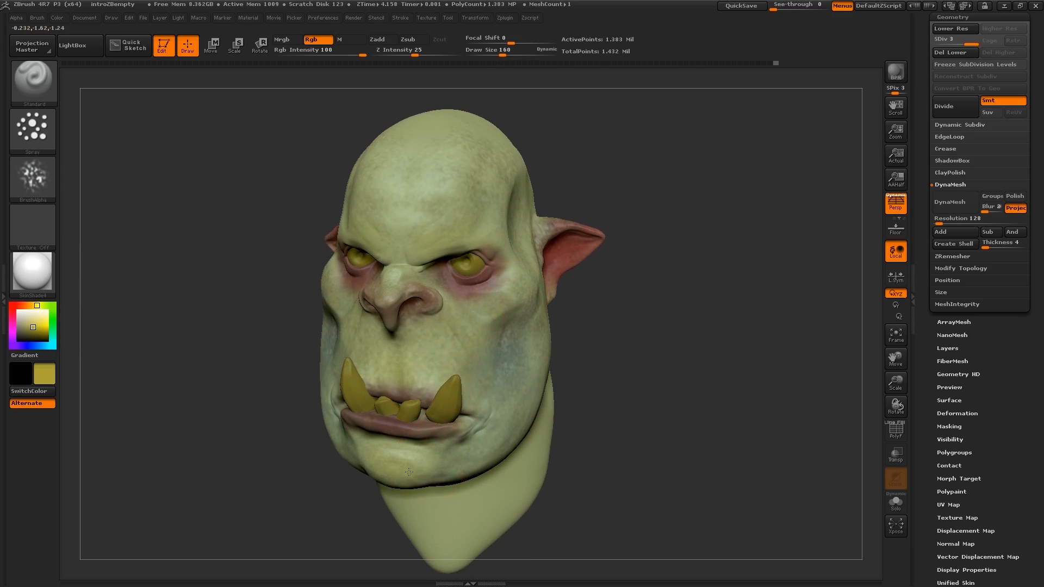
mouse_move(479, 373)
right_down()
mouse_move(524, 320)
mouse_move(461, 375)
mouse_move(422, 365)
mouse_move(530, 339)
mouse_move(555, 322)
right_up()
Step: Sample a brown from the face, darken it, and spray around the eyes and brow with a smaller brush
key(c)
key(s)
drag(543, 283, 531, 283)
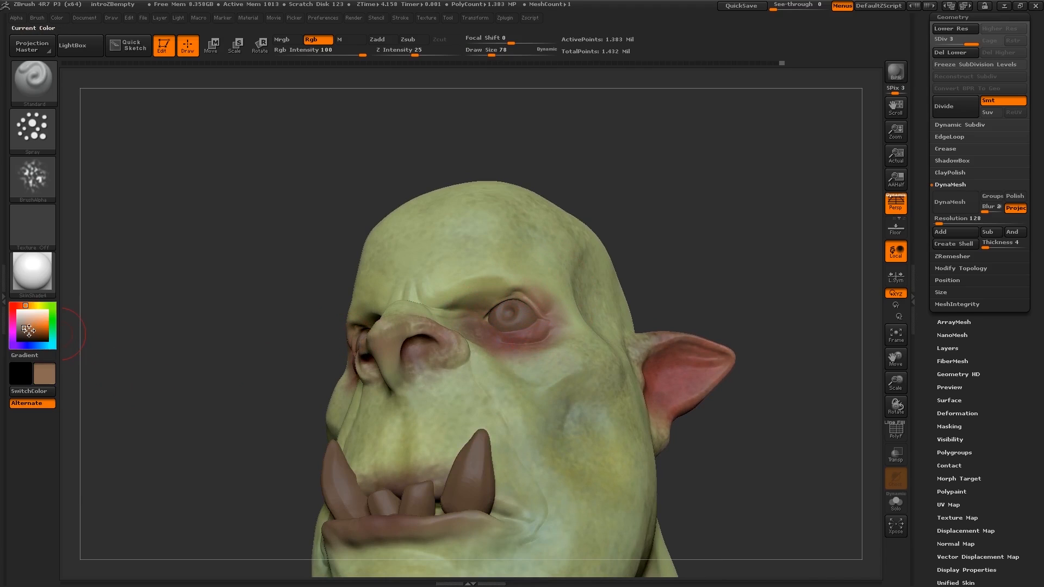
drag(28, 330, 27, 334)
drag(531, 288, 440, 297)
key(s)
click(472, 316)
Step: Reduce the draw size to 53 and spray dark brown onto the eyelids and under the brow ridge
right_drag(477, 280, 524, 302)
key(s)
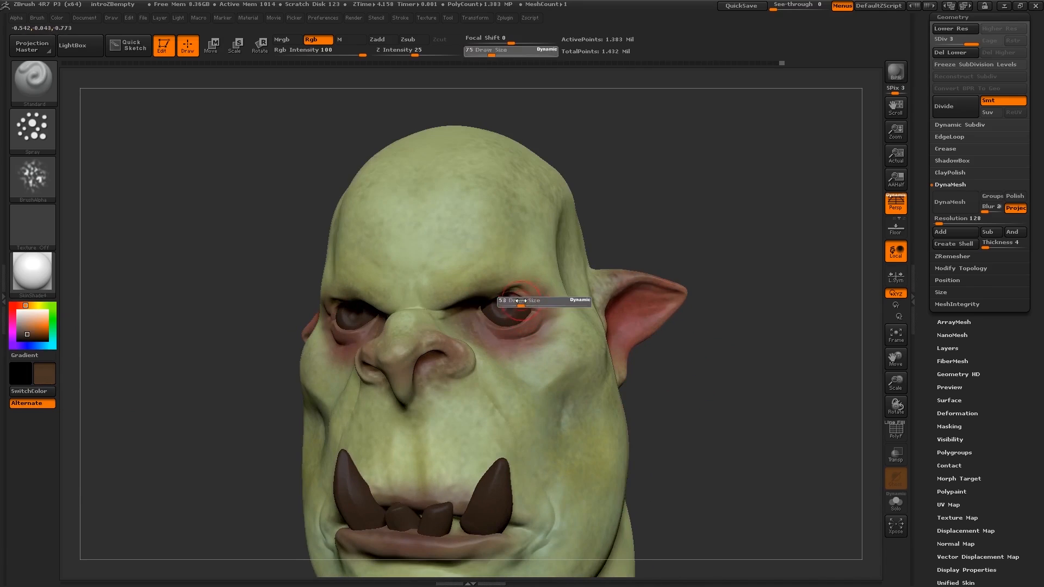
click(520, 302)
right_drag(450, 311, 395, 298)
drag(467, 307, 437, 309)
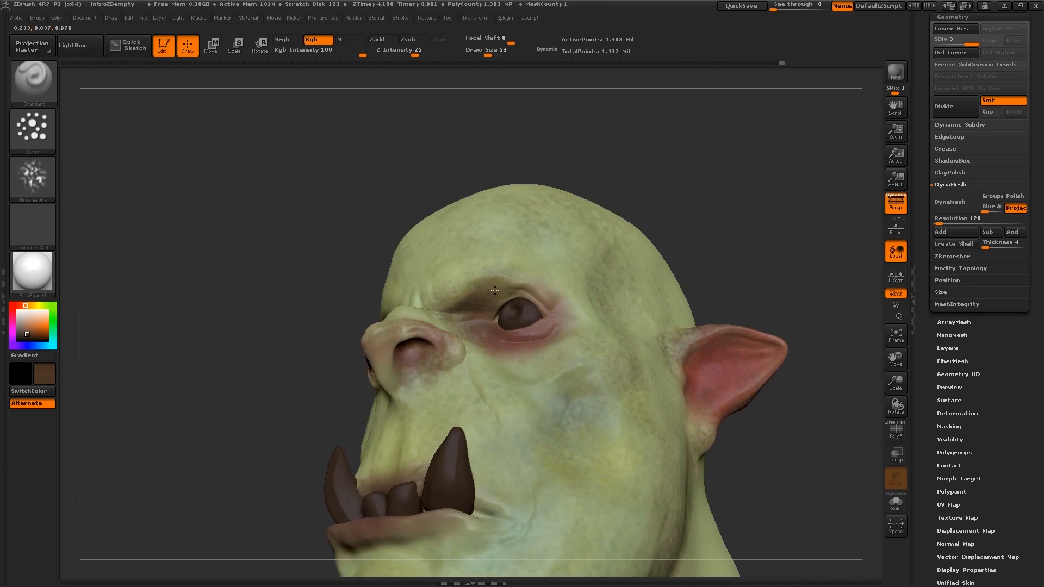
mouse_move(495, 290)
mouse_down()
mouse_move(565, 298)
mouse_move(492, 293)
mouse_move(467, 318)
mouse_up()
mouse_move(467, 320)
right_down()
mouse_move(480, 358)
mouse_move(489, 310)
mouse_move(473, 329)
mouse_move(390, 311)
right_up()
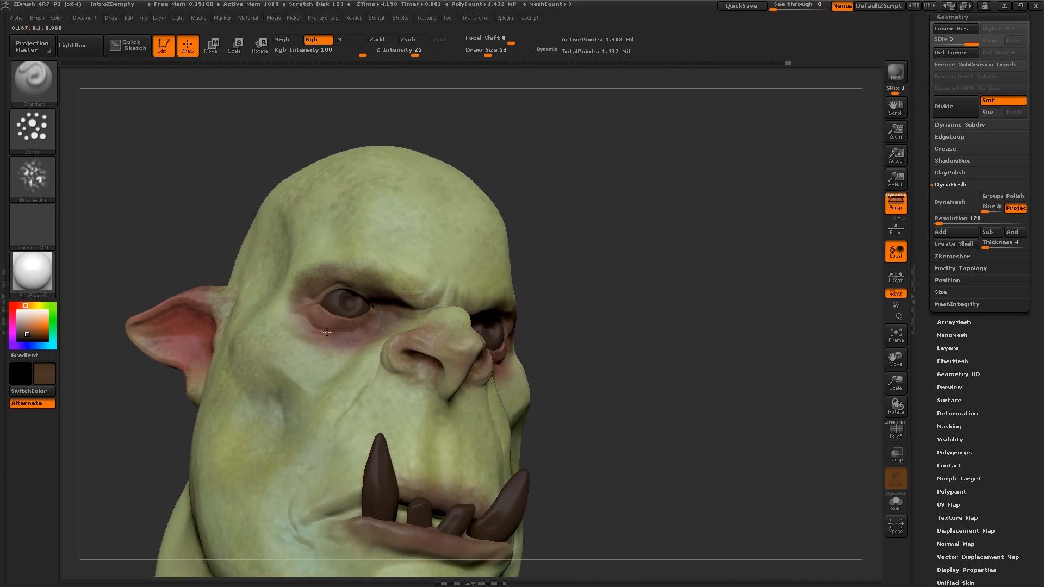
Step: Spray dark brown over the nostrils and underside of the nose with a draw size of 86
right_drag(469, 367, 439, 368)
drag(439, 348, 438, 393)
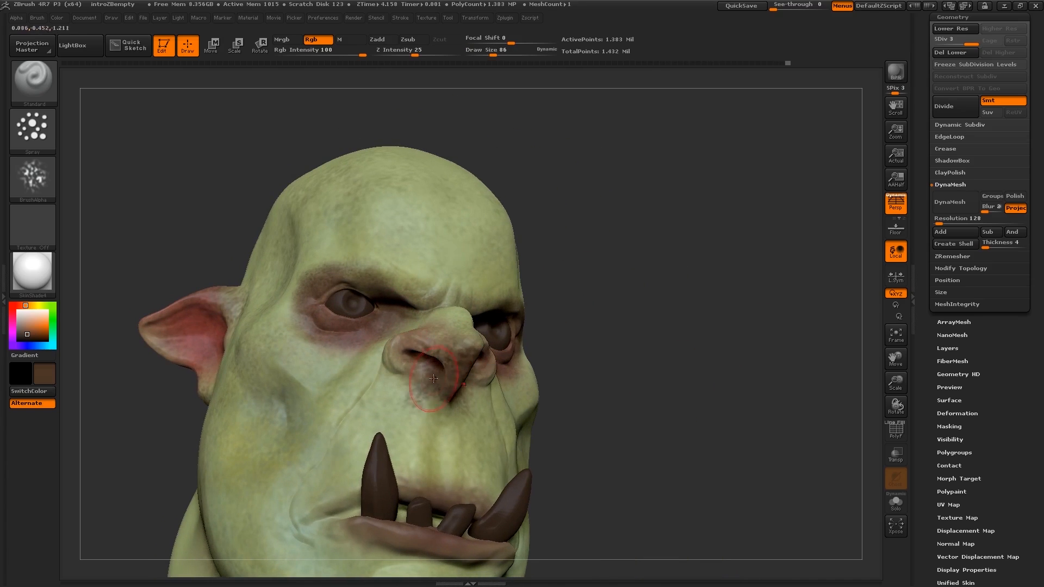
mouse_move(438, 393)
ctrl+right_down()
mouse_move(479, 326)
mouse_move(449, 396)
mouse_move(428, 401)
mouse_move(481, 368)
ctrl+right_up()
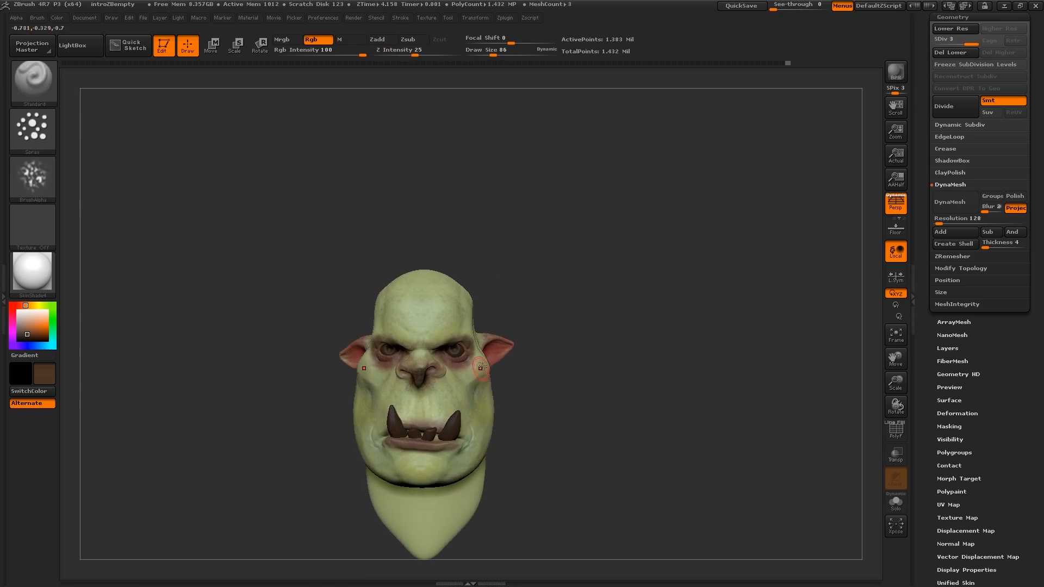
Step: Undo the last dark brown stroke, reduce the draw size to 72, and spray again around the eyes and nose
drag(477, 352, 453, 337)
mouse_move(472, 375)
right_down()
mouse_move(452, 376)
mouse_move(490, 413)
right_up()
key(ctrl+z)
key([)
drag(483, 362, 438, 378)
ctrl+right_drag(470, 386, 465, 348)
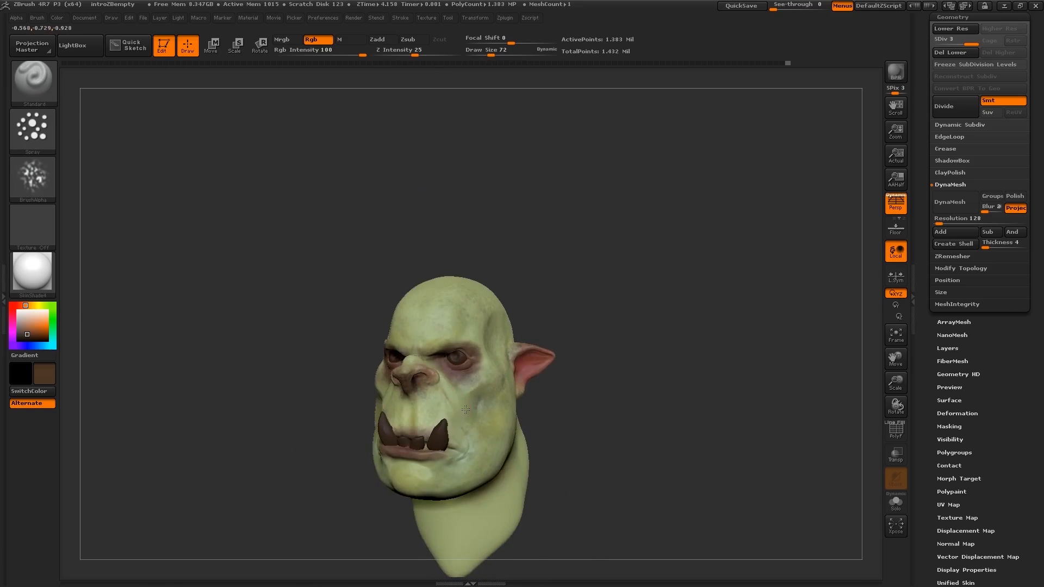
Step: Set the current color to near-white (247, 246, 246) so the unpainted eyes and teeth display light
shift+right_drag(435, 400, 467, 408)
alt+right_drag(467, 408, 466, 328)
right_drag(466, 334, 458, 331)
click(18, 311)
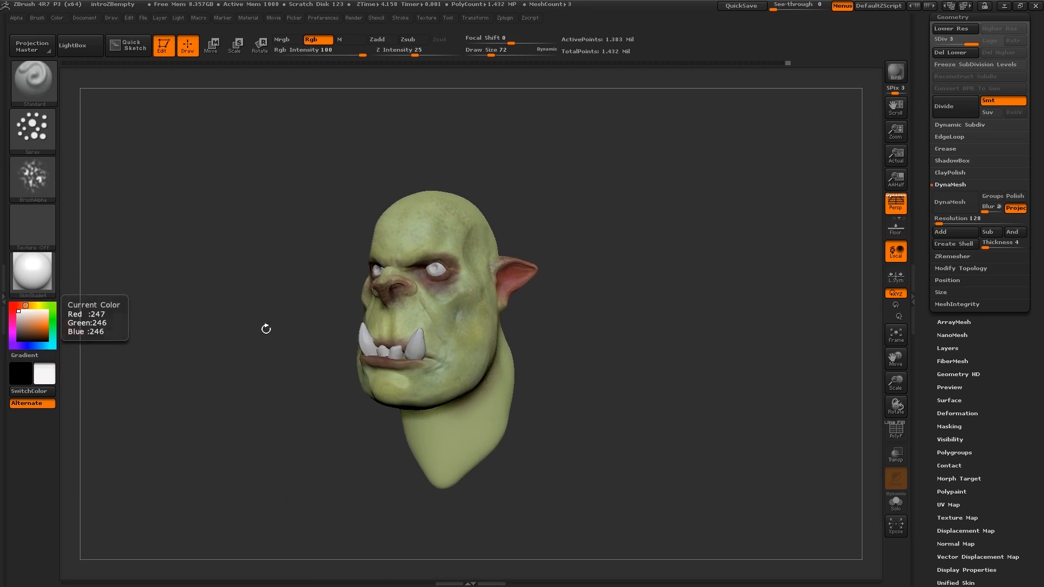
mouse_move(383, 333)
right_down()
mouse_move(416, 335)
mouse_move(422, 312)
right_up()
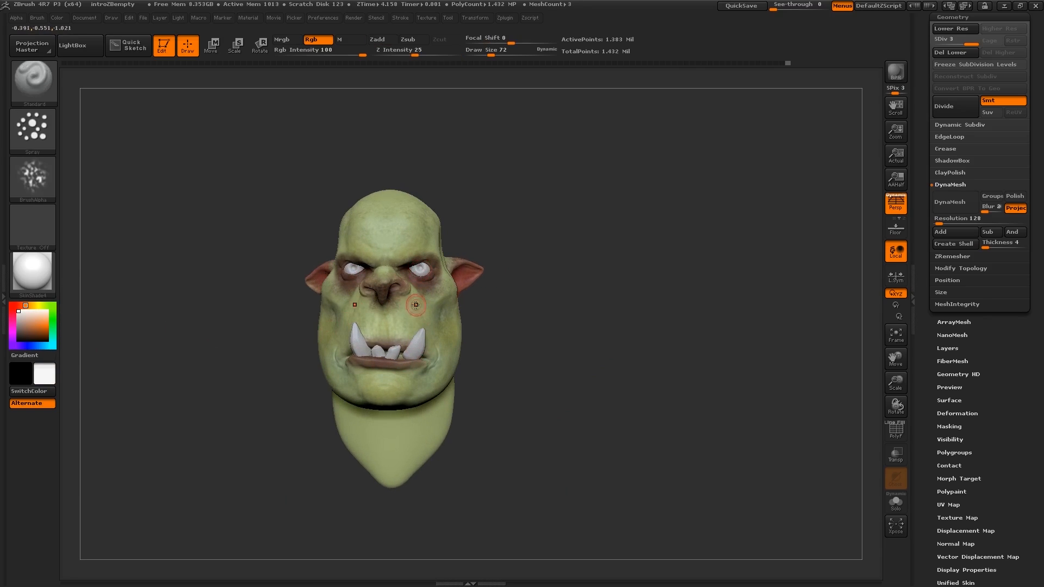
right_drag(316, 326, 263, 326)
Step: Try the MatCap Gray and MatCap GreenClay materials on the painted head
click(34, 277)
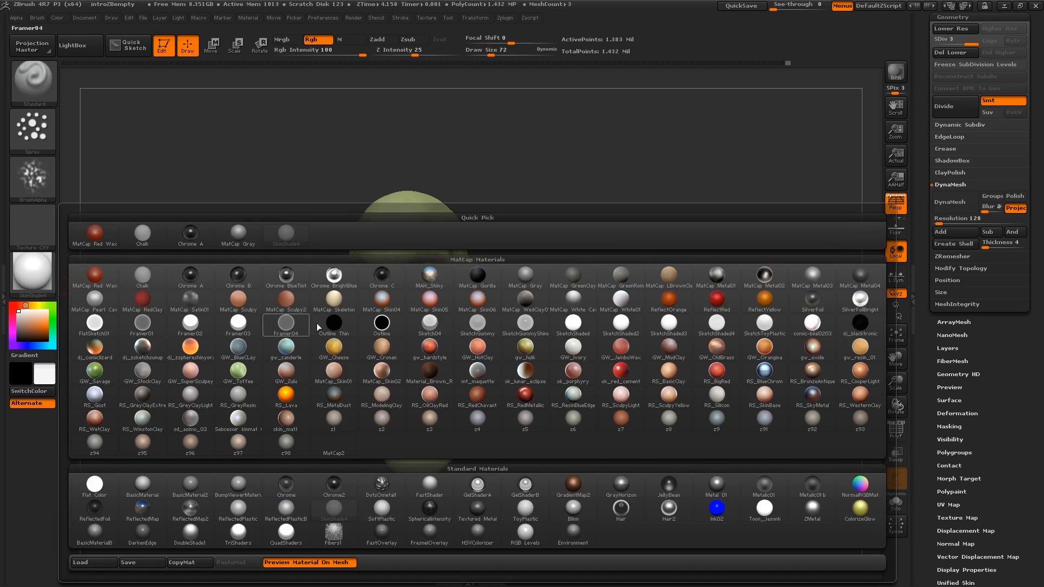
click(525, 274)
right_drag(436, 313, 477, 324)
click(31, 274)
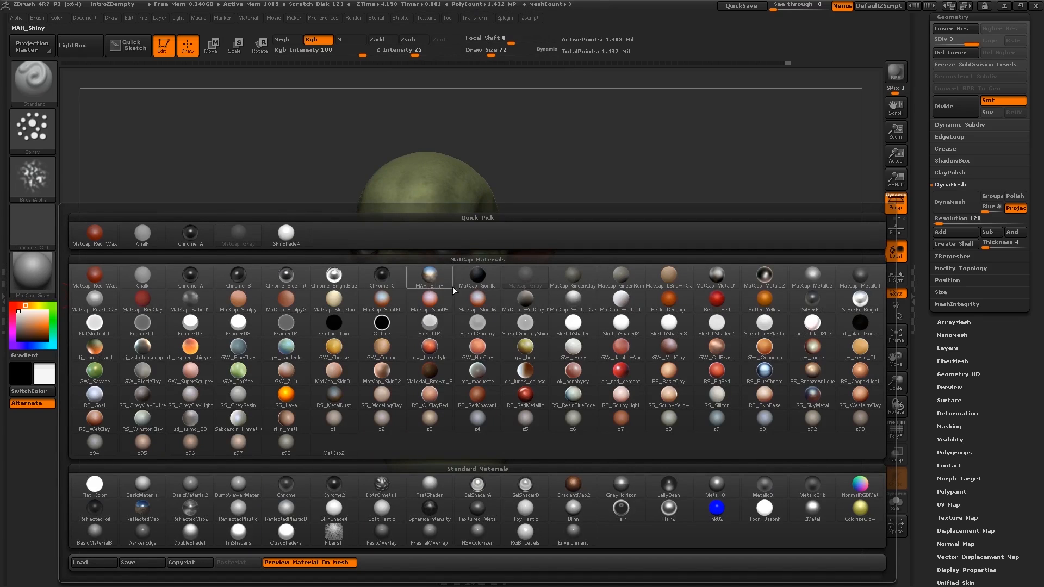
click(565, 282)
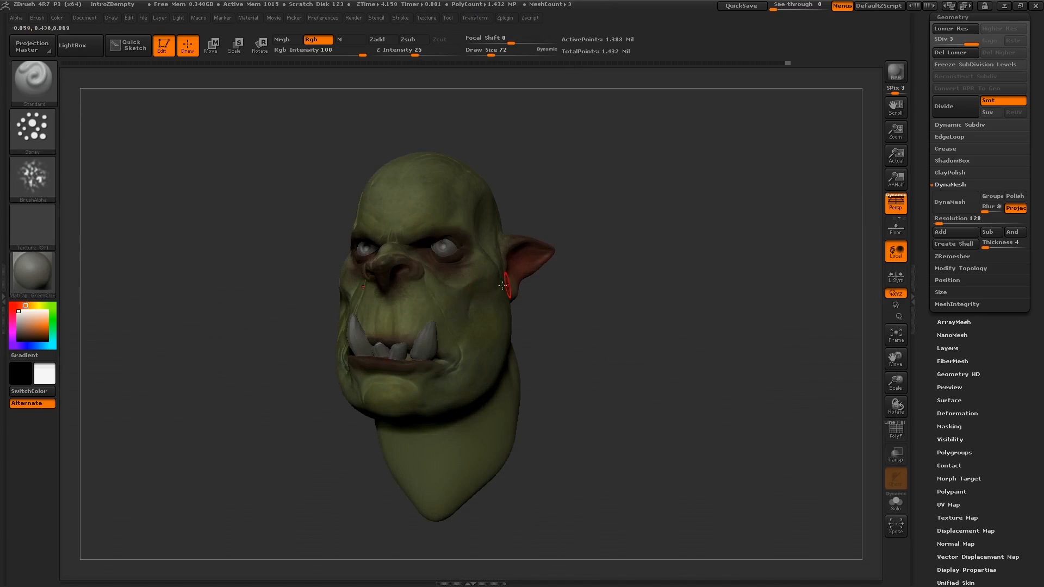
Step: Try the BasicMaterial and MatCap Red Wax materials on the painted head
click(29, 276)
click(143, 493)
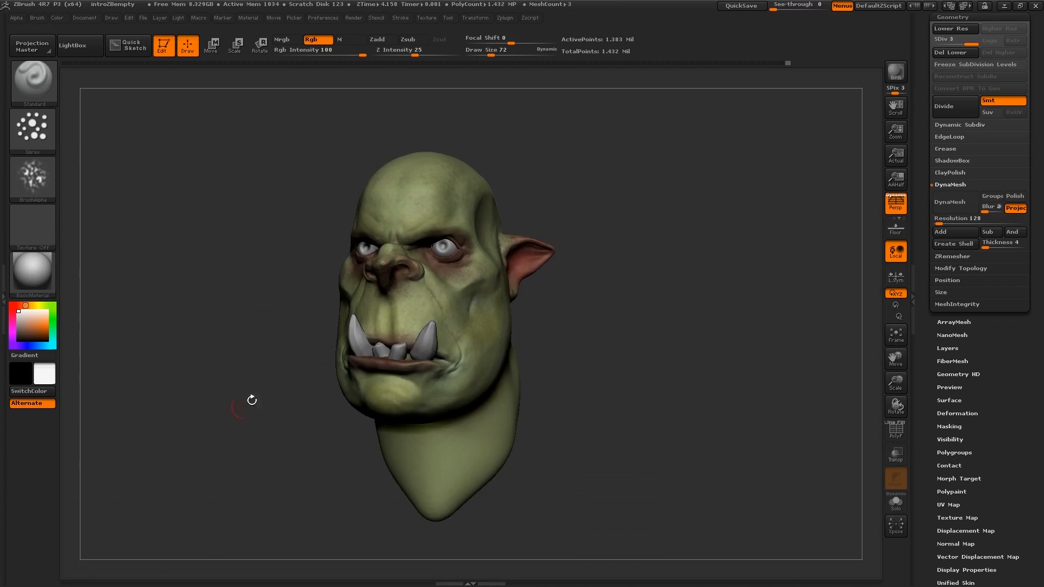
click(28, 282)
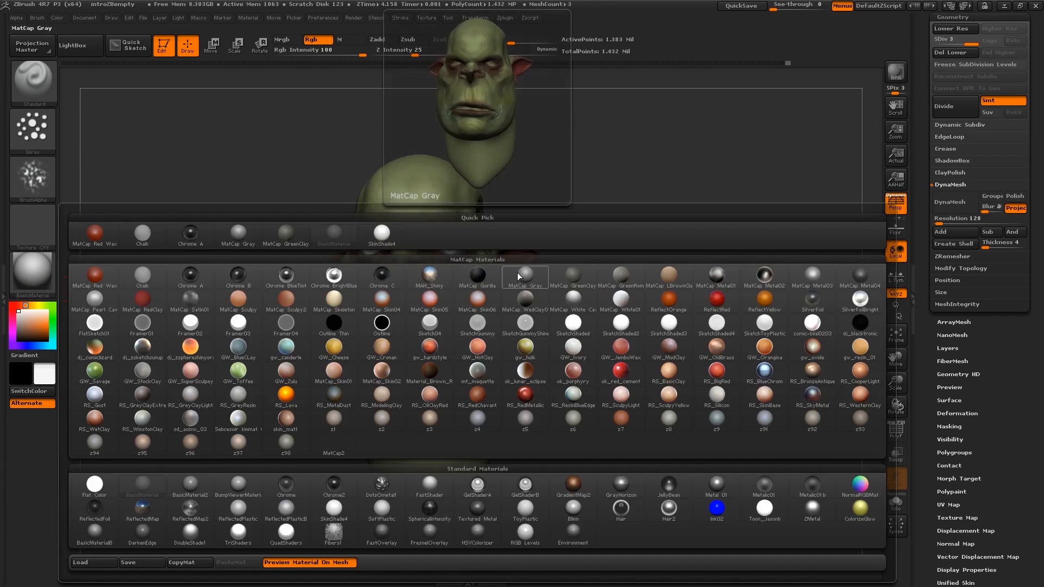
click(96, 277)
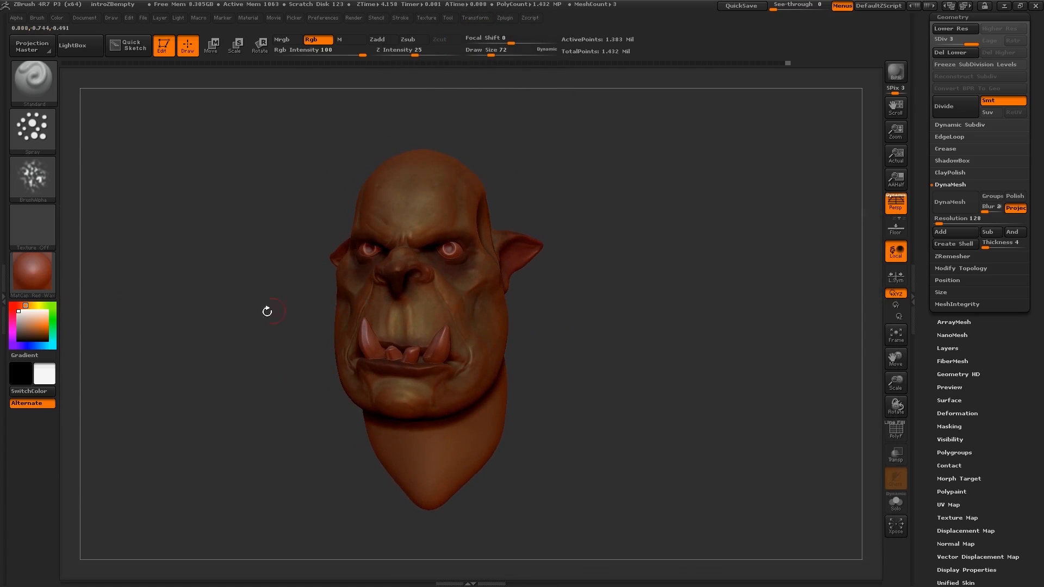
Step: Apply the MatCap Gray material to the head and check the paint from several angles
click(38, 274)
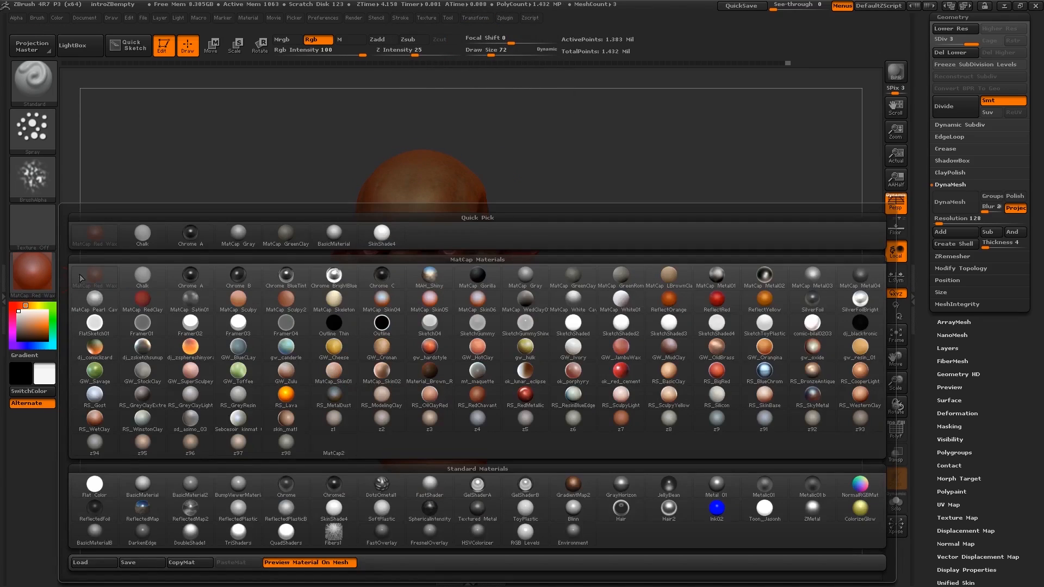
click(525, 275)
right_drag(466, 309, 483, 311)
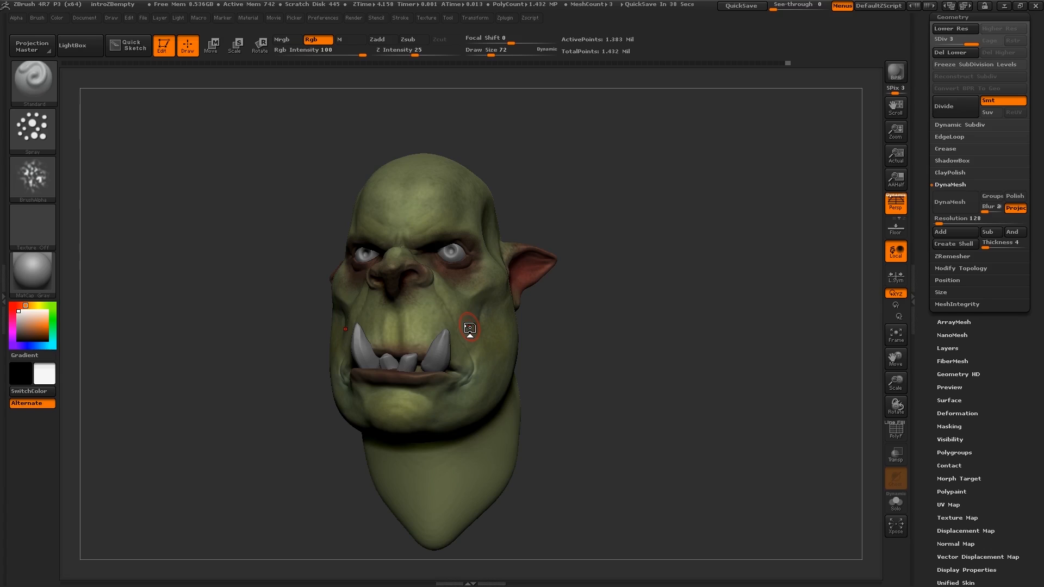
right_drag(432, 285, 418, 285)
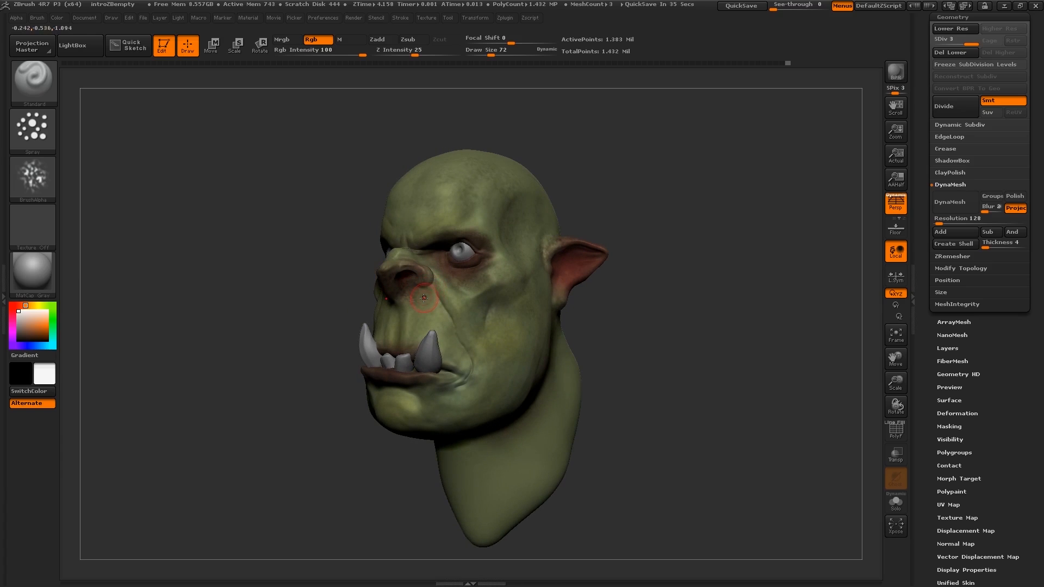
mouse_move(467, 359)
right_down()
mouse_move(511, 359)
mouse_move(481, 358)
right_up()
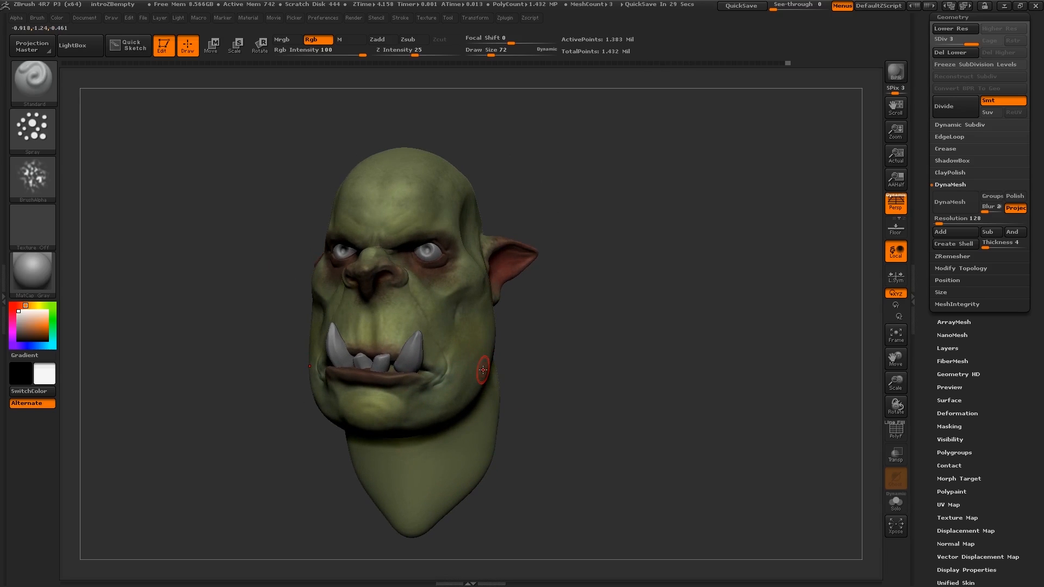